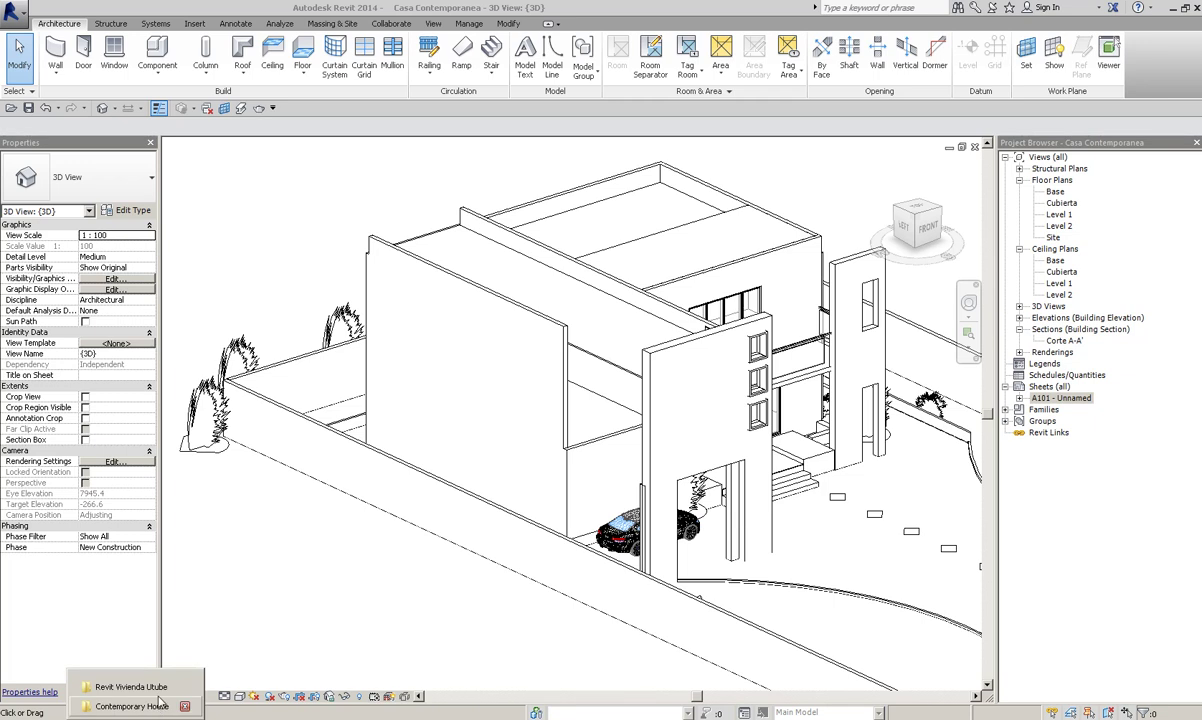
Step: Show the '3D View 7' house rendering in Windows Photo Viewer and zoom in and out
left_click(140, 687)
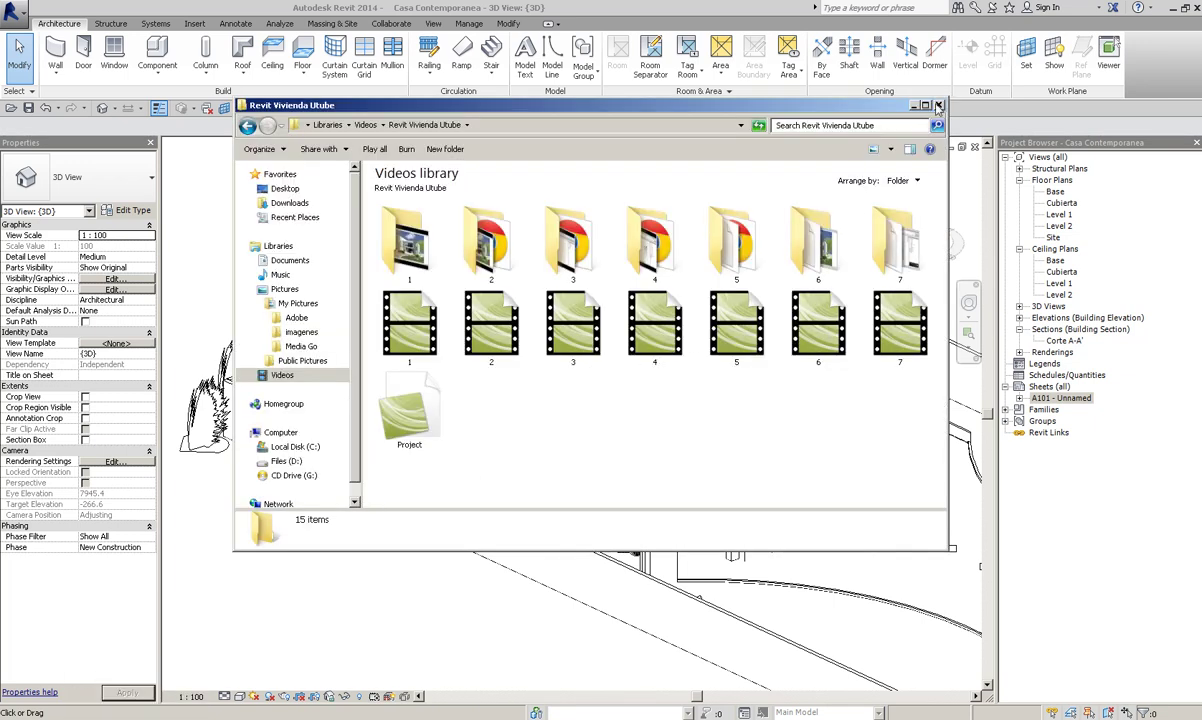
left_click(912, 107)
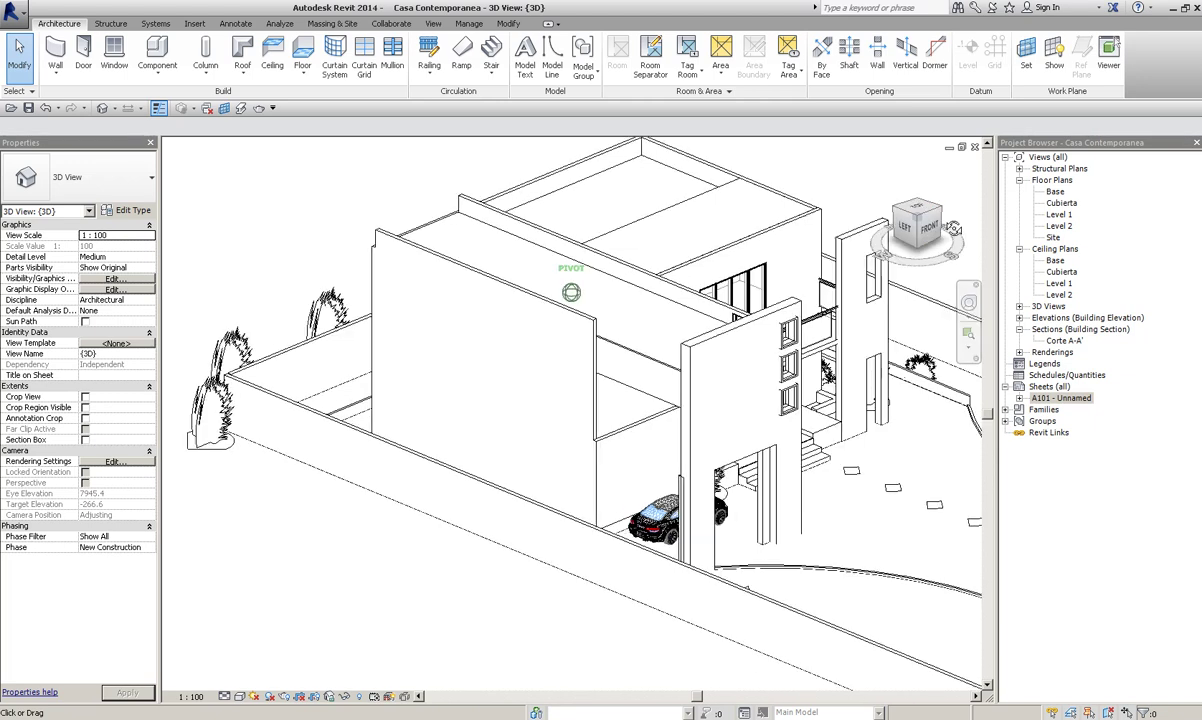
scroll(566, 266, "up", 6)
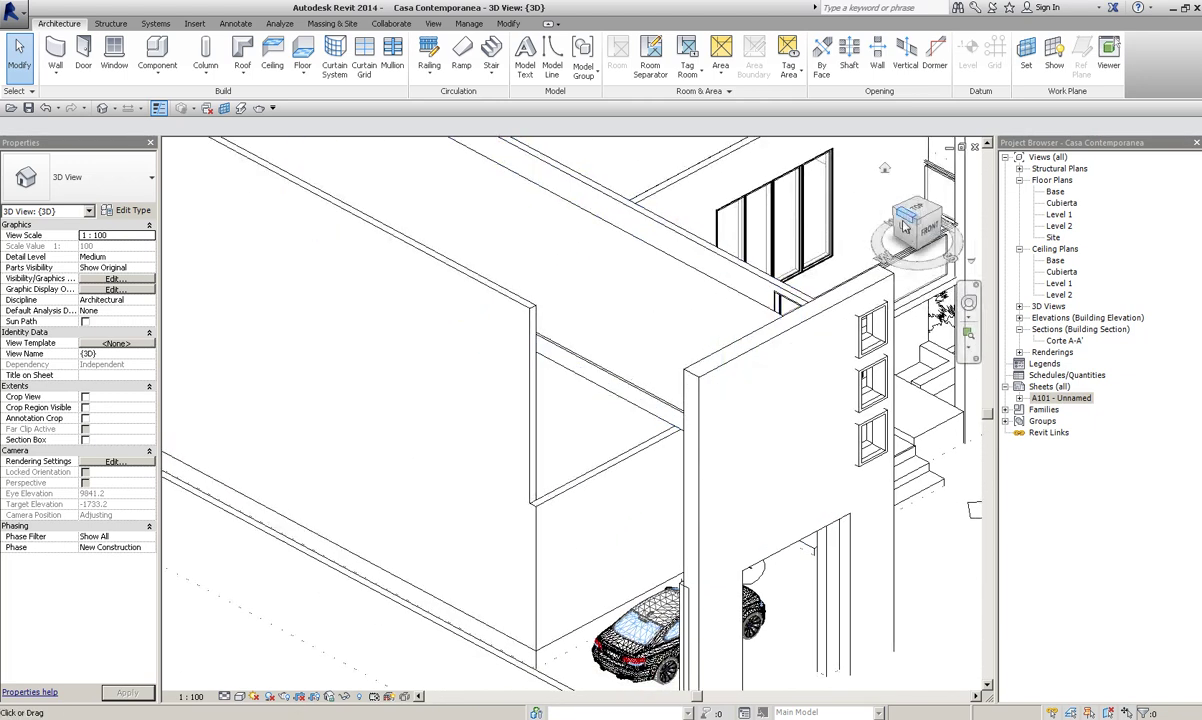
left_click(908, 238)
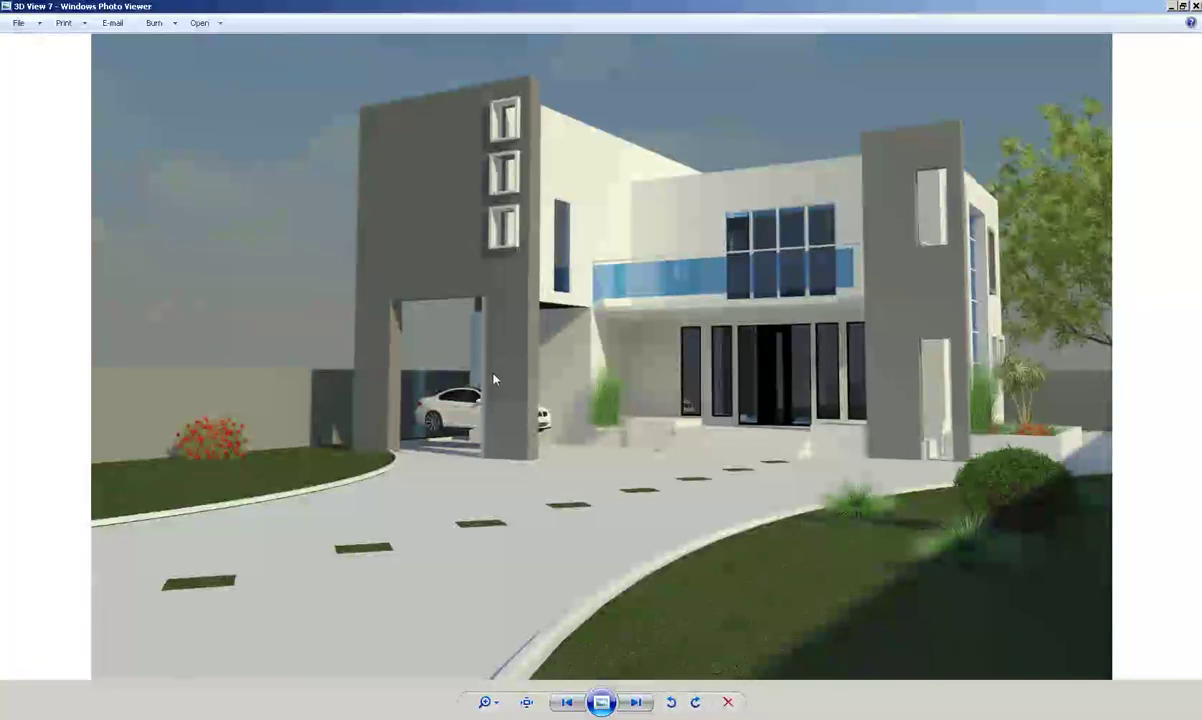
scroll(490, 380, "up", 3)
scroll(435, 343, "down", 5)
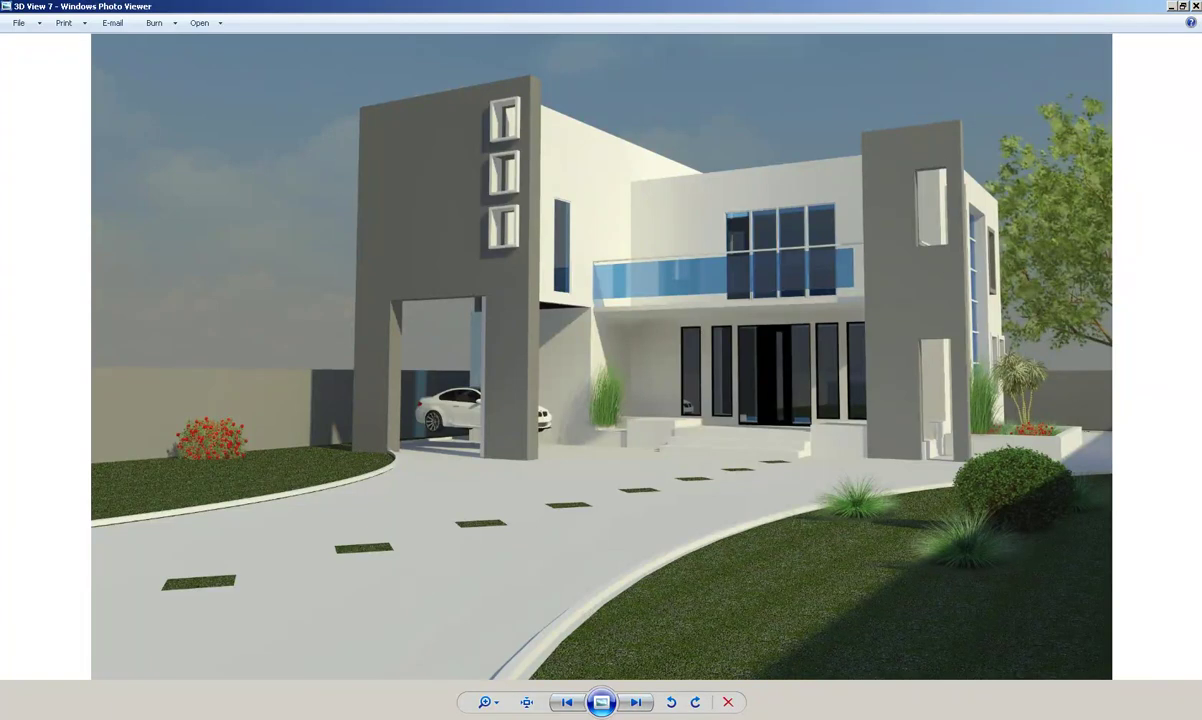
left_click(135, 712)
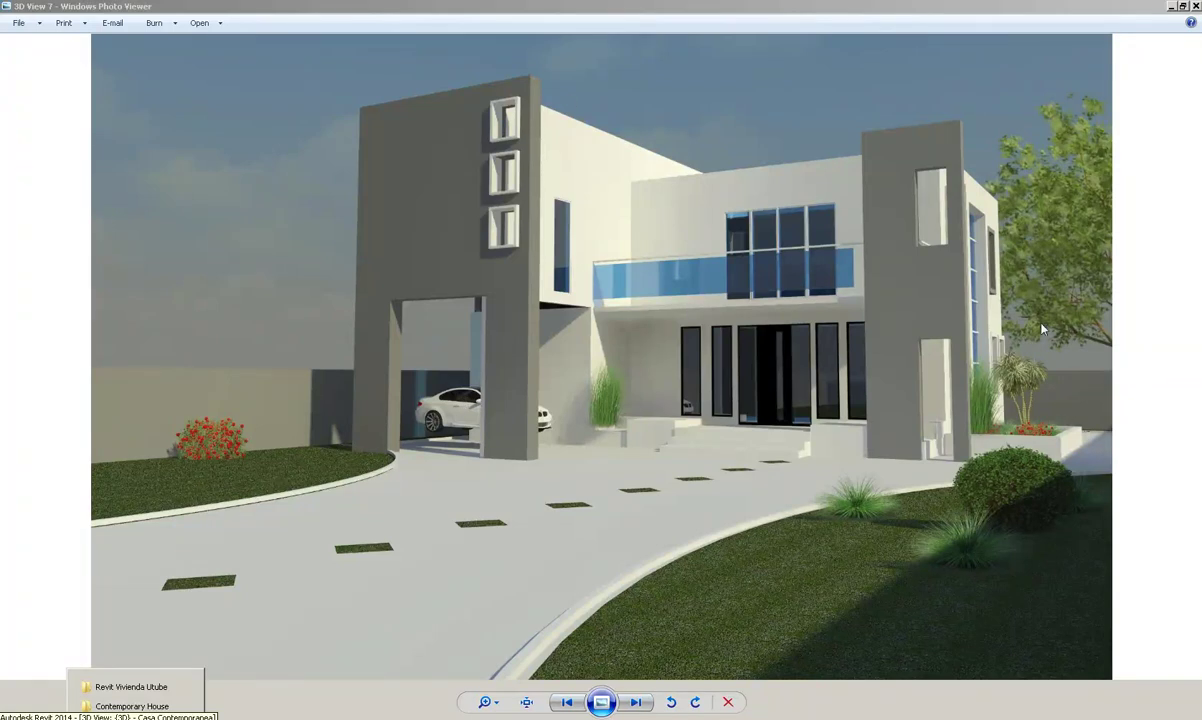
Step: Return to the Revit 3D model and inspect the carport side wall and site topography
left_click(132, 706)
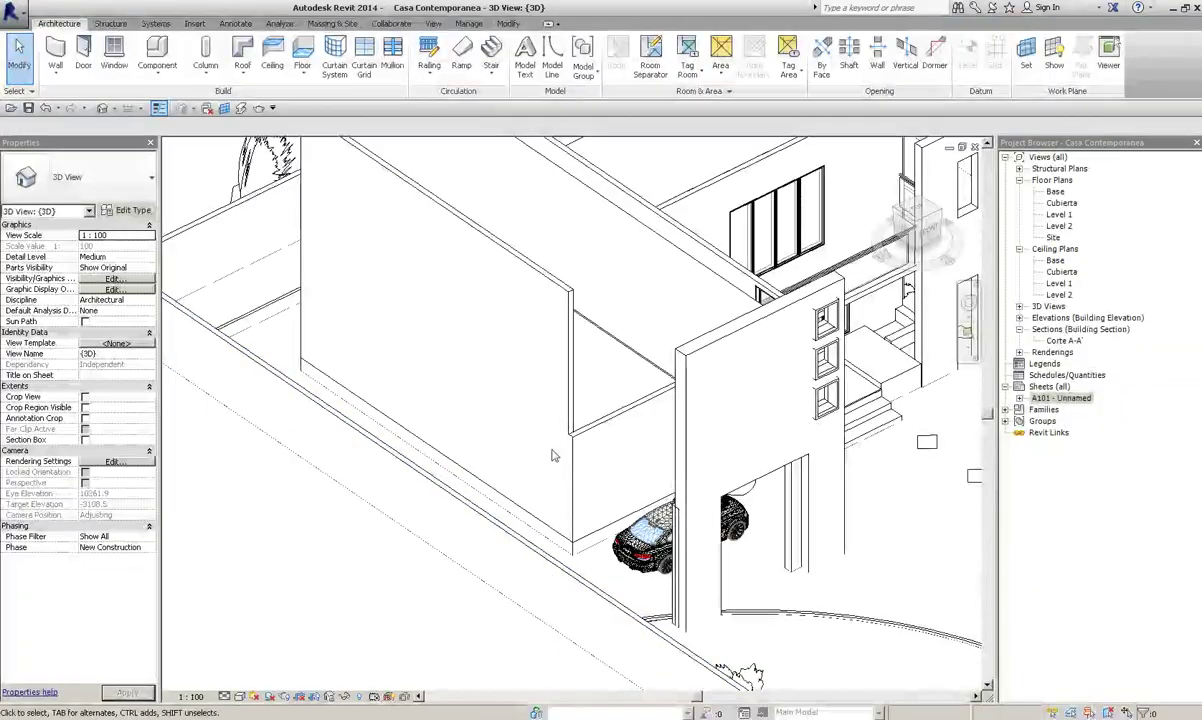
mouse_move(560, 420)
middle_mouse_down("shift")
mouse_move(665, 393)
mouse_move(513, 342)
mouse_move(548, 479)
mouse_move(616, 430)
mouse_move(630, 488)
middle_mouse_up("shift")
left_click(665, 393)
left_click(548, 479)
scroll(630, 488, "down", 6)
left_click(630, 488)
scroll(563, 534, "down", 2)
left_click_drag(277, 218, 922, 670)
key("Escape")
Step: Orbit low around the carport to inspect the parked car and the adjacent wall
mouse_move(805, 555)
middle_mouse_down("shift")
mouse_move(565, 461)
mouse_move(555, 440)
middle_mouse_up("shift")
scroll(565, 461, "up", 3)
scroll(549, 425, "up", 3)
scroll(549, 425, "up", 3)
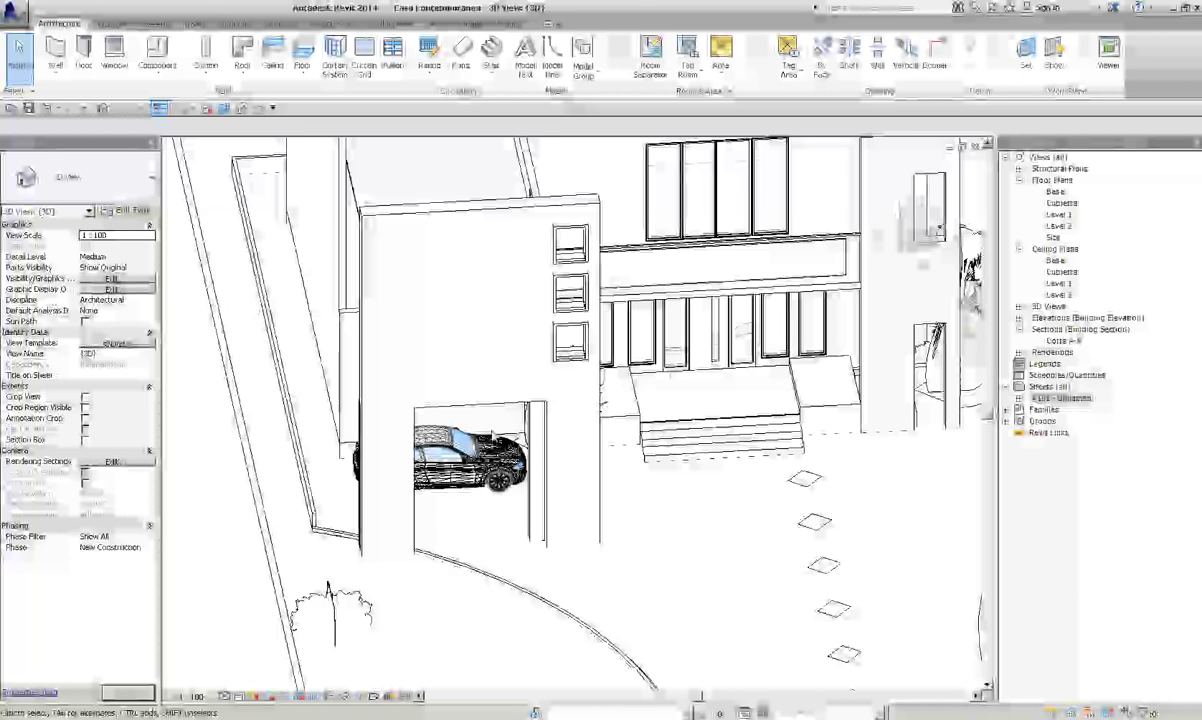
left_click(470, 455)
mouse_move(470, 455)
middle_mouse_down("shift")
mouse_move(569, 390)
mouse_move(662, 467)
mouse_move(630, 445)
mouse_move(624, 537)
mouse_move(744, 407)
middle_mouse_up("shift")
key("Escape")
scroll(630, 445, "up", 2)
left_click(626, 443)
left_click_drag(932, 240, 905, 226)
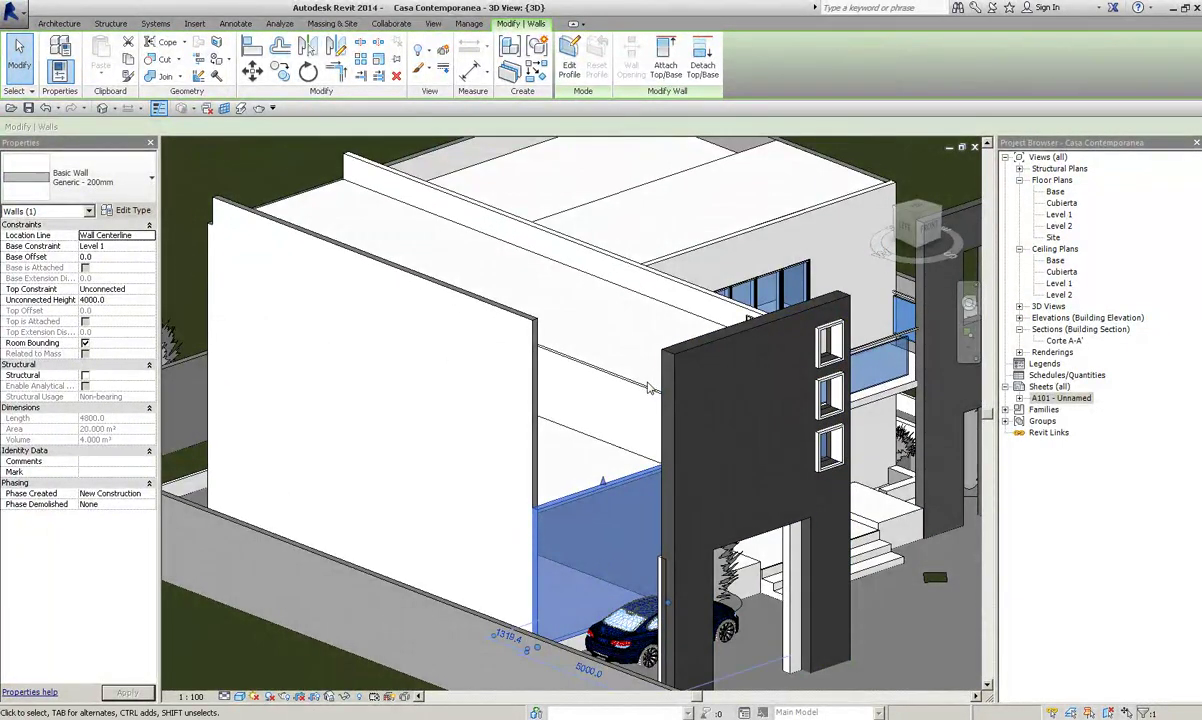
Step: Select the carport ceiling, enter Edit Boundary, and look at its sketch from above
left_click(614, 364)
left_click(574, 62)
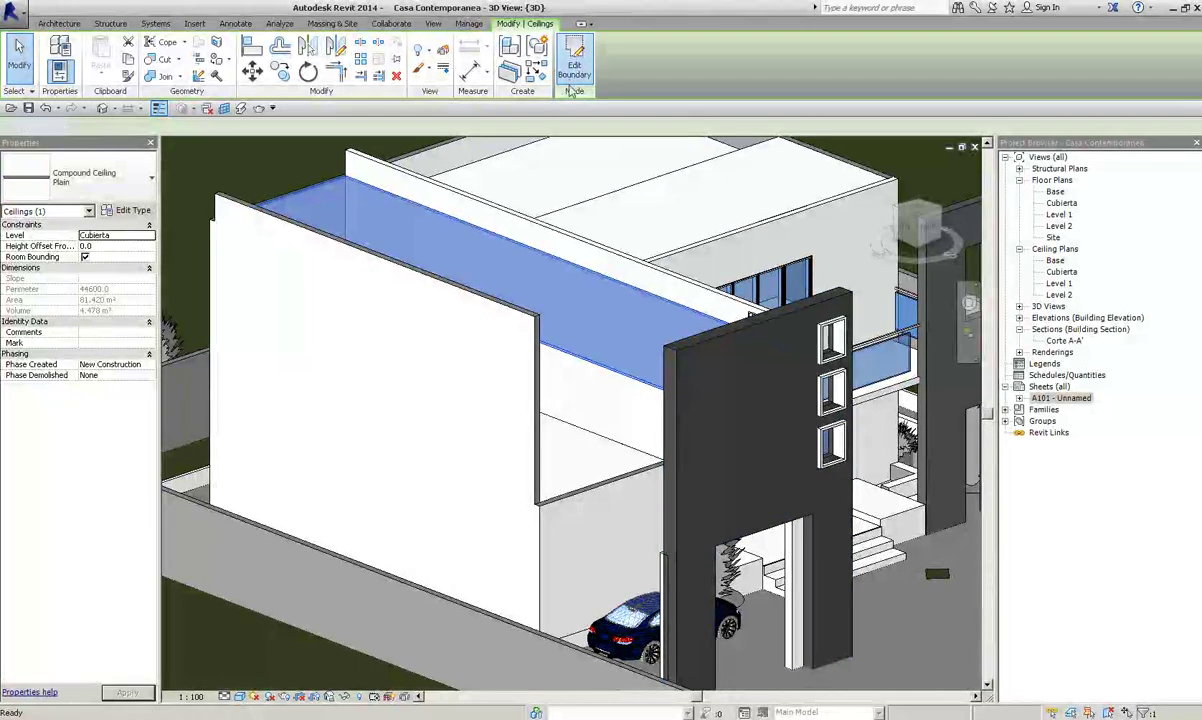
left_click_drag(922, 258, 866, 231)
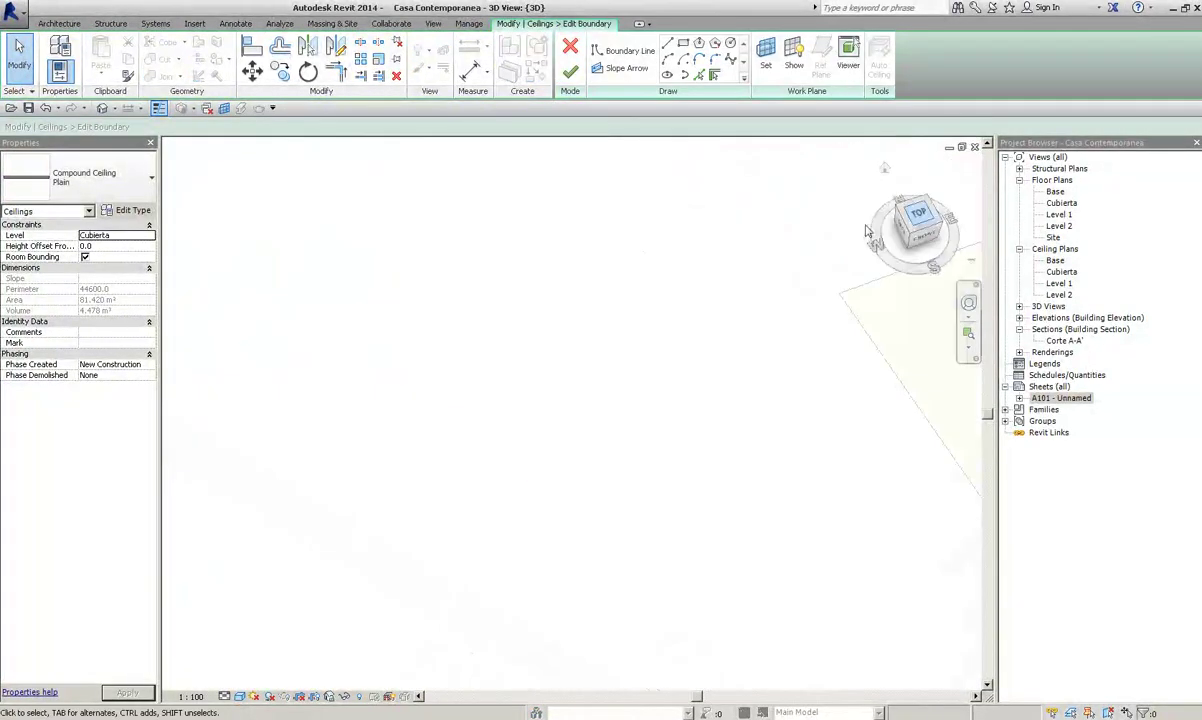
scroll(537, 416, "up", 3)
scroll(620, 500, "up", 2)
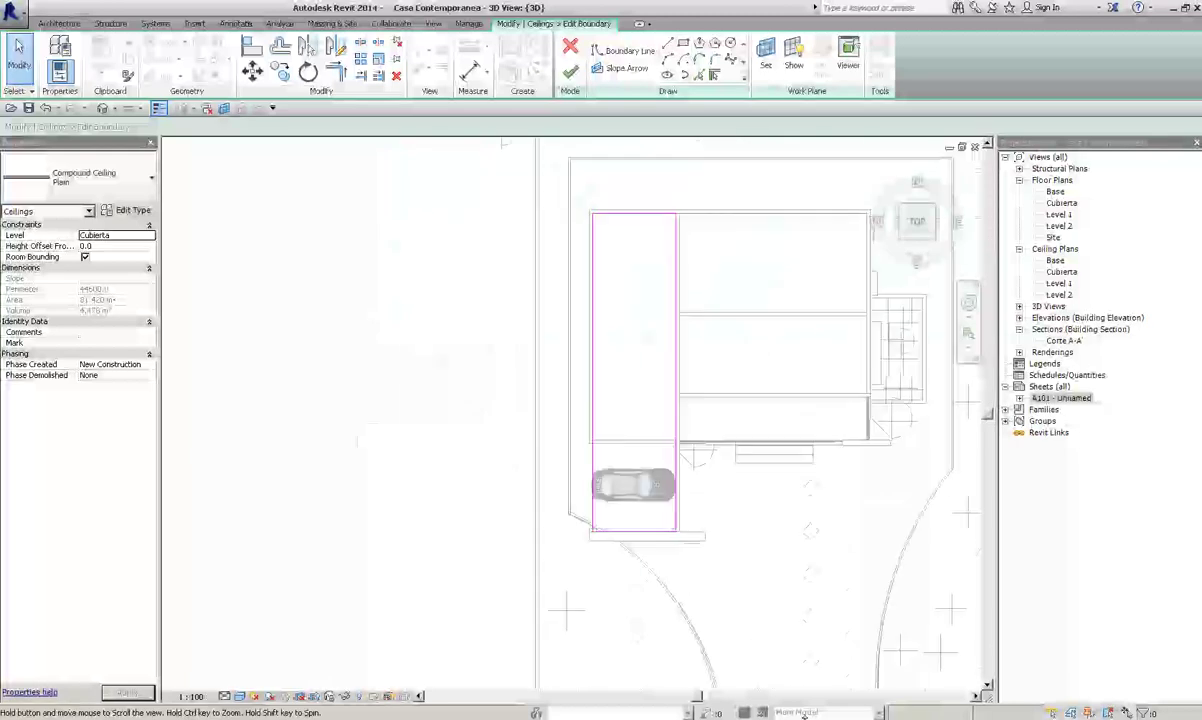
scroll(733, 604, "up", 2)
scroll(644, 576, "up", 1)
scroll(566, 563, "up", 1)
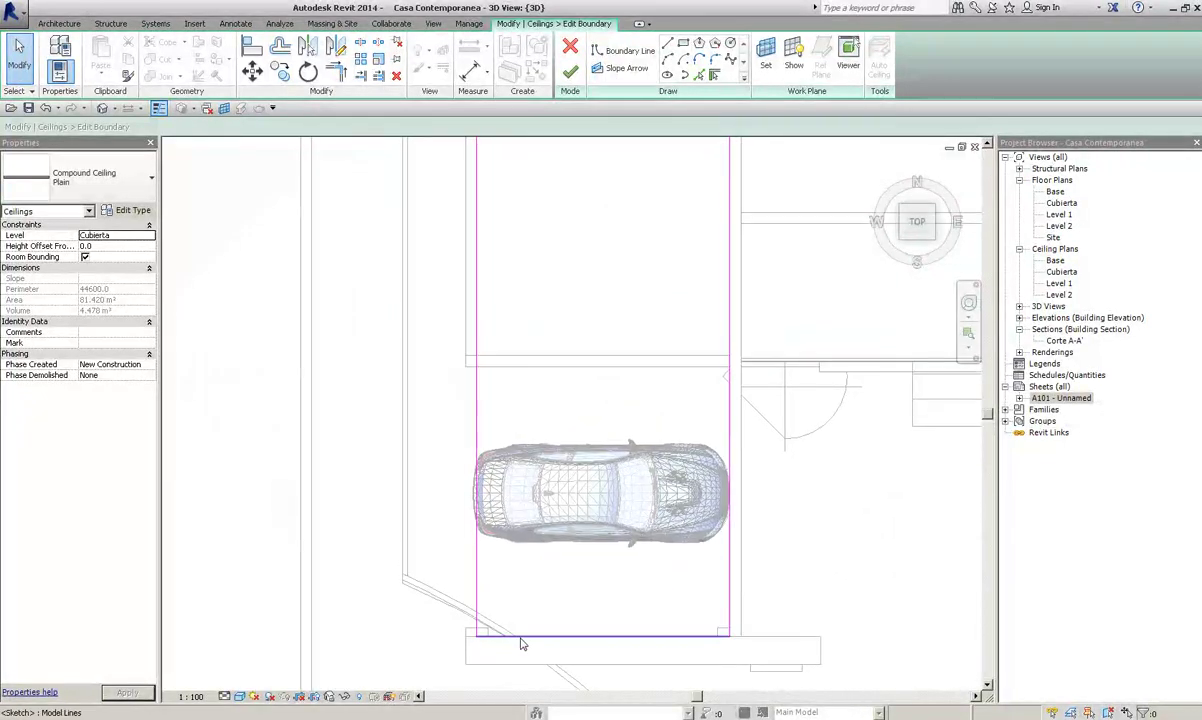
scroll(520, 644, "down", 3)
Step: Pull the sketch's bottom edge back above the car and finish the ceiling edit
left_click_drag(530, 636, 536, 450)
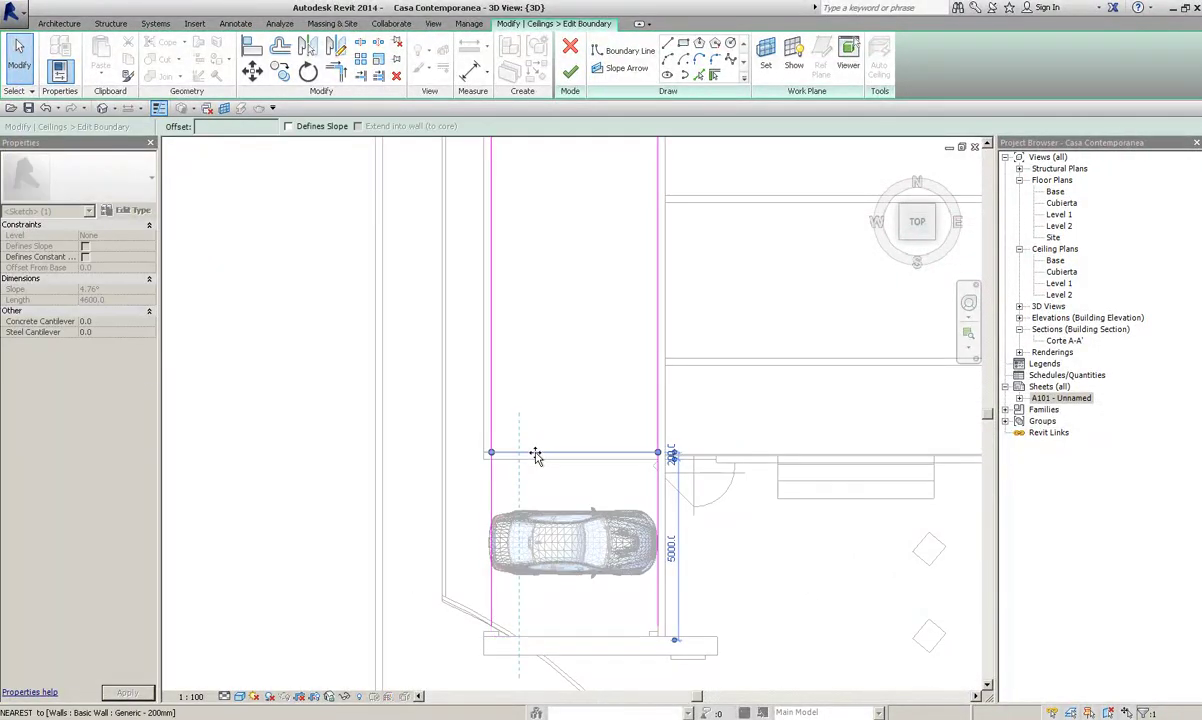
scroll(536, 450, "up", 2)
left_click(604, 424)
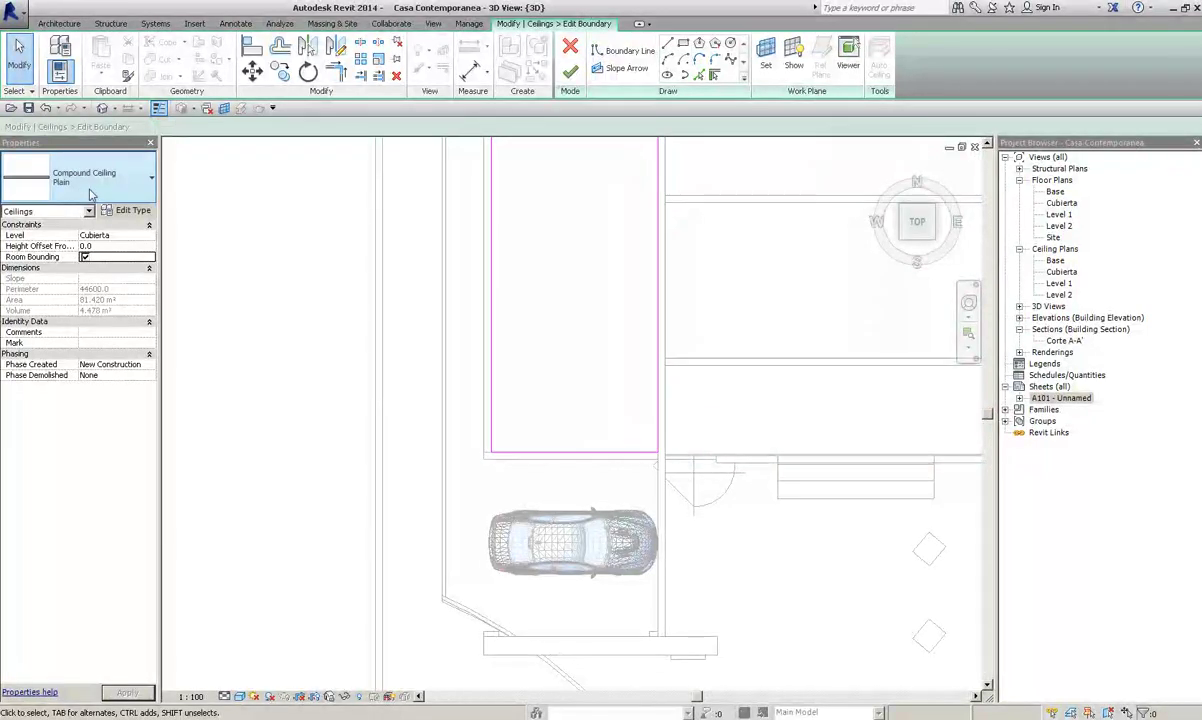
middle_click_drag(632, 427, 626, 424)
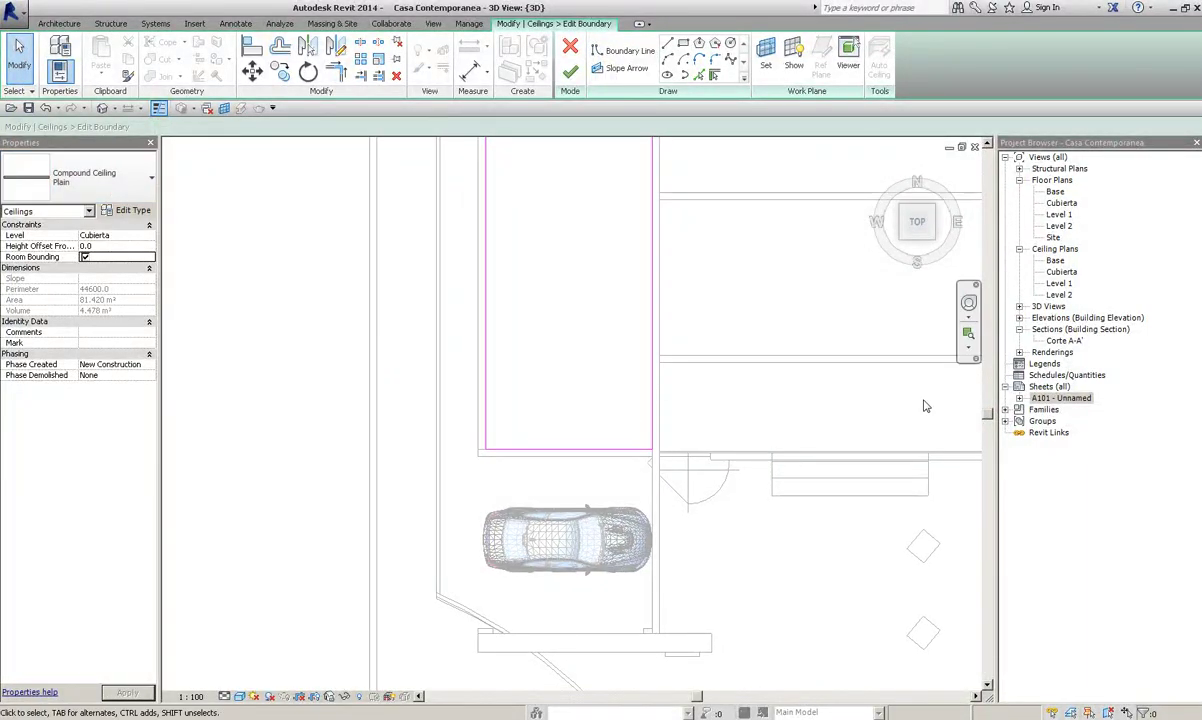
left_click(880, 240)
mouse_move(745, 336)
middle_mouse_down()
mouse_move(766, 383)
mouse_move(753, 374)
middle_mouse_up()
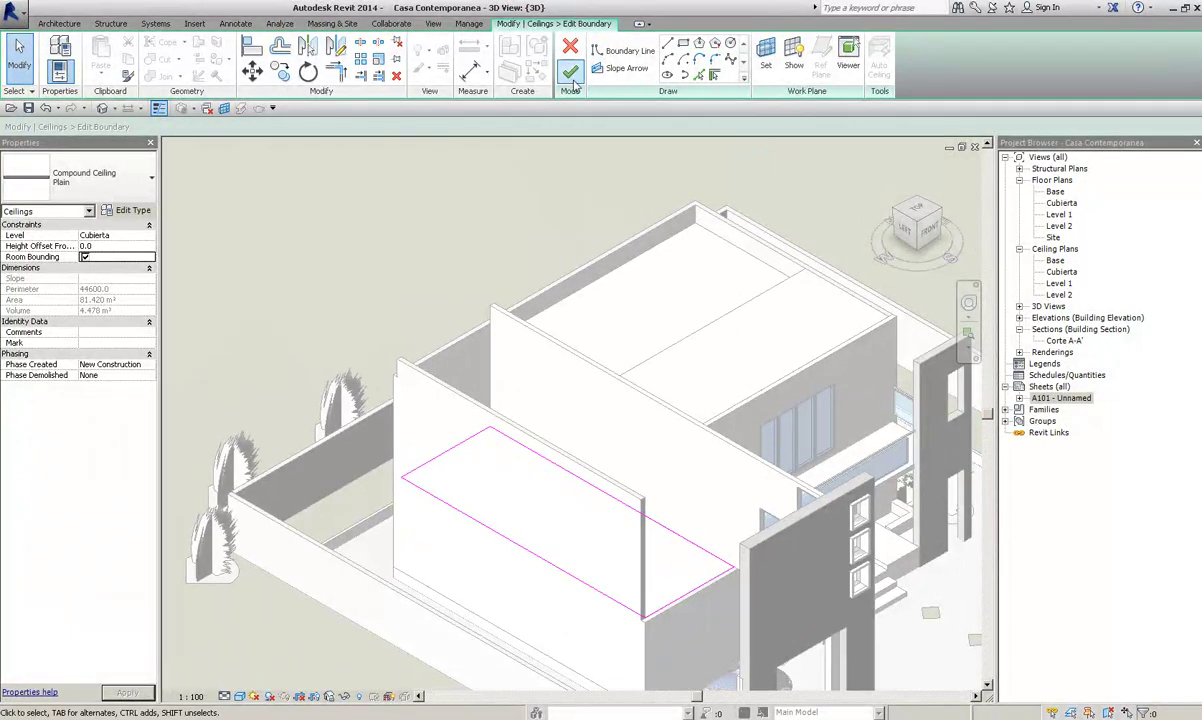
left_click(572, 80)
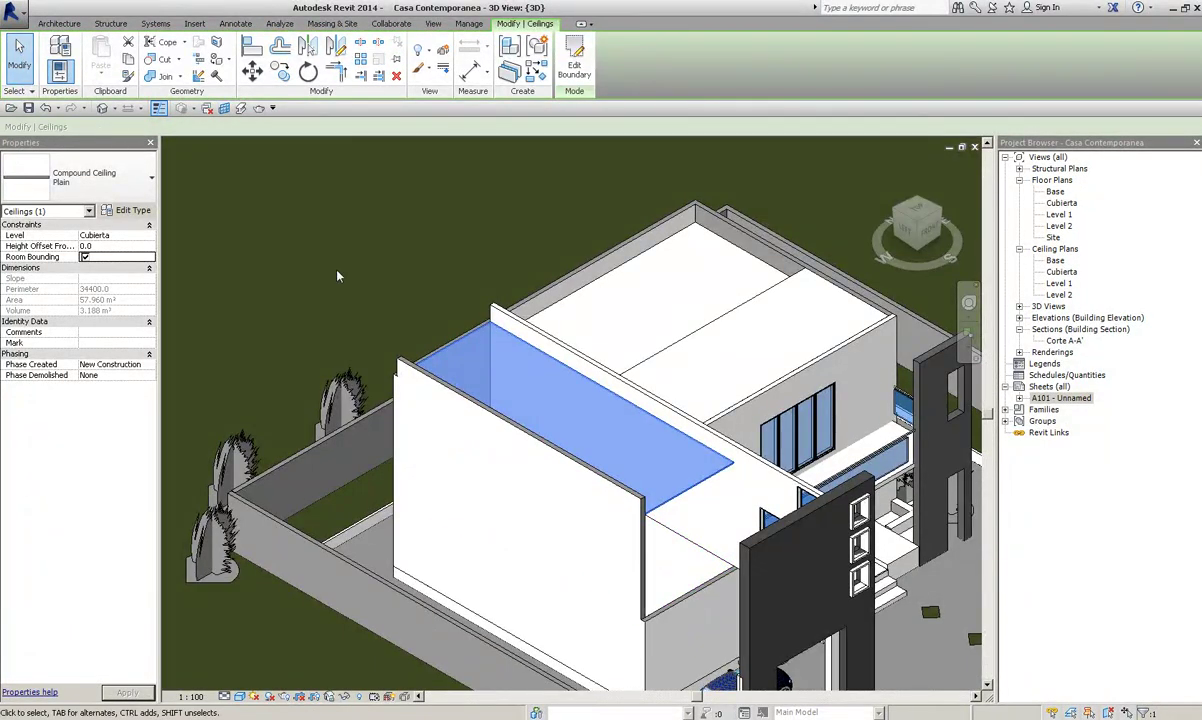
Step: Check the shortened carport ceiling from front and oblique angles
key("Escape")
scroll(676, 413, "up", 3)
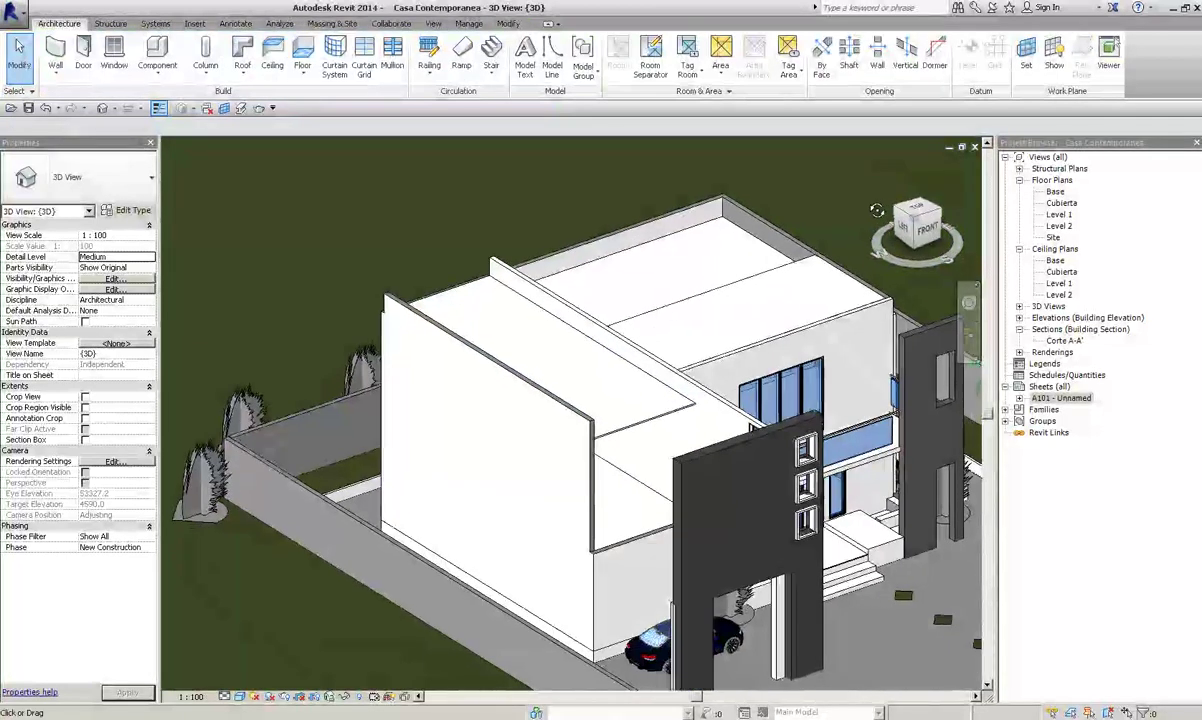
left_click(676, 413)
mouse_move(676, 413)
middle_mouse_down("shift")
mouse_move(743, 548)
mouse_move(660, 304)
middle_mouse_up("shift")
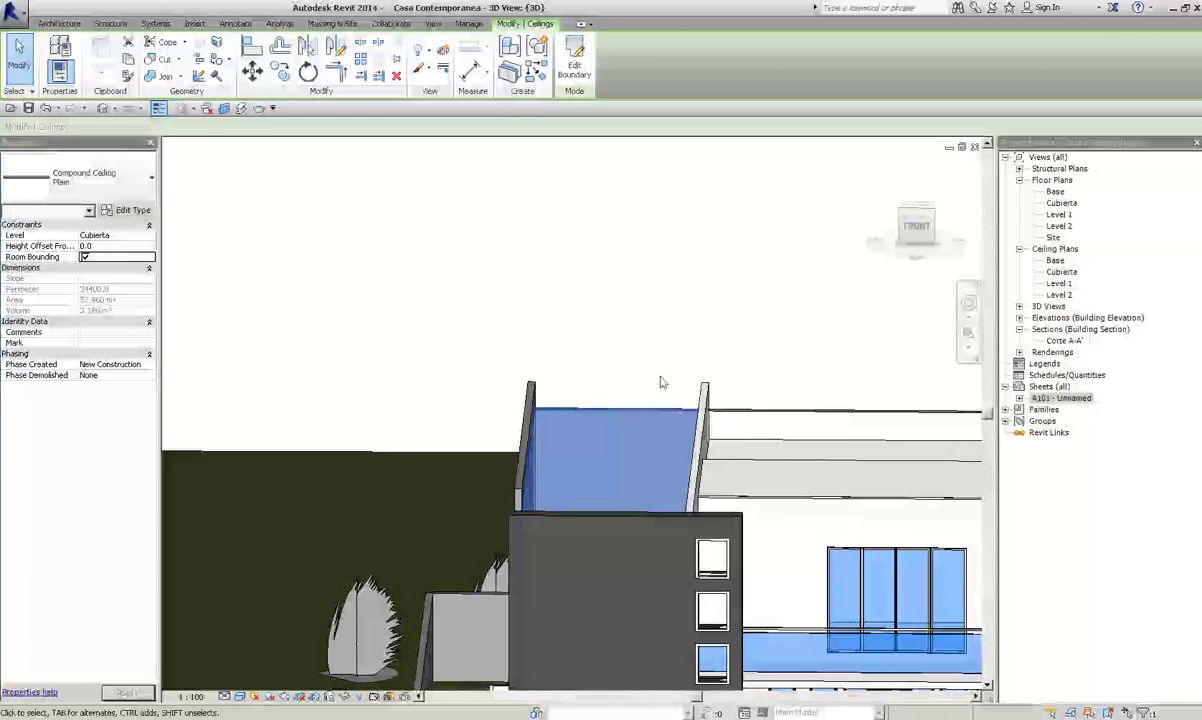
key("Escape")
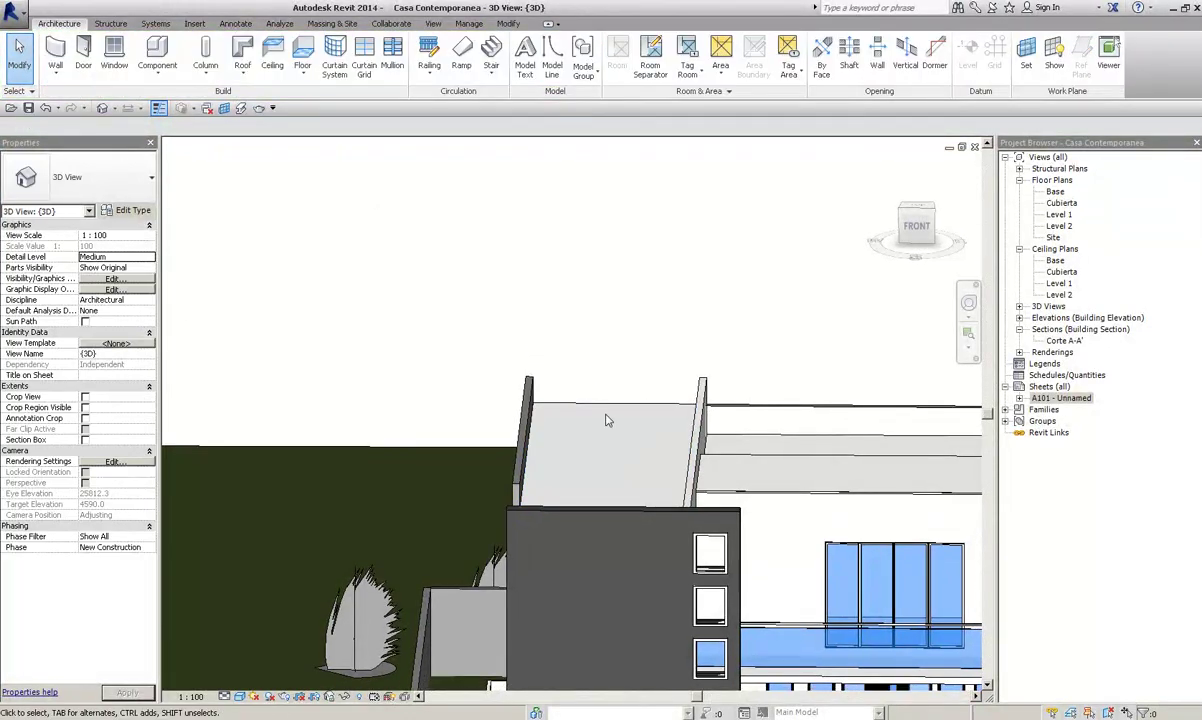
left_click(607, 420)
middle_click_drag(607, 420, 175, 250, "shift")
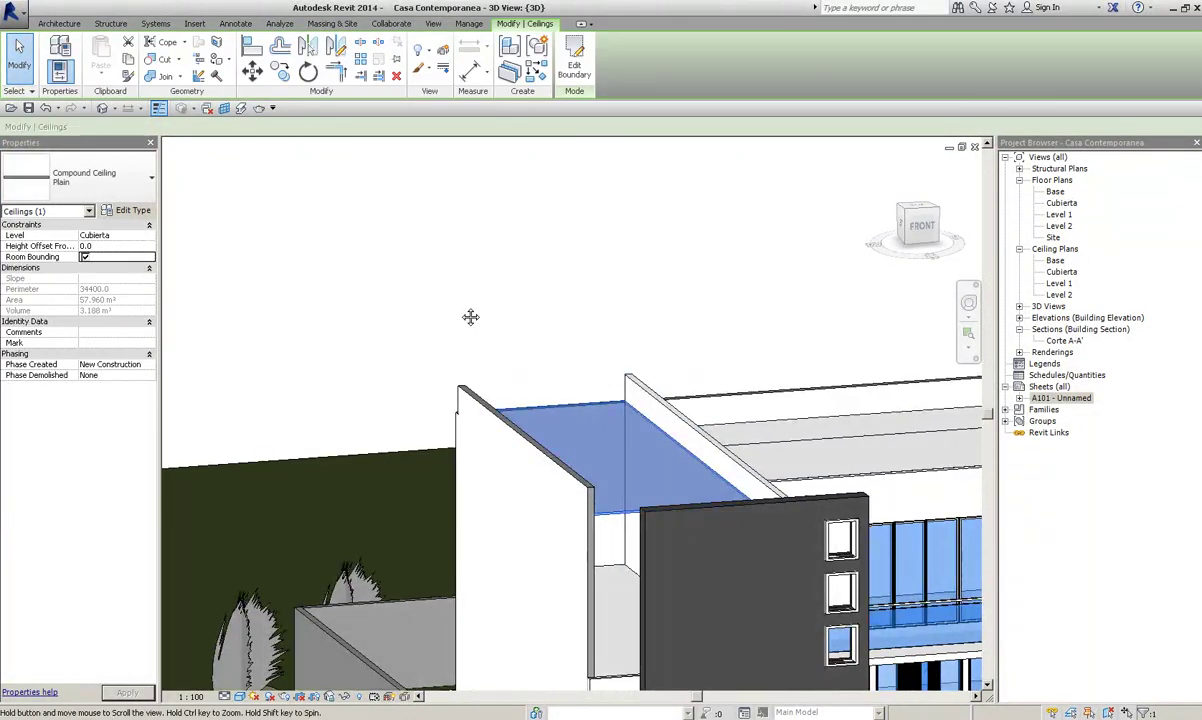
key("Escape")
mouse_move(528, 464)
middle_mouse_down("shift")
mouse_move(617, 309)
mouse_move(683, 565)
middle_mouse_up("shift")
Step: Inspect the front and side walls and frame the entrance with nothing selected
left_click(617, 309)
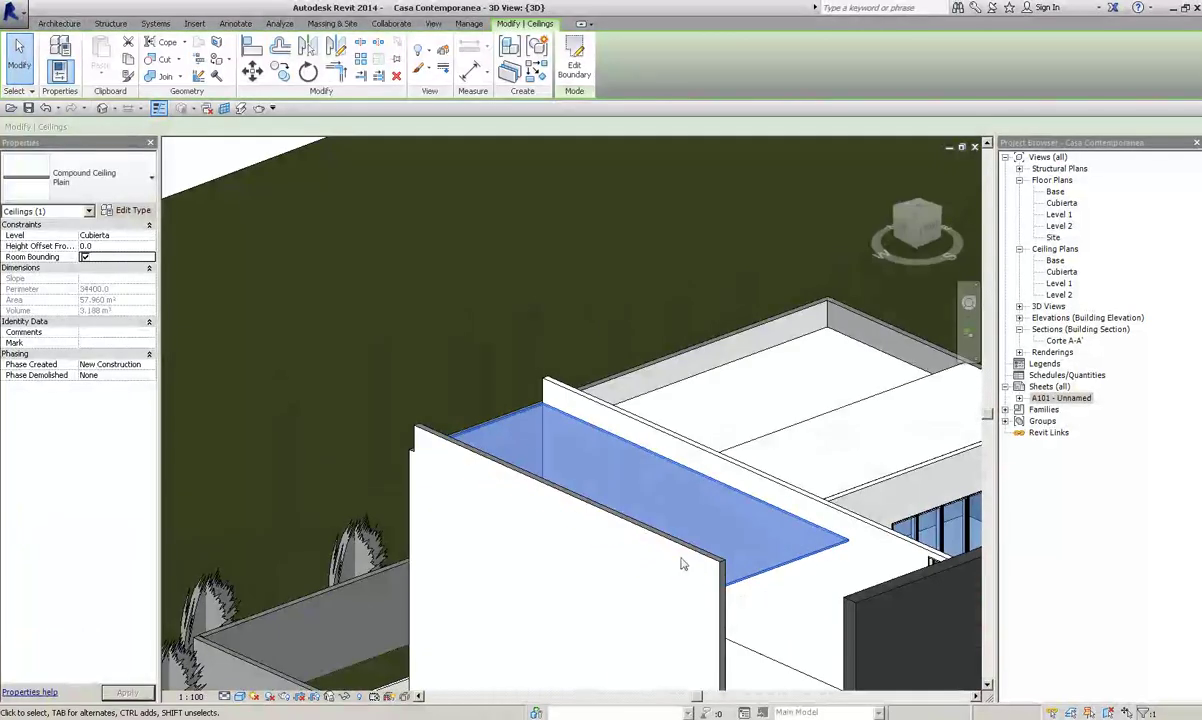
left_click(428, 438)
mouse_move(428, 438)
middle_mouse_down("shift")
mouse_move(332, 566)
mouse_move(390, 330)
mouse_move(300, 250)
middle_mouse_up("shift")
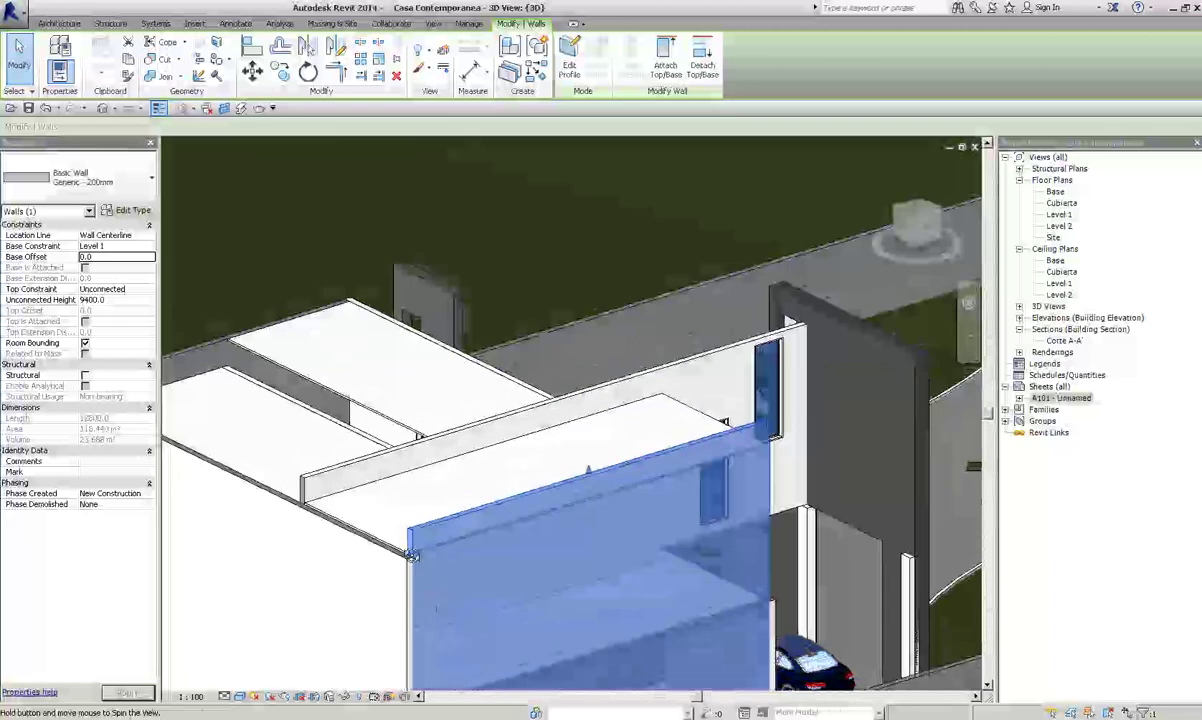
left_click(35, 68)
middle_click_drag(430, 430, 487, 473, "shift")
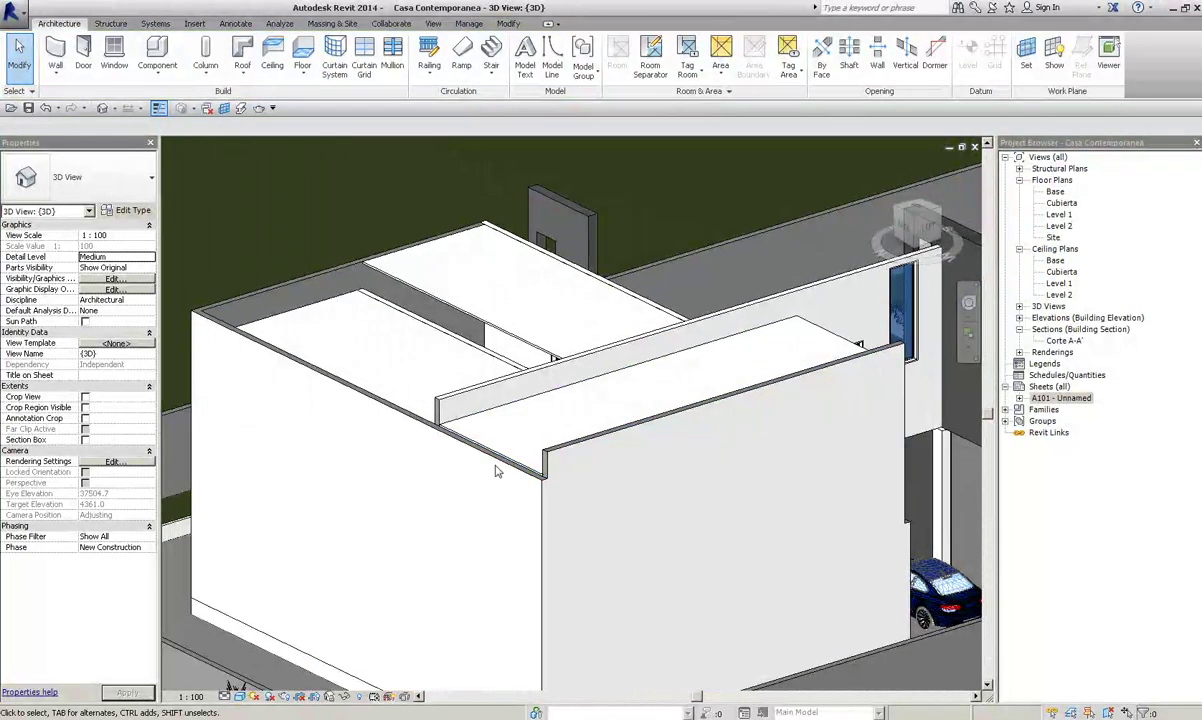
left_click(502, 472)
mouse_move(523, 429)
middle_mouse_down("shift")
mouse_move(527, 445)
mouse_move(469, 502)
middle_mouse_up("shift")
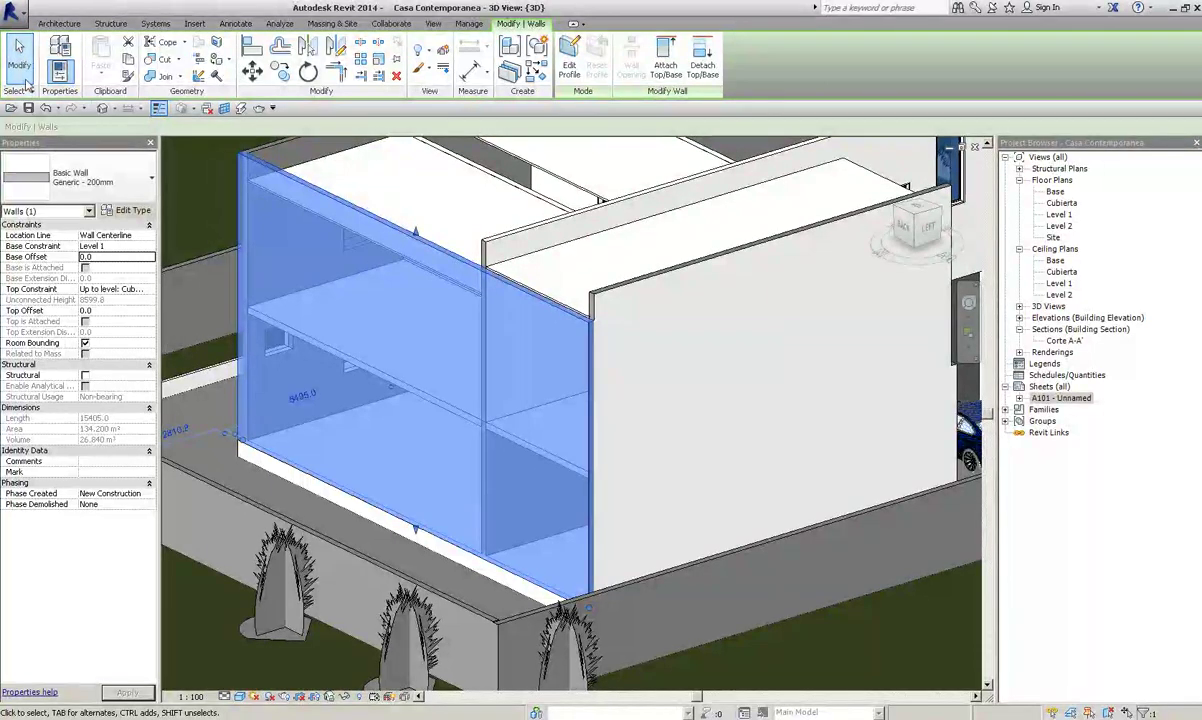
left_click(19, 68)
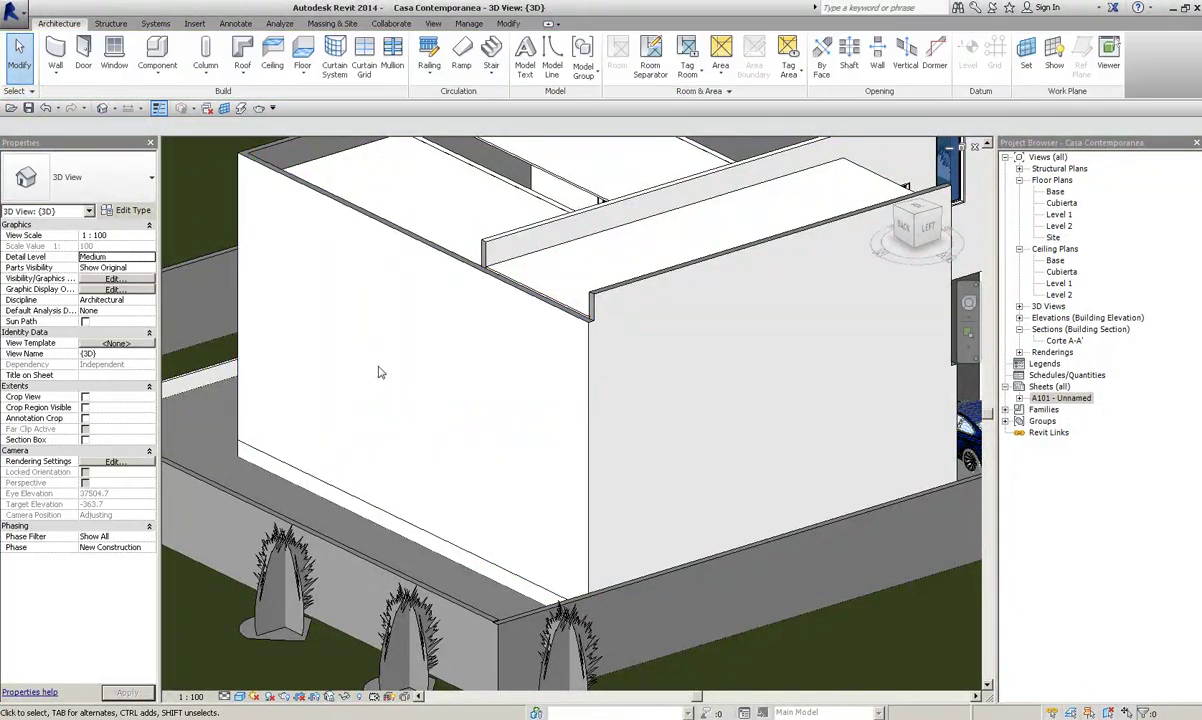
left_click(550, 308)
mouse_move(550, 308)
middle_mouse_down("shift")
mouse_move(556, 286)
mouse_move(411, 298)
mouse_move(706, 284)
mouse_move(703, 520)
middle_mouse_up("shift")
scroll(703, 520, "up", 3)
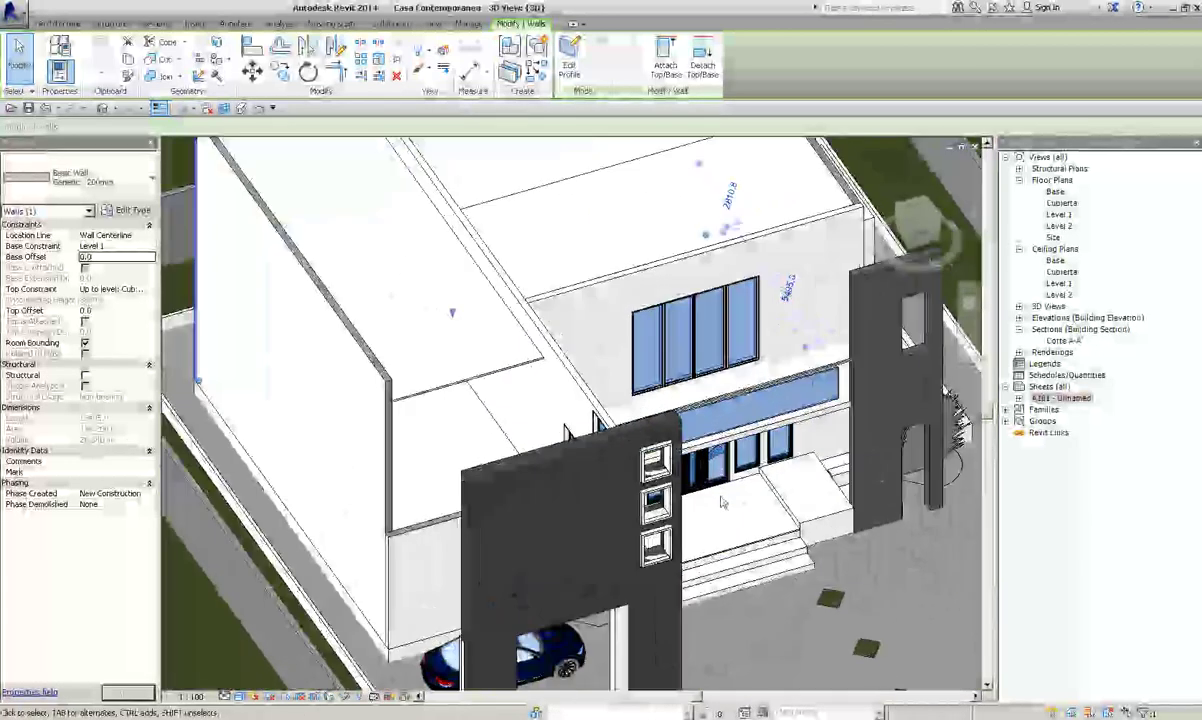
key("Escape")
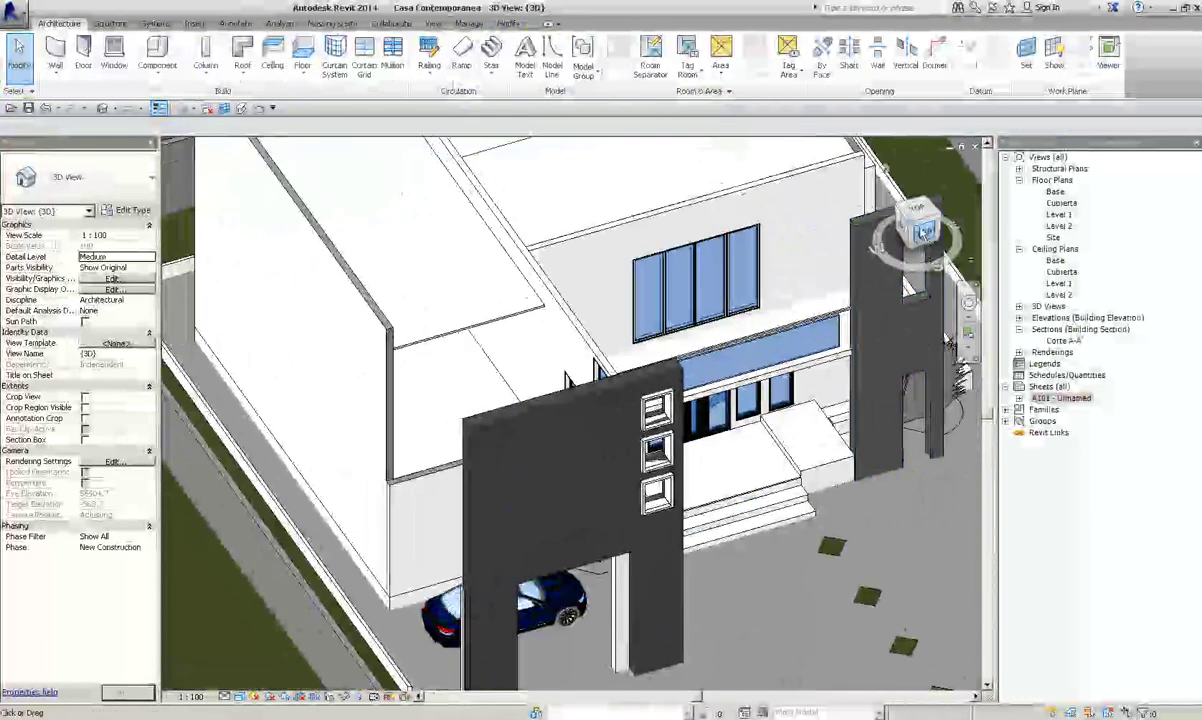
Step: Open the Level 2 floor plan and frame the section line in a maximized view
double_click(1059, 214)
scroll(461, 383, "up", 3)
scroll(694, 353, "up", 3)
scroll(712, 340, "up", 2)
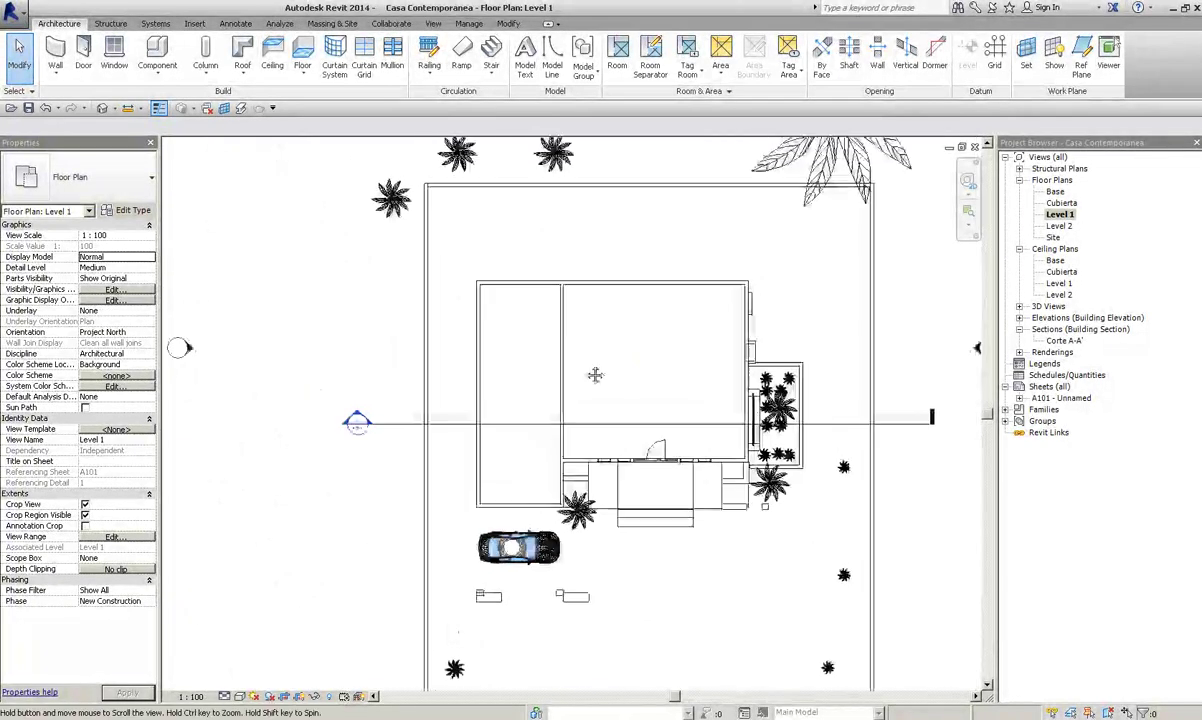
scroll(598, 296, "up", 1)
double_click(1058, 226)
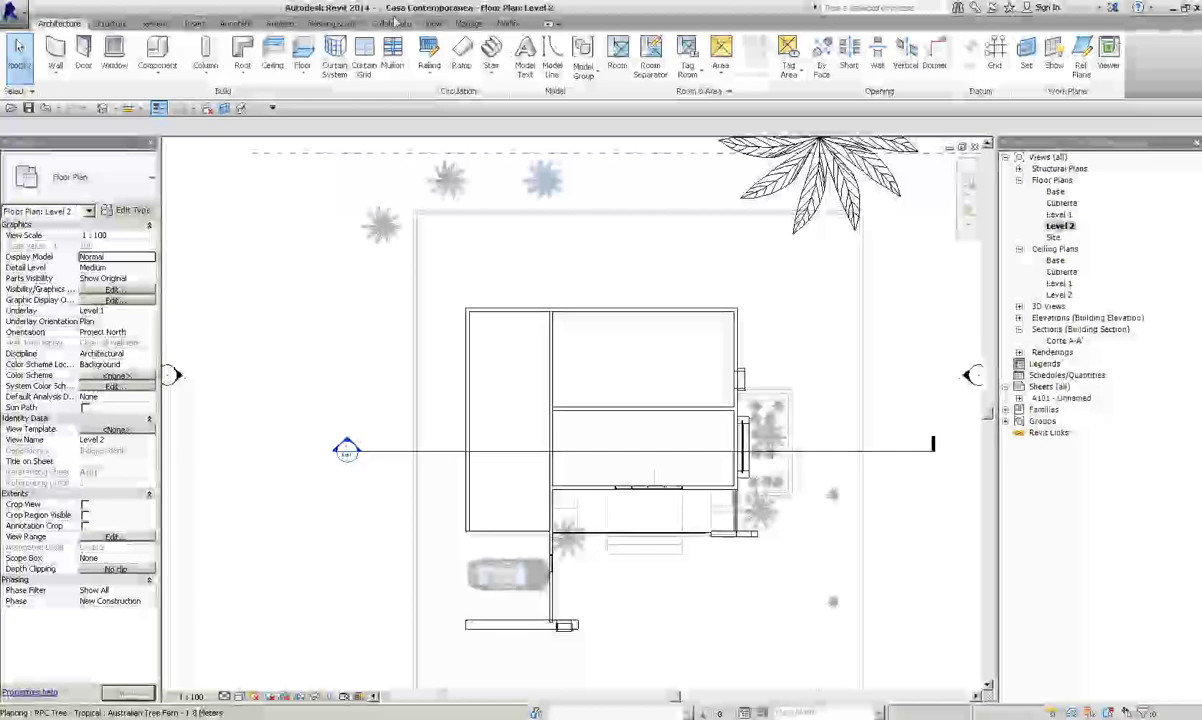
left_click(433, 23)
scroll(561, 360, "up", 2)
scroll(372, 461, "down", 3)
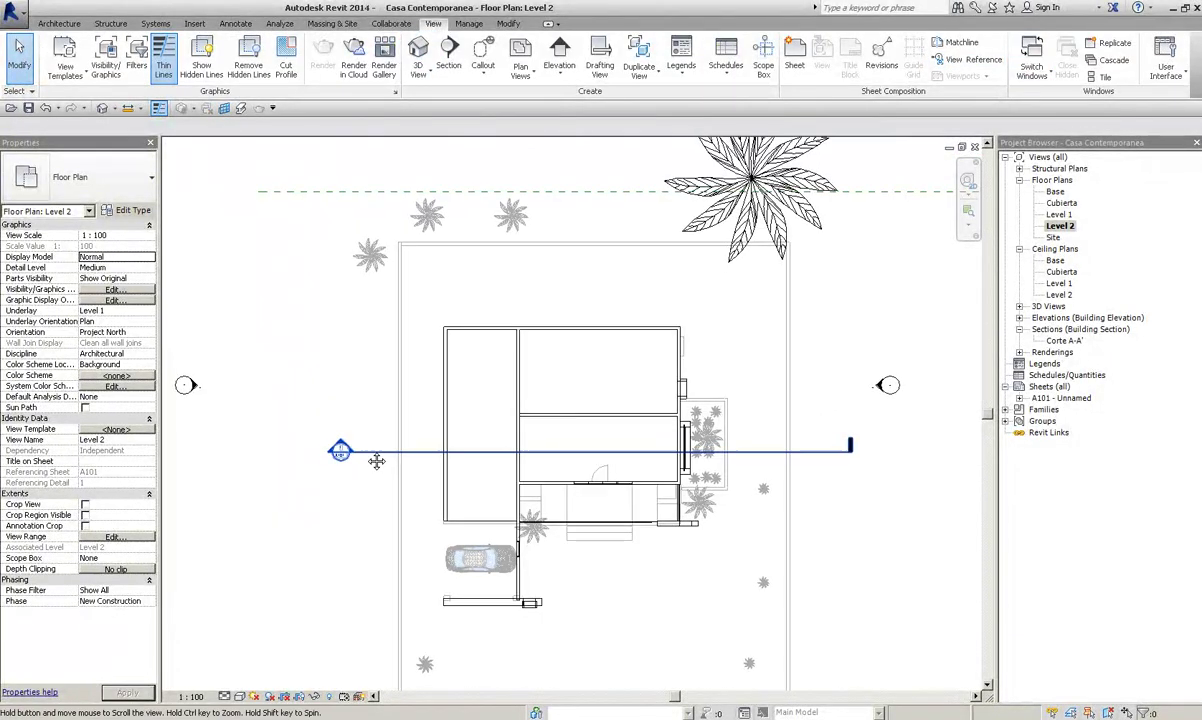
scroll(376, 462, "up", 4)
scroll(612, 418, "down", 1)
scroll(612, 418, "down", 2)
scroll(612, 418, "up", 2)
scroll(612, 418, "down", 1)
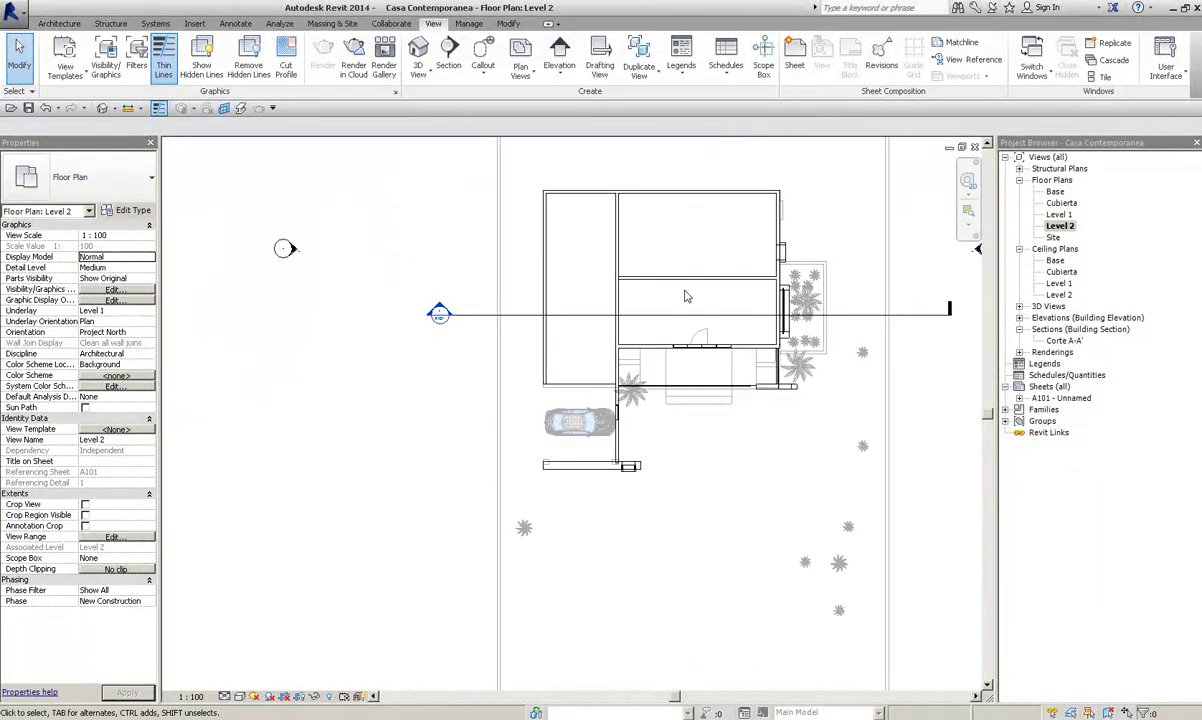
middle_click_drag(686, 296, 680, 326)
left_click(962, 148)
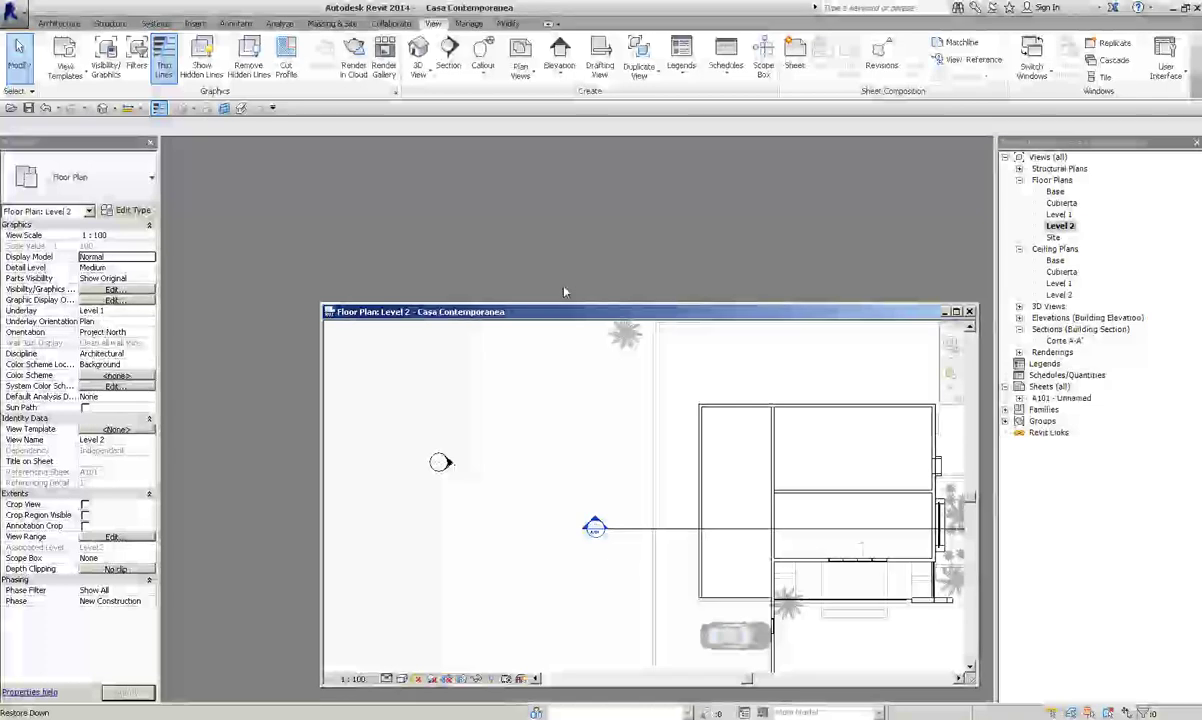
double_click(560, 311)
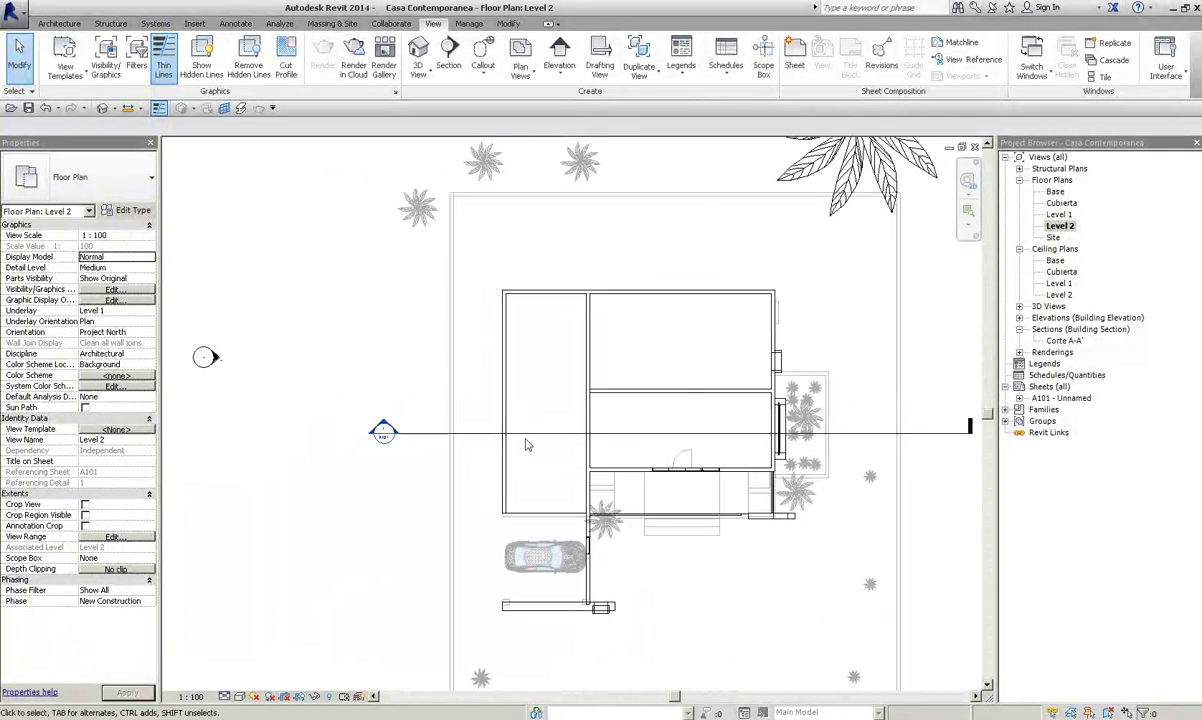
Step: Extend Corte A-A' far clip to offset 9640.2, then open the Level 1 plan
left_click(445, 431)
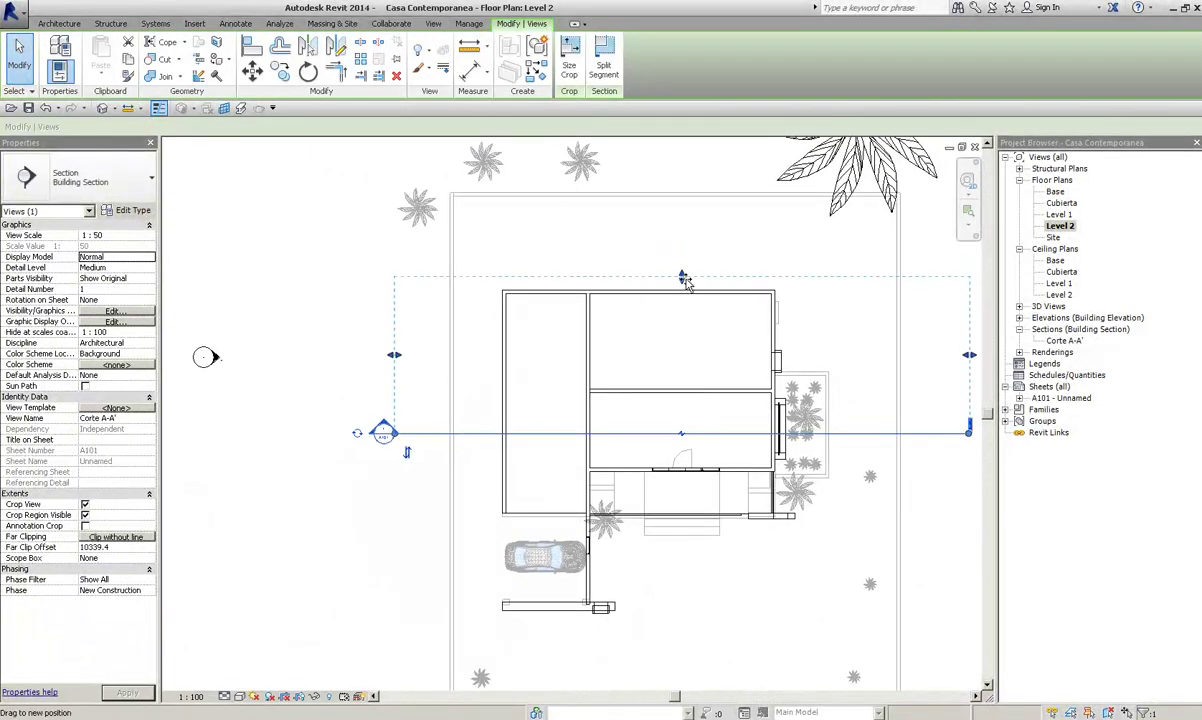
left_click_drag(685, 280, 694, 268)
double_click(1073, 215)
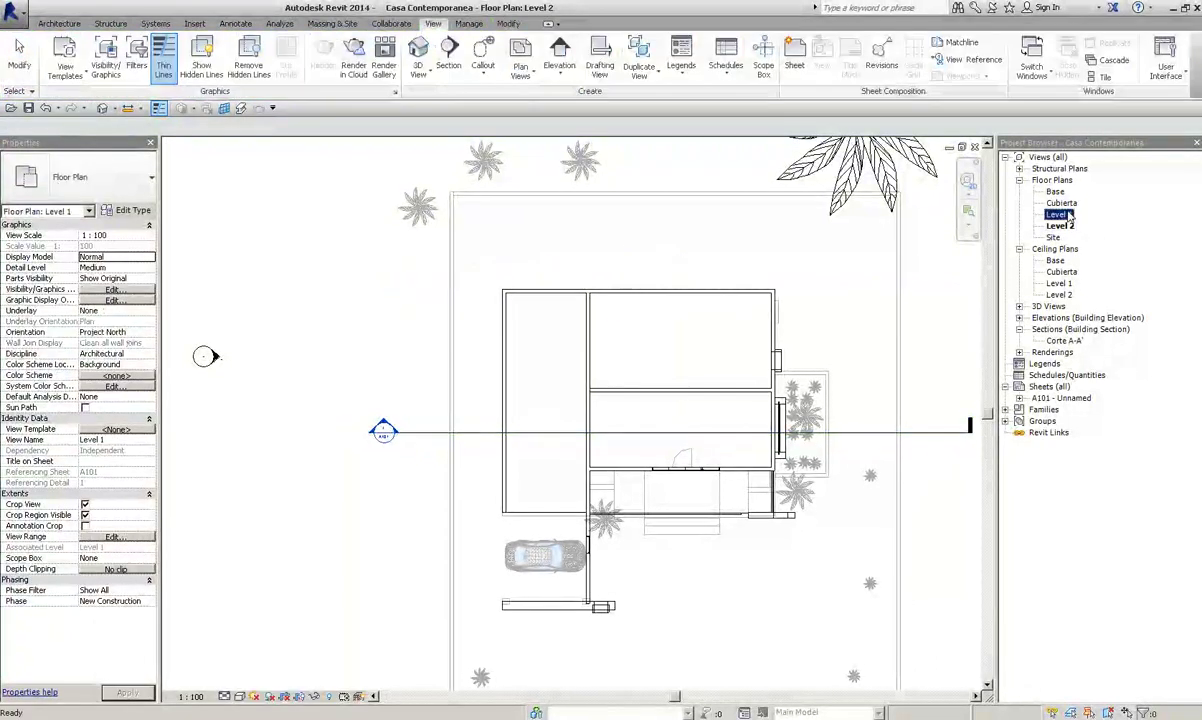
key("Escape")
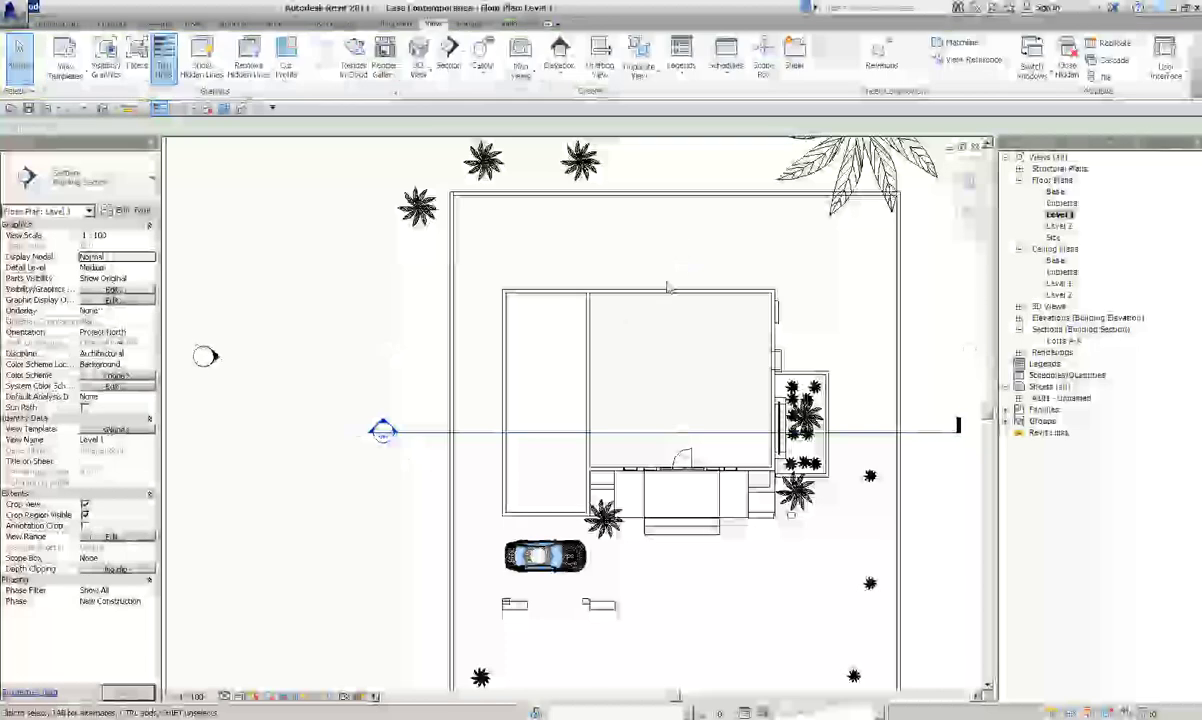
scroll(489, 344, "down", 1)
left_click(481, 421)
key("Escape")
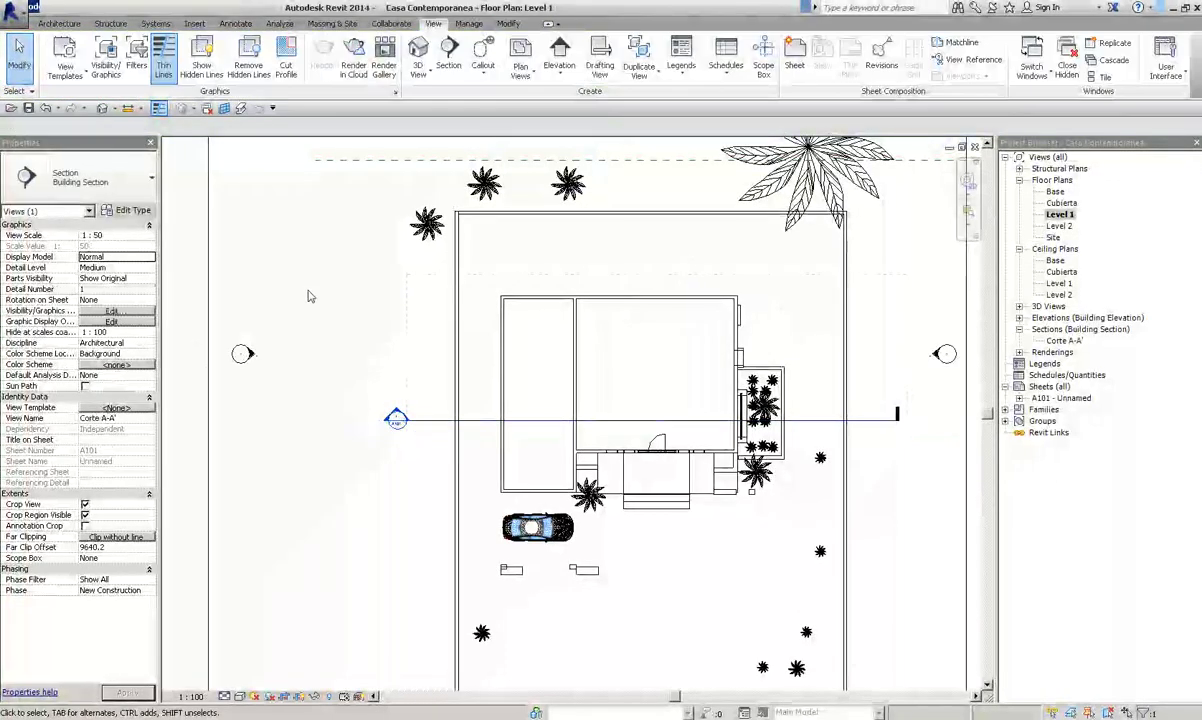
scroll(455, 435, "down", 1)
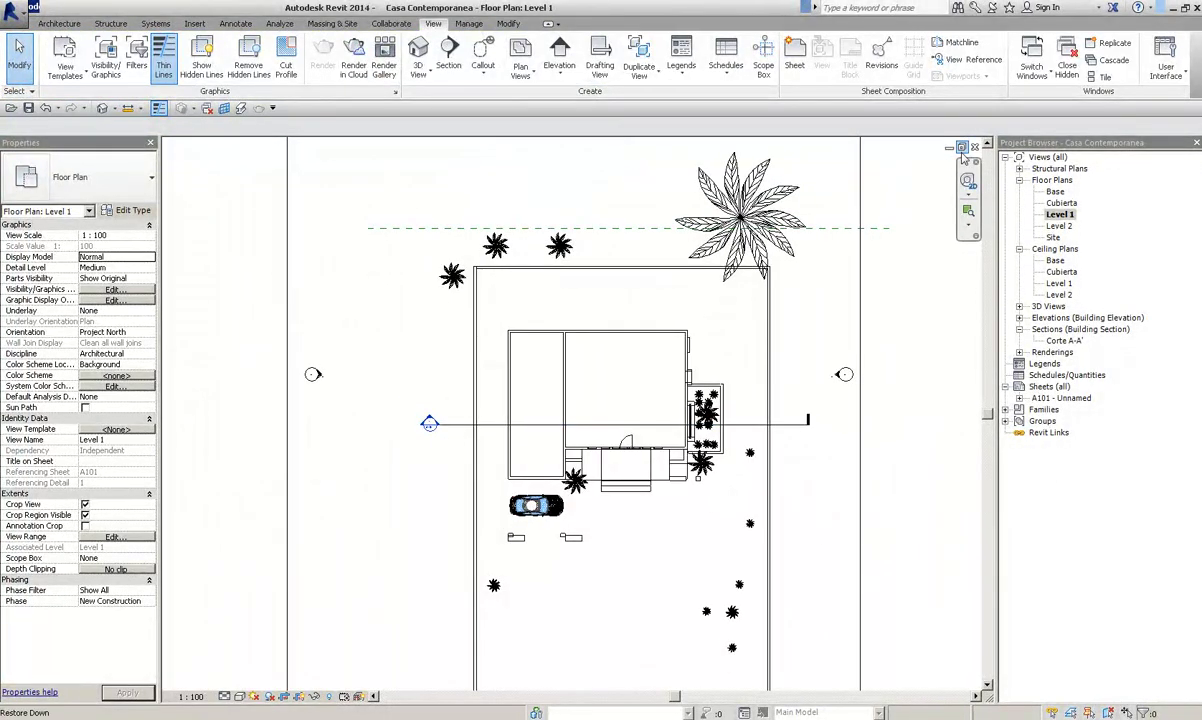
key("w")
key("t")
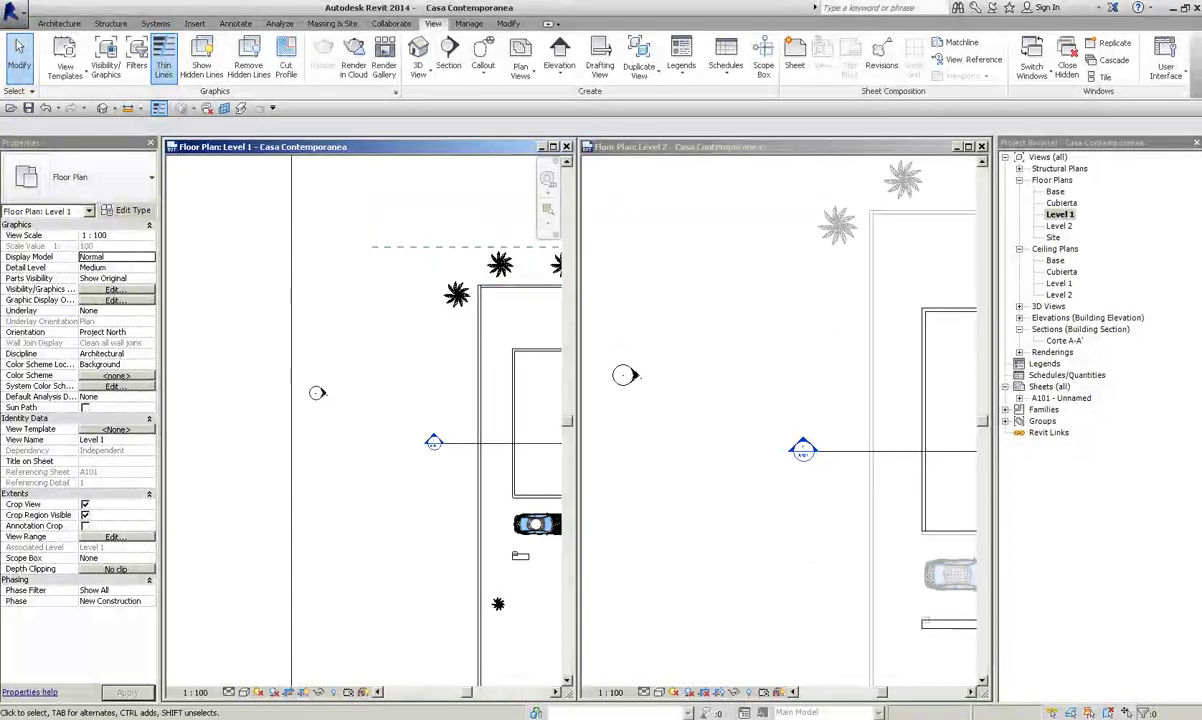
left_click(1126, 712)
left_click(1078, 676)
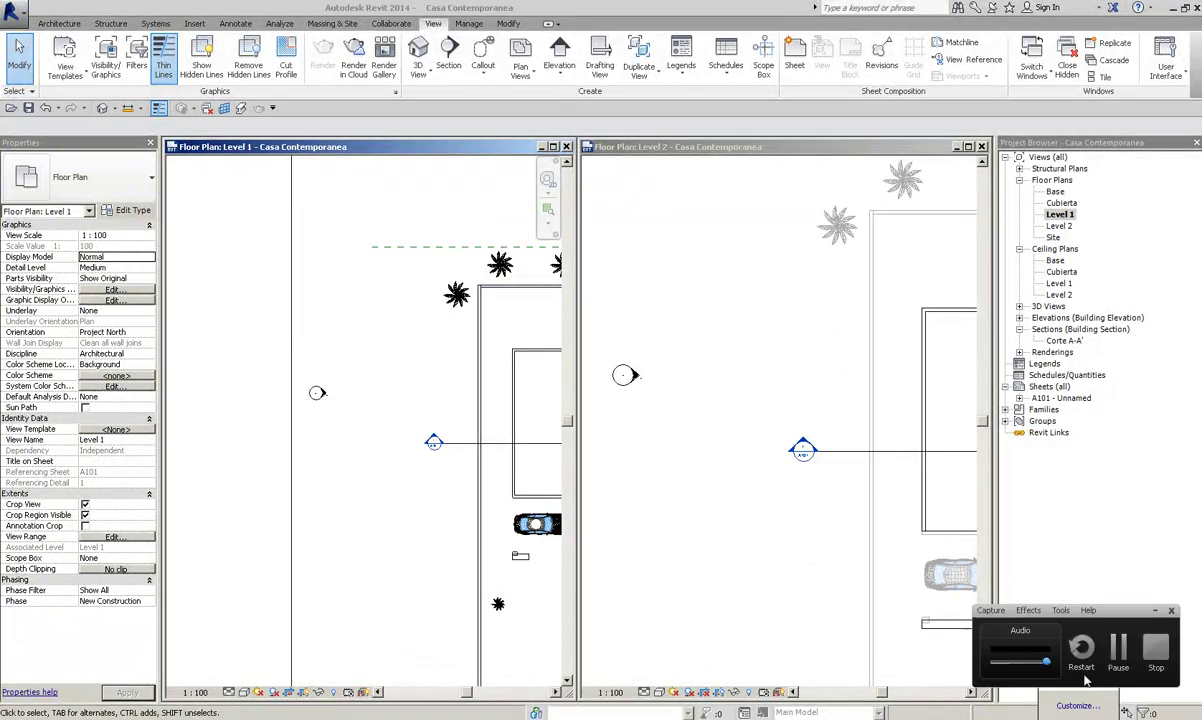
left_click(1090, 611)
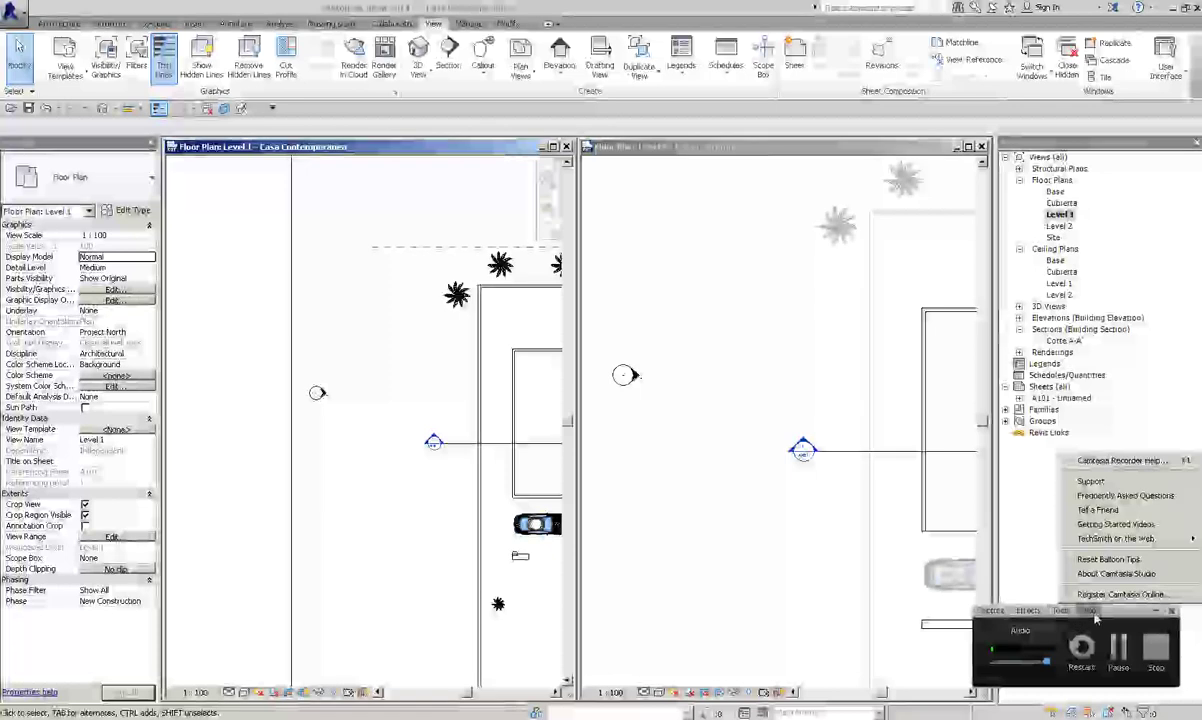
left_click(1120, 616)
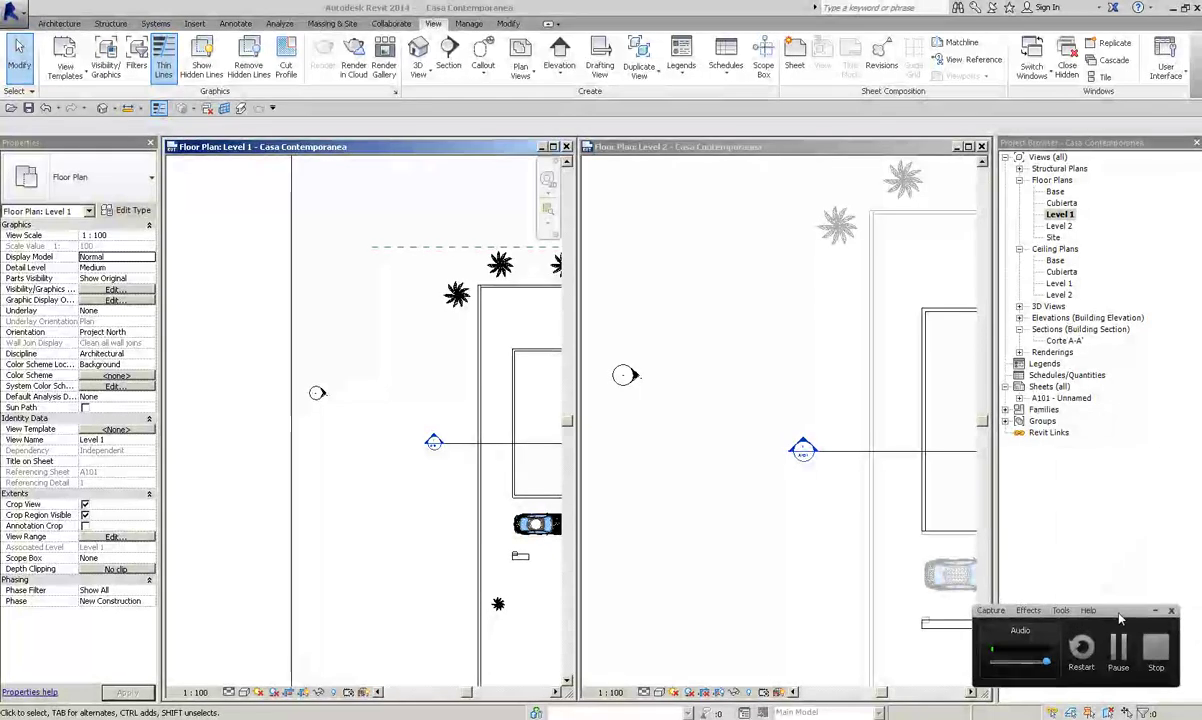
left_click(913, 637)
left_click(574, 538)
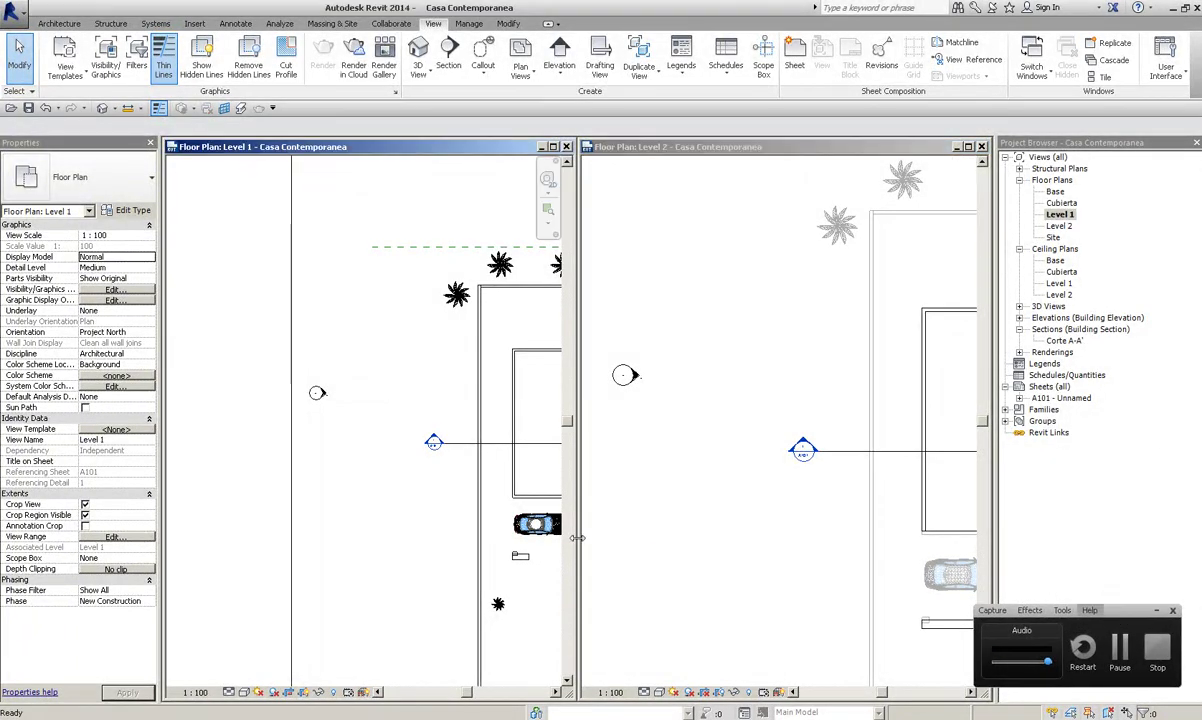
scroll(380, 499, "down", 2)
scroll(395, 407, "up", 1)
scroll(380, 410, "up", 2)
scroll(390, 390, "up", 2)
scroll(400, 366, "up", 2)
scroll(400, 366, "down", 2)
mouse_move(400, 320)
middle_mouse_down()
mouse_move(424, 397)
mouse_move(420, 250)
middle_mouse_up()
double_click(193, 147)
mouse_move(700, 420)
middle_mouse_down()
mouse_move(888, 578)
mouse_move(636, 400)
mouse_move(585, 526)
middle_mouse_up()
left_click(571, 392)
Step: Move two tree ferns right and down toward the driveway edge
left_click_drag(571, 392, 673, 395)
middle_click_drag(673, 395, 680, 528)
left_click_drag(670, 350, 676, 463)
left_click(618, 516)
scroll(617, 517, "up", 2)
left_click_drag(710, 567, 710, 567)
left_click(637, 412)
Step: Copy three tree ferns farther up and move the lower fern into the row
key("ctrl+Left")
left_click_drag(688, 440, 703, 322, "ctrl")
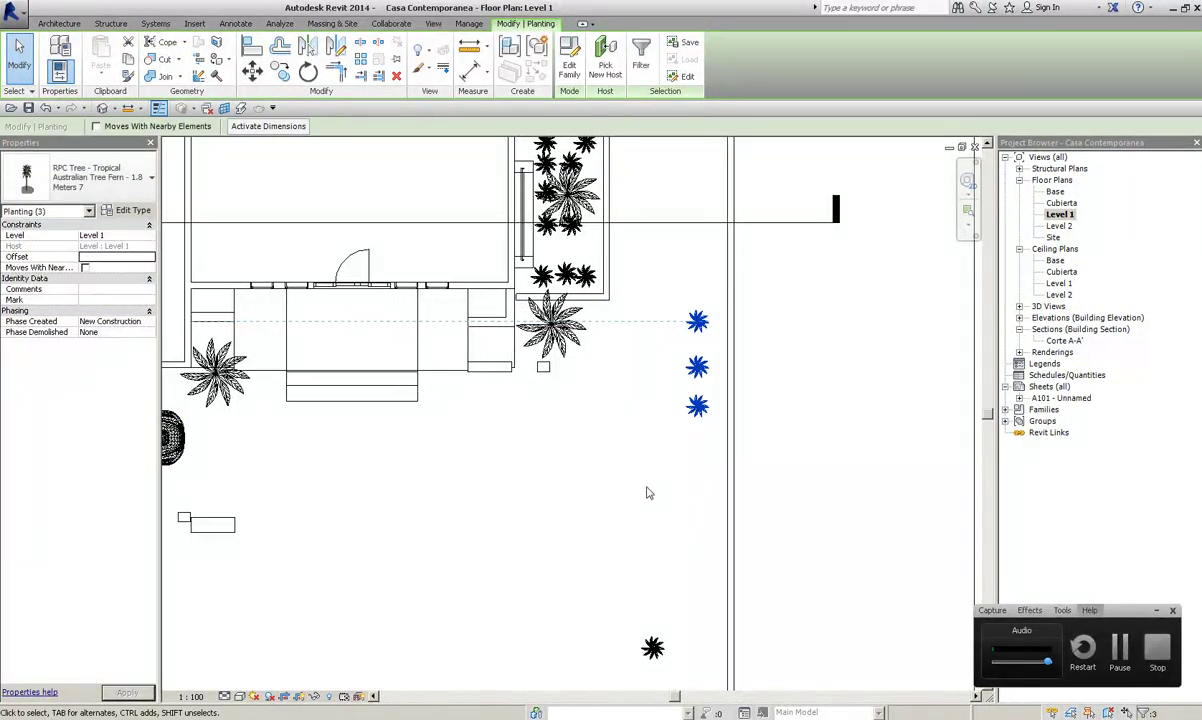
middle_click_drag(647, 491, 640, 409)
left_click(640, 524)
left_click(652, 566)
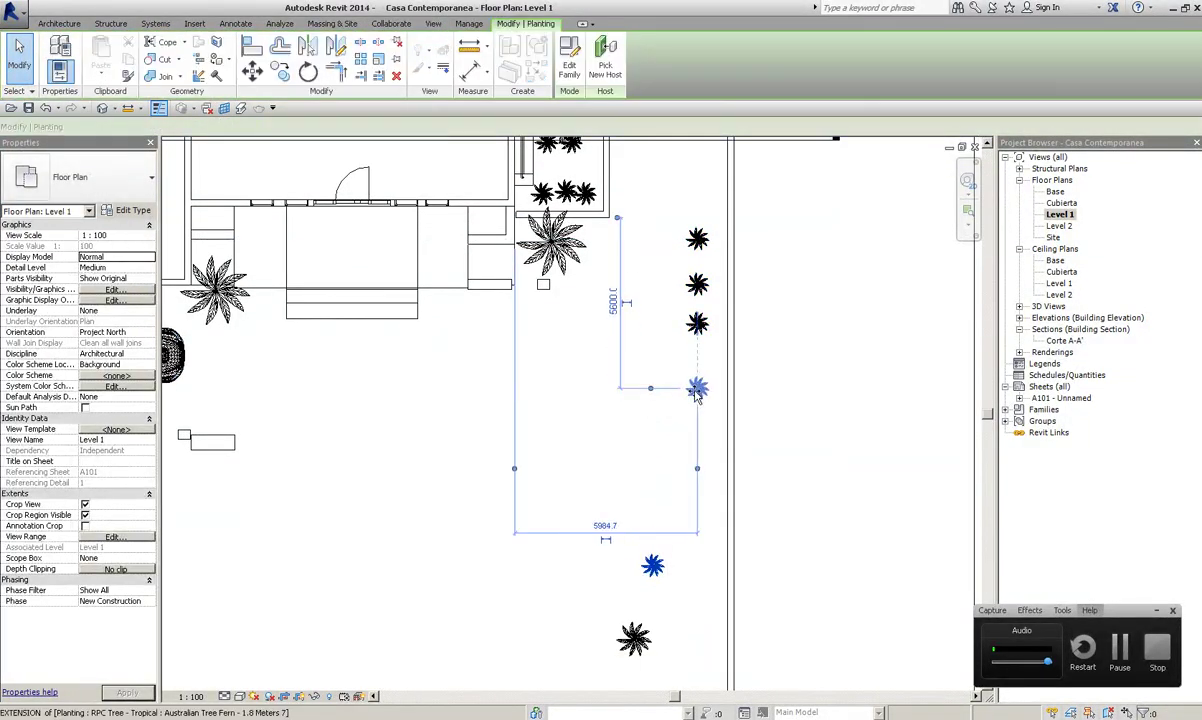
left_click_drag(652, 566, 697, 373)
left_click(535, 521)
Step: Copy one more tree fern upward along the driveway edge
scroll(535, 521, "down", 3)
middle_click_drag(590, 539, 617, 461)
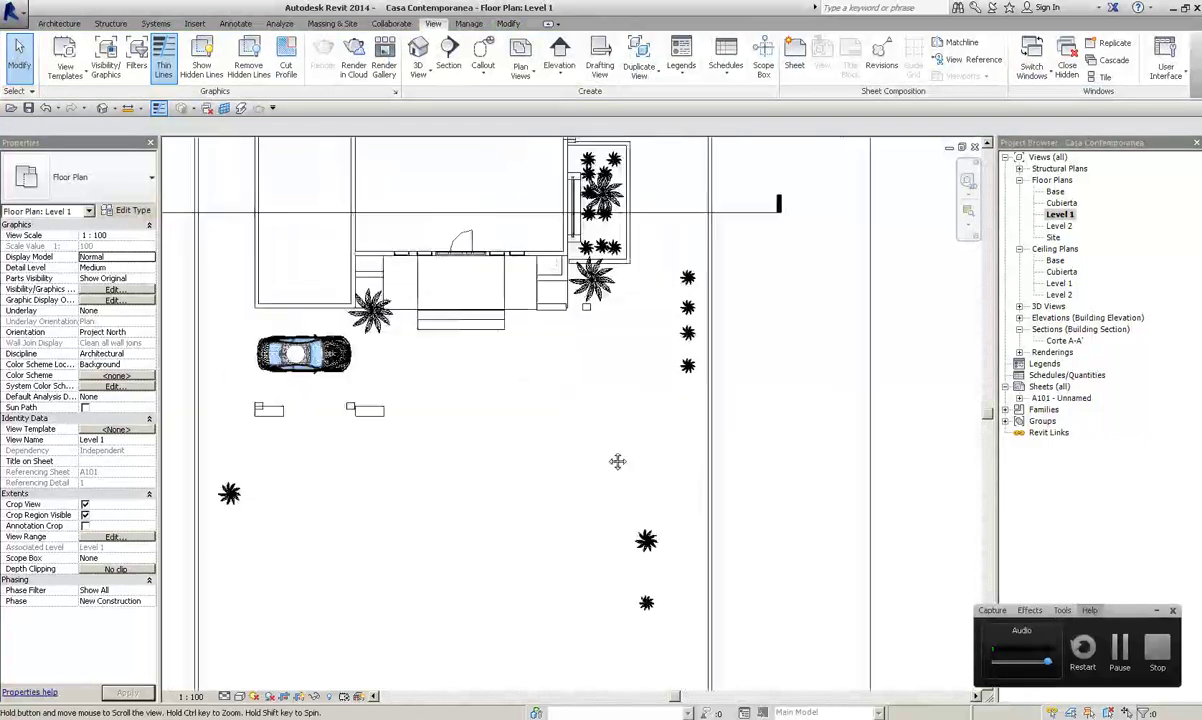
scroll(617, 461, "up", 2)
left_click_drag(658, 577, 655, 476, "ctrl")
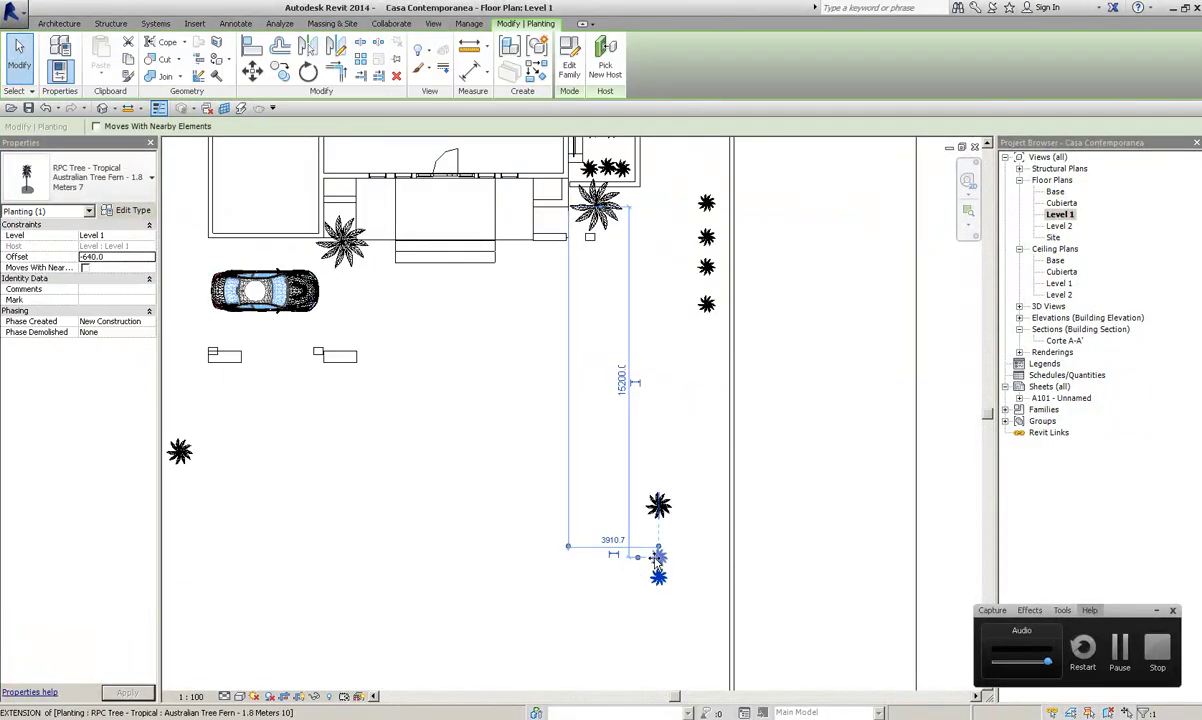
left_click(319, 482)
Step: Move the two lower plants right into the tree fern column
scroll(509, 466, "down", 1)
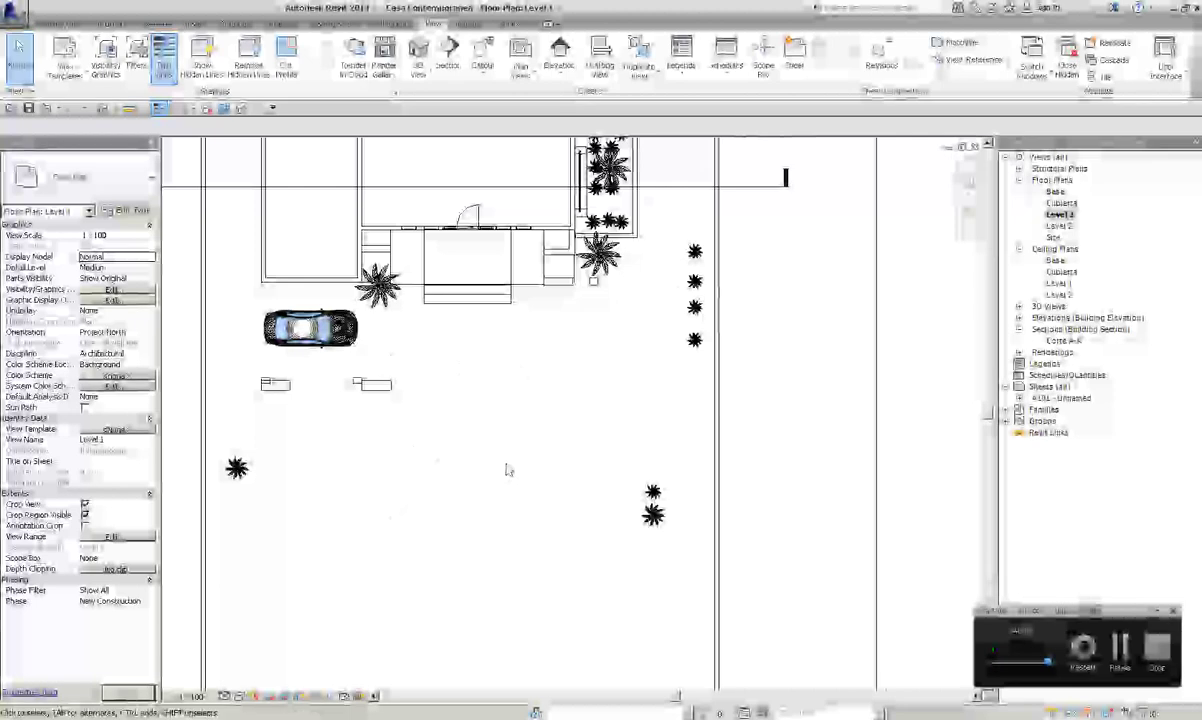
scroll(589, 472, "up", 2)
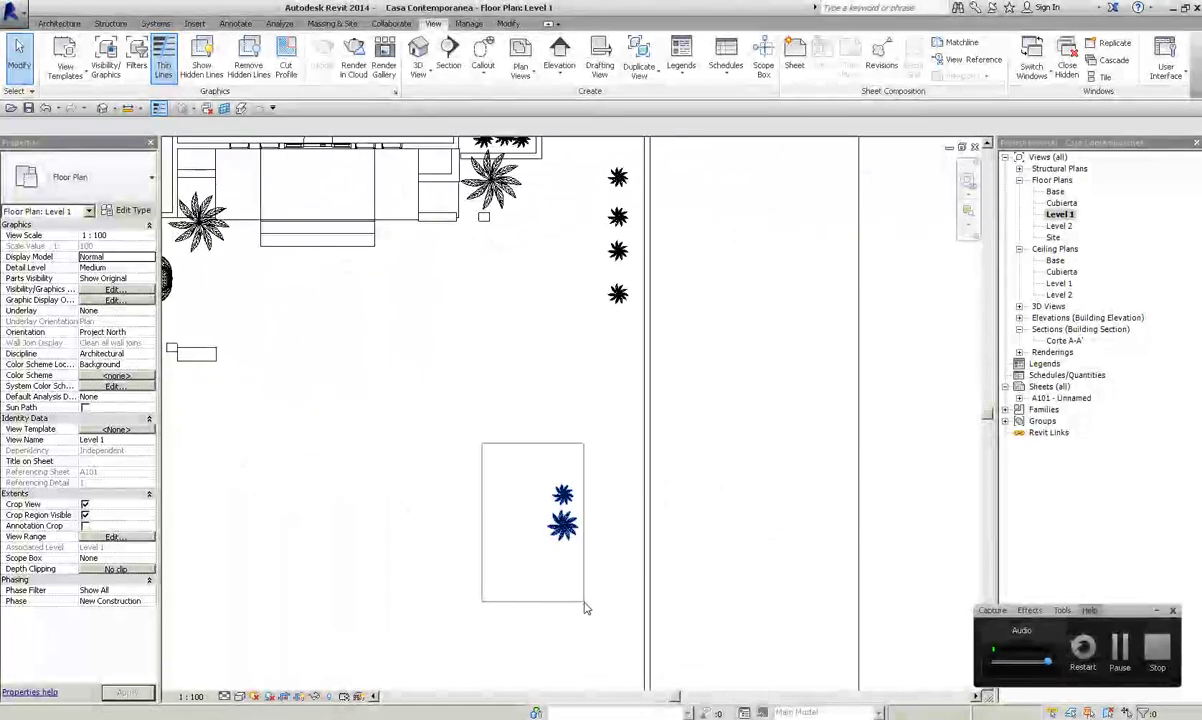
left_click_drag(585, 608, 584, 603)
mouse_move(564, 495)
left_mouse_down()
mouse_move(630, 487)
mouse_move(618, 481)
left_mouse_up()
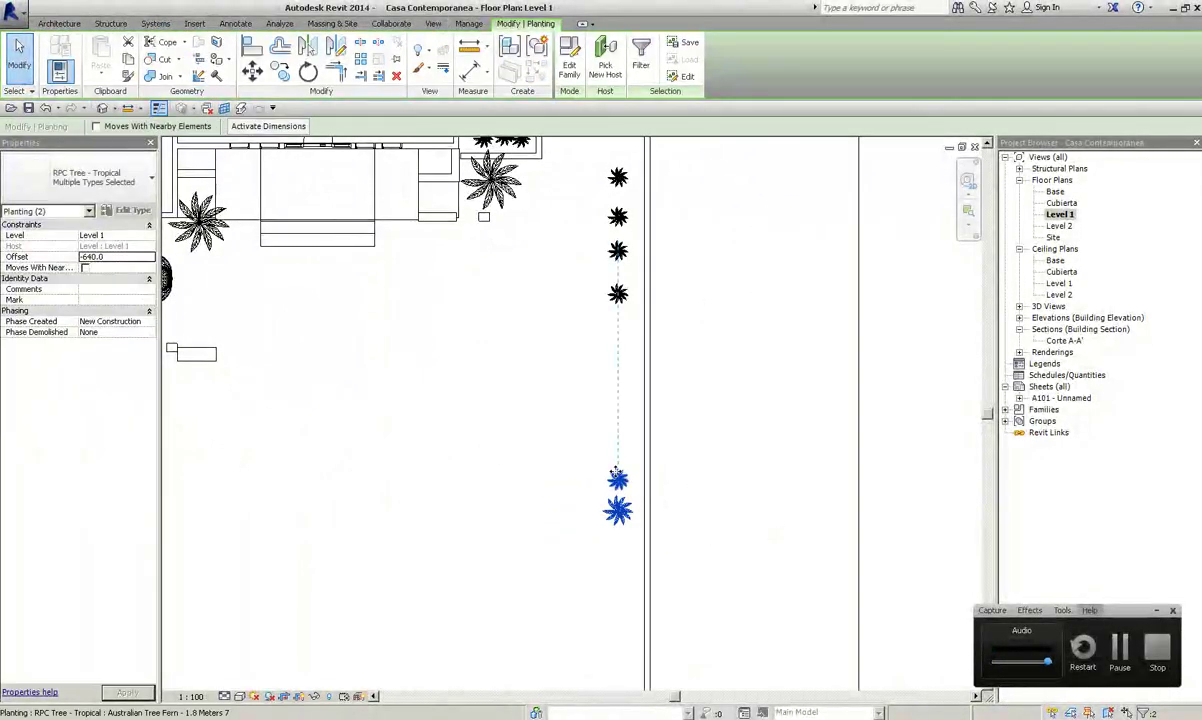
key("Escape")
scroll(549, 359, "up", 3)
scroll(520, 420, "up", 2)
scroll(480, 420, "up", 2)
Step: Reposition the top-left and top-right small ferns and the big fern in the planter
left_click(396, 366)
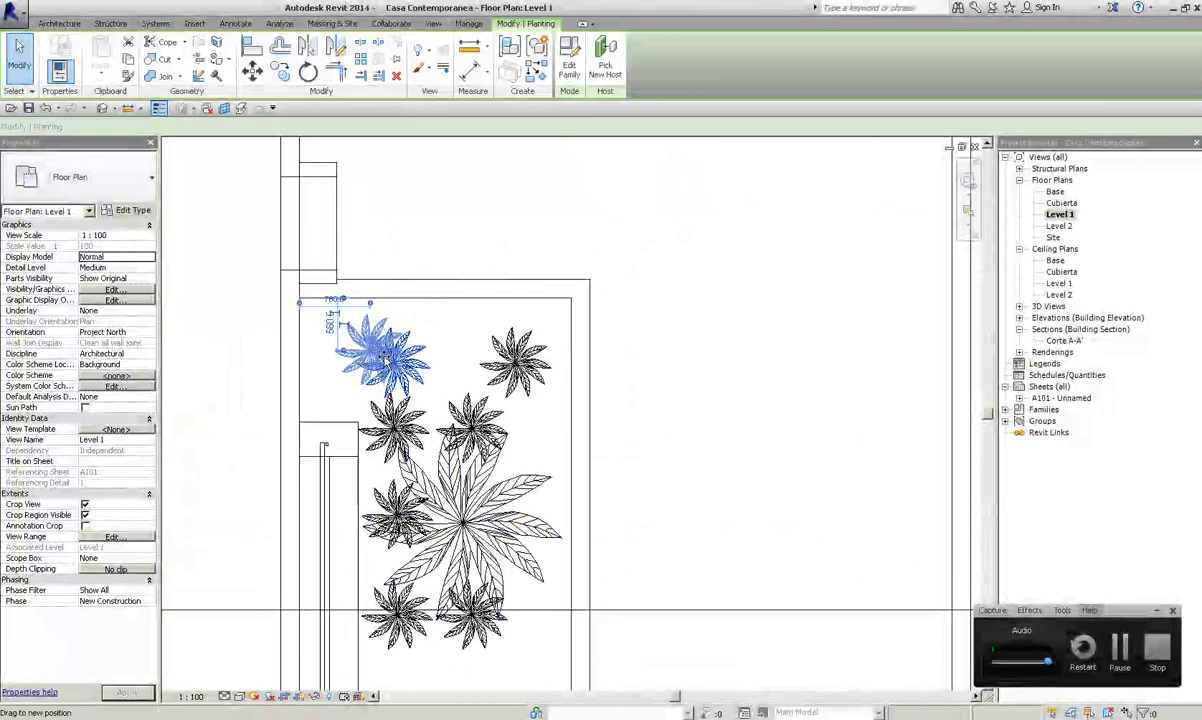
left_click_drag(383, 357, 370, 350)
left_click(395, 425)
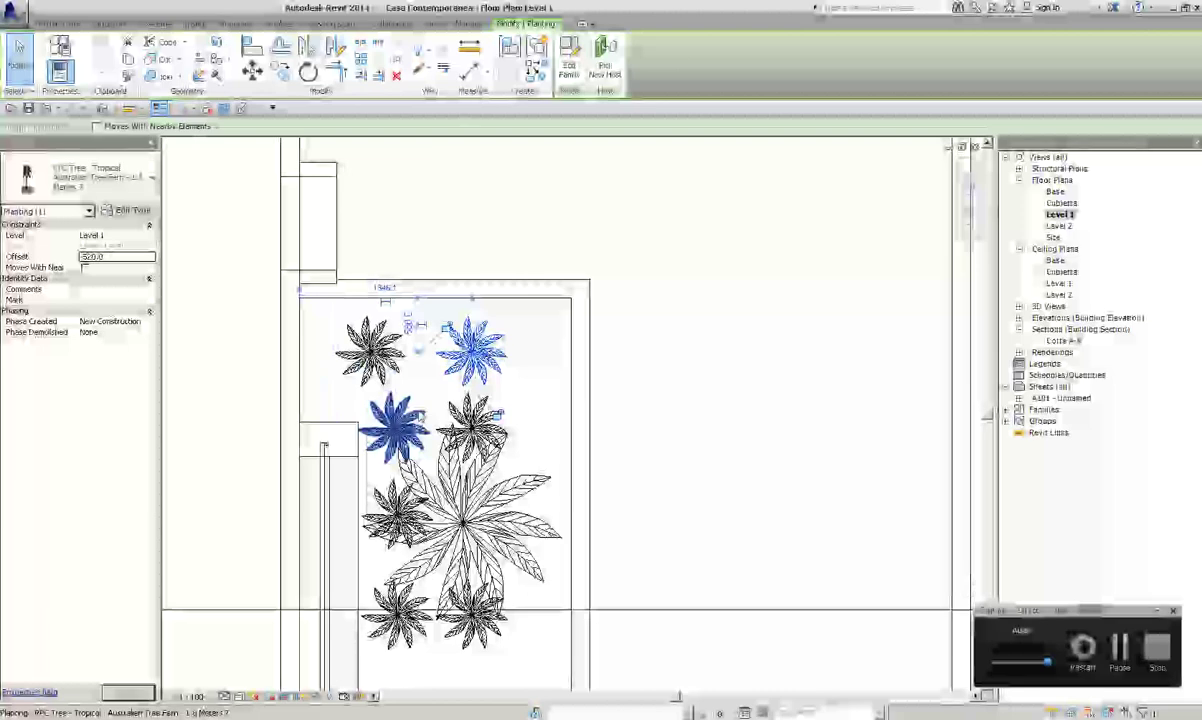
left_click_drag(470, 350, 548, 362)
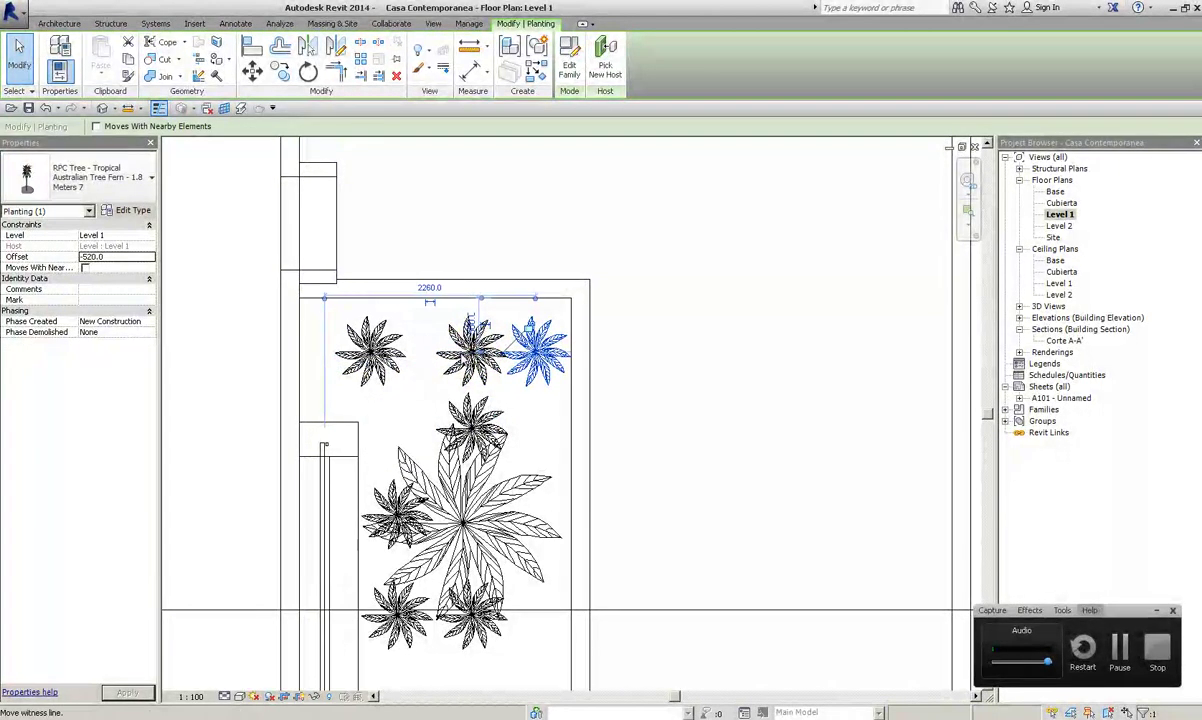
left_click_drag(466, 376, 428, 362)
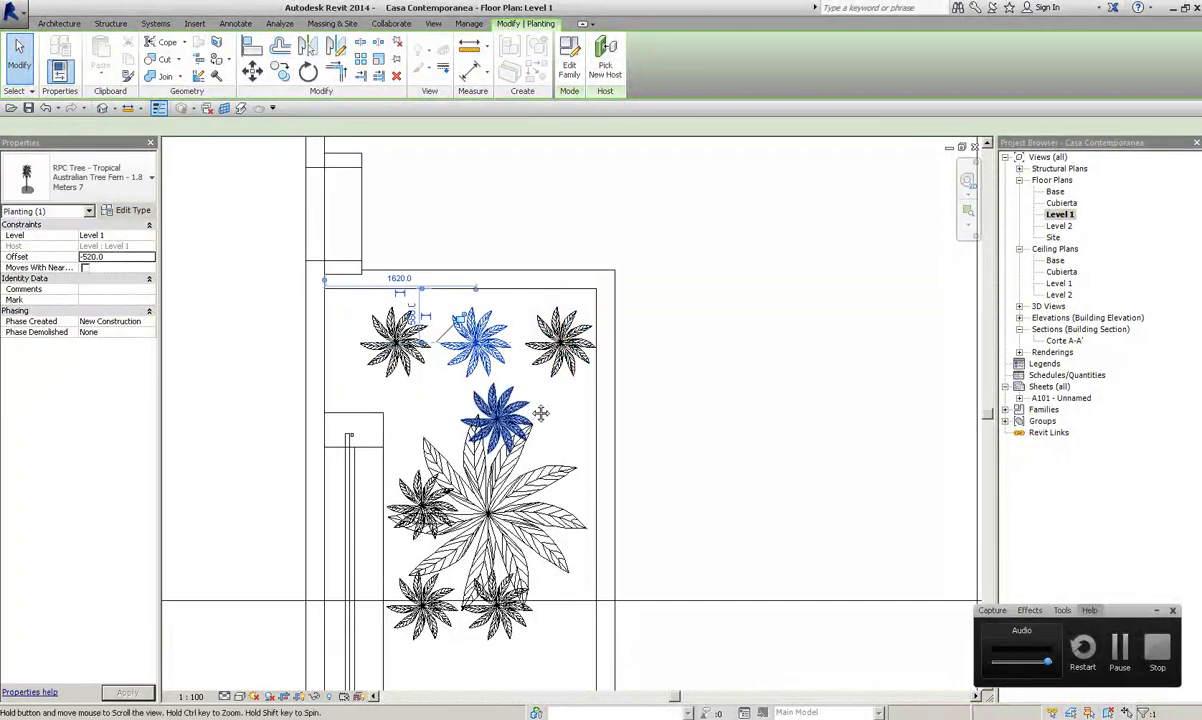
middle_click_drag(530, 470, 544, 382)
left_click_drag(483, 440, 582, 480)
scroll(582, 480, "down", 2)
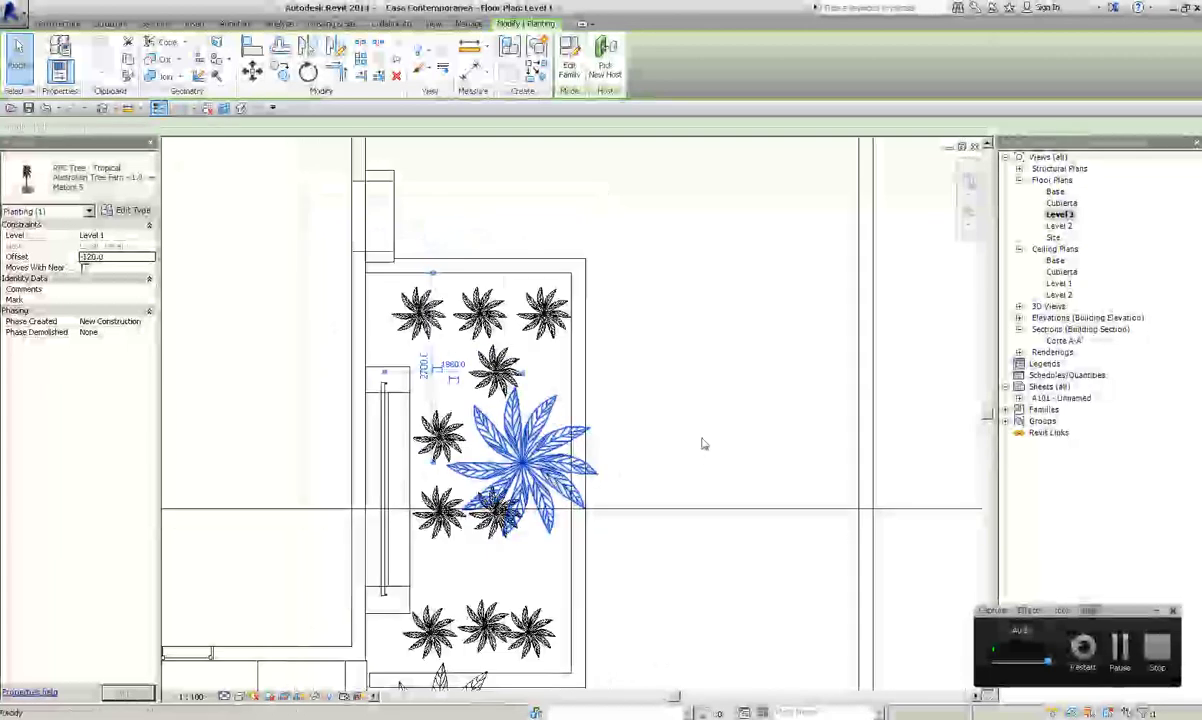
Step: Shift one small fern right and another up within the planter
left_click(702, 442)
left_click_drag(496, 362, 544, 365)
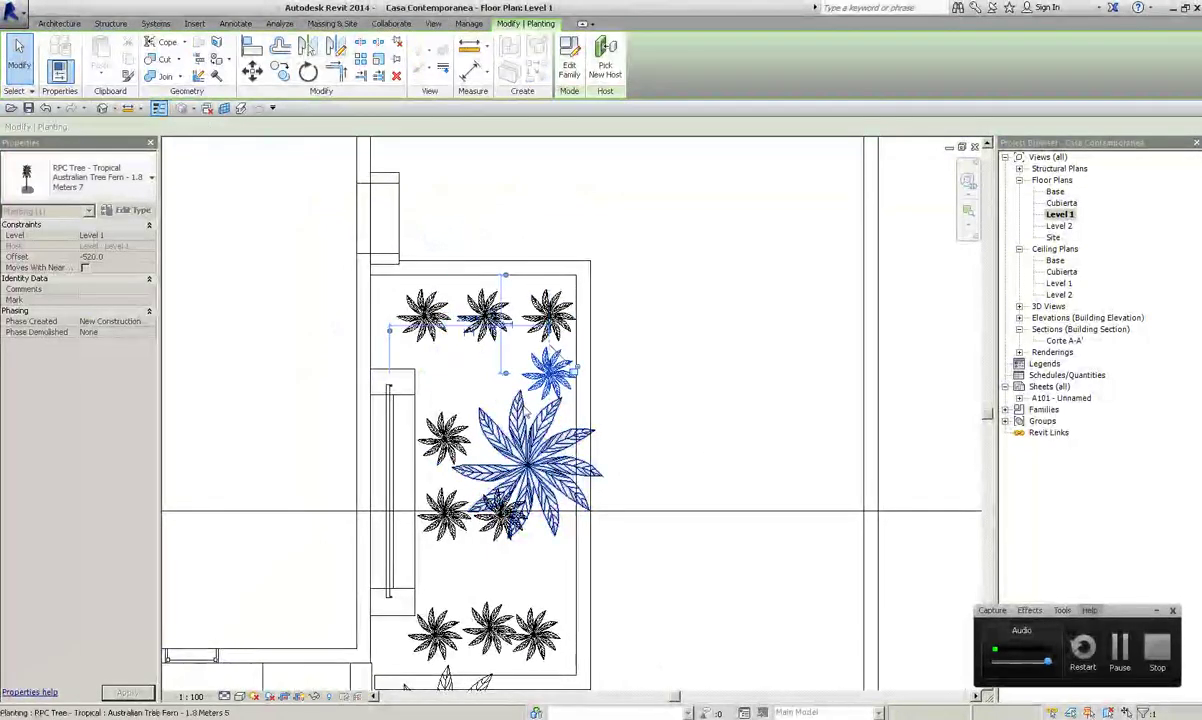
left_click(596, 335)
scroll(596, 335, "up", 2)
middle_click_drag(596, 335, 478, 487)
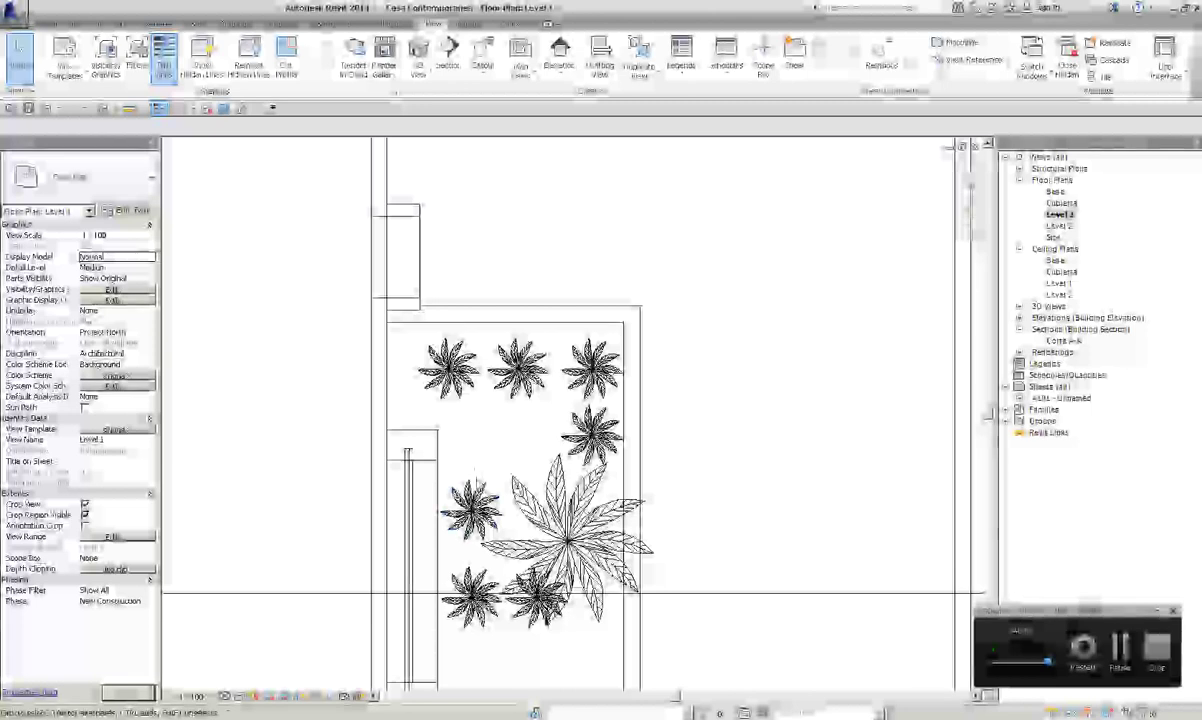
scroll(478, 487, "down", 1)
left_click(472, 500)
mouse_move(472, 500)
left_mouse_down()
mouse_move(490, 455)
mouse_move(510, 457)
left_mouse_up()
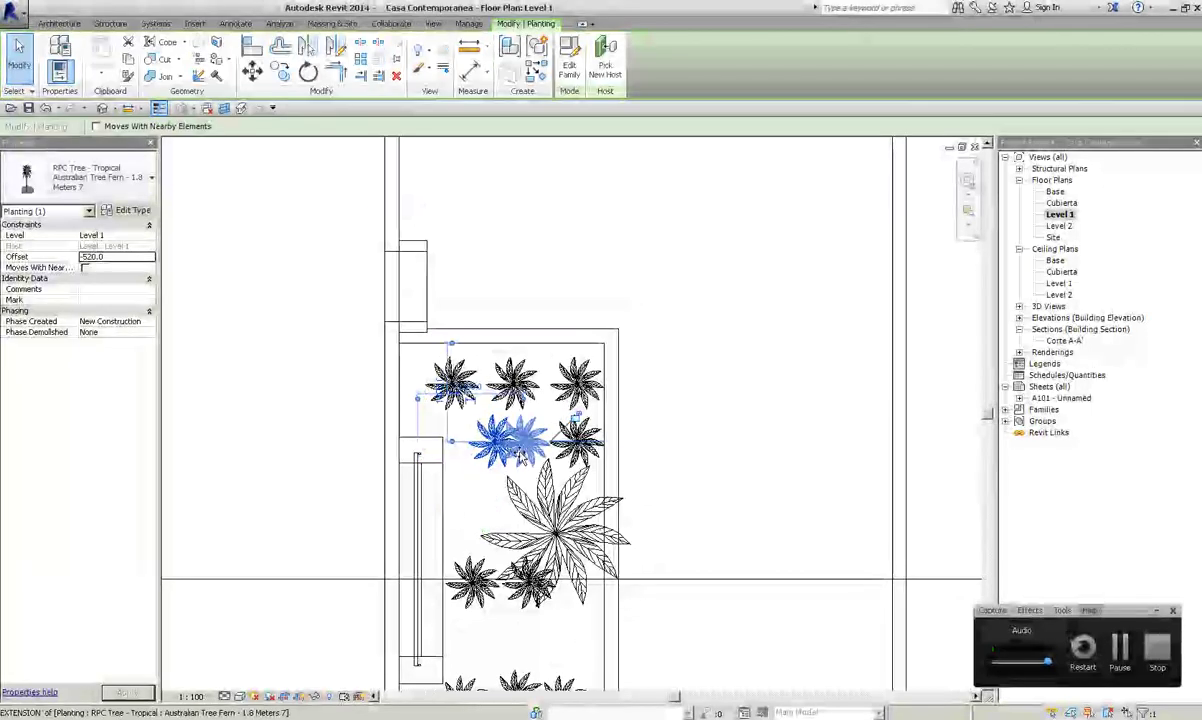
Step: Move the left small fern lower down the planter's left side
mouse_move(621, 512)
middle_mouse_down()
mouse_move(649, 445)
mouse_move(520, 505)
mouse_move(491, 499)
middle_mouse_up()
left_click(630, 485)
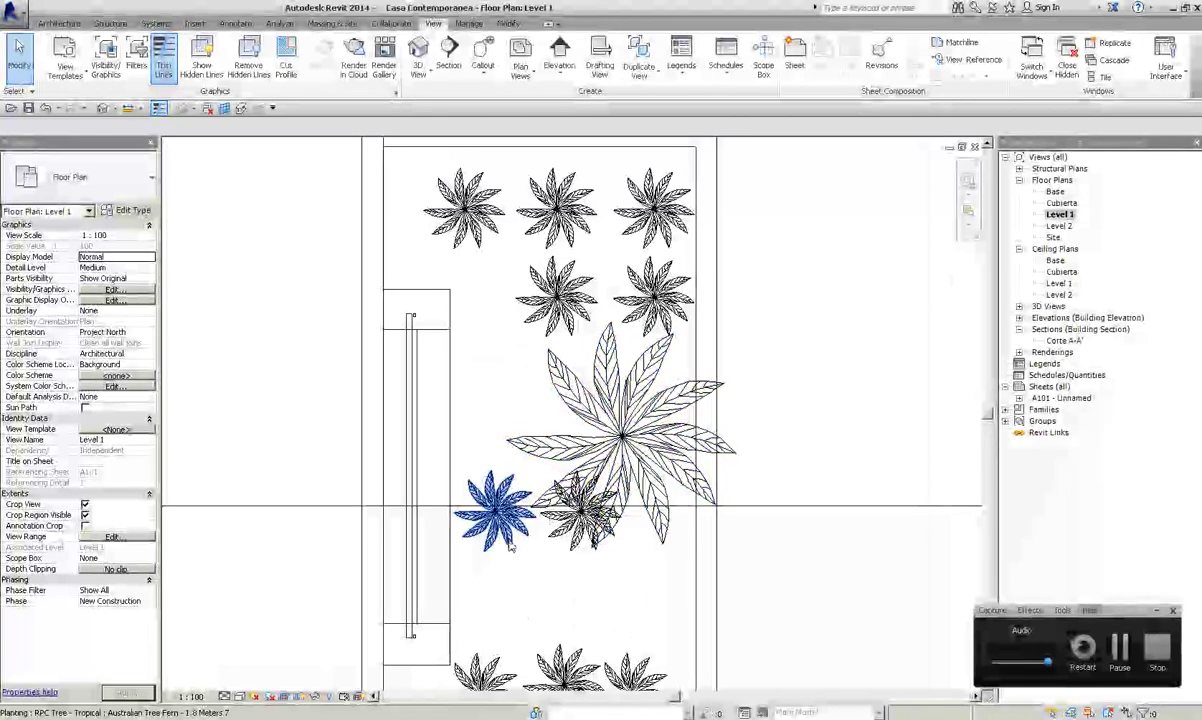
left_click(491, 499)
middle_click_drag(496, 600, 528, 512)
mouse_move(641, 497)
left_mouse_down()
mouse_move(628, 548)
mouse_move(494, 591)
left_mouse_up()
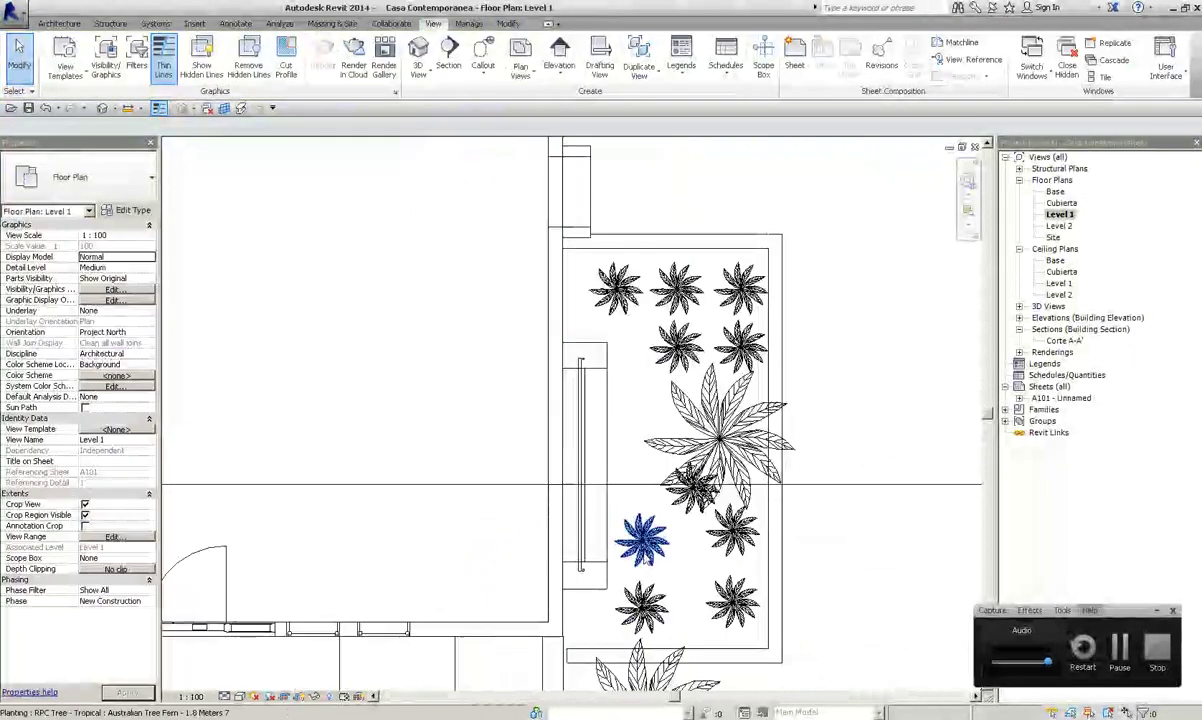
scroll(645, 557, "down", 1)
left_click_drag(645, 557, 643, 552)
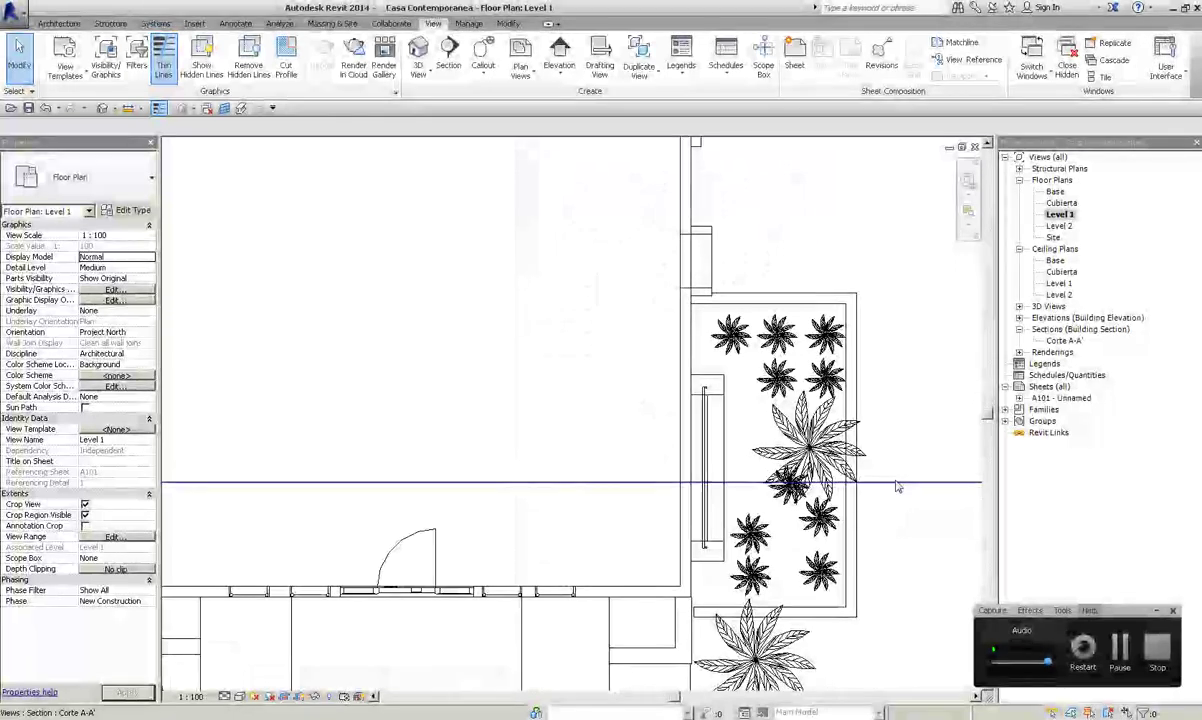
Step: Select the section line across the house, then zoom and pan the site plan toward the planter
left_click(893, 484)
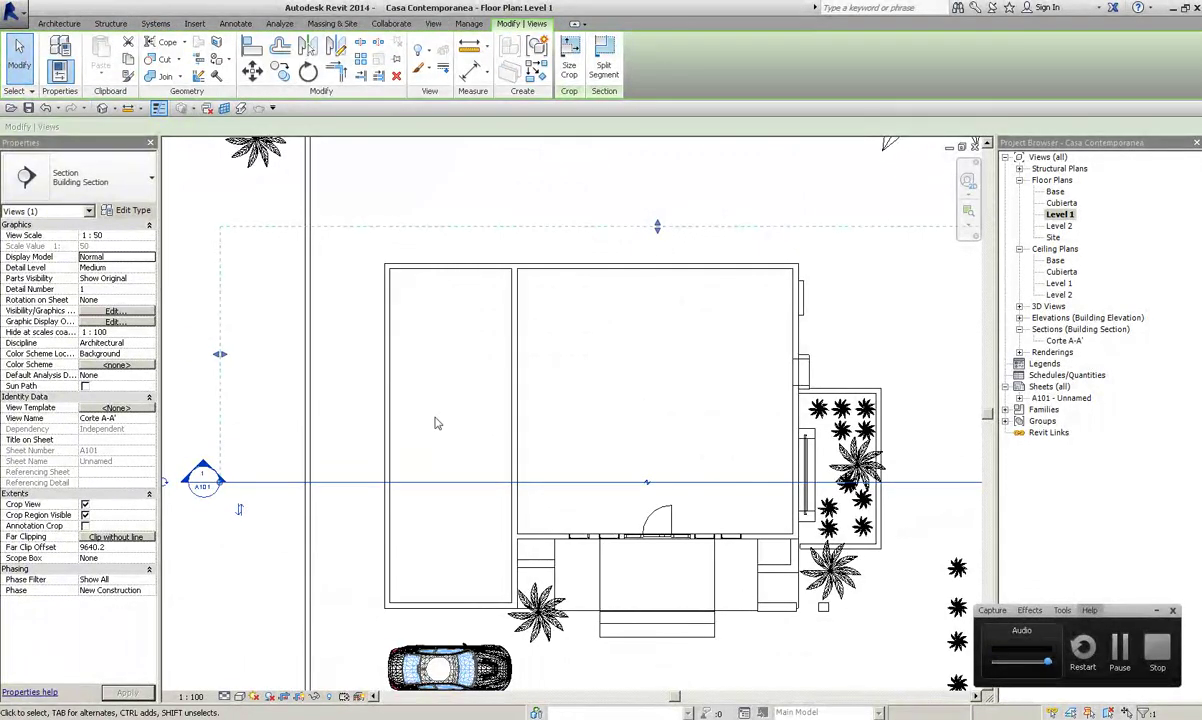
scroll(644, 486, "down", 3)
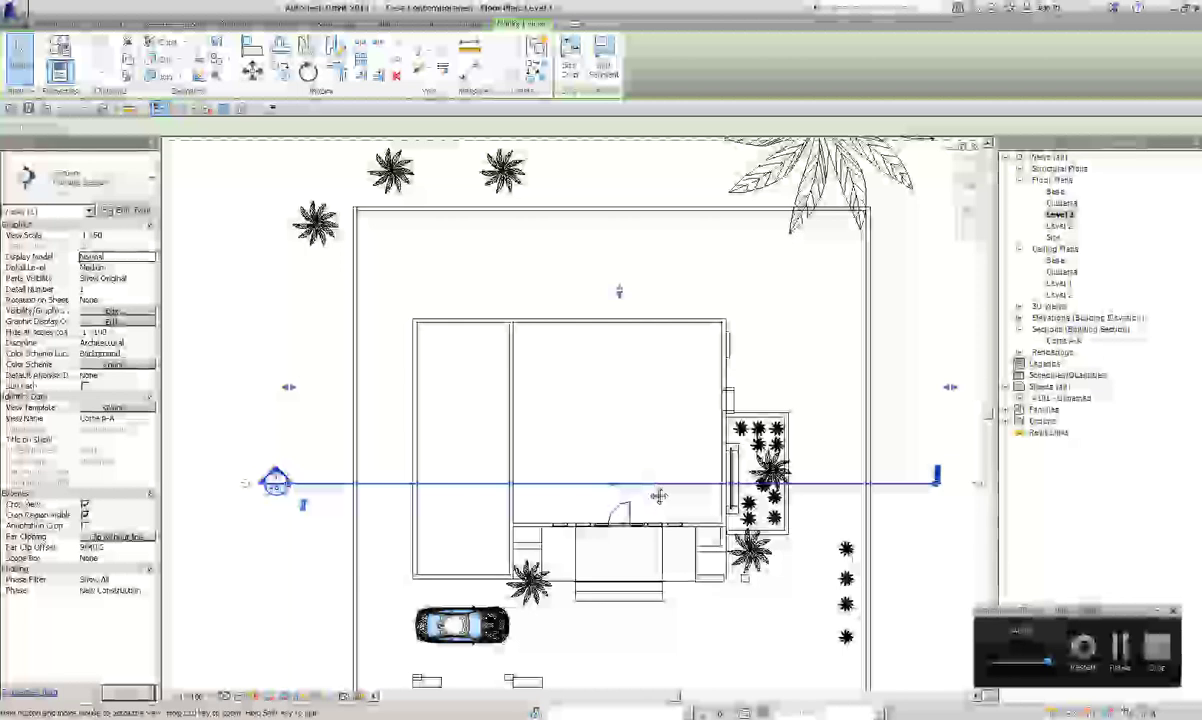
key("Escape")
scroll(773, 416, "up", 3)
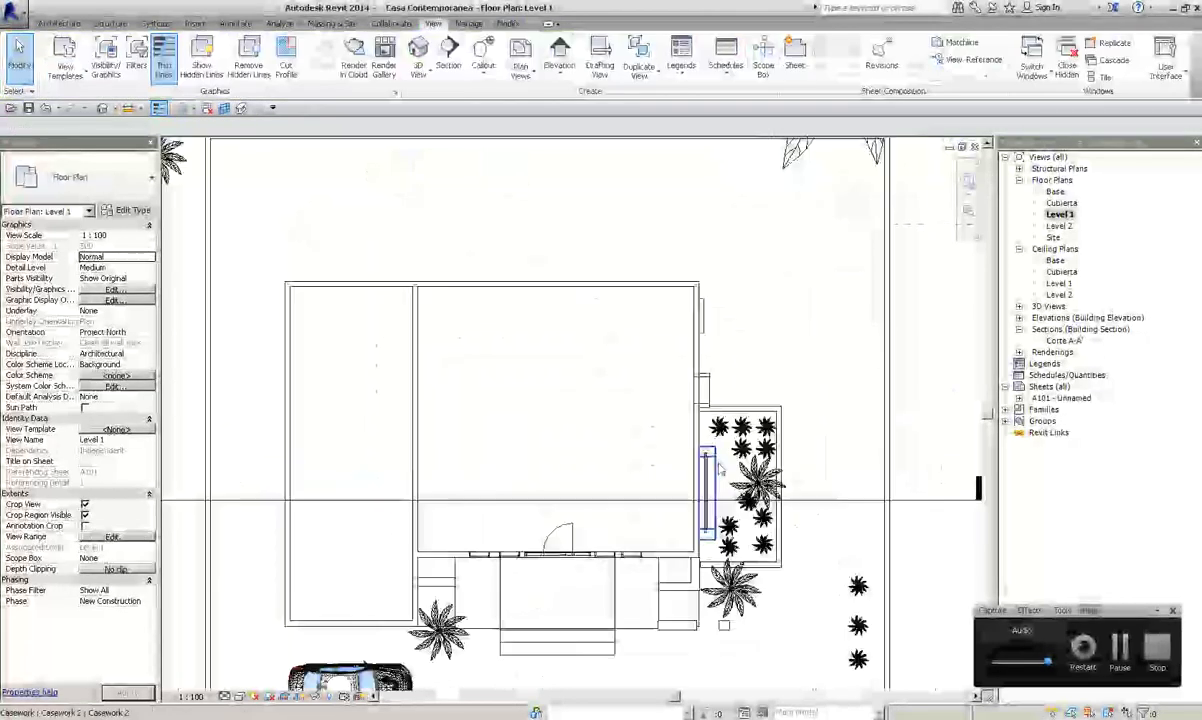
scroll(742, 515, "down", 2)
left_click(663, 511)
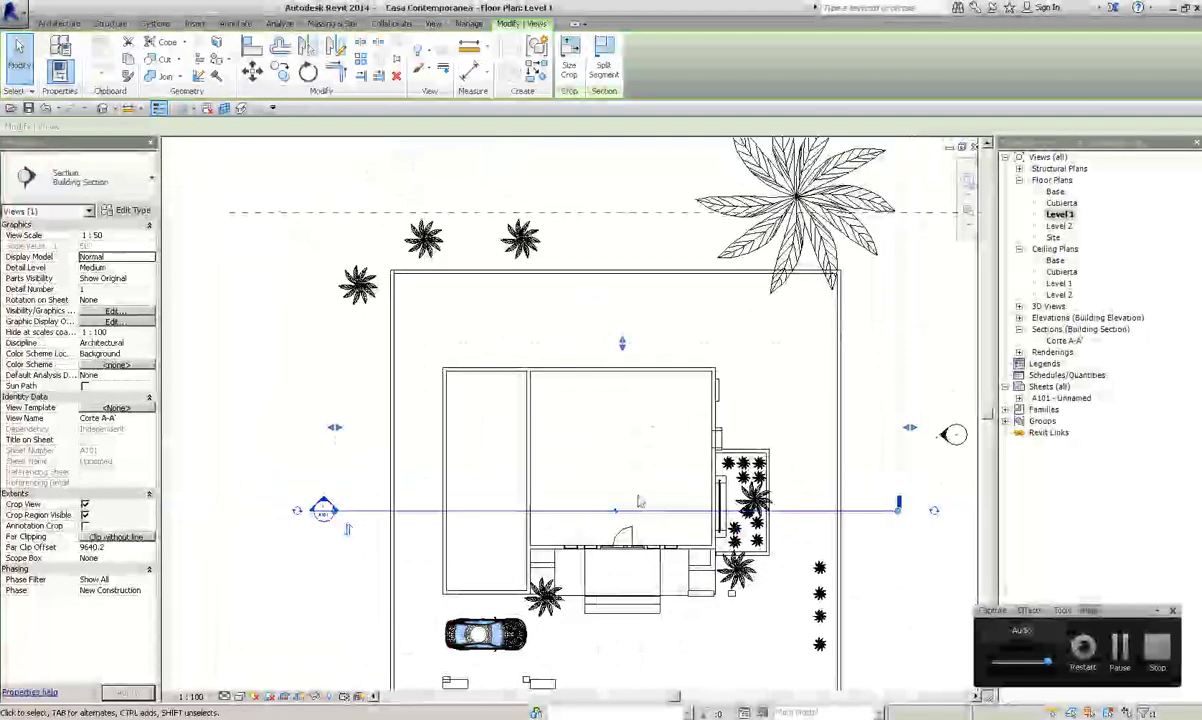
scroll(665, 434, "up", 2)
scroll(562, 585, "up", 1)
middle_click_drag(562, 585, 532, 553)
scroll(648, 562, "up", 5)
Step: Reposition three small ferns within the planter by the house, then zoom out to see the whole house
left_click_drag(575, 478, 518, 494)
left_click_drag(575, 415, 589, 505)
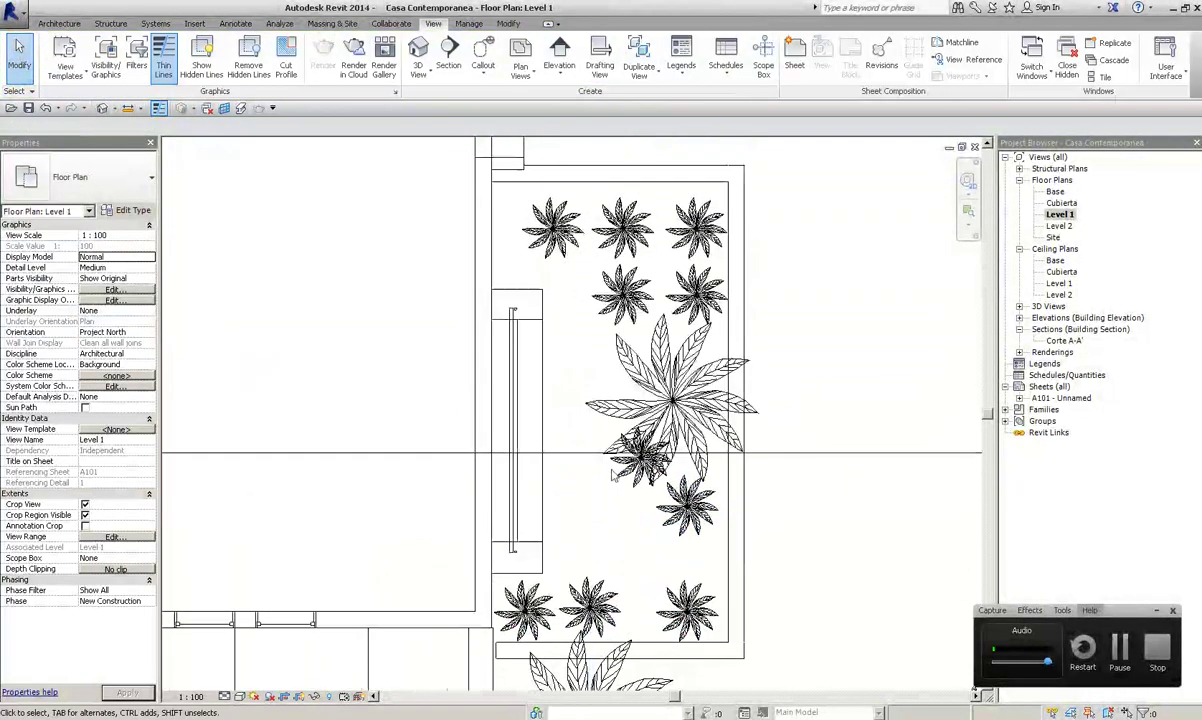
left_click_drag(614, 476, 577, 420)
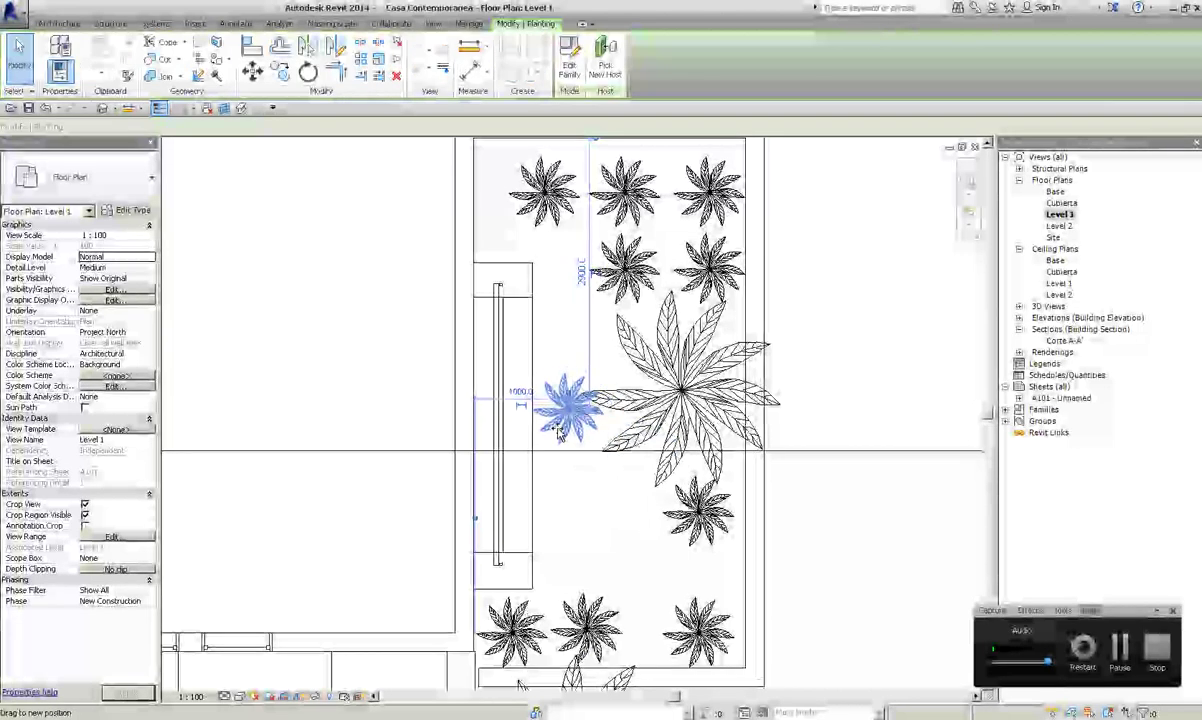
key("Escape")
left_click(679, 350)
scroll(679, 350, "down", 2)
middle_click_drag(380, 402, 684, 402)
scroll(684, 402, "down", 2)
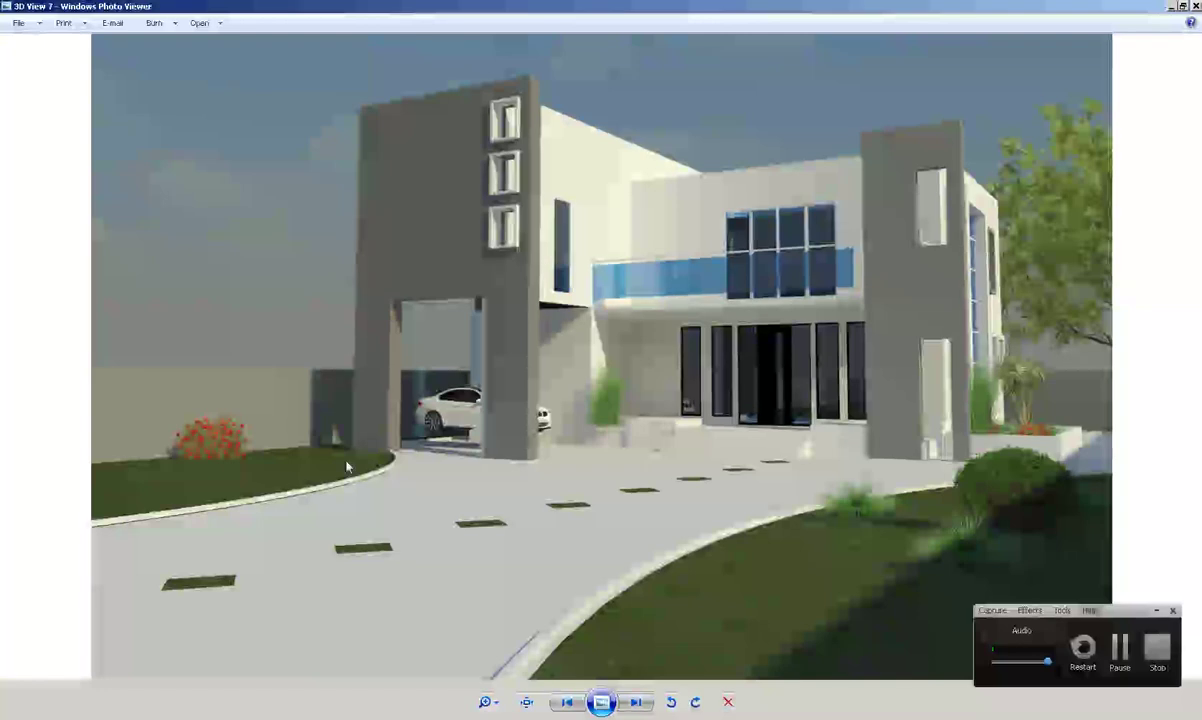
Step: Advance Windows Photo Viewer to the next rendering, 3D View 8
left_click(638, 703)
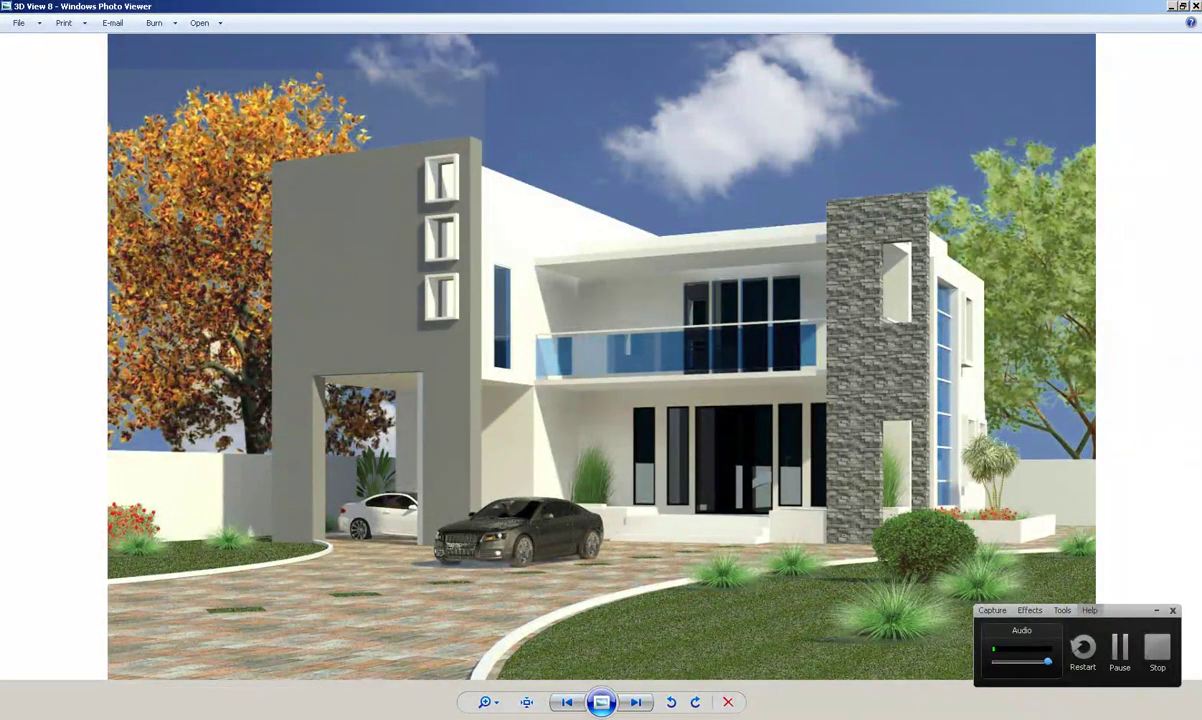
Step: Move one small fern up near the top row and another down to the bottom row
scroll(604, 394, "down", 3)
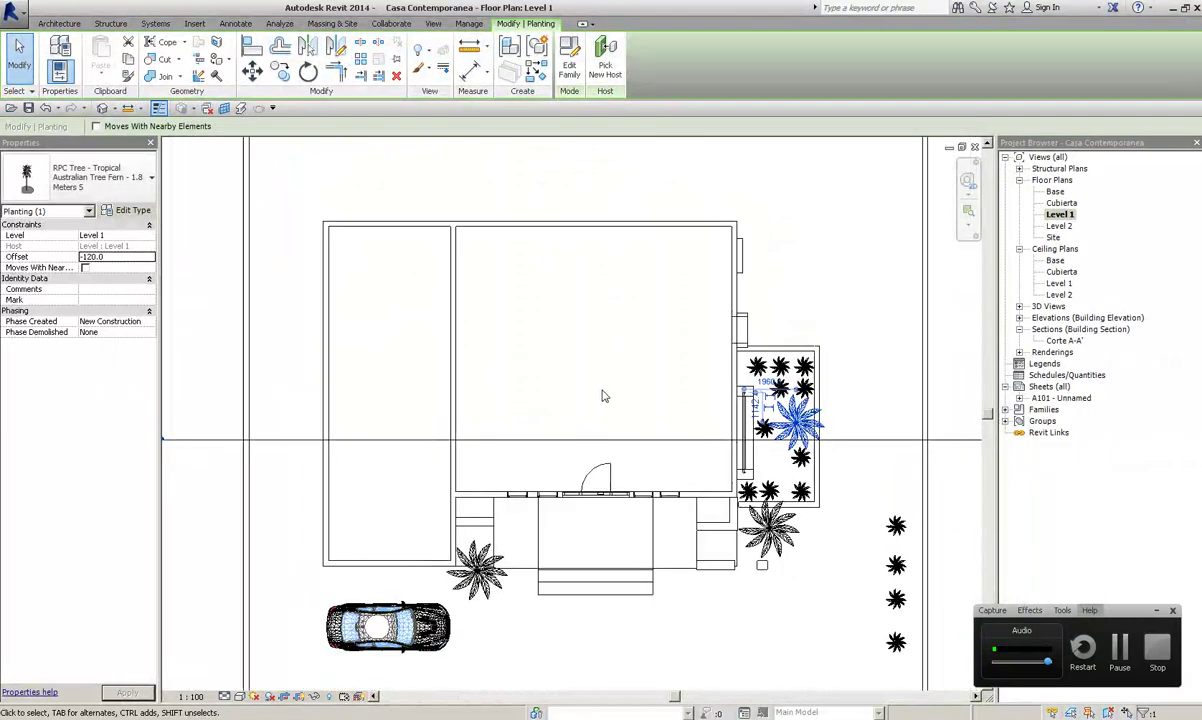
left_click(604, 394)
scroll(850, 440, "up", 5)
scroll(703, 418, "up", 2)
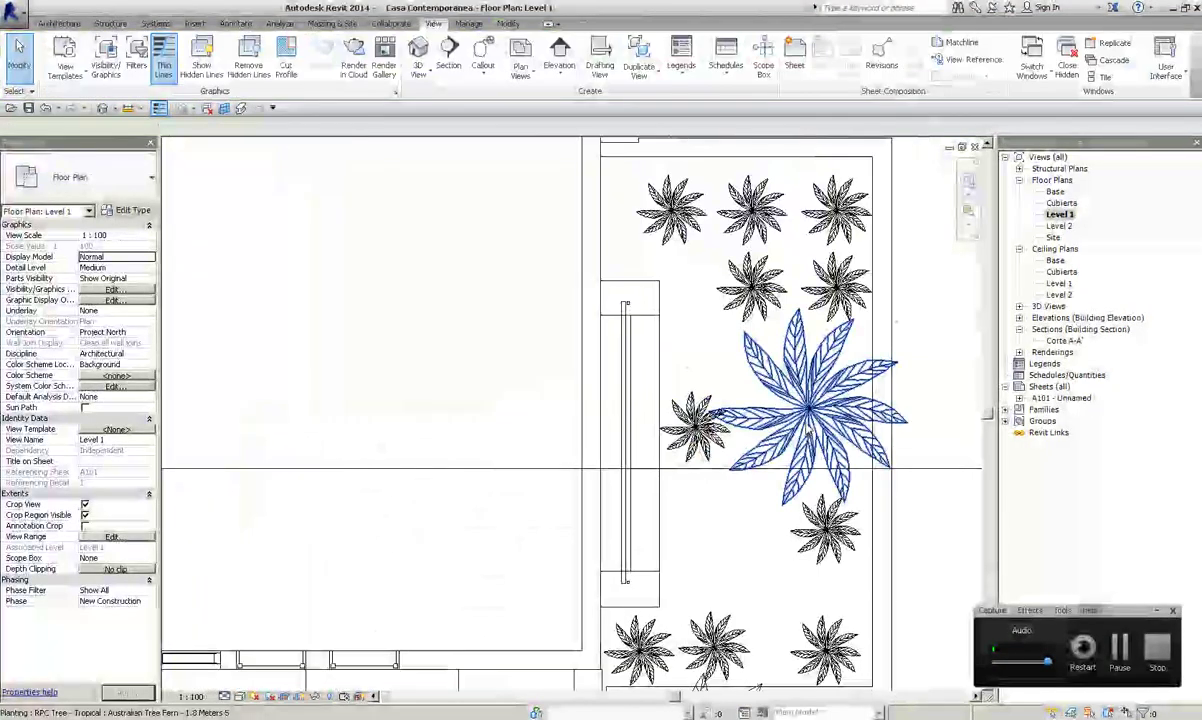
left_click(810, 380)
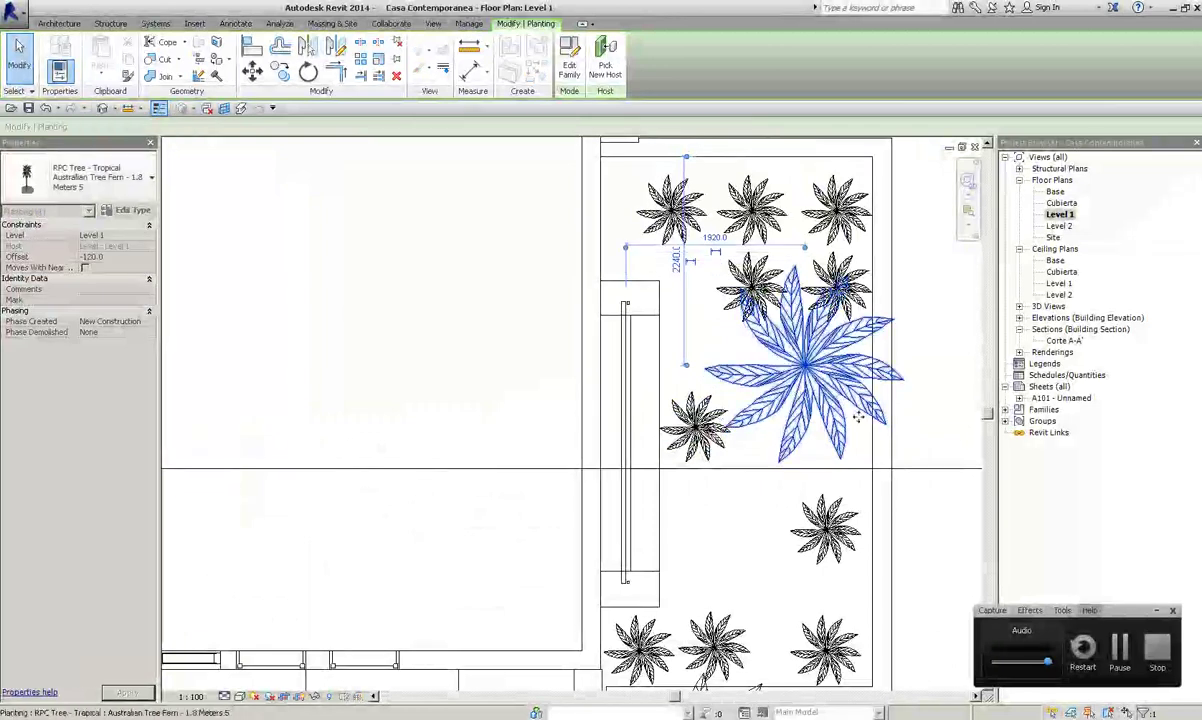
key("Escape")
mouse_move(810, 380)
middle_mouse_down()
mouse_move(676, 378)
mouse_move(665, 425)
middle_mouse_up()
scroll(770, 378, "down", 2)
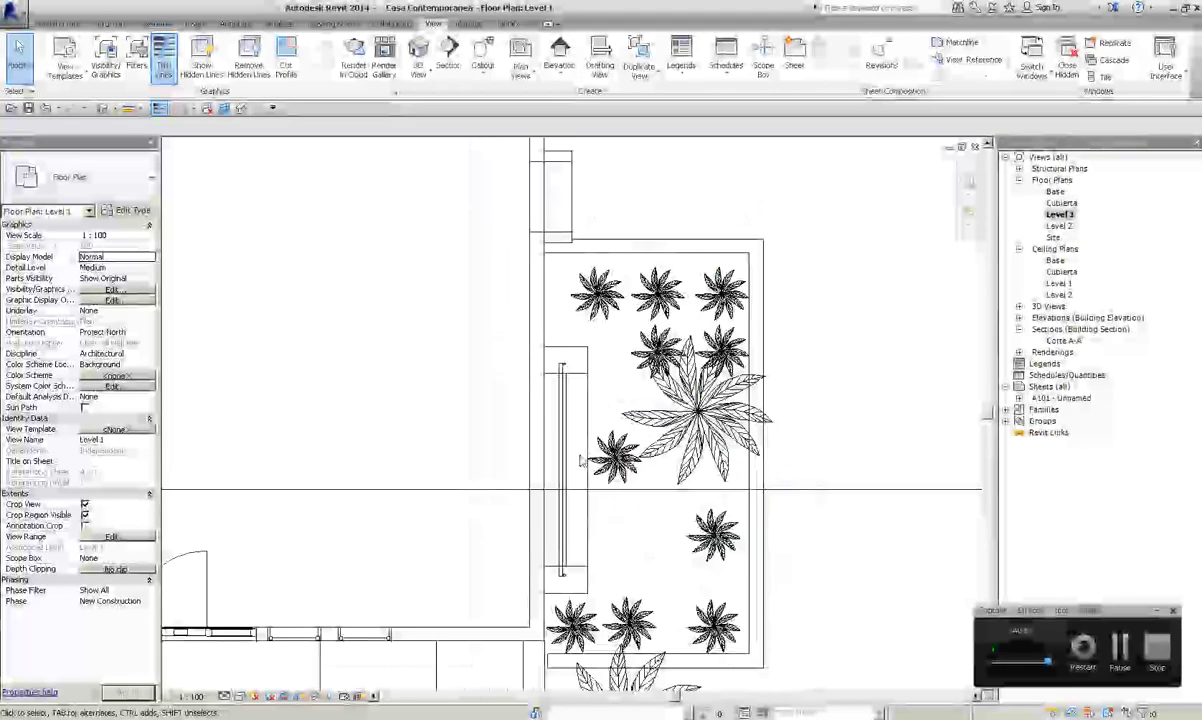
left_click_drag(601, 430, 605, 347)
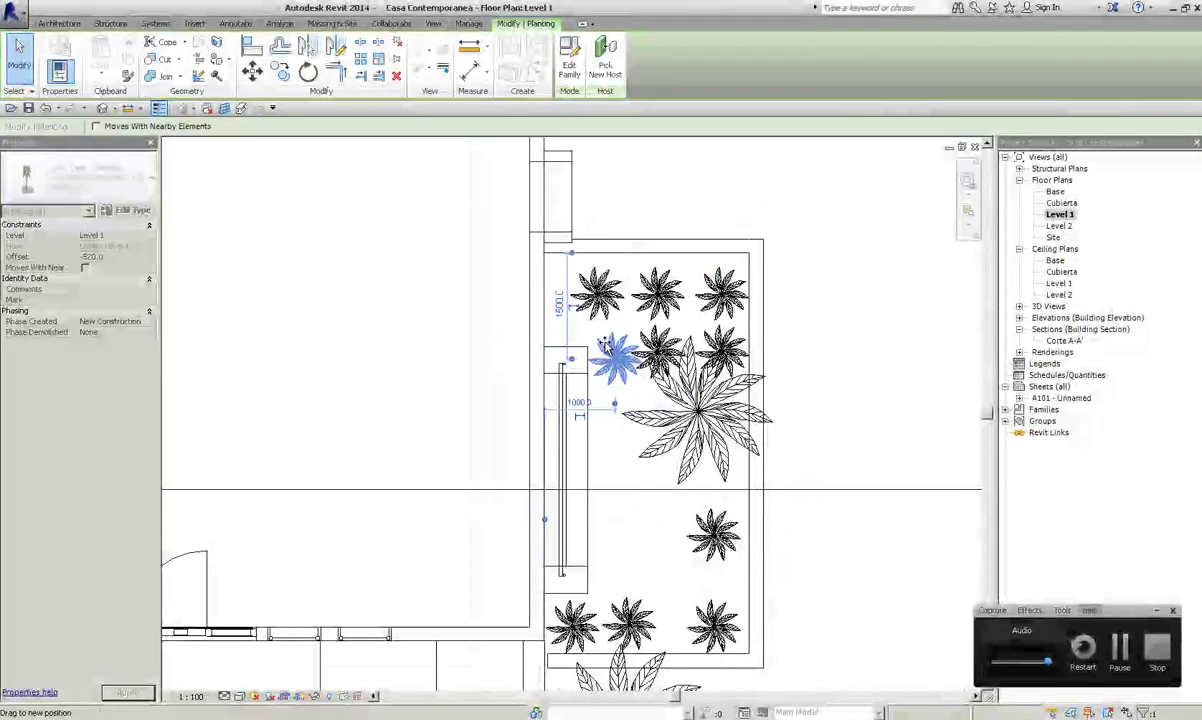
left_click_drag(657, 547, 664, 619)
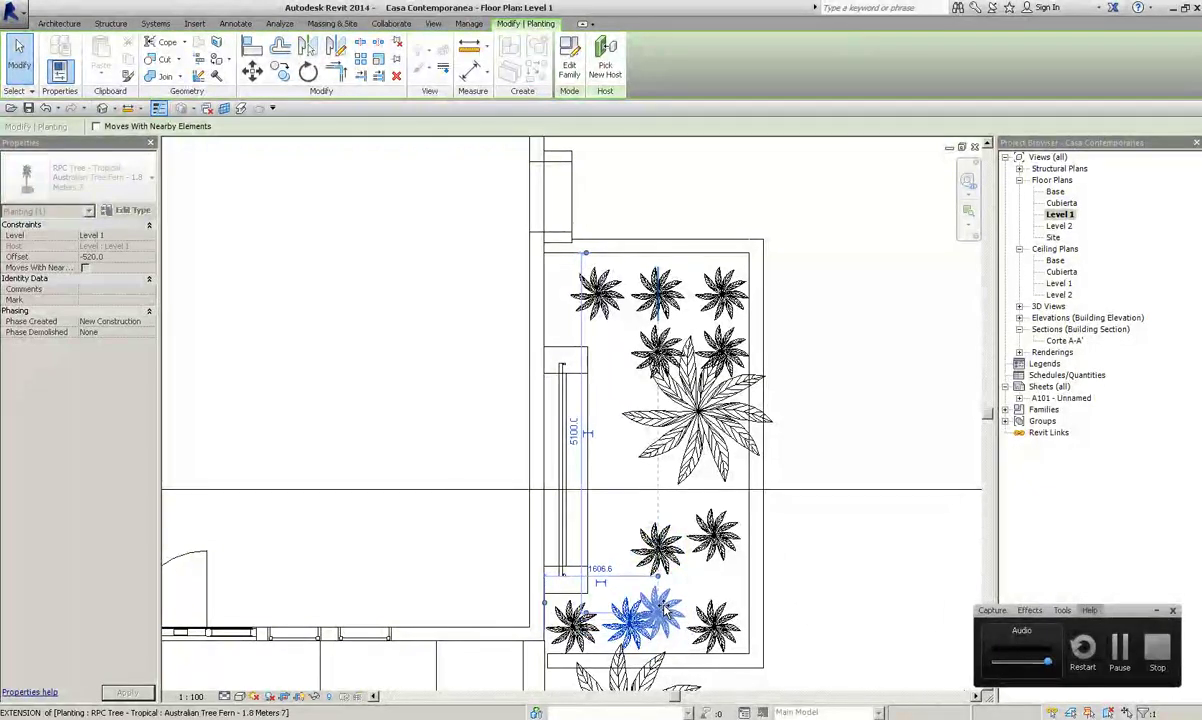
Step: Copy the top-right small plant down to the bottom right of the planter
left_click(837, 563)
middle_click_drag(837, 563, 701, 394)
scroll(580, 390, "up", 2)
scroll(600, 392, "up", 2)
left_click(645, 398)
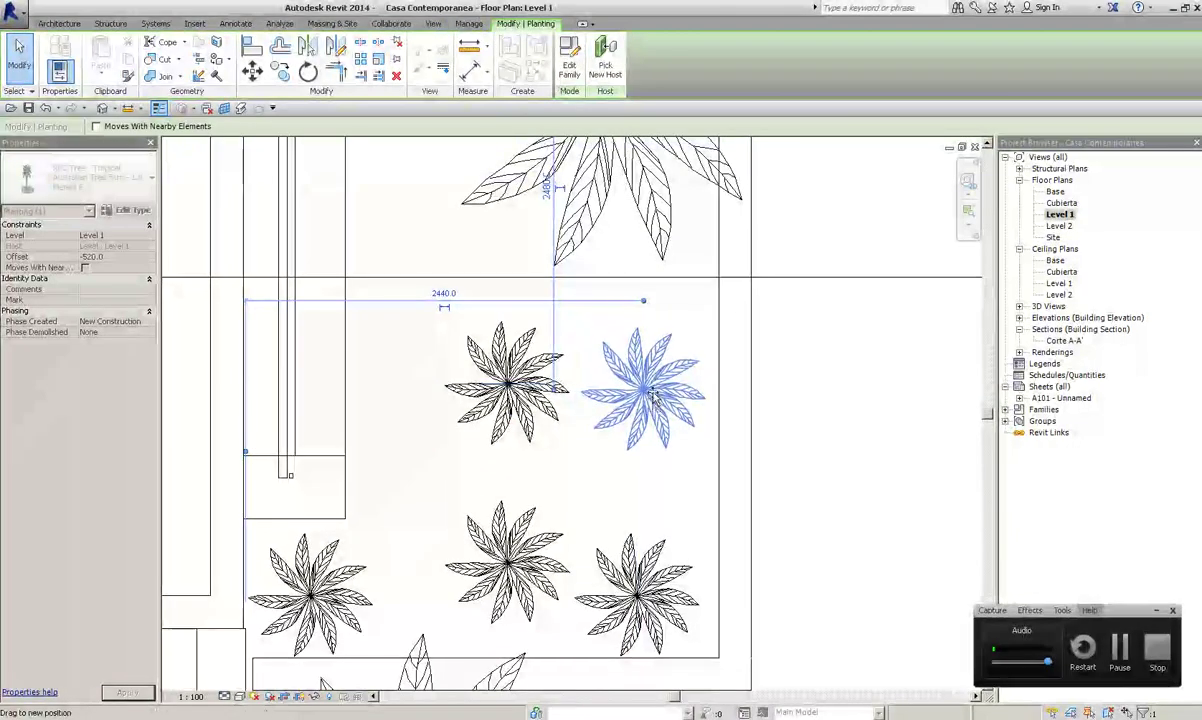
left_click_drag(650, 400, 648, 527, "ctrl")
Step: Select both lower plants and move them left, placing them right beside the wall
middle_click_drag(429, 564, 590, 557)
key("Escape")
left_click(643, 520)
left_click(618, 475)
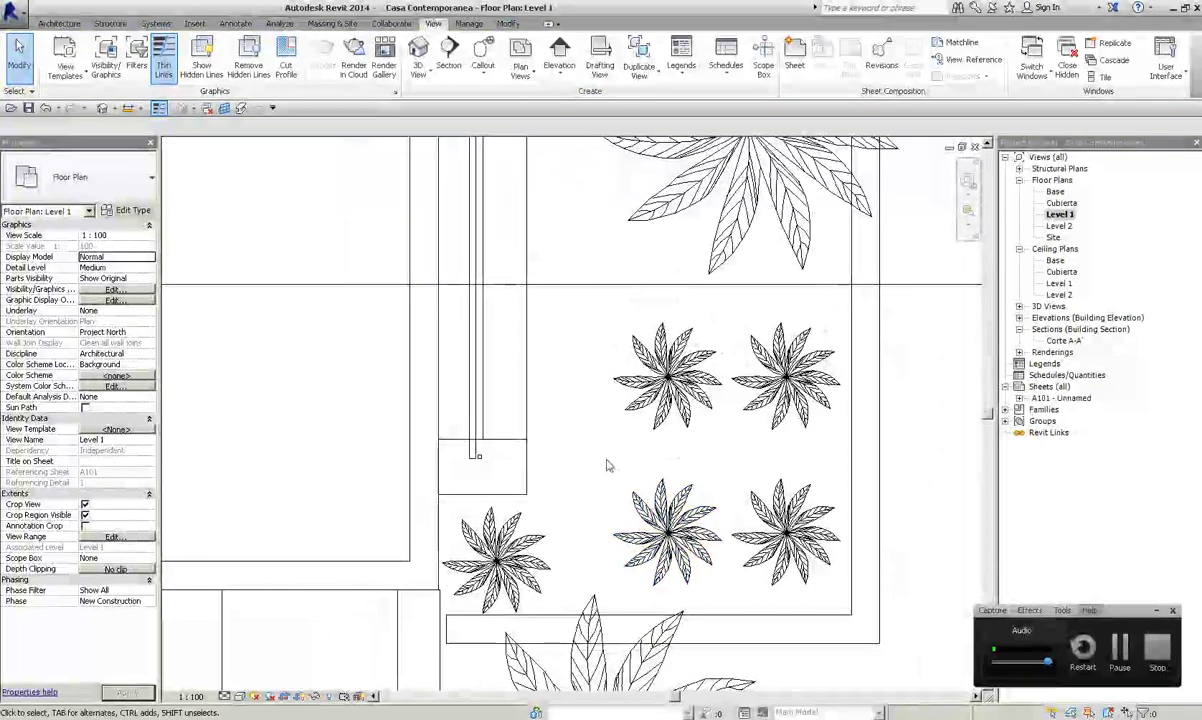
left_click(650, 525)
left_click(605, 457)
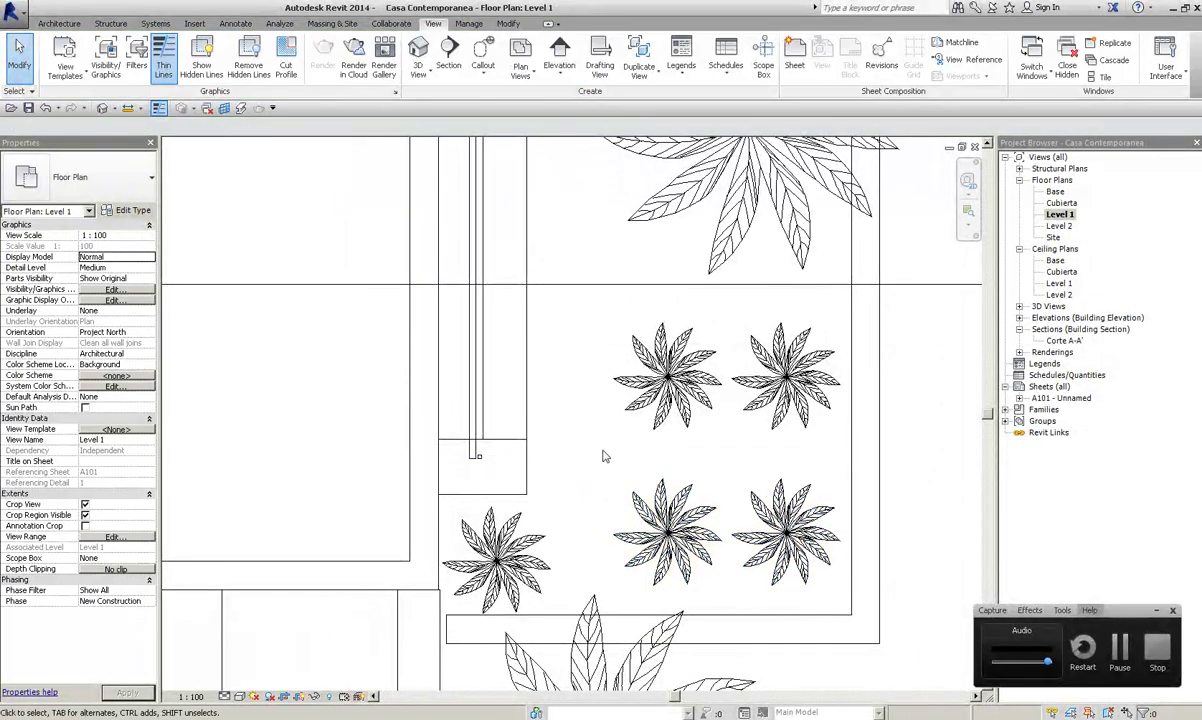
left_click_drag(846, 601, 846, 601)
scroll(846, 601, "down", 1)
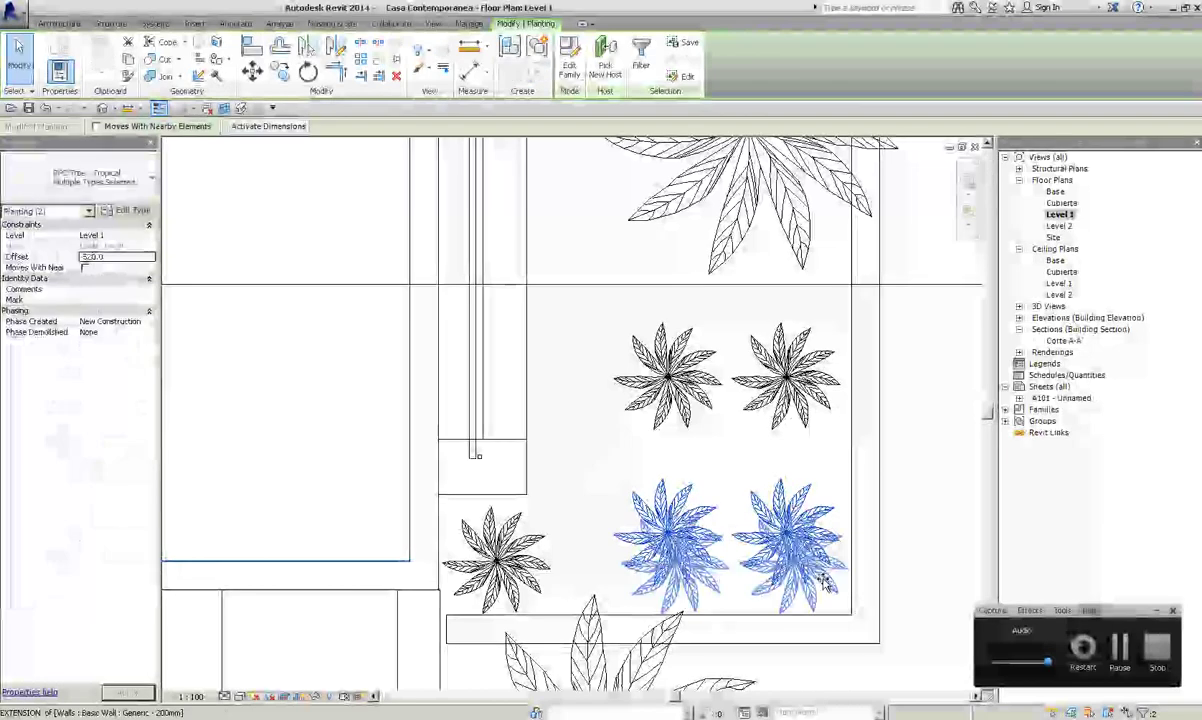
scroll(800, 566, "down", 1)
left_click_drag(798, 566, 636, 556)
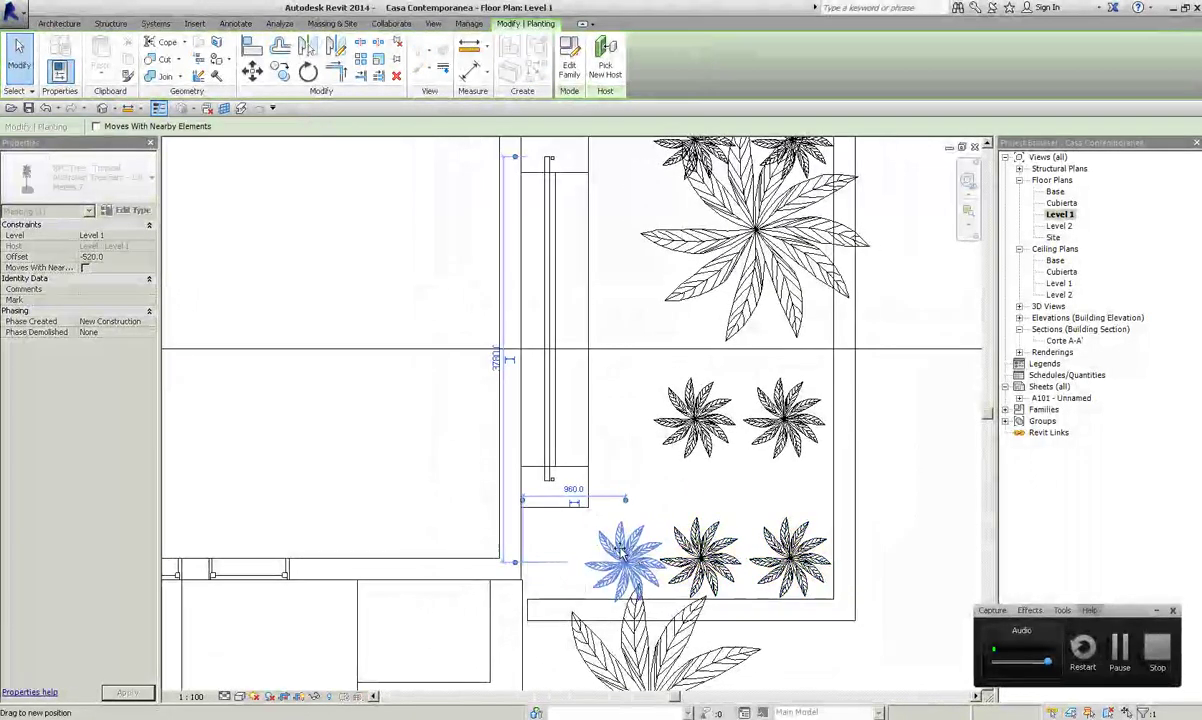
left_click_drag(603, 543, 603, 547)
scroll(693, 412, "up", 2)
scroll(693, 412, "up", 1)
Step: Use Align (AL) with the wall line as reference and shift the low wall left
scroll(700, 430, "up", 1)
key("a")
key("l")
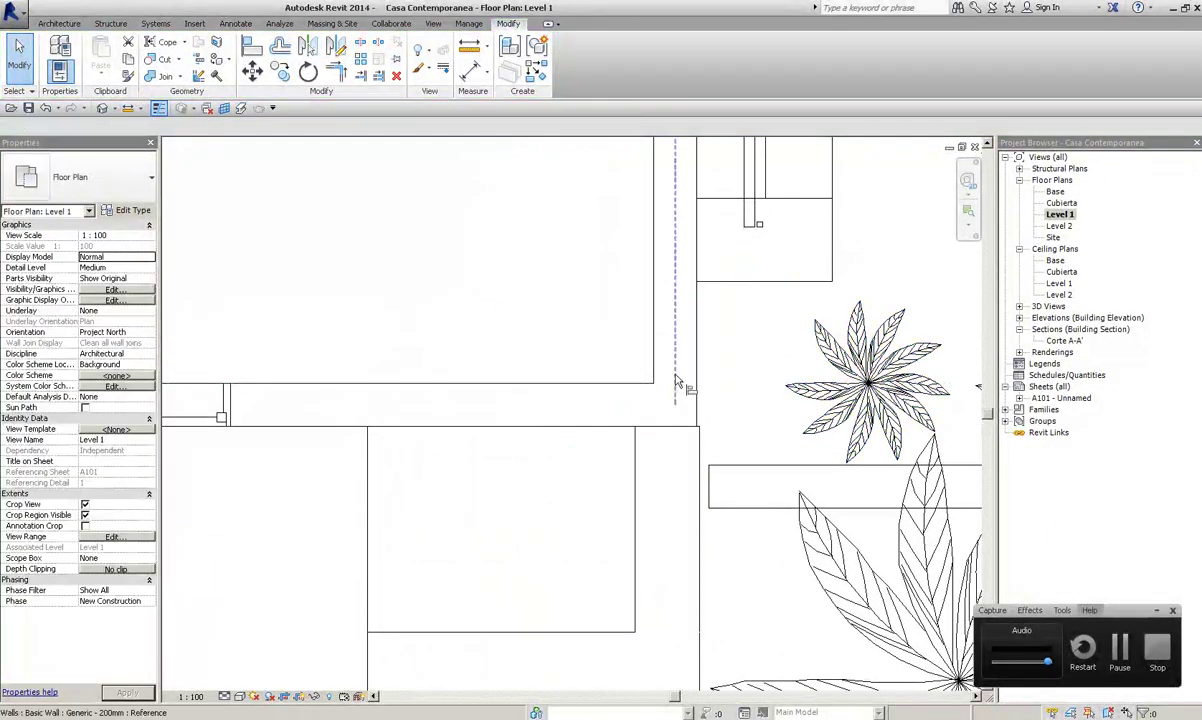
left_click(697, 458)
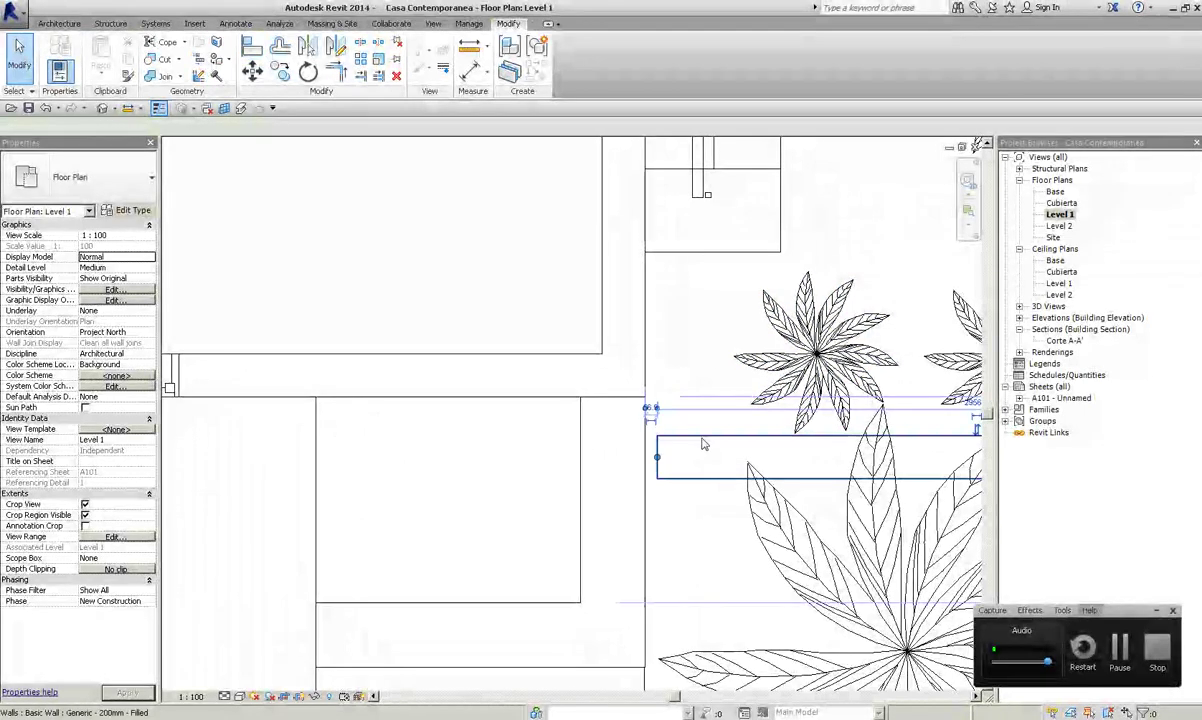
left_click_drag(703, 444, 640, 458)
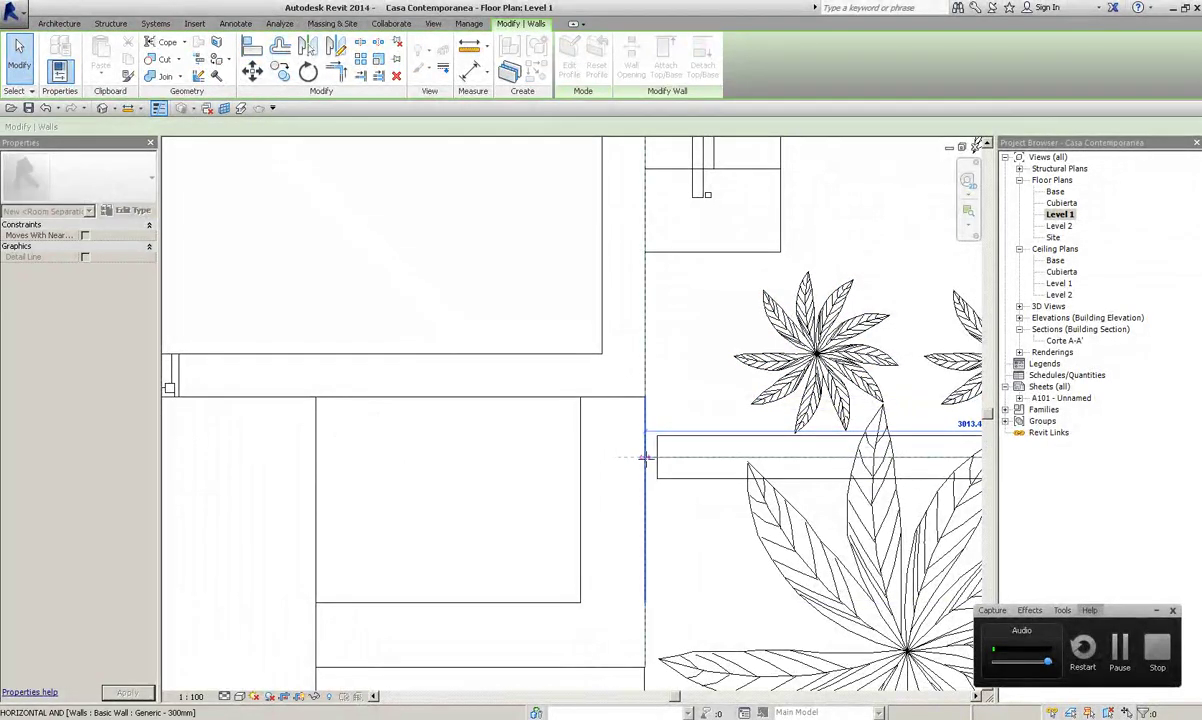
Step: Move the large tree fern right and tile the Level 1 and Level 2 plans (WT)
scroll(645, 458, "down", 2)
mouse_move(843, 549)
middle_mouse_down()
mouse_move(563, 514)
mouse_move(653, 495)
middle_mouse_up()
left_click_drag(520, 508, 520, 530)
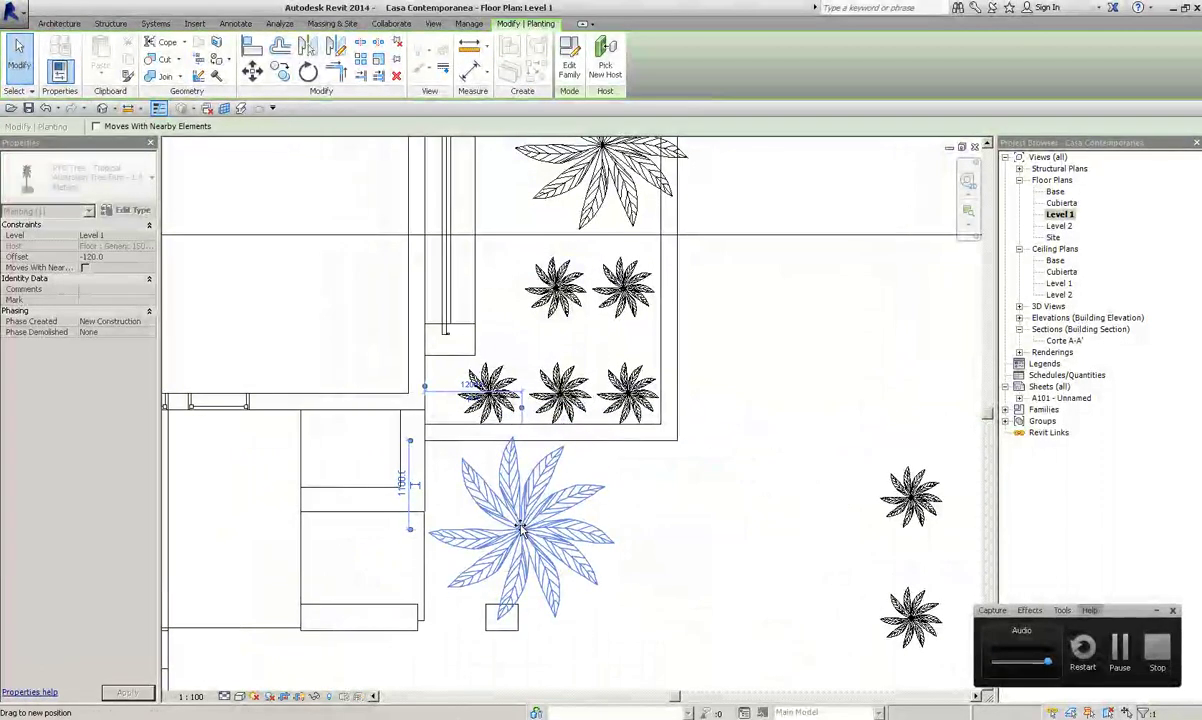
left_click(641, 505)
middle_click_drag(563, 508, 590, 518)
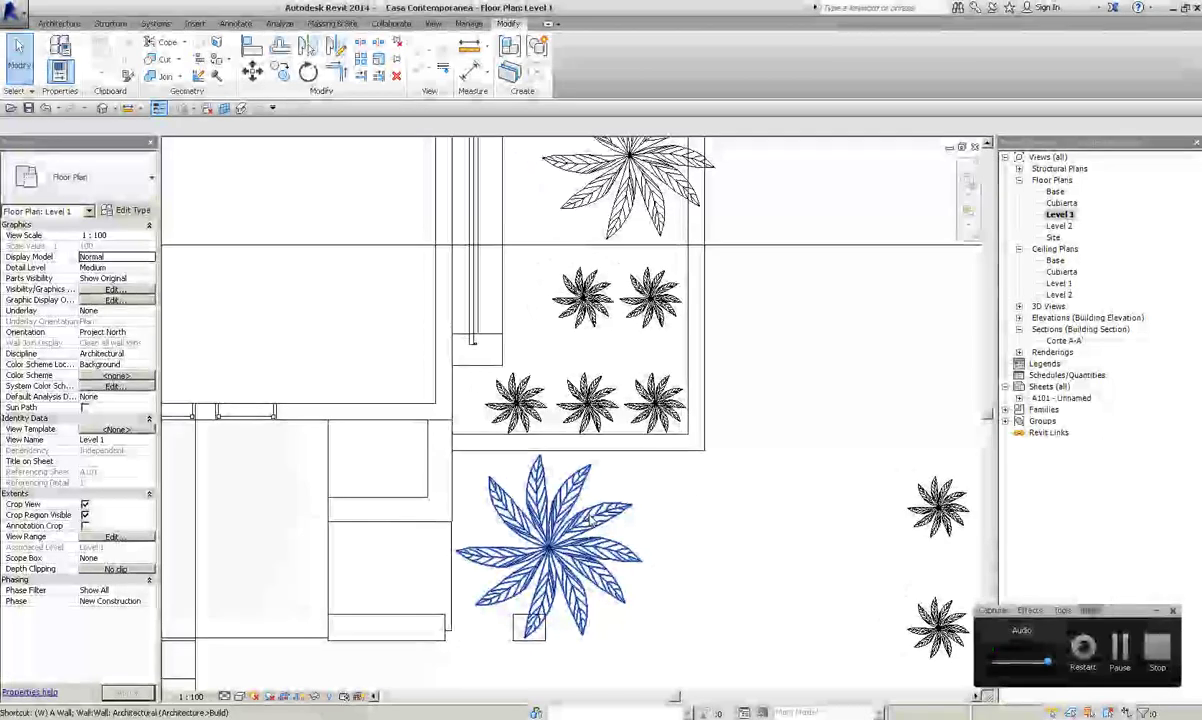
key("w")
key("t")
left_click_drag(357, 443, 452, 443)
Step: Drop the tree fern in place and make the Level 2 plan the active view
scroll(400, 480, "down", 2)
key("Escape")
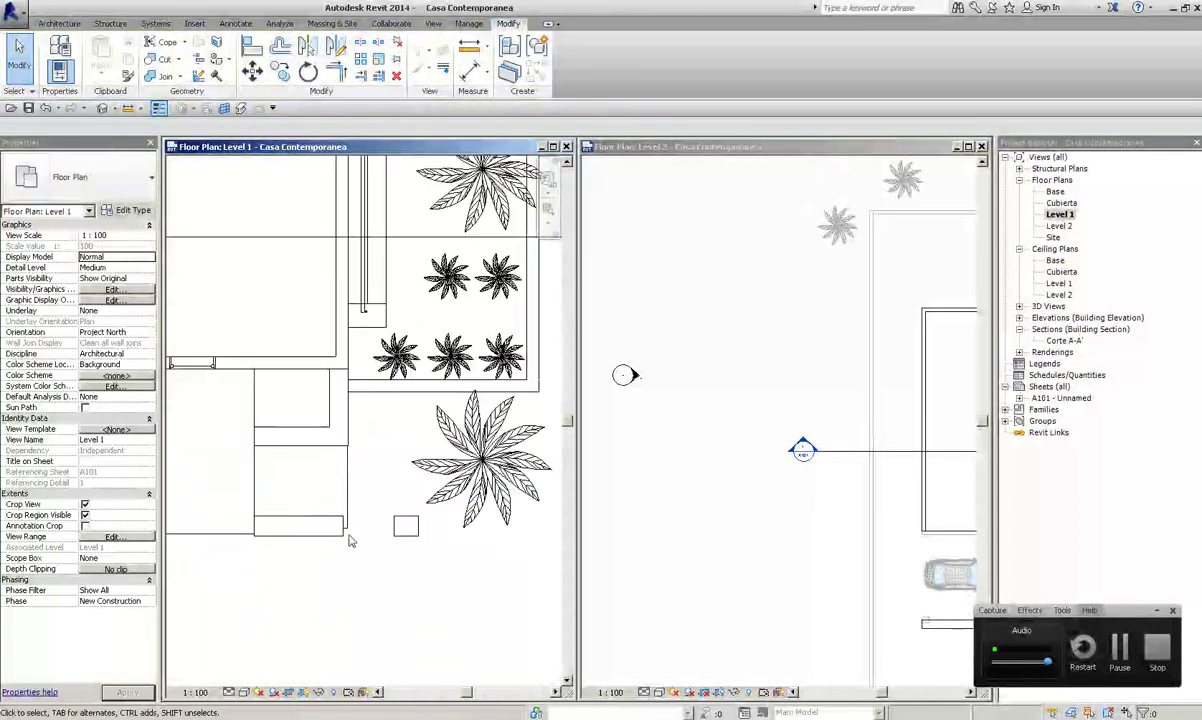
left_click(345, 541)
scroll(655, 550, "down", 3)
scroll(861, 443, "down", 1)
scroll(861, 443, "up", 2)
key("Escape")
scroll(897, 312, "up", 2)
scroll(897, 312, "up", 2)
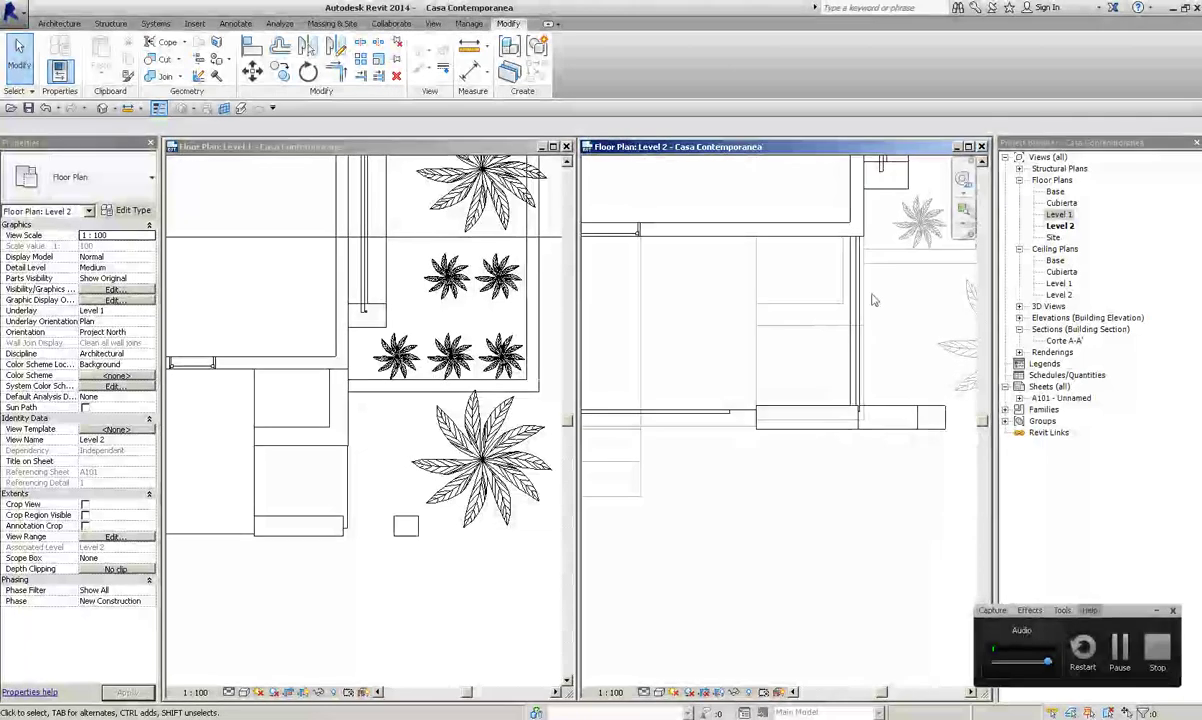
scroll(859, 384, "up", 1)
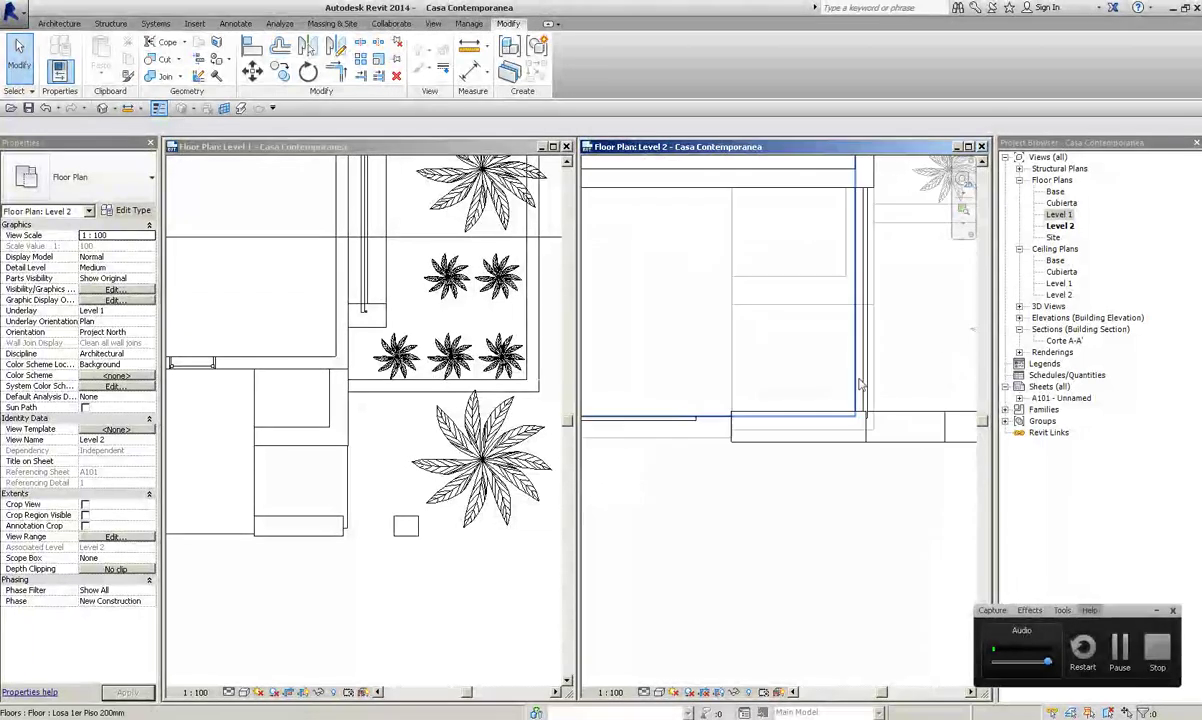
Step: Open the default 3D view beside the floor plans, zoom into the house front, and select the entrance casework
left_click(433, 23)
left_click(418, 50)
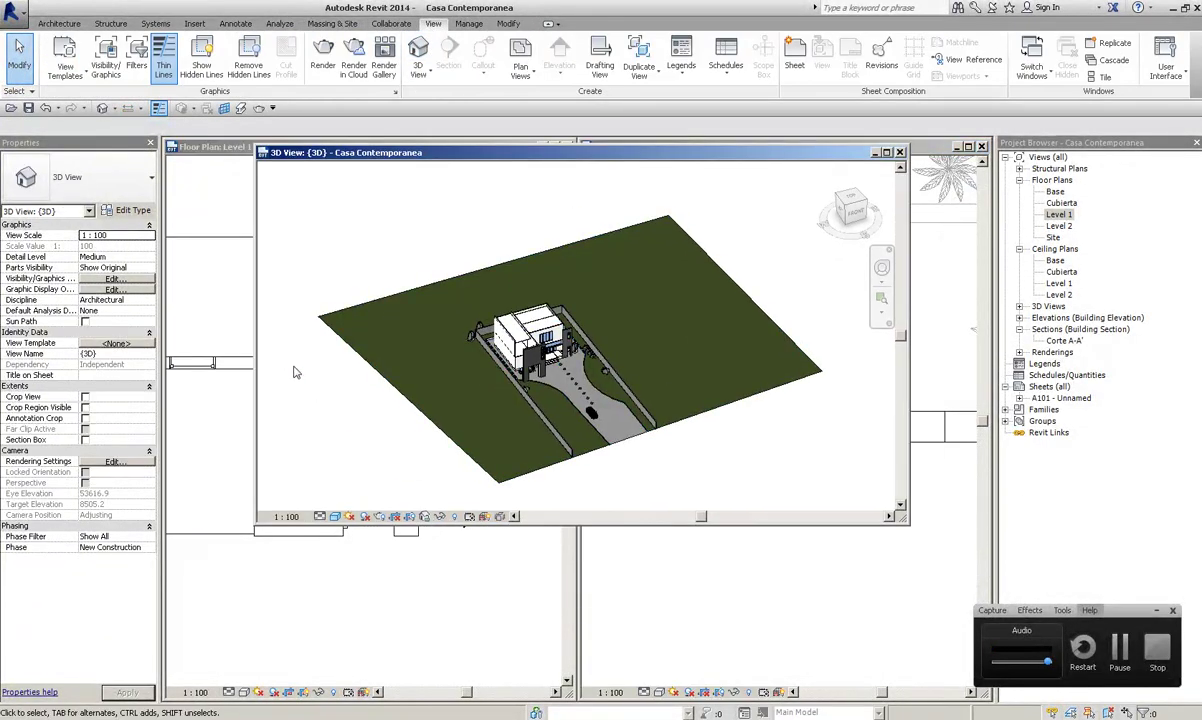
left_click_drag(703, 220, 745, 237)
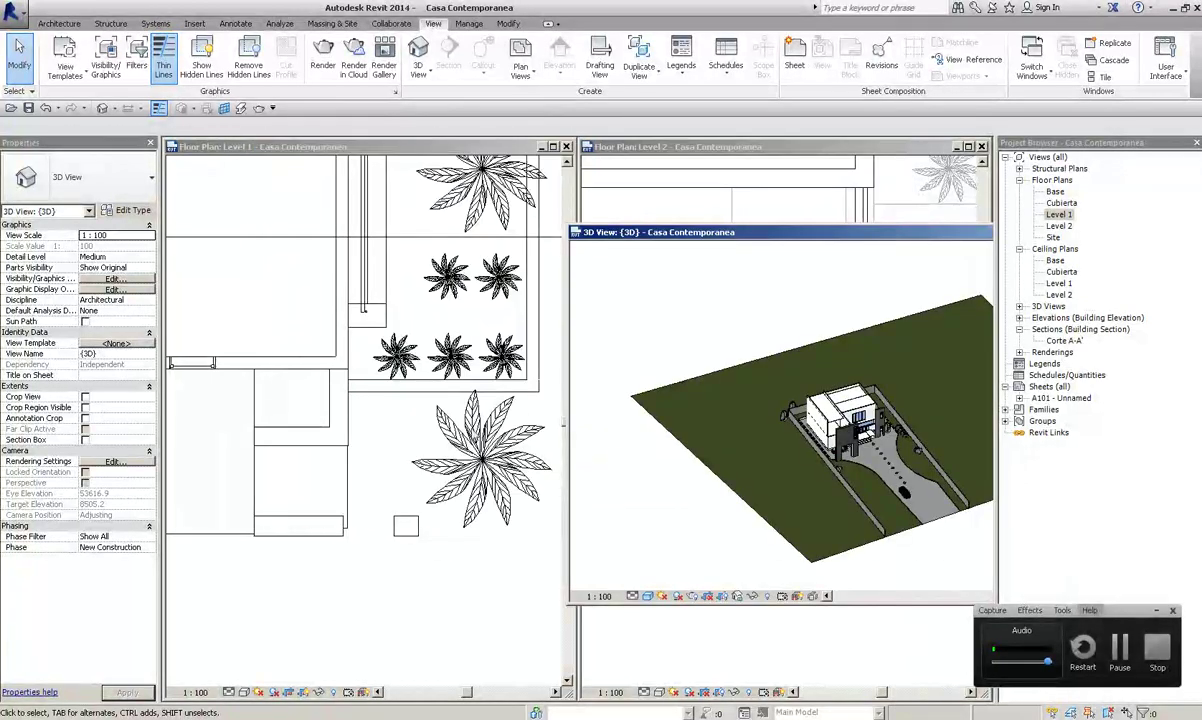
scroll(786, 397, "up", 5)
scroll(722, 385, "up", 2)
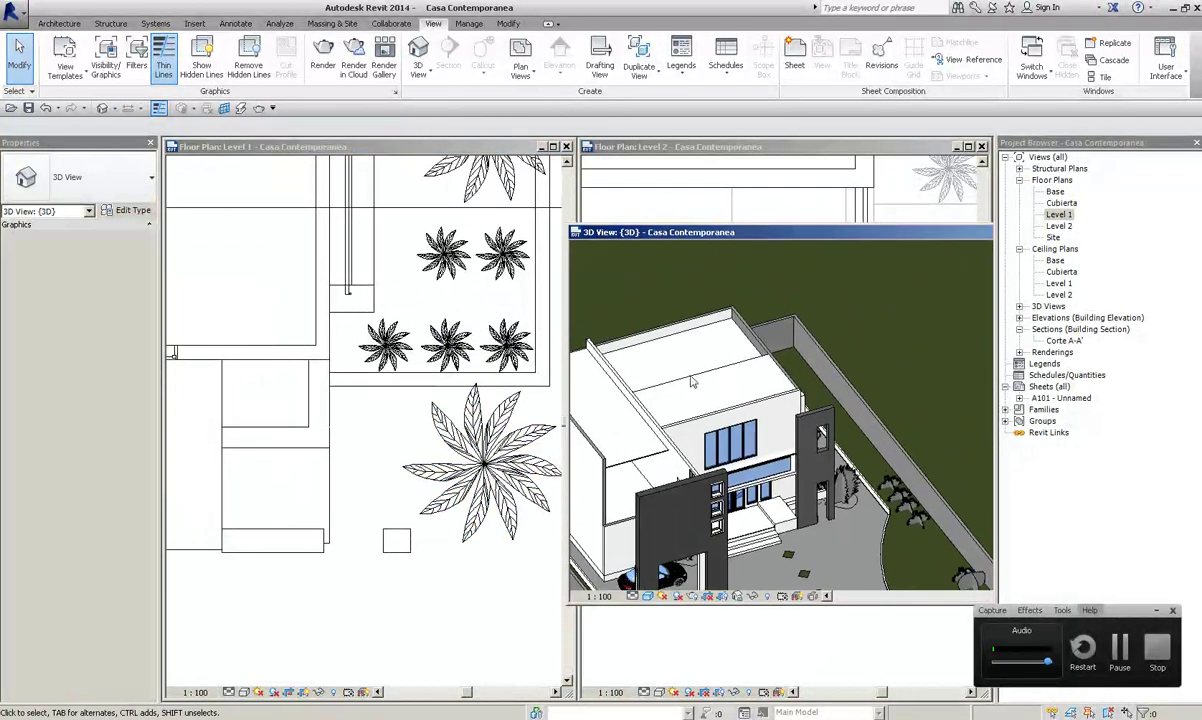
scroll(760, 370, "up", 2)
left_click(793, 346)
Step: Orbit the 3D view around the front of the house
middle_click_drag(795, 345, 757, 340, "shift")
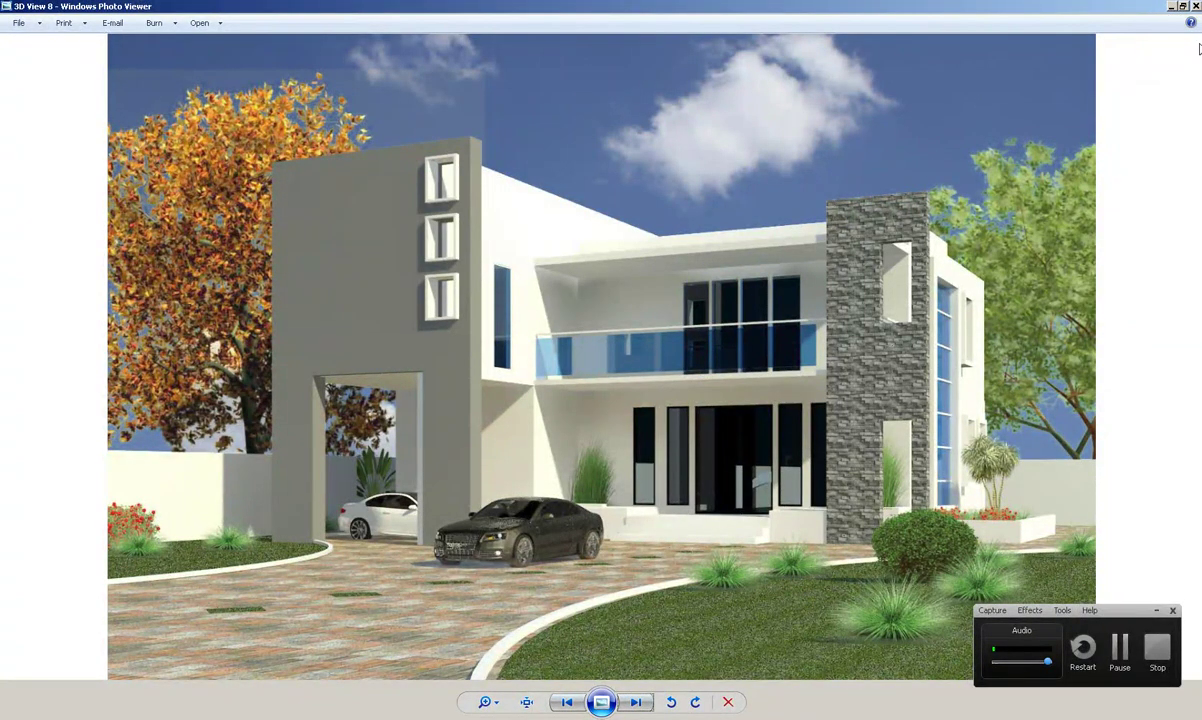
Step: Close the render and select the carport ceiling and wall to check their properties
left_click(1195, 6)
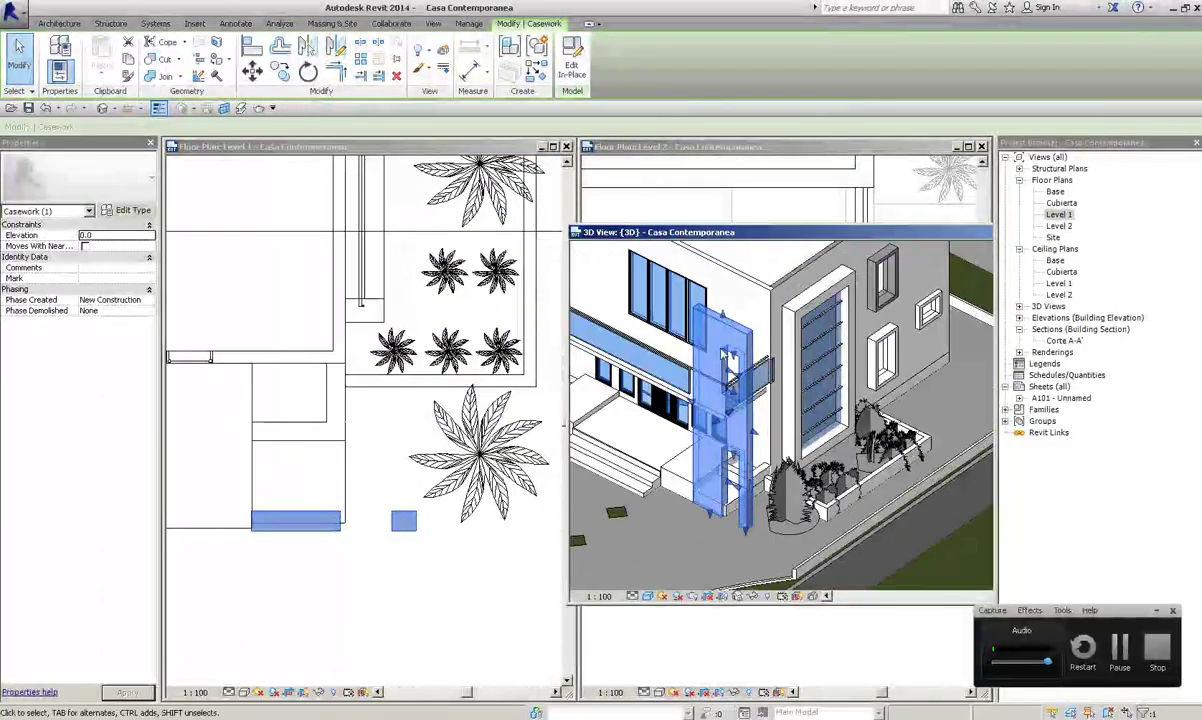
middle_click_drag(692, 364, 740, 340, "shift")
left_click(768, 314)
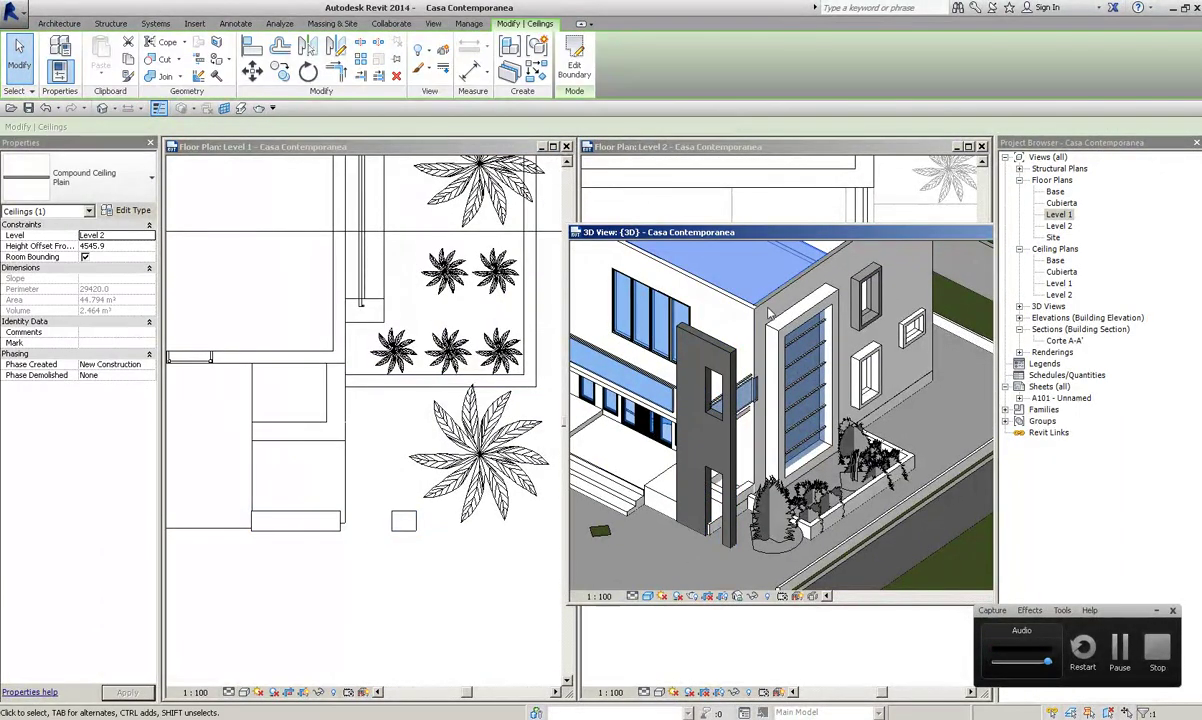
scroll(750, 304, "up", 4)
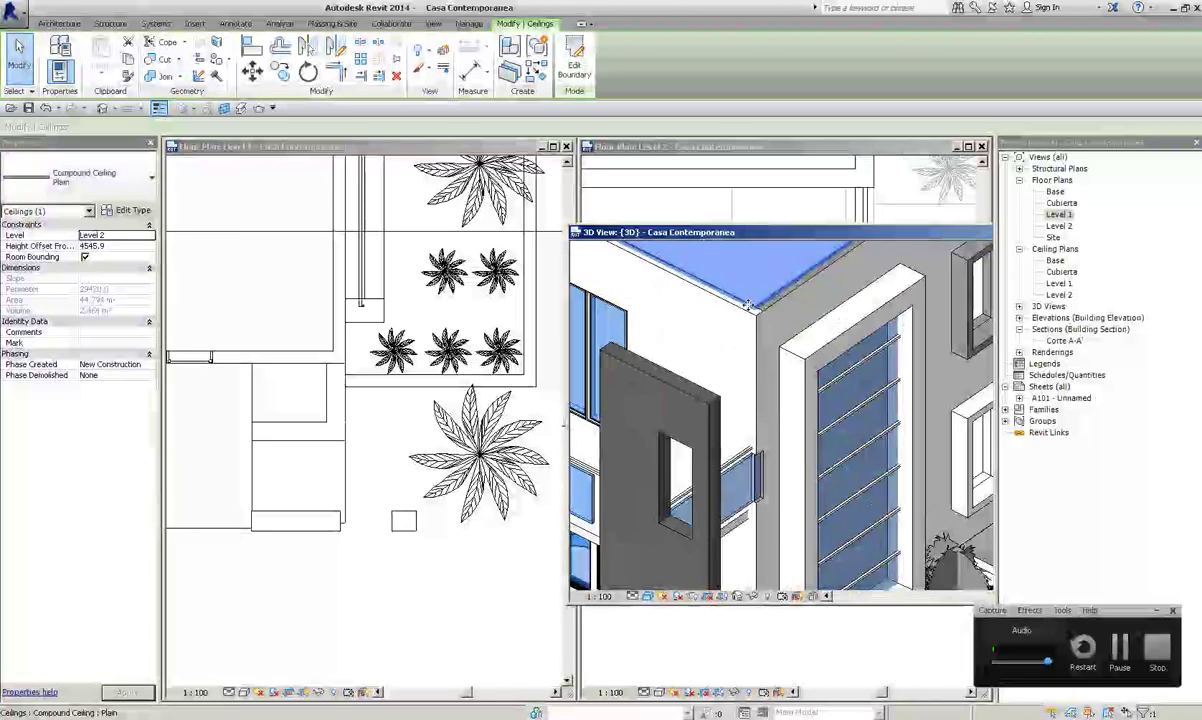
left_click(745, 320)
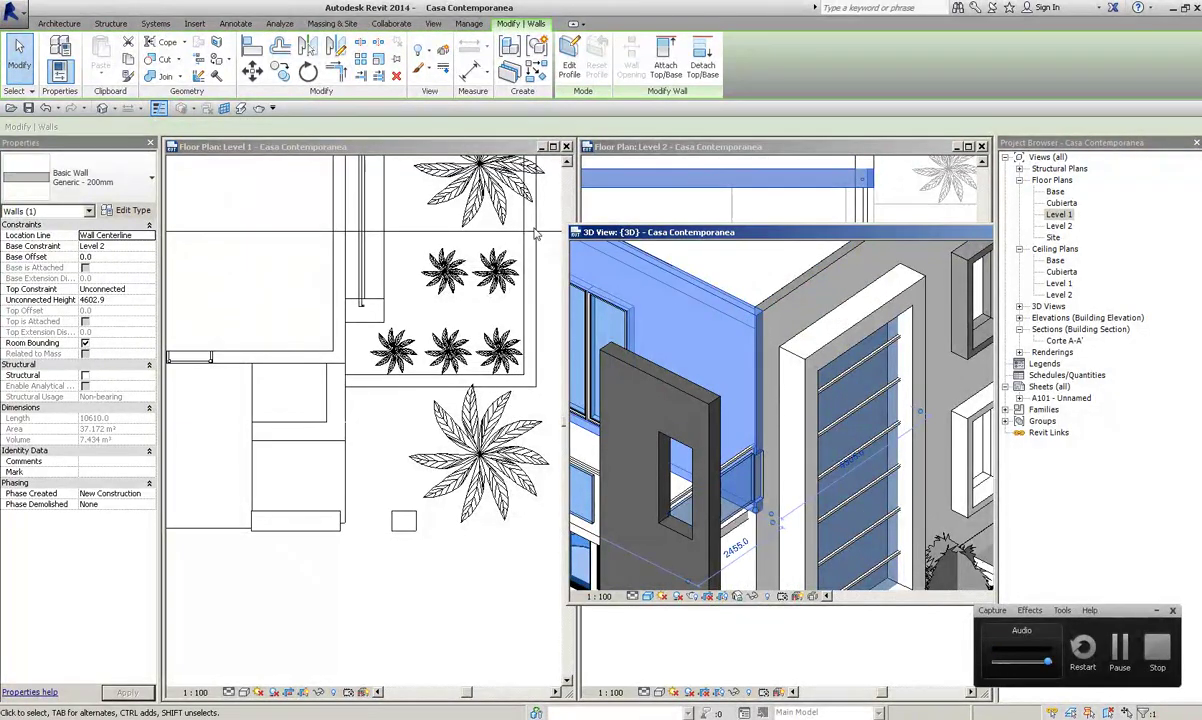
left_click(31, 72)
Step: Inspect the entrance casework and floor in 3D, then select the casework cabinet in the Level 1 plan
mouse_move(760, 400)
middle_mouse_down("shift")
mouse_move(673, 420)
mouse_move(908, 337)
mouse_move(818, 542)
mouse_move(648, 417)
middle_mouse_up("shift")
left_click(673, 420)
scroll(818, 542, "up", 5)
left_click(729, 475)
scroll(411, 530, "up", 3)
scroll(411, 530, "up", 2)
left_click(411, 530)
Step: Move the entrance casework cabinet to a new position in the Level 1 plan
left_click(465, 535)
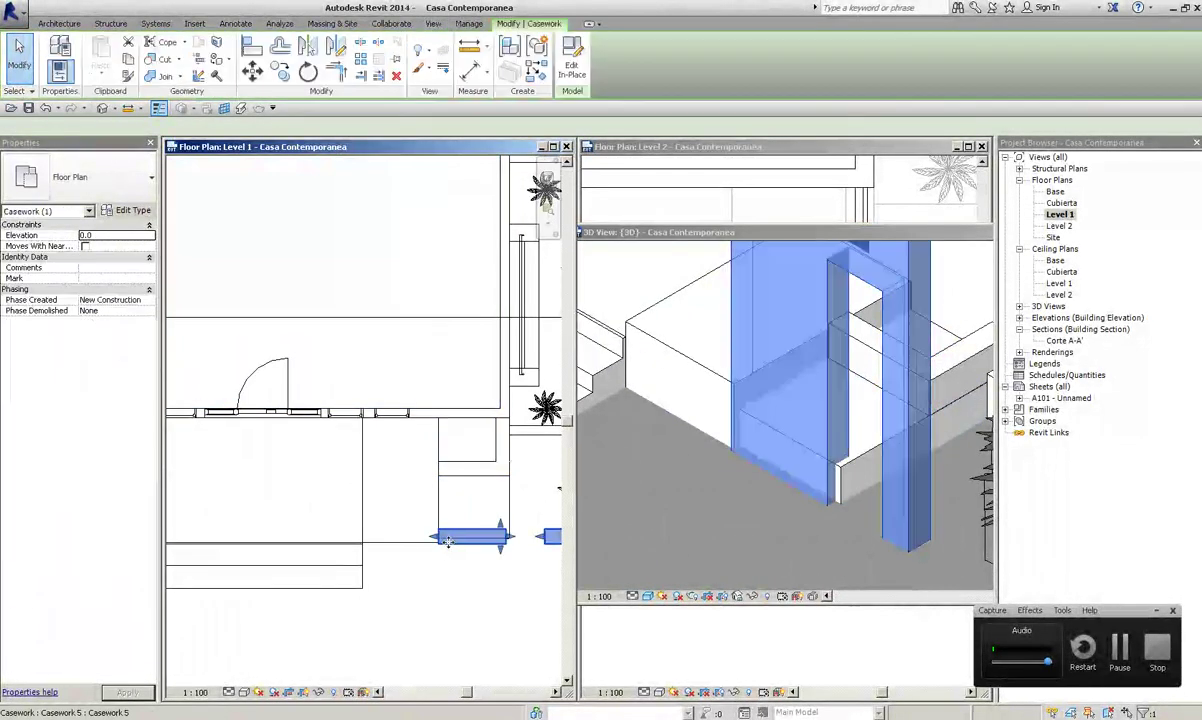
left_click(250, 72)
scroll(430, 500, "up", 3)
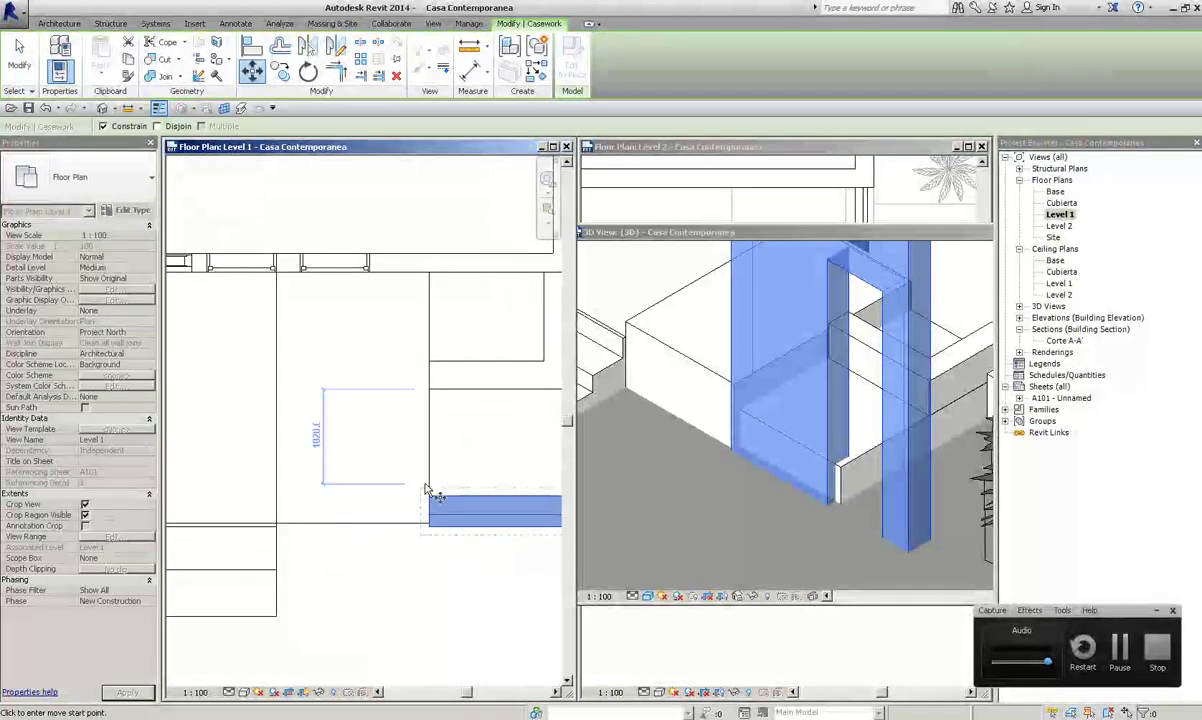
left_click(479, 511)
left_click(309, 478)
middle_click_drag(213, 358, 336, 313)
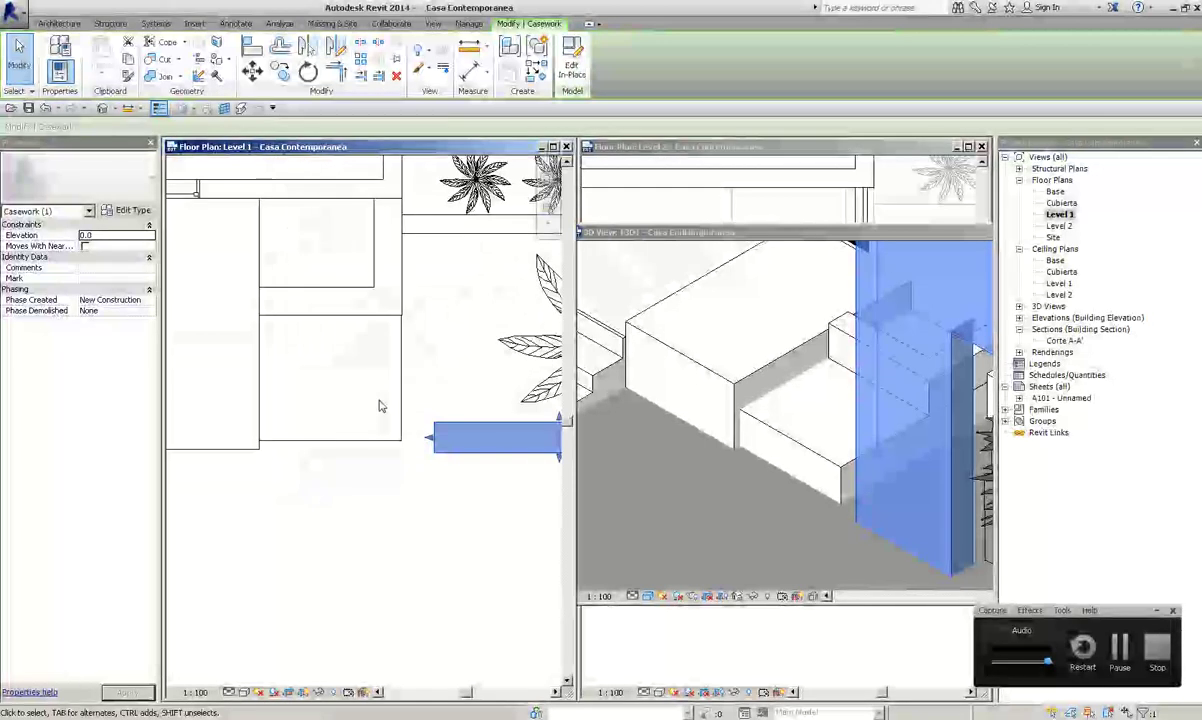
scroll(467, 447, "up", 1)
Step: Edit the cabinet in place and stretch its extrusion to 225.3 deep
key("a")
key("l")
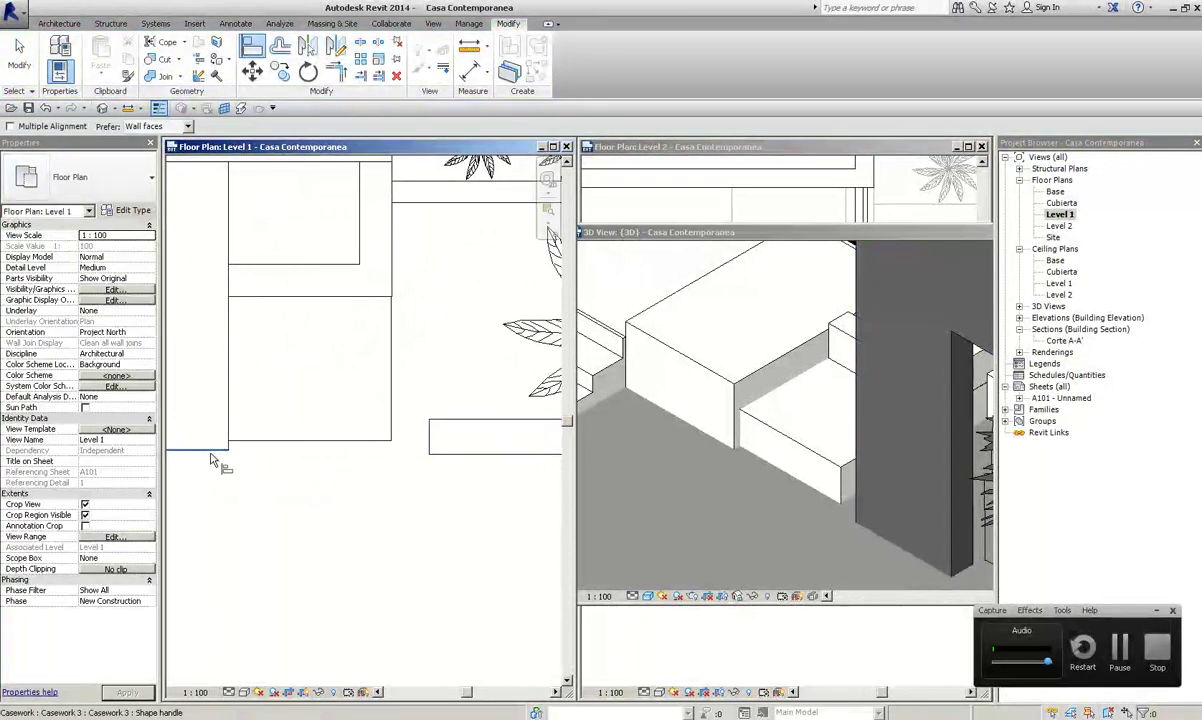
left_click(456, 427)
middle_click_drag(451, 430, 497, 428)
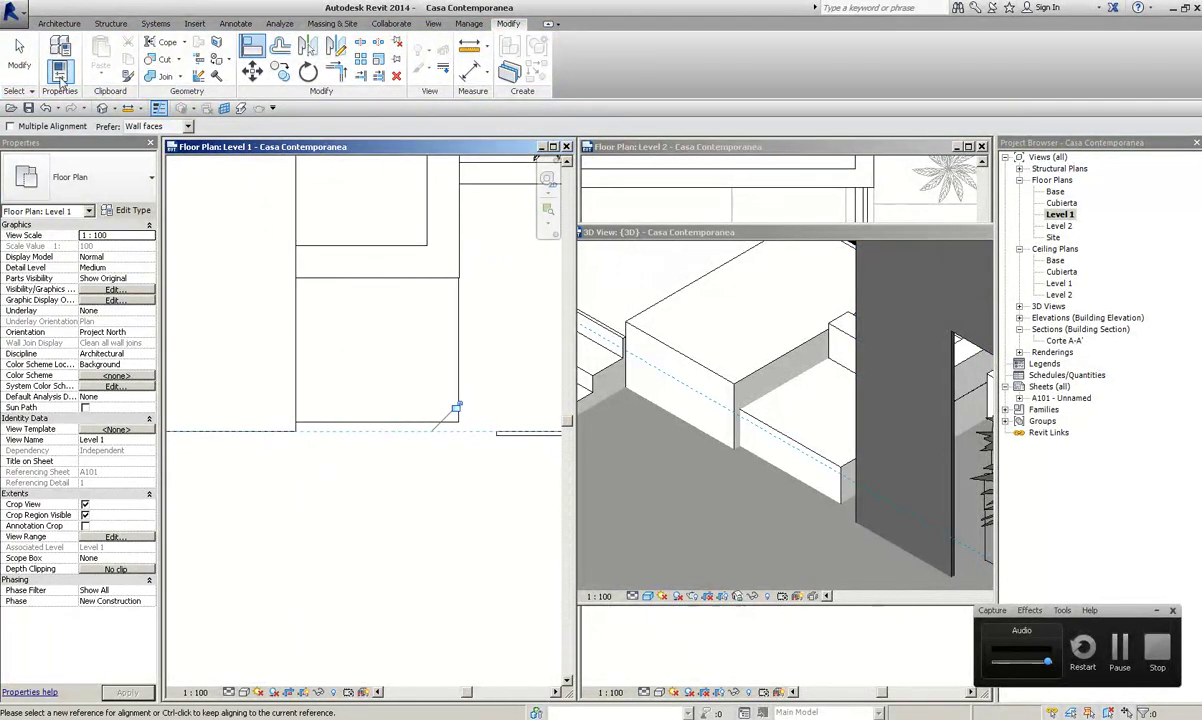
key("Escape")
left_click(510, 433)
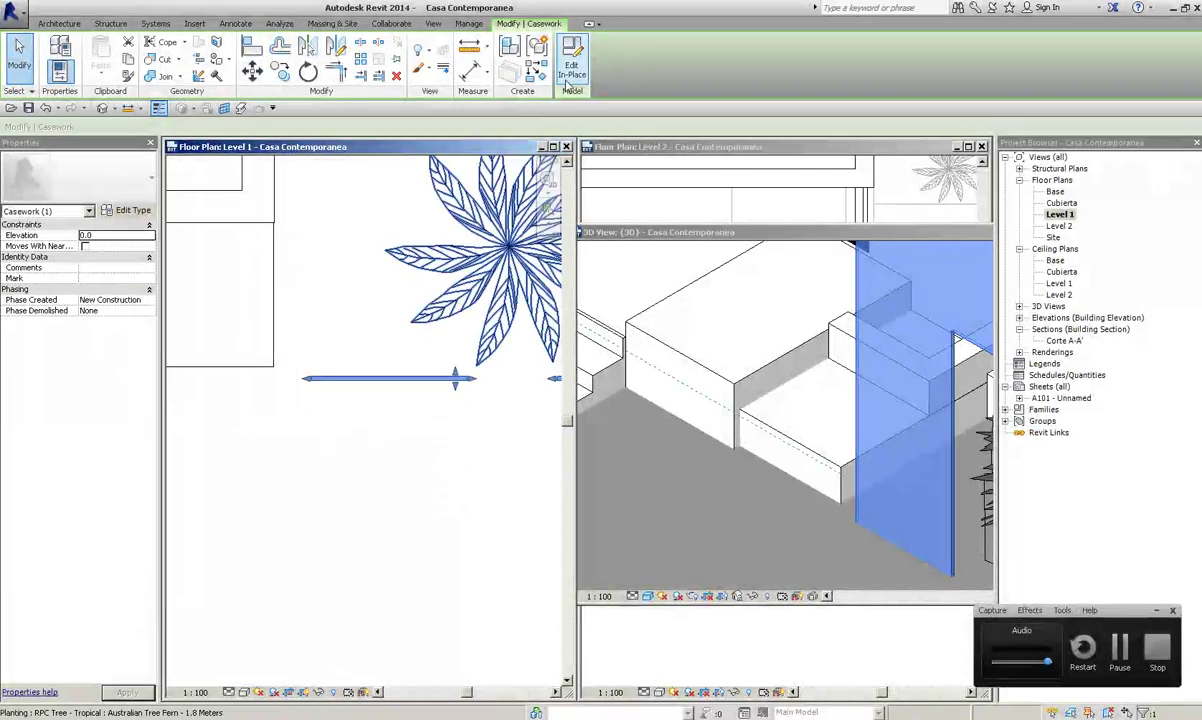
left_click(569, 82)
left_click(421, 375)
left_click_drag(497, 383, 476, 412)
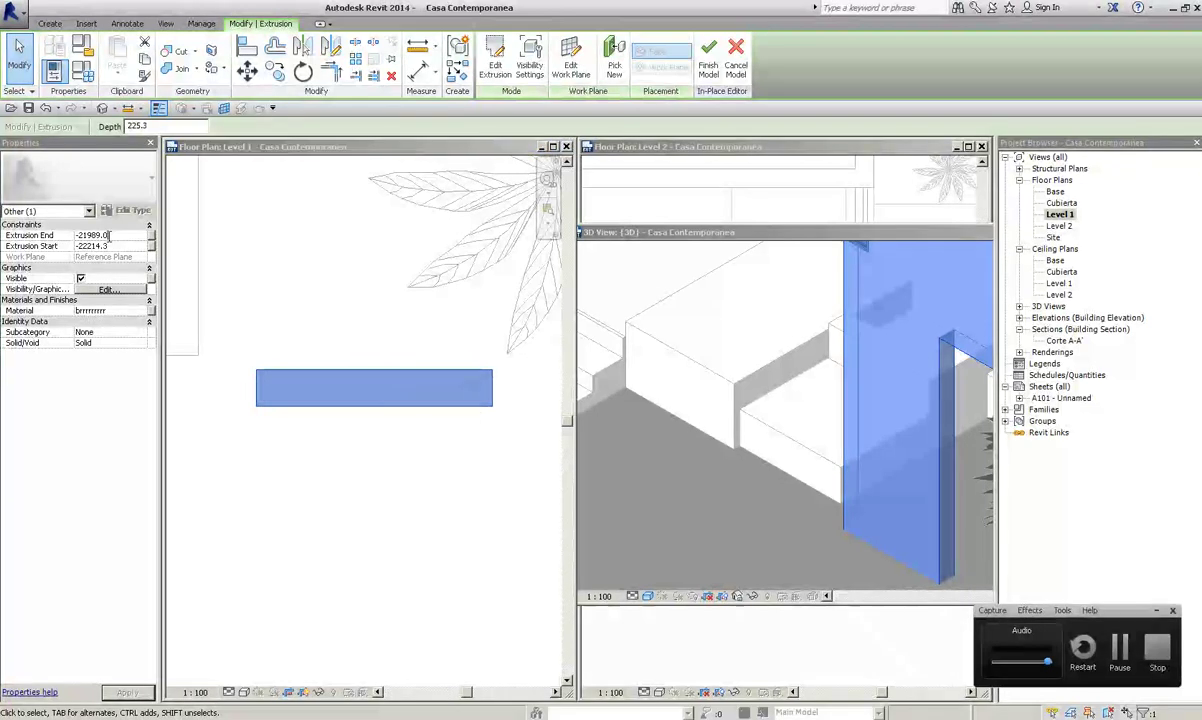
Step: Measure the extrusion's depth, confirming 225.3
left_click(457, 455)
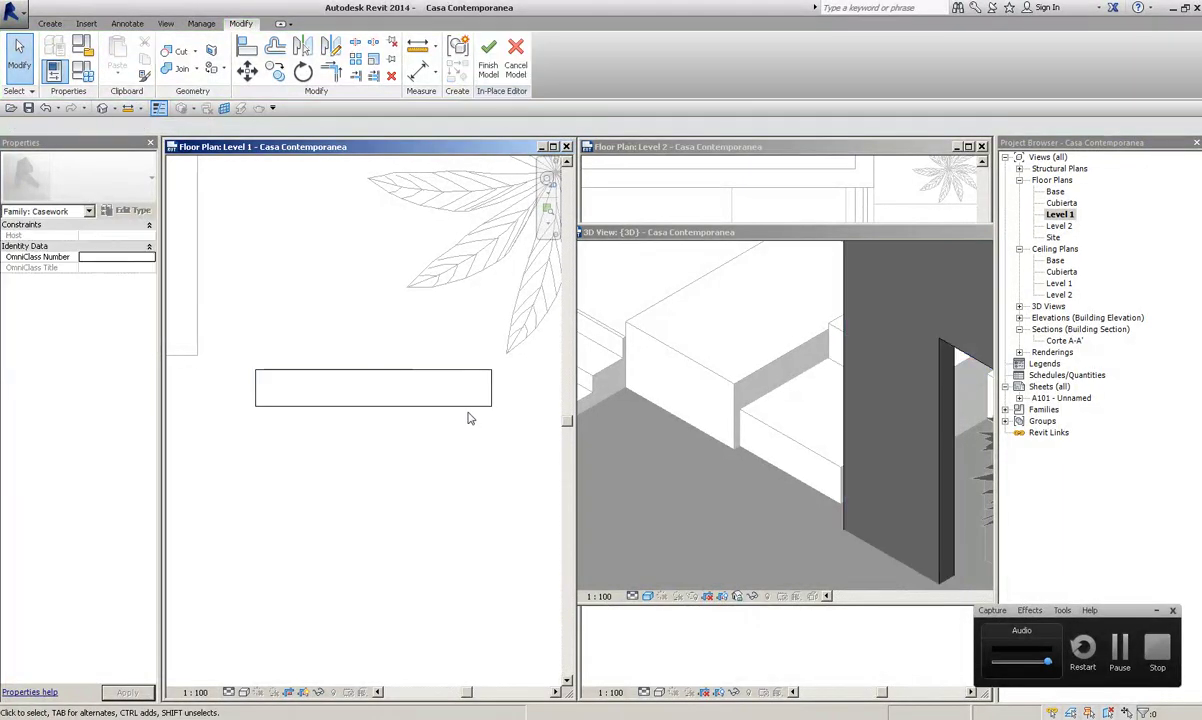
left_click(422, 50)
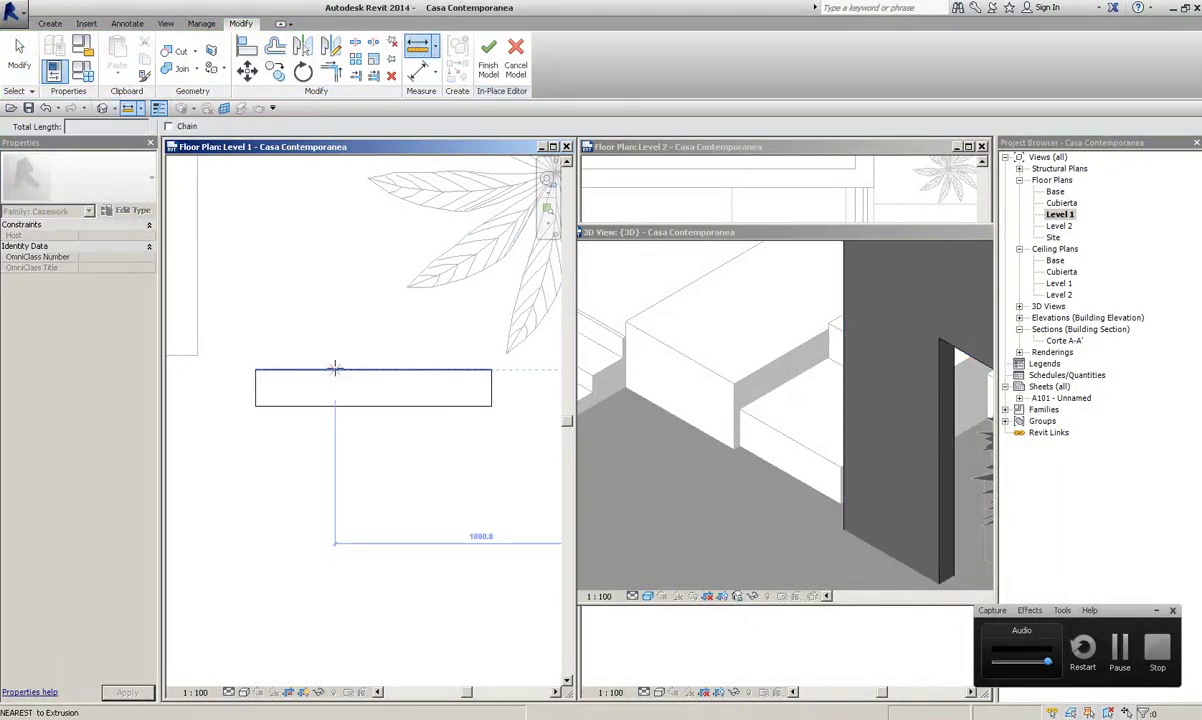
left_click(335, 406)
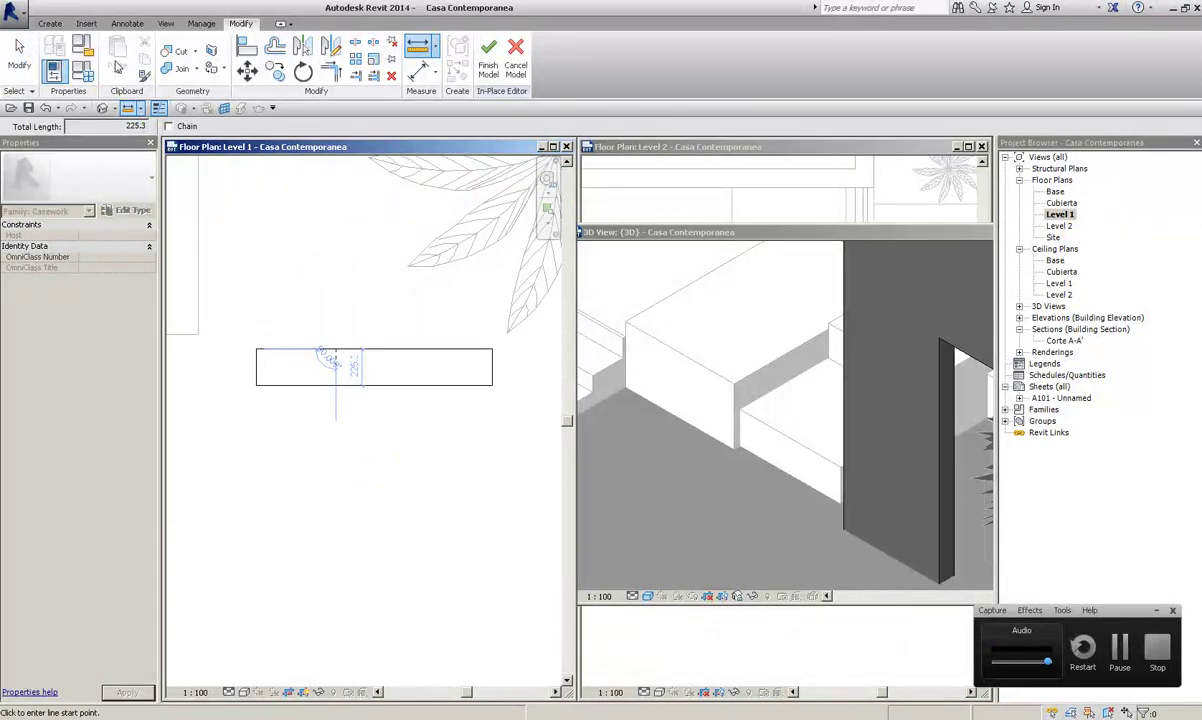
left_click(127, 25)
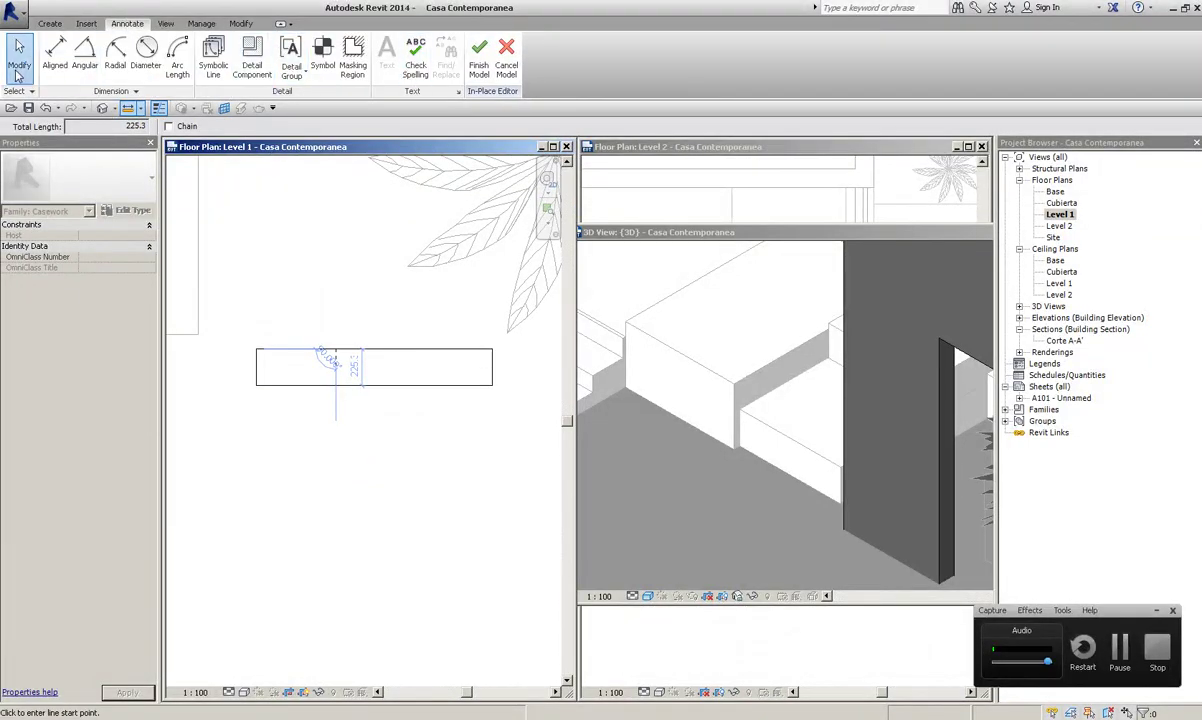
left_click(17, 73)
Step: Maximize the Level 1 plan and start, then cancel, a symbolic line at the cabinet edge
double_click(379, 155)
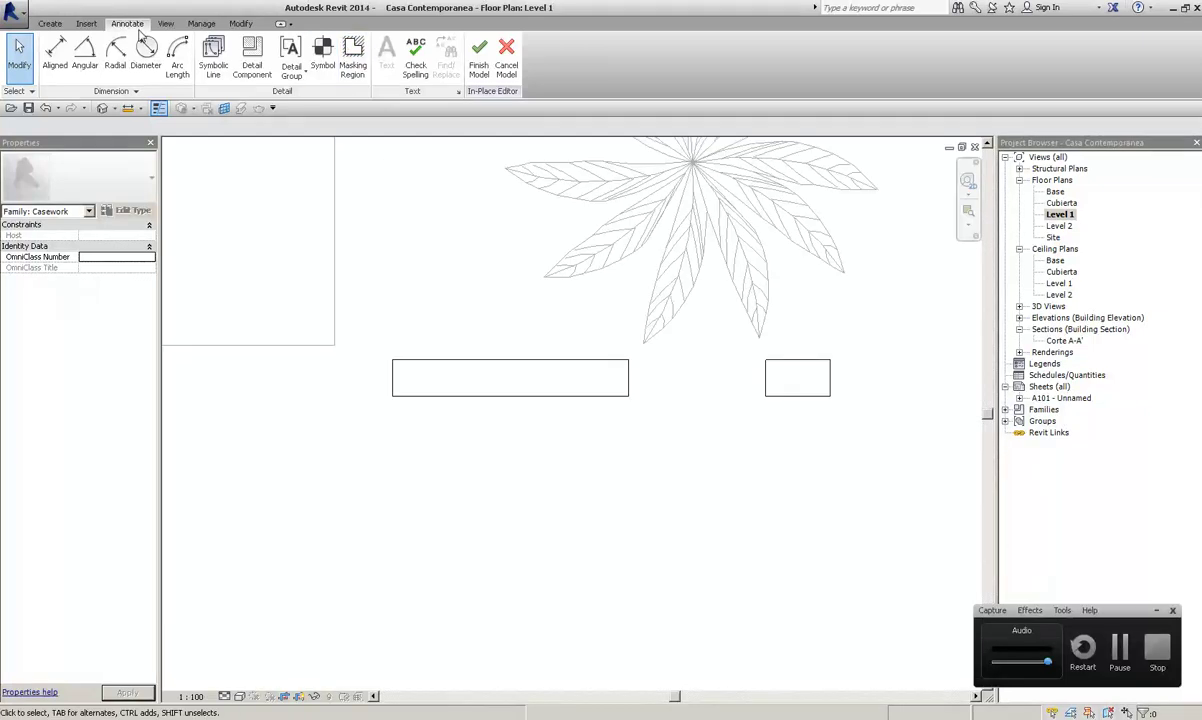
left_click(226, 70)
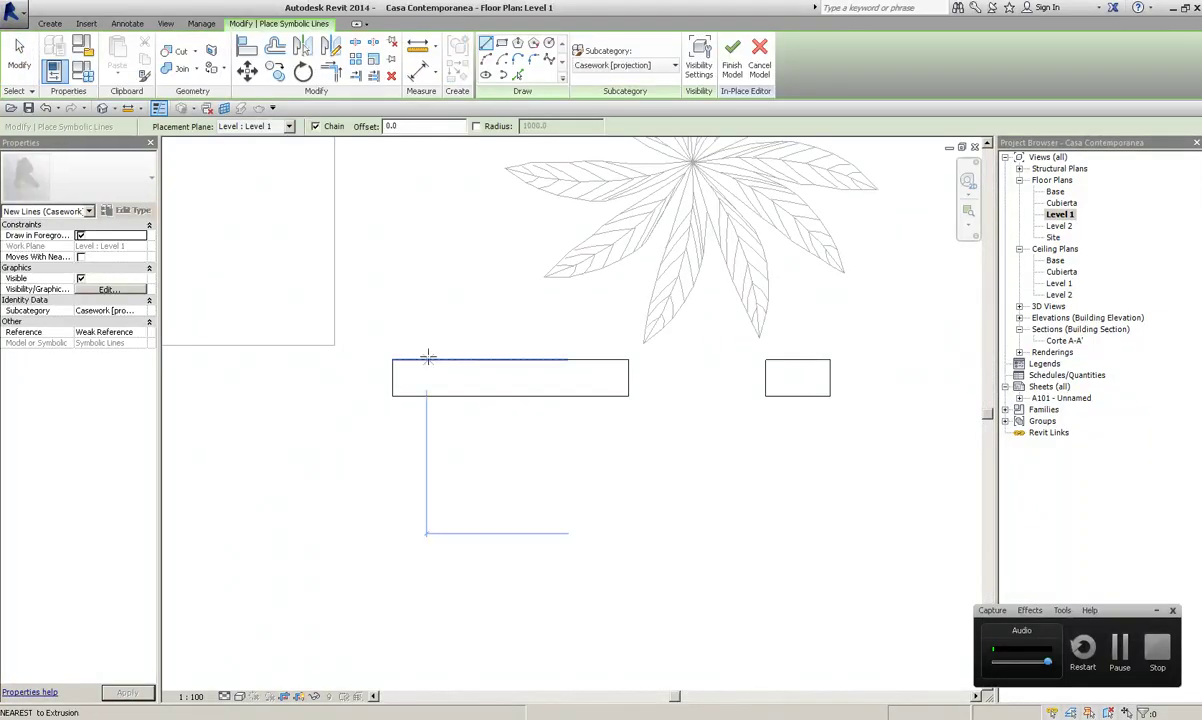
left_click(427, 357)
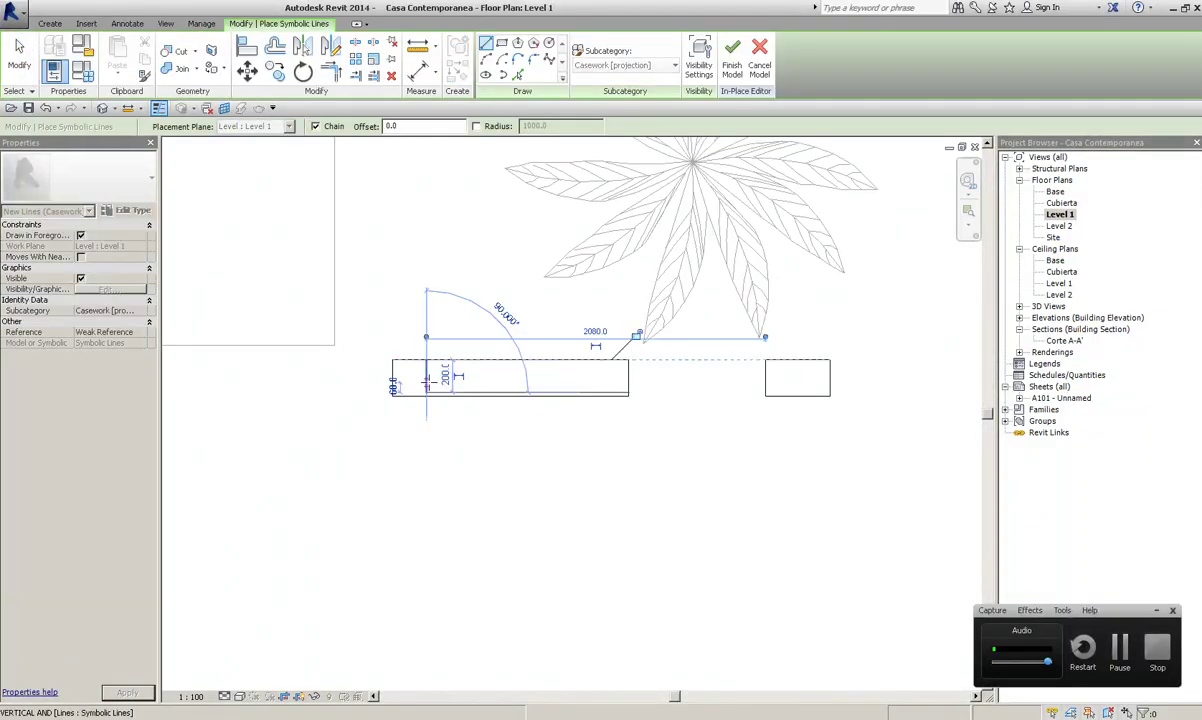
key("Escape")
key("Escape")
scroll(483, 475, "up", 2)
scroll(413, 372, "up", 2)
Step: Stretch the extrusion's bottom edge downward, check its dimensions, and finish the in-place model
left_click(400, 407)
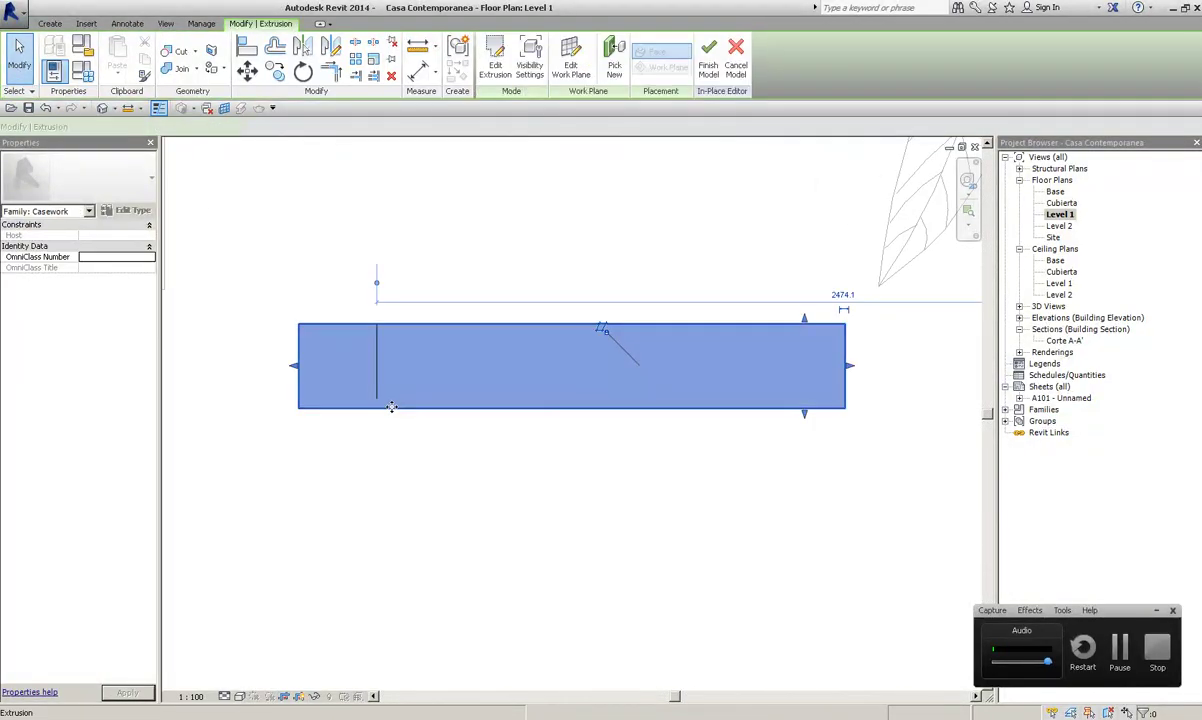
scroll(397, 402, "up", 1)
left_click_drag(931, 428, 947, 437)
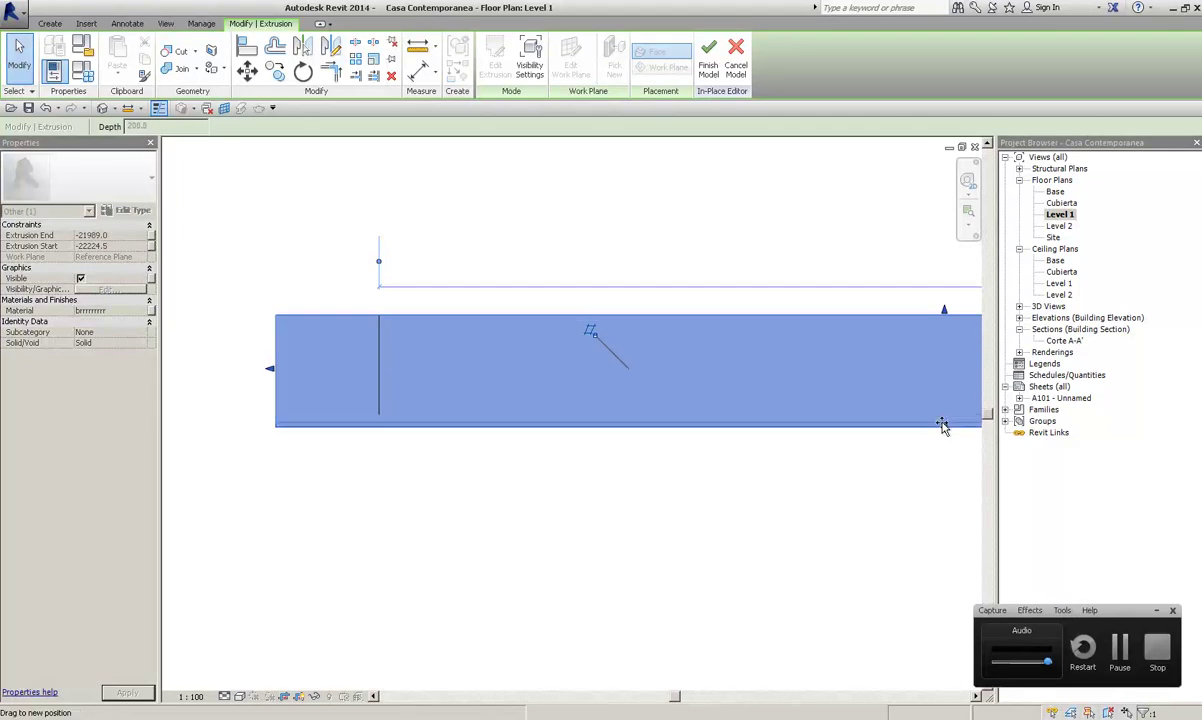
key("Escape")
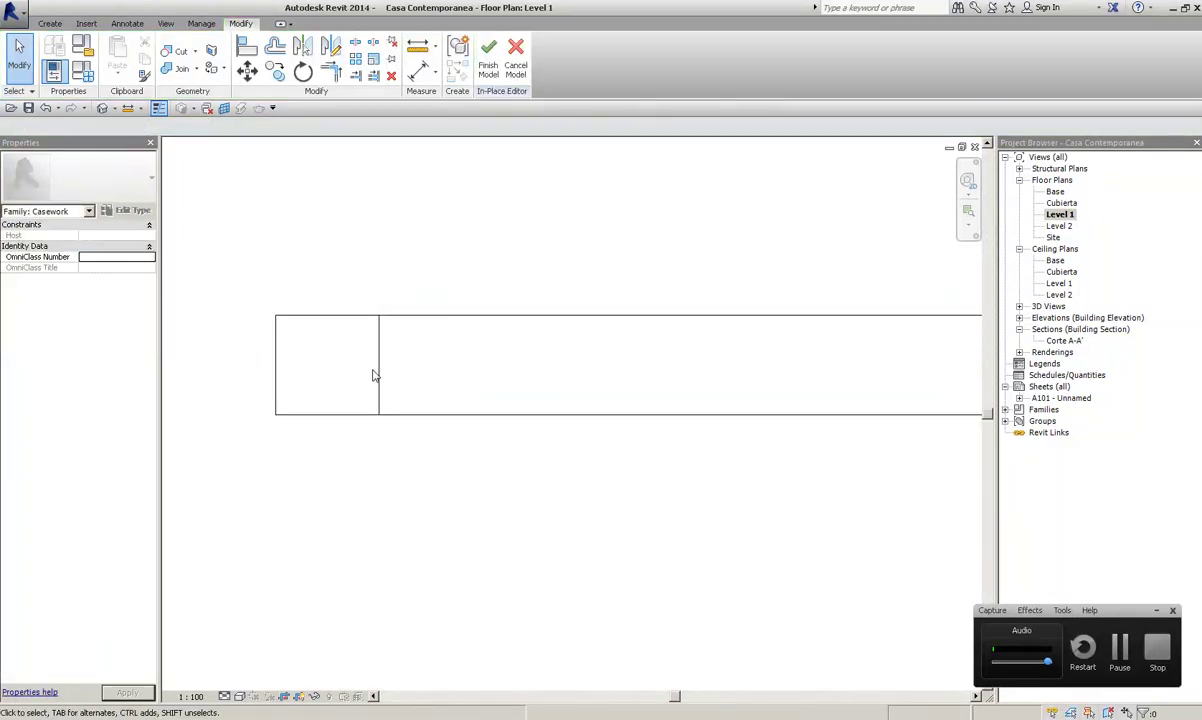
left_click(373, 375)
scroll(380, 420, "down", 2)
scroll(478, 381, "down", 2)
key("Escape")
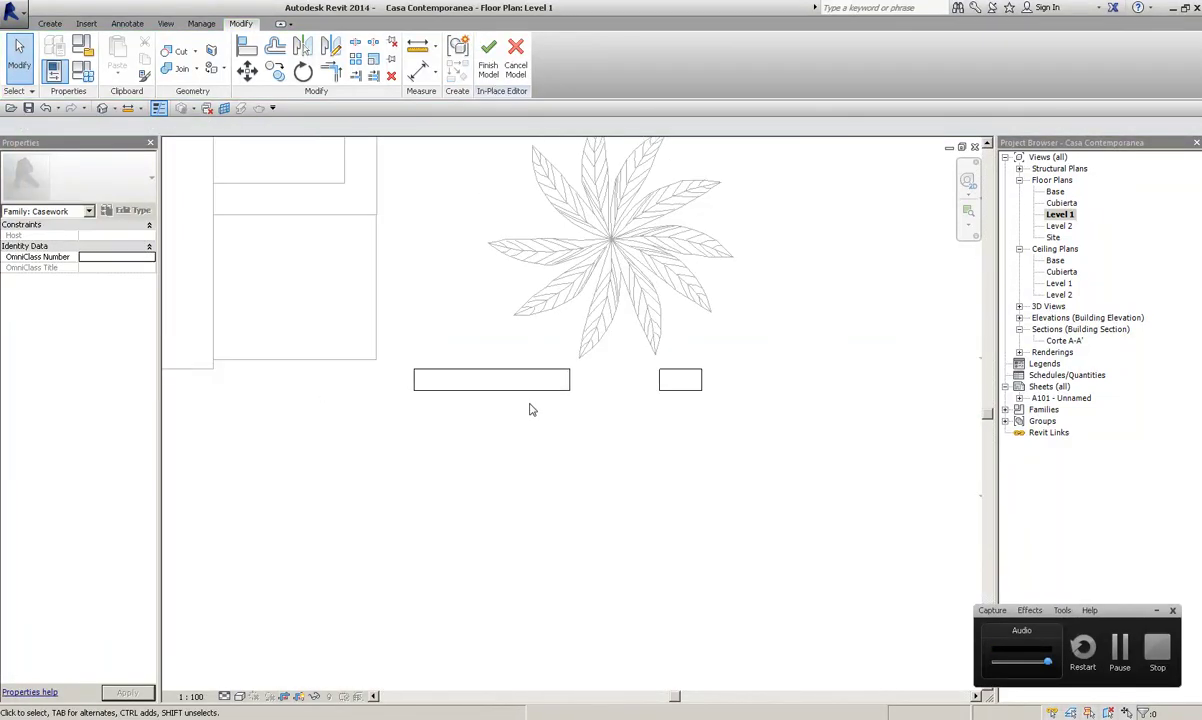
left_click(489, 60)
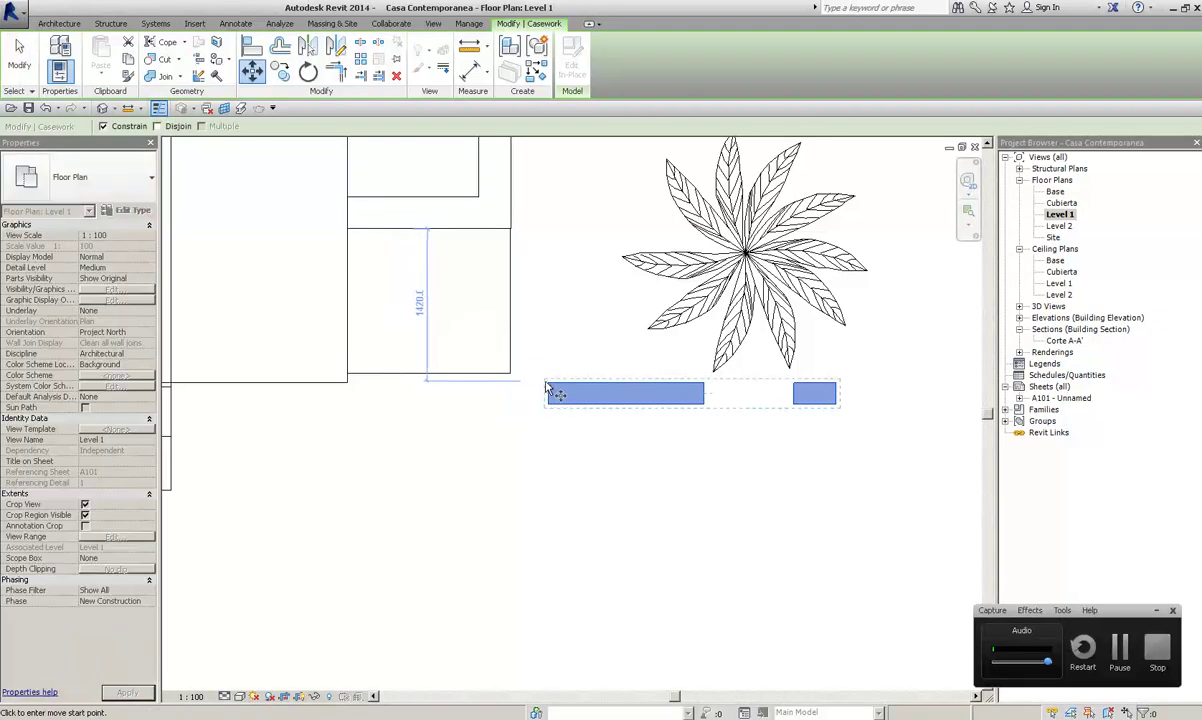
Step: Drop the step casework into place under the floor's edge
left_click(349, 387)
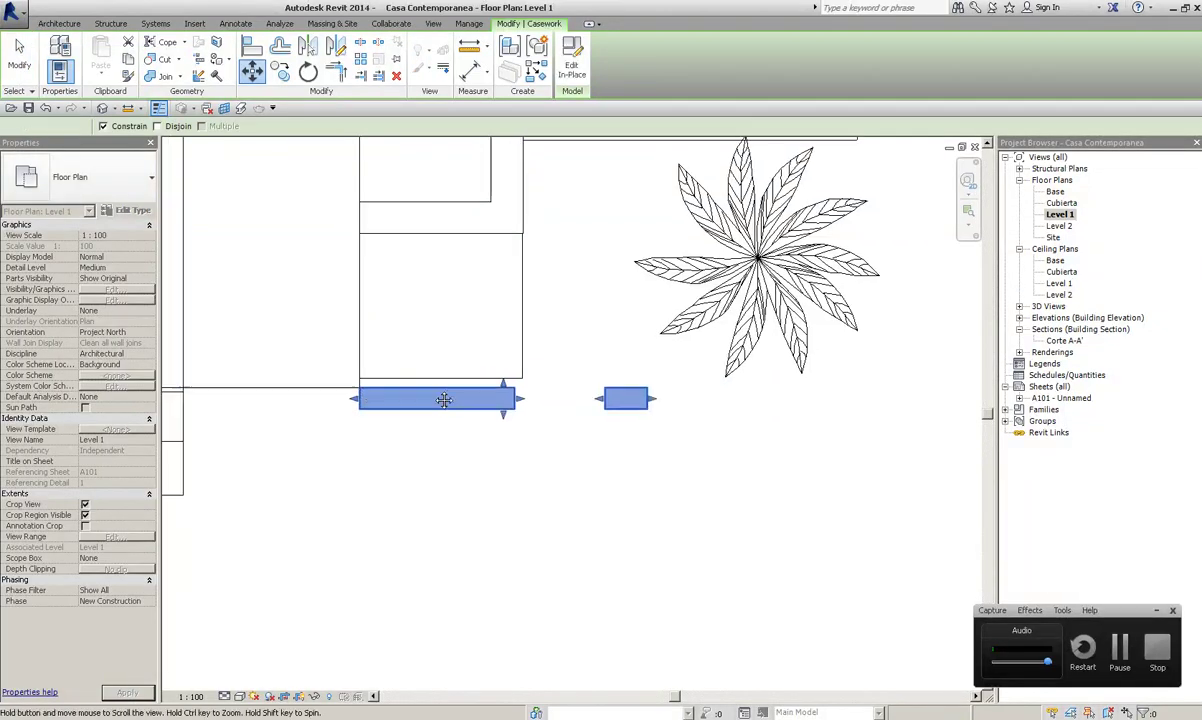
key("Escape")
scroll(520, 335, "up", 2)
scroll(520, 335, "up", 3)
Step: Open the floor's boundary sketch, then cancel and discard the edits, leaving the floor unchanged
left_click(489, 408)
scroll(488, 404, "down", 1)
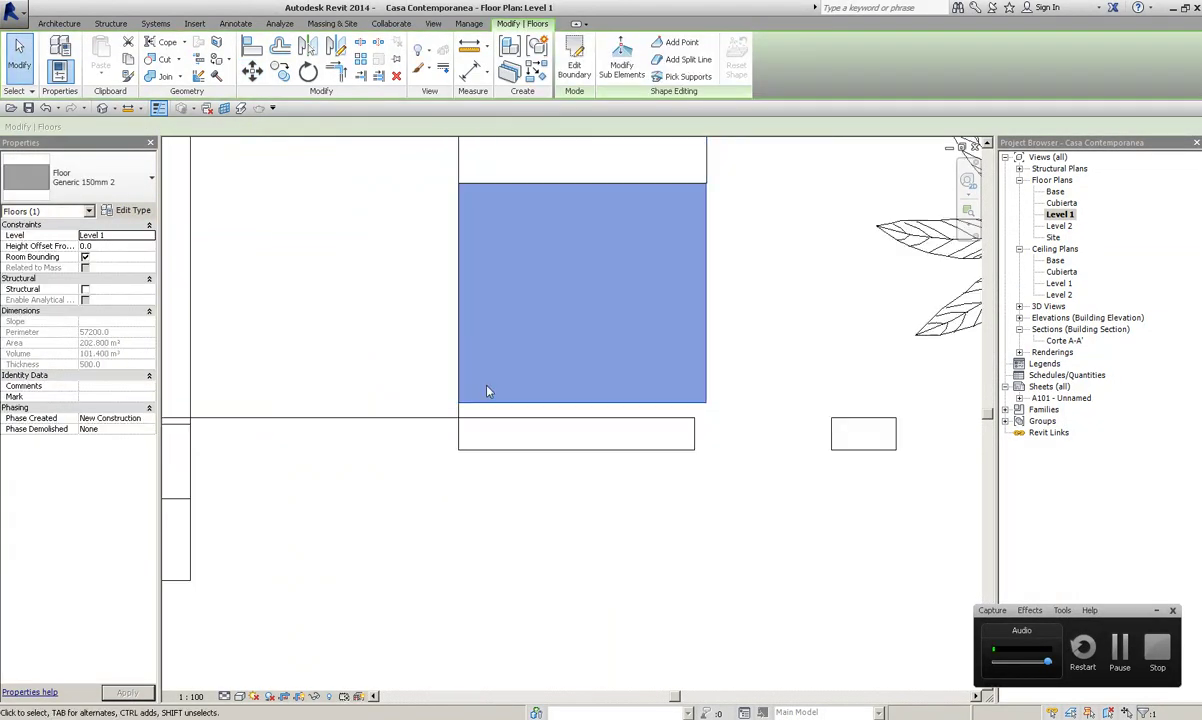
left_click(566, 60)
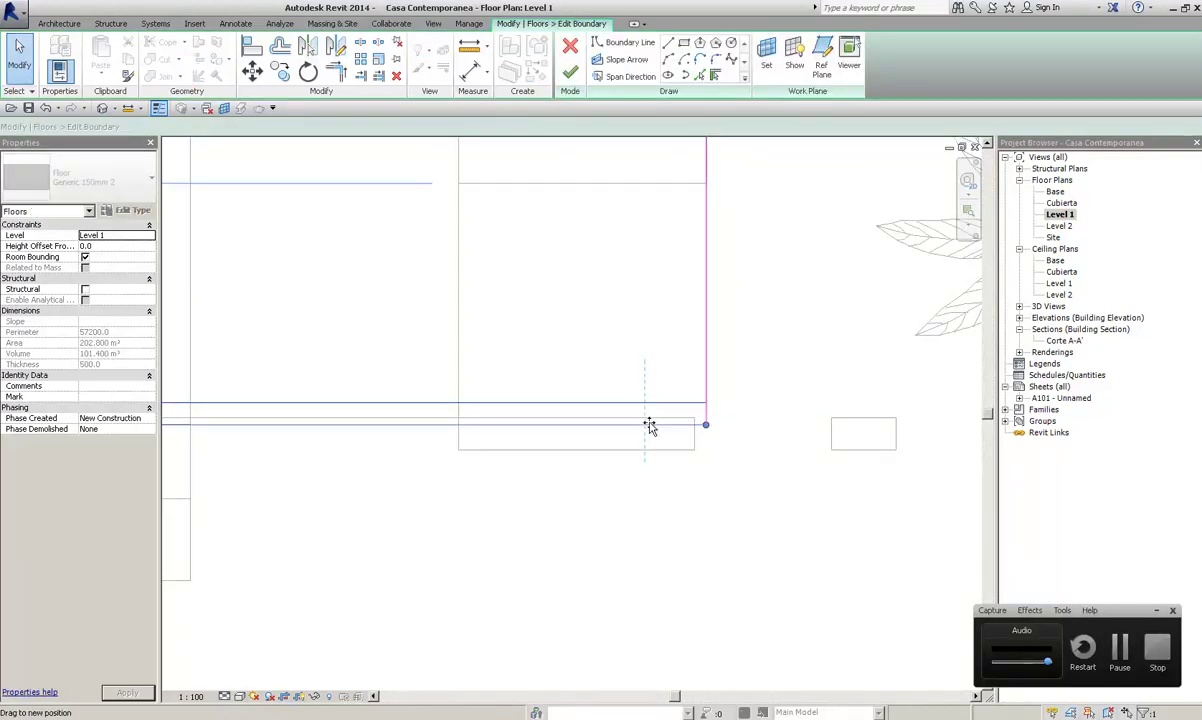
left_click(650, 427)
scroll(611, 532, "down", 2)
scroll(455, 539, "down", 2)
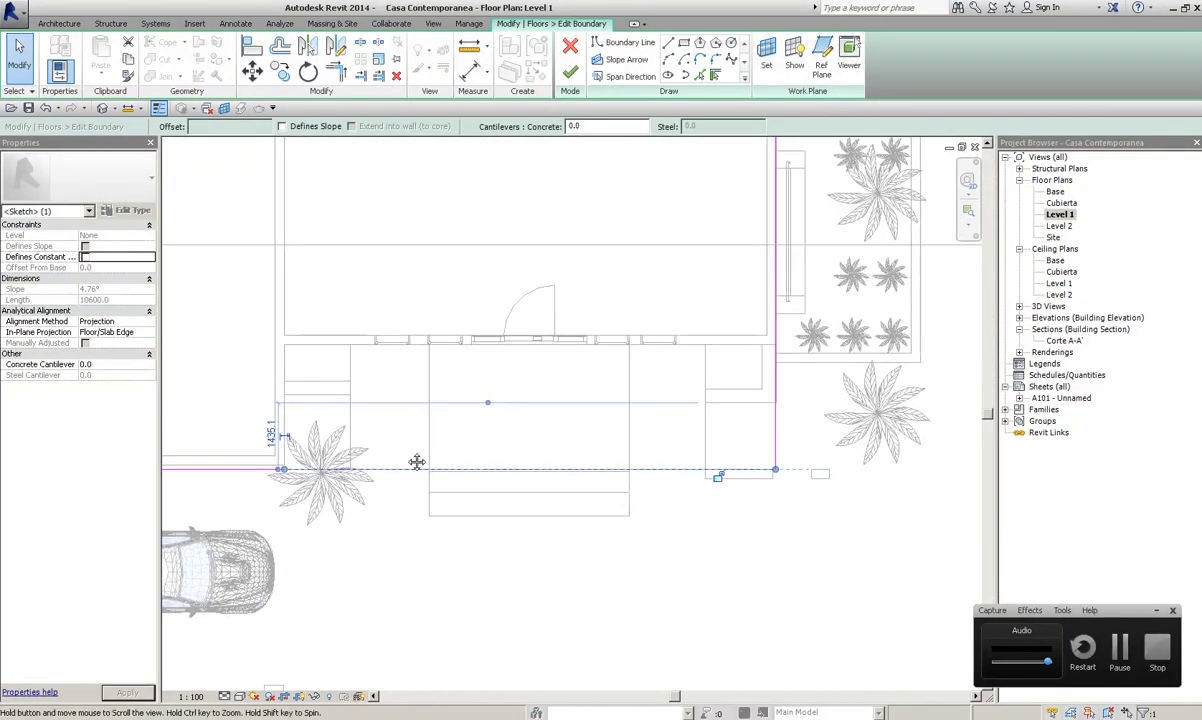
middle_click_drag(398, 456, 499, 390)
left_click(570, 47)
left_click(648, 410)
left_click(662, 404)
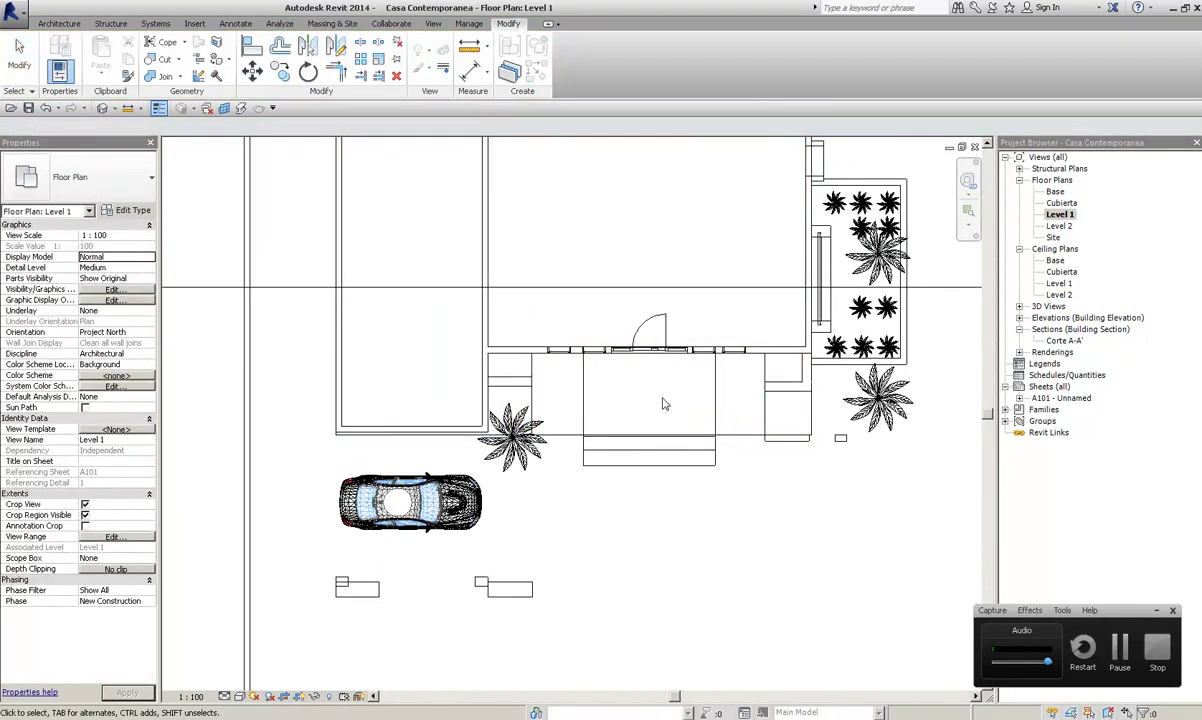
Step: Tile the Level 1, Level 2 and 3D views with WT and check the steps and floor in 3D
key("w")
key("t")
left_click(420, 600)
mouse_move(437, 615)
middle_mouse_down()
mouse_move(377, 615)
mouse_move(330, 595)
mouse_move(418, 608)
middle_mouse_up()
left_click(330, 595)
left_click(335, 608)
scroll(418, 608, "up", 2)
scroll(410, 595, "up", 2)
left_click(405, 580)
scroll(405, 580, "up", 2)
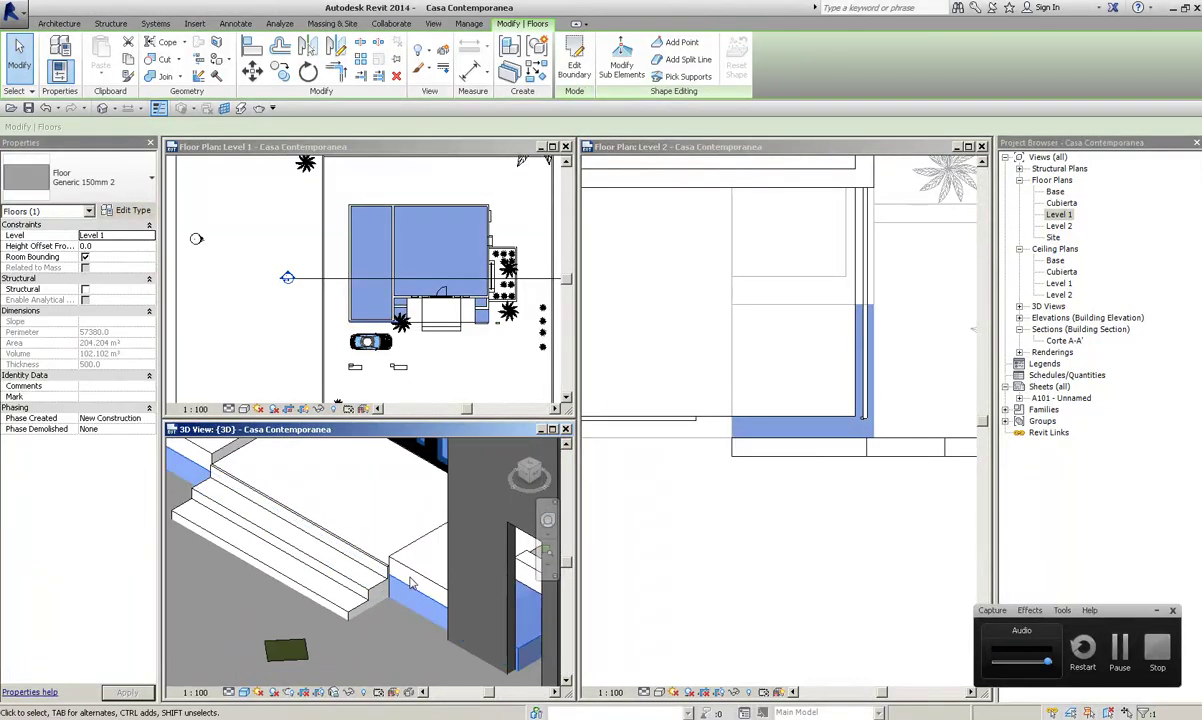
scroll(405, 580, "down", 3)
left_click(400, 540)
scroll(400, 540, "up", 2)
scroll(400, 540, "up", 2)
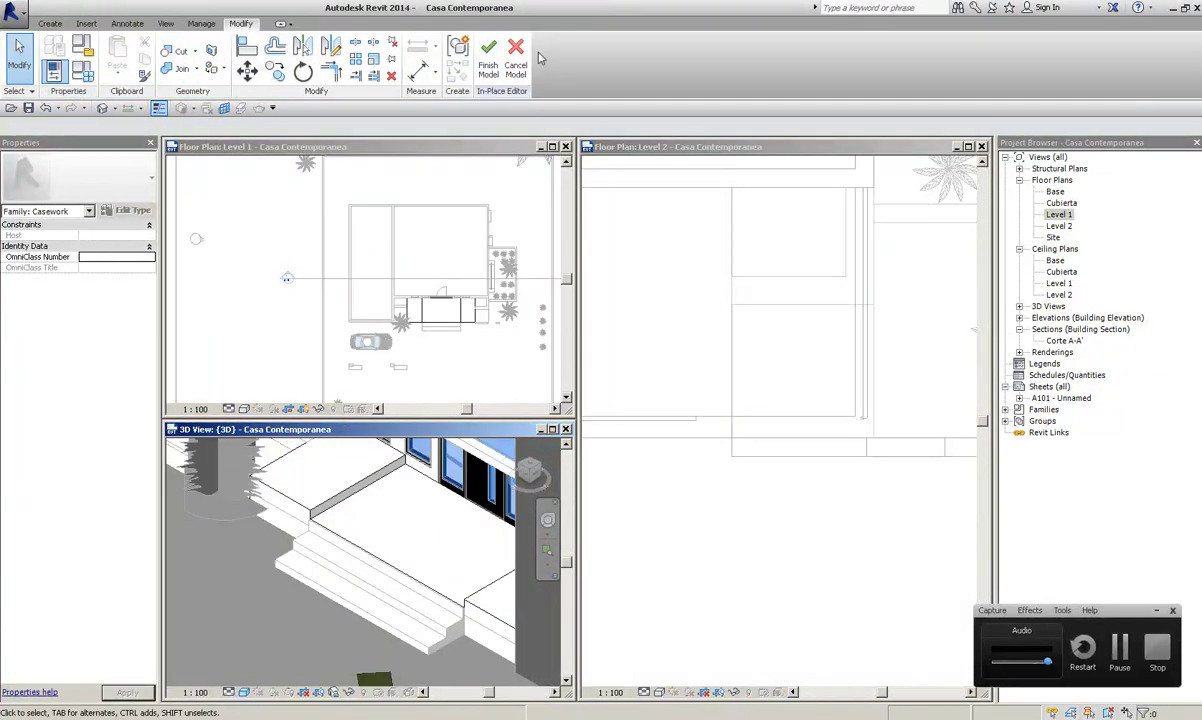
left_click(488, 52)
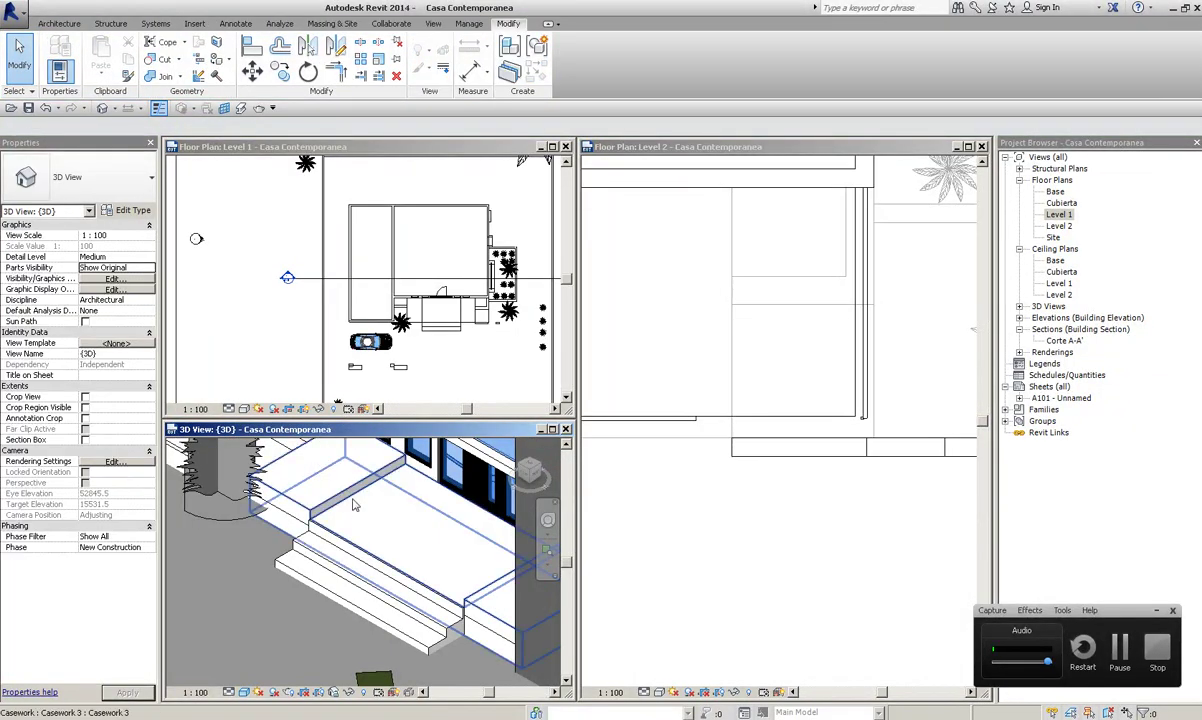
left_click(352, 506)
scroll(335, 515, "up", 2)
key("Escape")
middle_click_drag(323, 520, 335, 511, "shift")
scroll(291, 516, "down", 3)
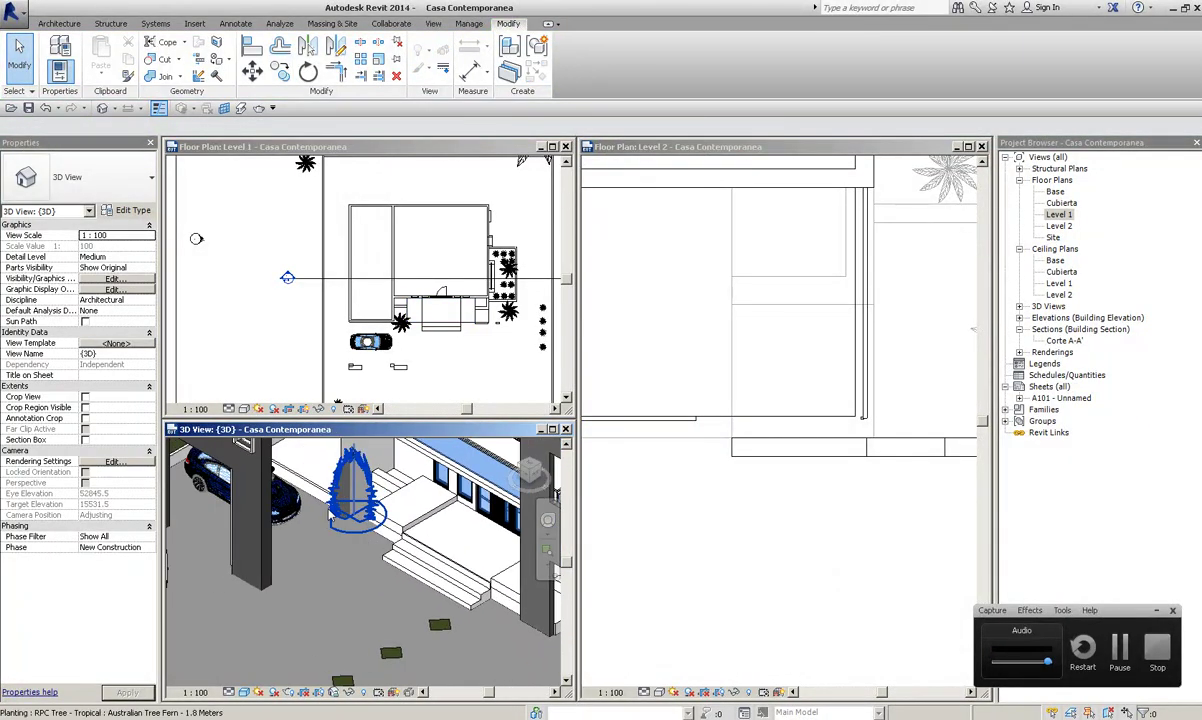
left_click(277, 620)
scroll(313, 523, "up", 2)
mouse_move(313, 521)
middle_mouse_down("shift")
mouse_move(290, 507)
mouse_move(304, 499)
middle_mouse_up("shift")
scroll(290, 507, "up", 2)
key("Escape")
scroll(400, 300, "up", 3)
middle_click_drag(480, 310, 436, 330)
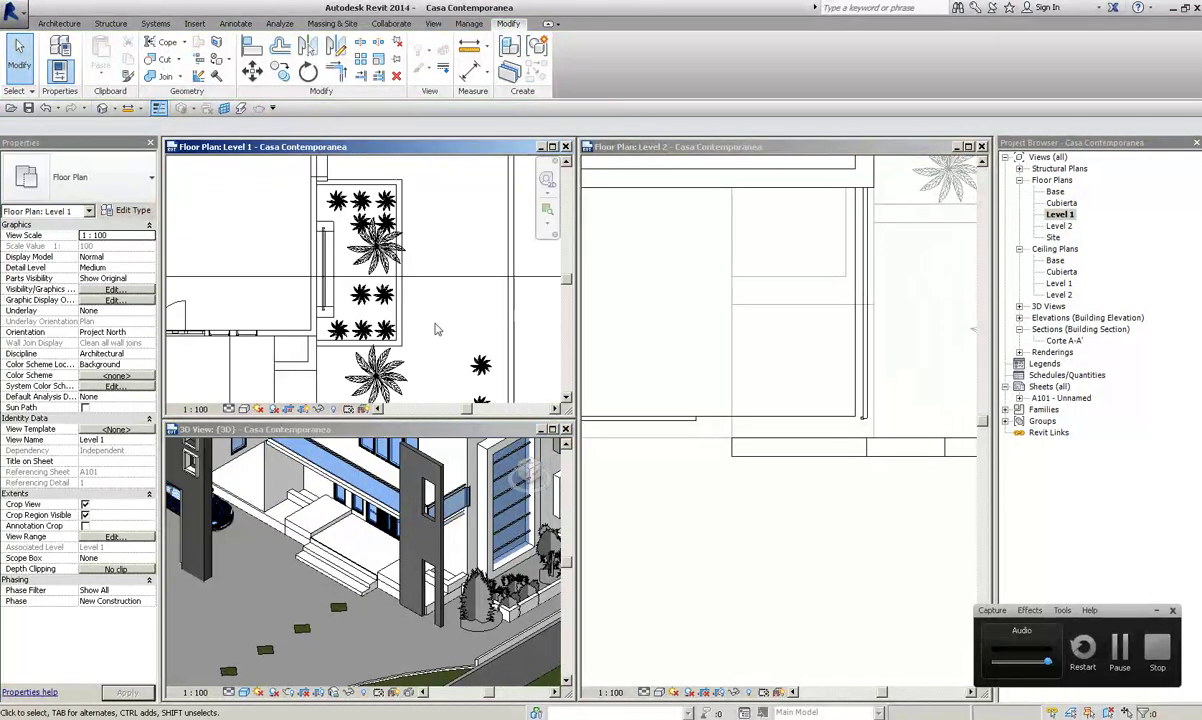
double_click(462, 146)
scroll(480, 300, "up", 1)
middle_click_drag(525, 400, 665, 404)
scroll(665, 404, "down", 1)
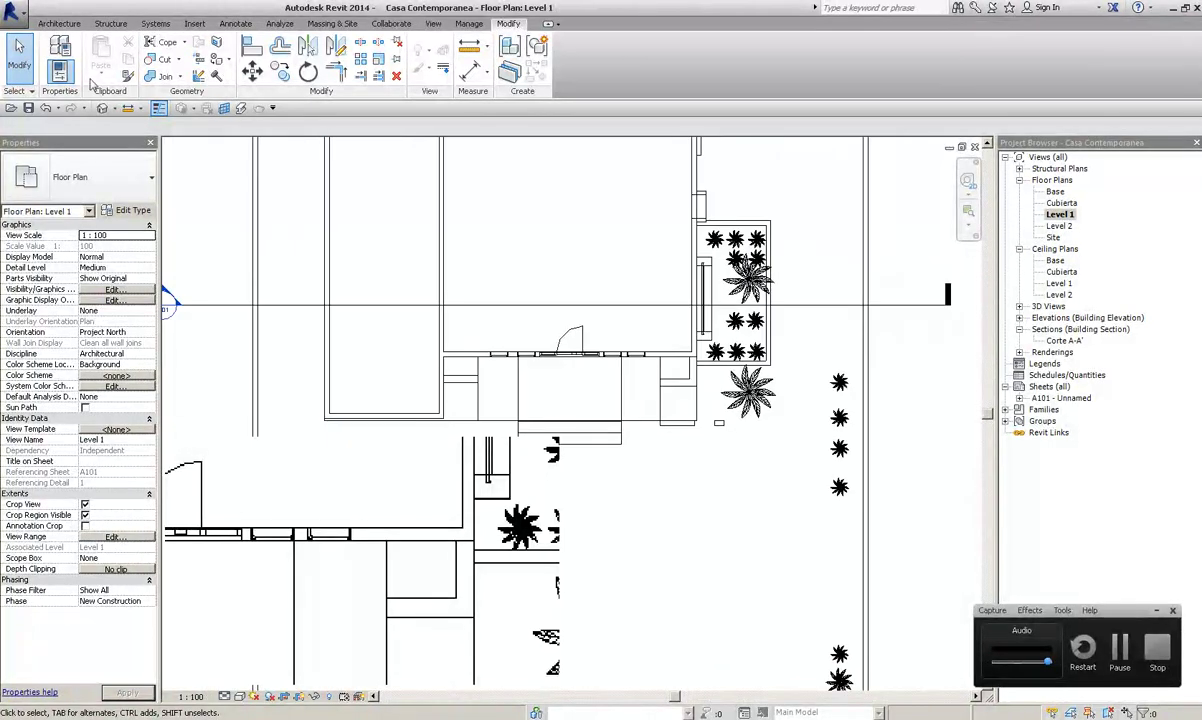
middle_click_drag(600, 420, 600, 335)
scroll(600, 383, "up", 1)
scroll(600, 383, "up", 1)
scroll(600, 383, "up", 1)
scroll(600, 383, "down", 4)
scroll(636, 563, "up", 1)
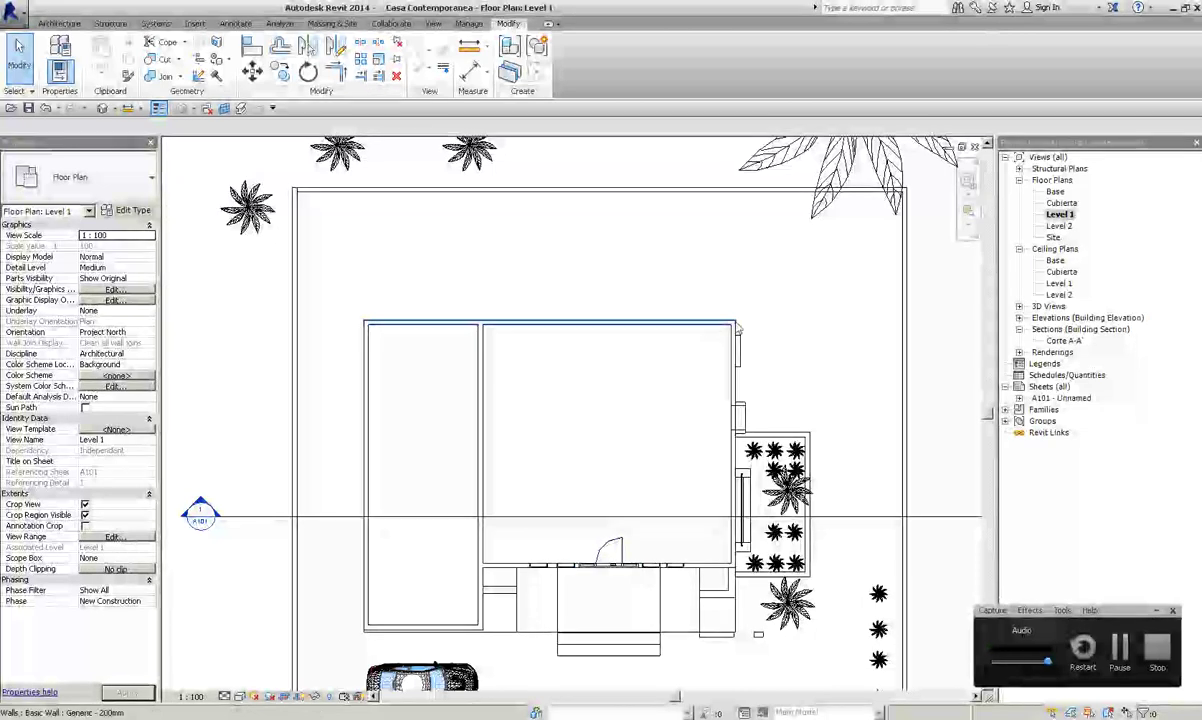
scroll(715, 432, "up", 4)
scroll(864, 331, "down", 1)
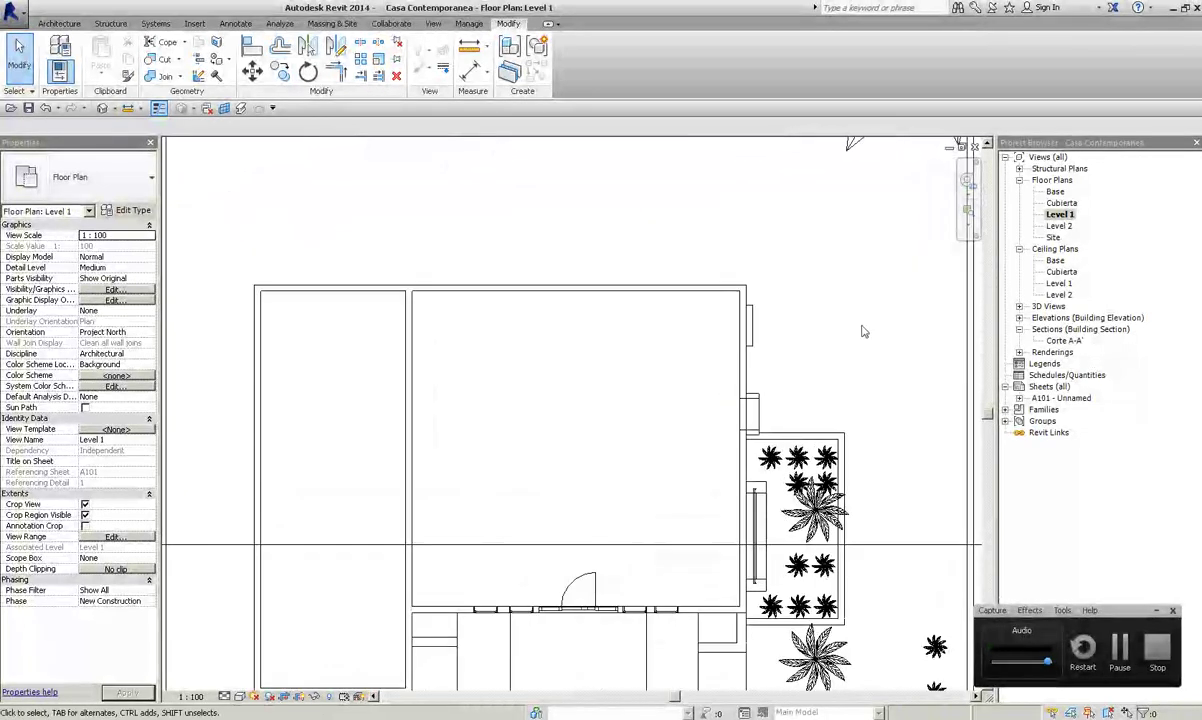
left_click(962, 148)
left_click(265, 525)
scroll(265, 525, "down", 2)
scroll(265, 525, "down", 1)
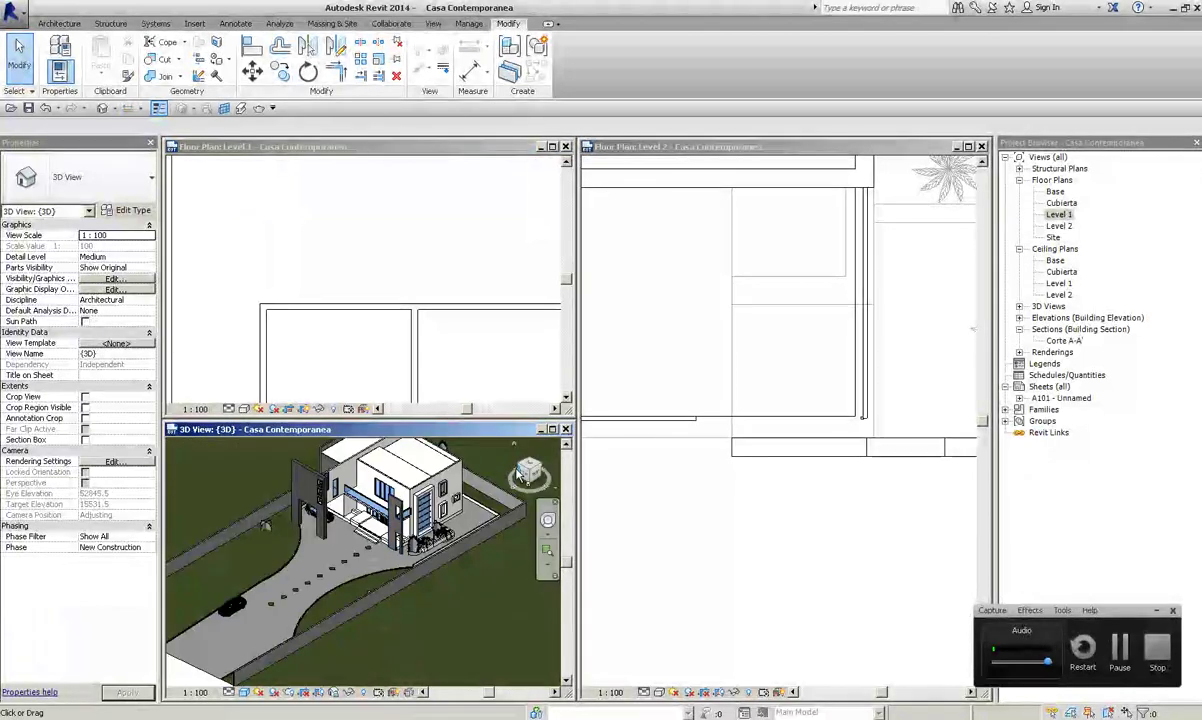
scroll(505, 483, "up", 2)
scroll(418, 548, "up", 1)
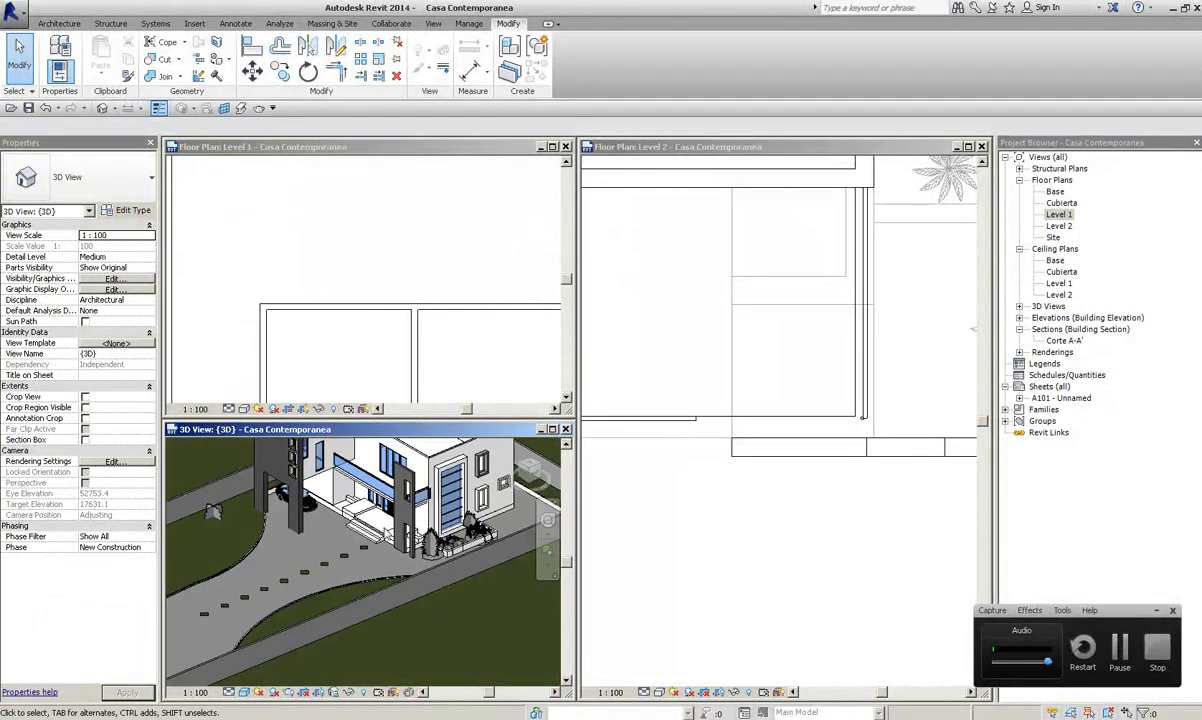
scroll(418, 548, "up", 2)
scroll(418, 548, "up", 2)
scroll(418, 548, "up", 2)
scroll(418, 548, "up", 1)
scroll(420, 570, "down", 3)
left_click(426, 598)
scroll(430, 595, "down", 2)
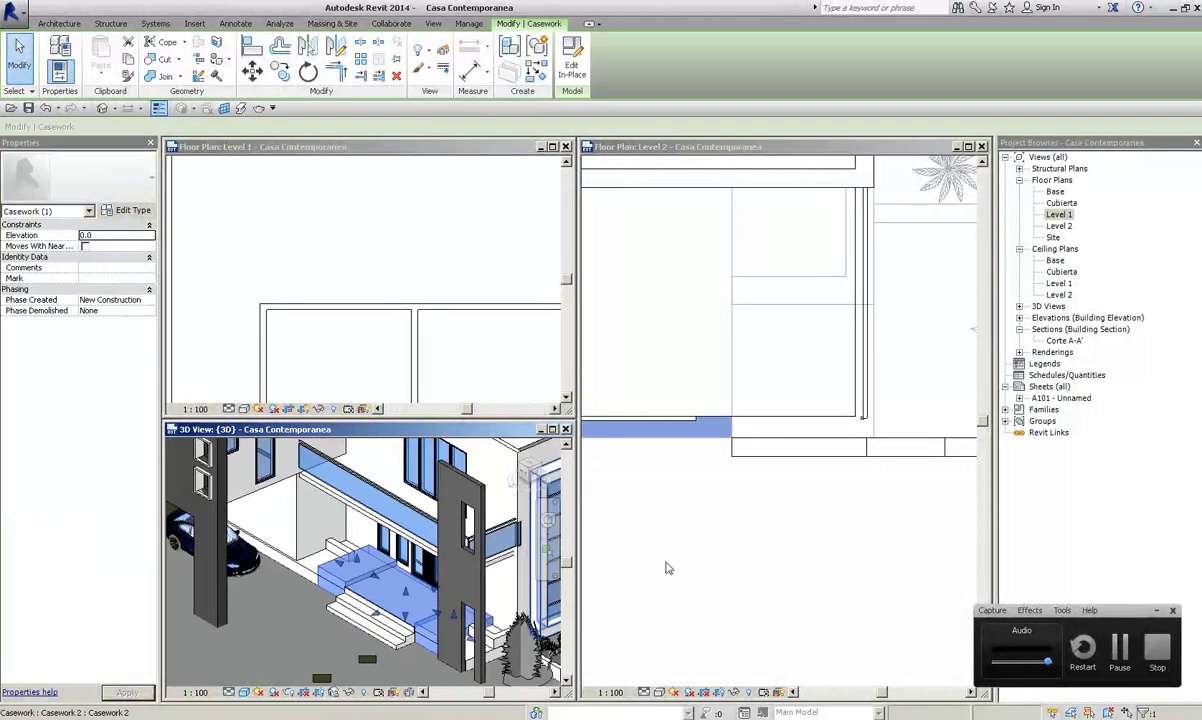
left_click(681, 494)
scroll(684, 497, "down", 2)
scroll(697, 479, "down", 1)
scroll(697, 479, "down", 2)
scroll(740, 530, "down", 2)
middle_click_drag(751, 550, 833, 554)
scroll(820, 500, "down", 1)
scroll(720, 470, "down", 1)
left_click(663, 447)
scroll(665, 455, "down", 1)
scroll(670, 470, "up", 2)
scroll(674, 479, "up", 2)
scroll(674, 479, "down", 2)
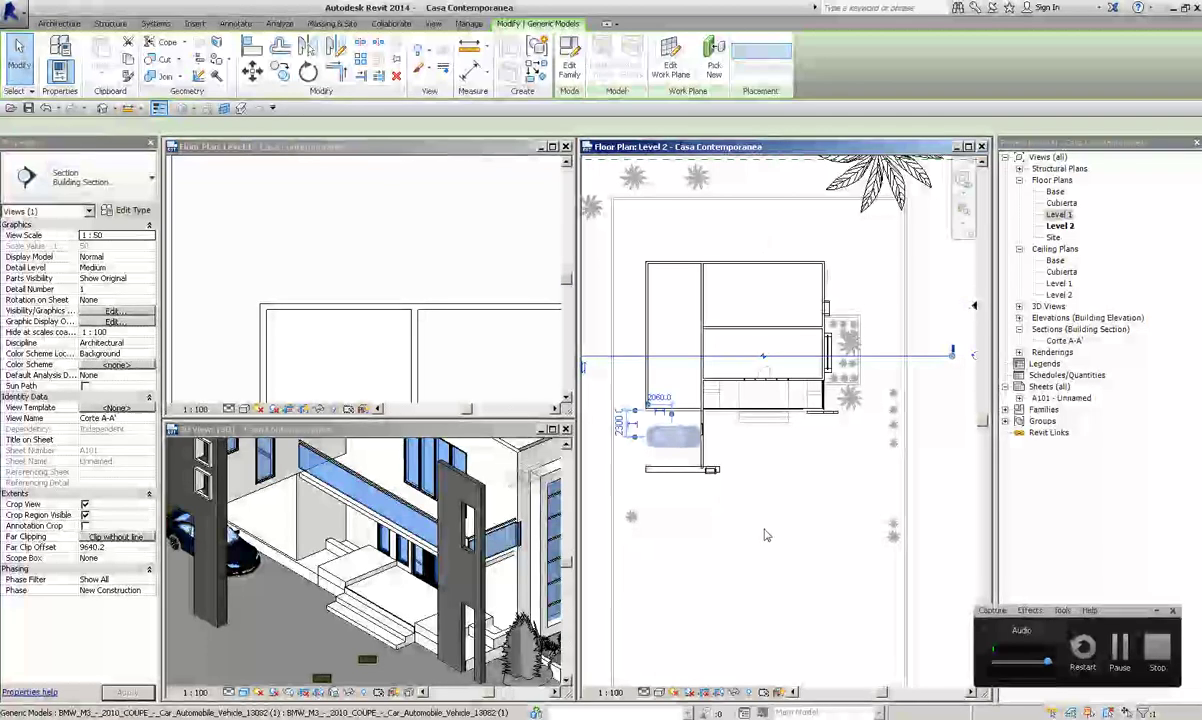
Step: Open the South elevation and select the BMW and Audi to compare their heights
left_click(640, 575)
mouse_move(640, 575)
middle_mouse_down()
mouse_move(790, 486)
mouse_move(783, 392)
middle_mouse_up()
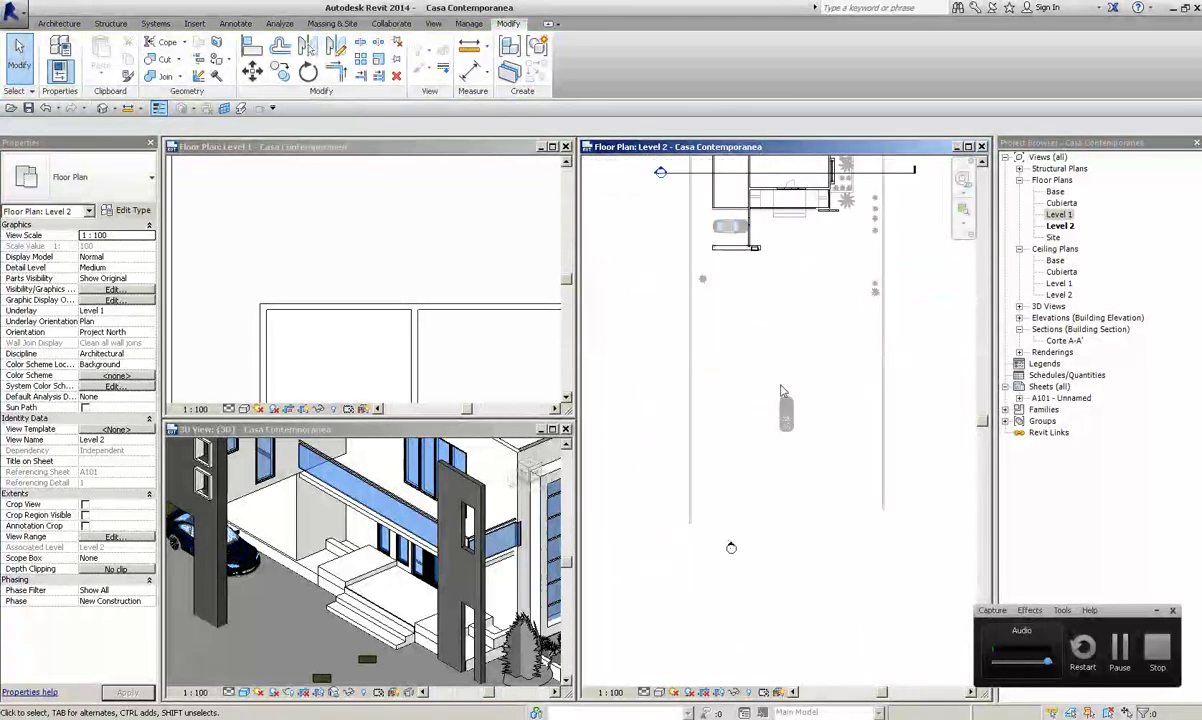
double_click(732, 549)
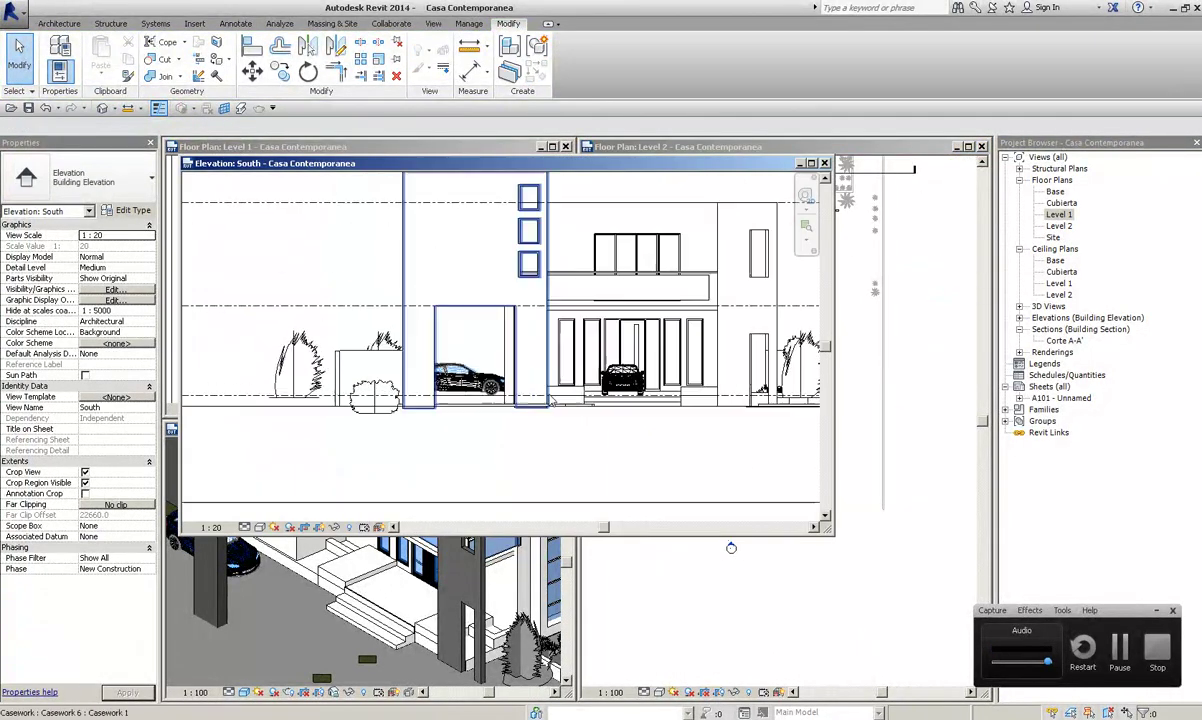
scroll(537, 400, "up", 1)
scroll(537, 400, "up", 2)
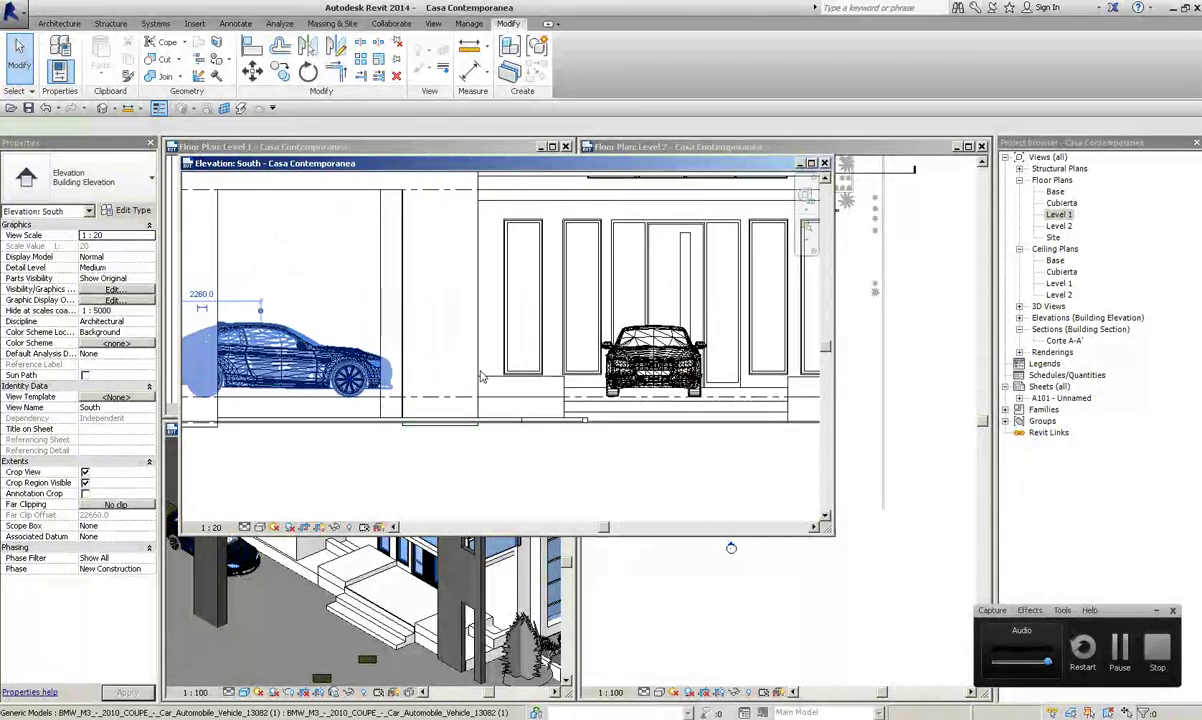
left_click(300, 355)
left_click(652, 360)
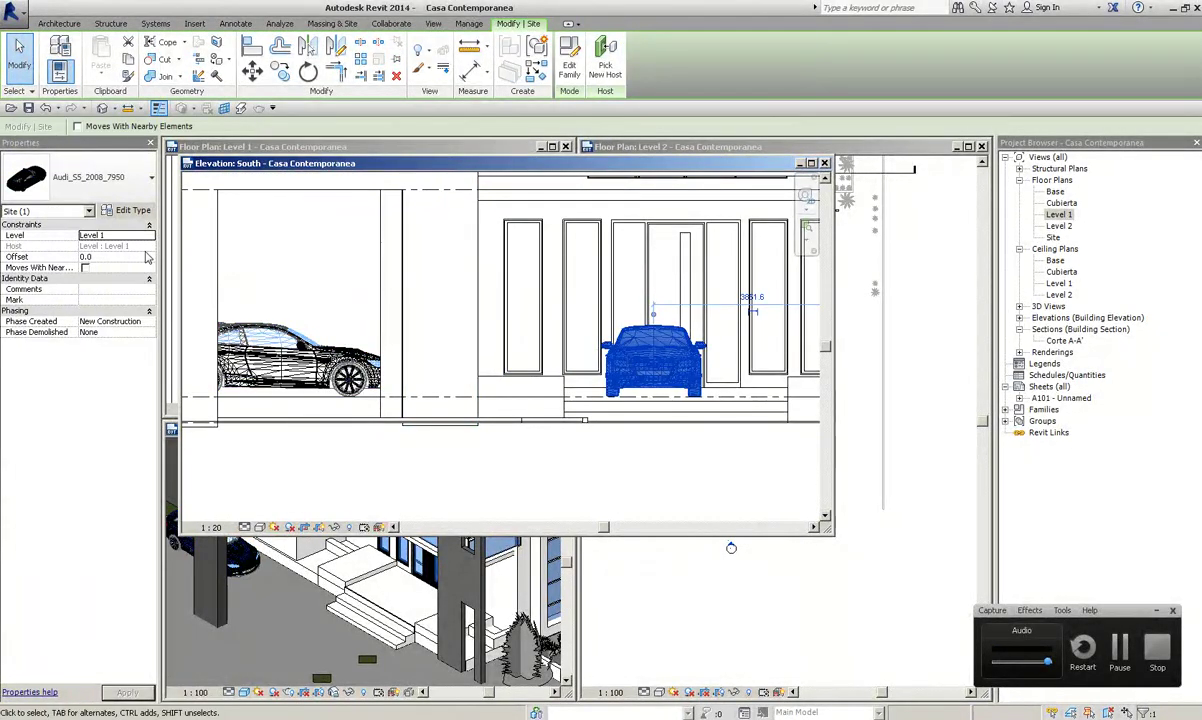
left_click(300, 355)
Step: Maximize the 3D view to fill the drawing area and deselect the BMW
left_click(276, 601)
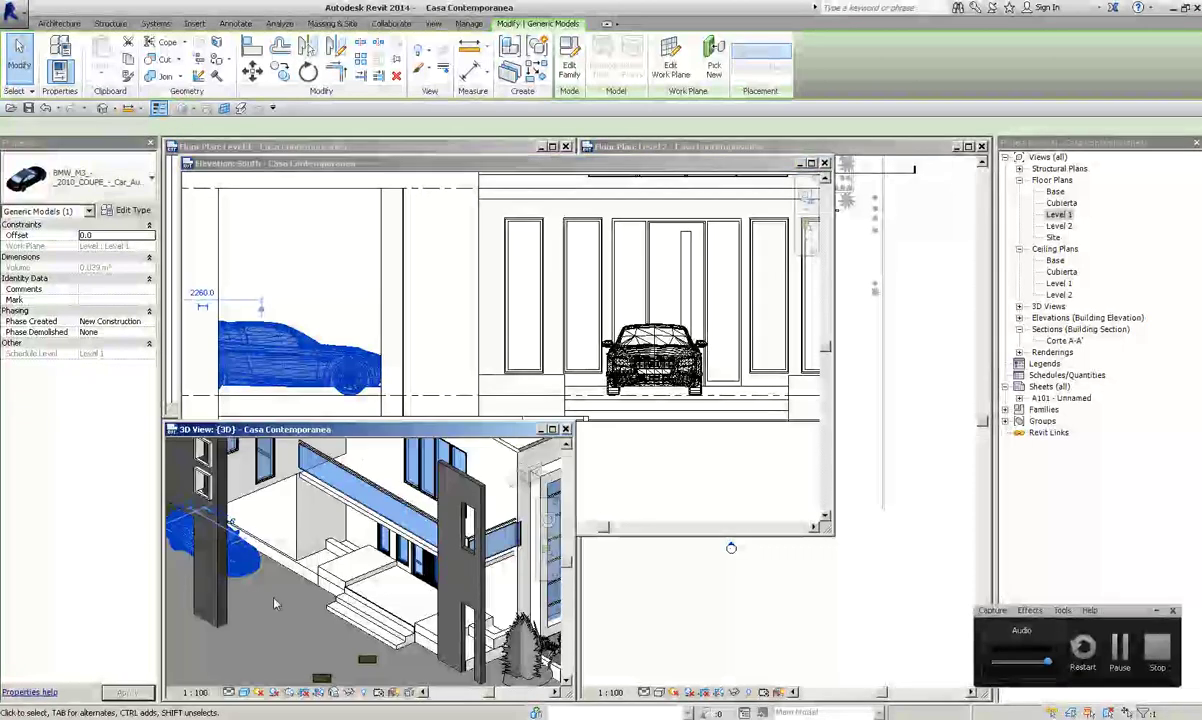
left_click(553, 429)
scroll(544, 487, "up", 3)
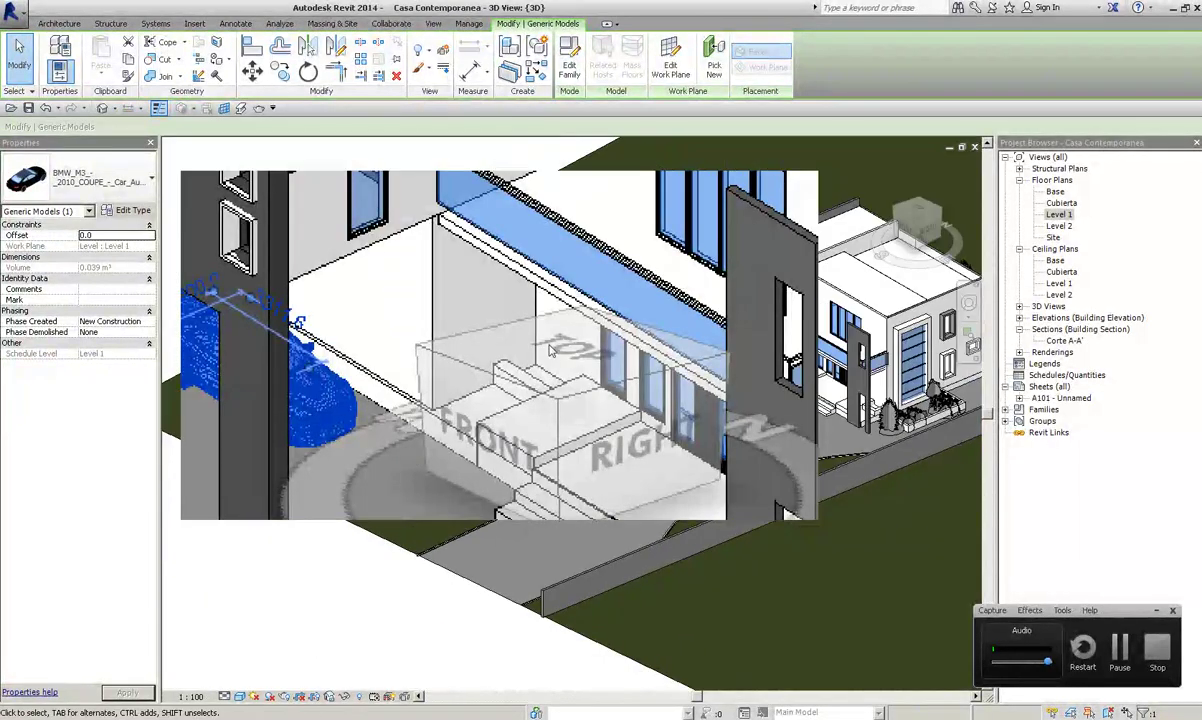
key("Escape")
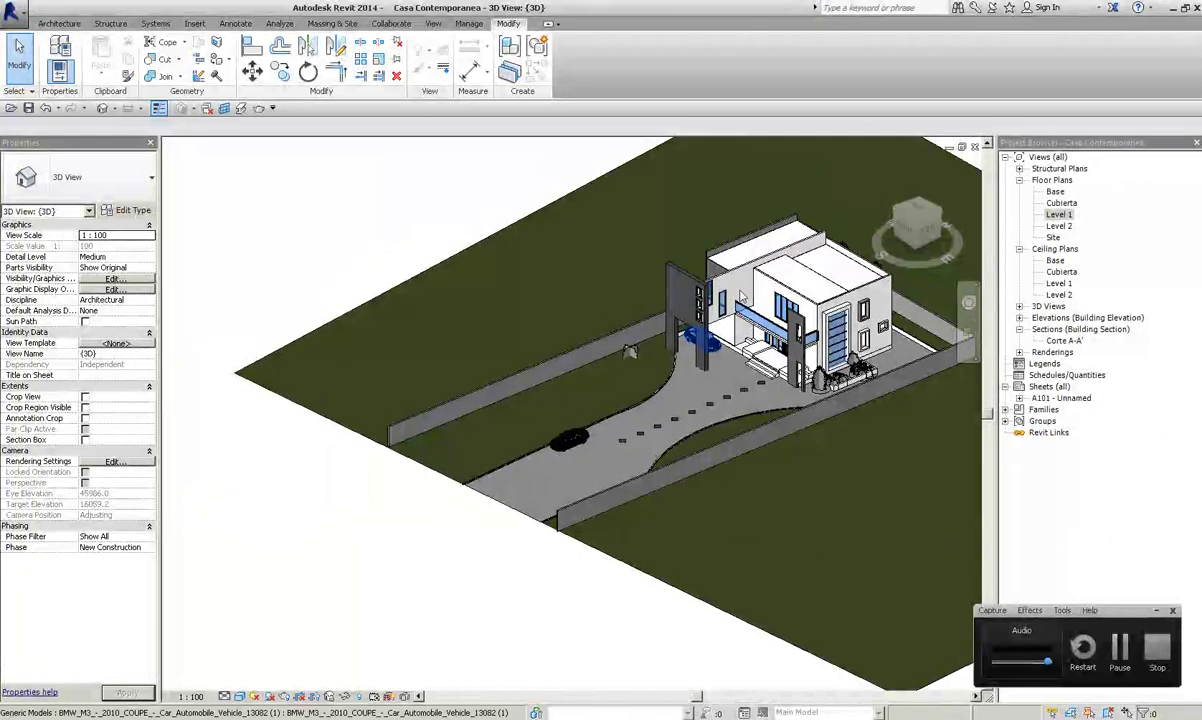
Step: Select the Audi on the driveway and inspect it and the road subregion from low angles
scroll(640, 400, "up", 3)
scroll(520, 470, "up", 2)
middle_click_drag(330, 640, 450, 517)
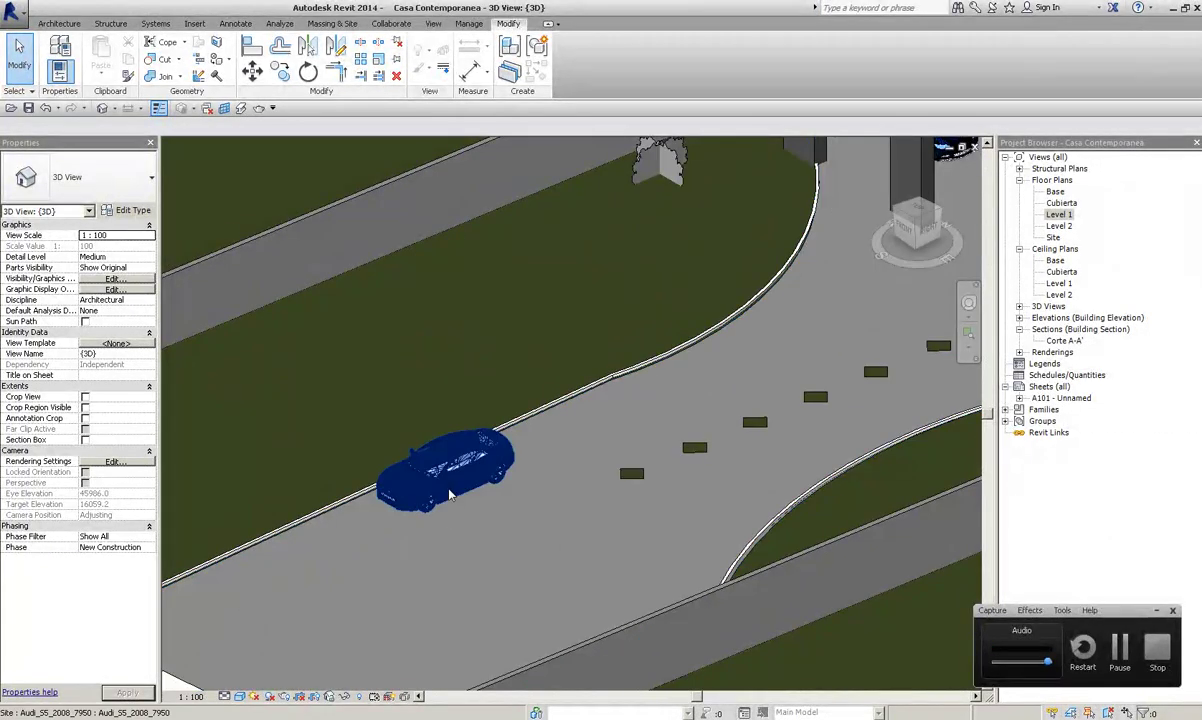
left_click(450, 495)
mouse_move(560, 420)
middle_mouse_down("shift")
mouse_move(889, 149)
mouse_move(889, 192)
mouse_move(590, 421)
mouse_move(752, 177)
mouse_move(389, 545)
middle_mouse_up("shift")
key("Escape")
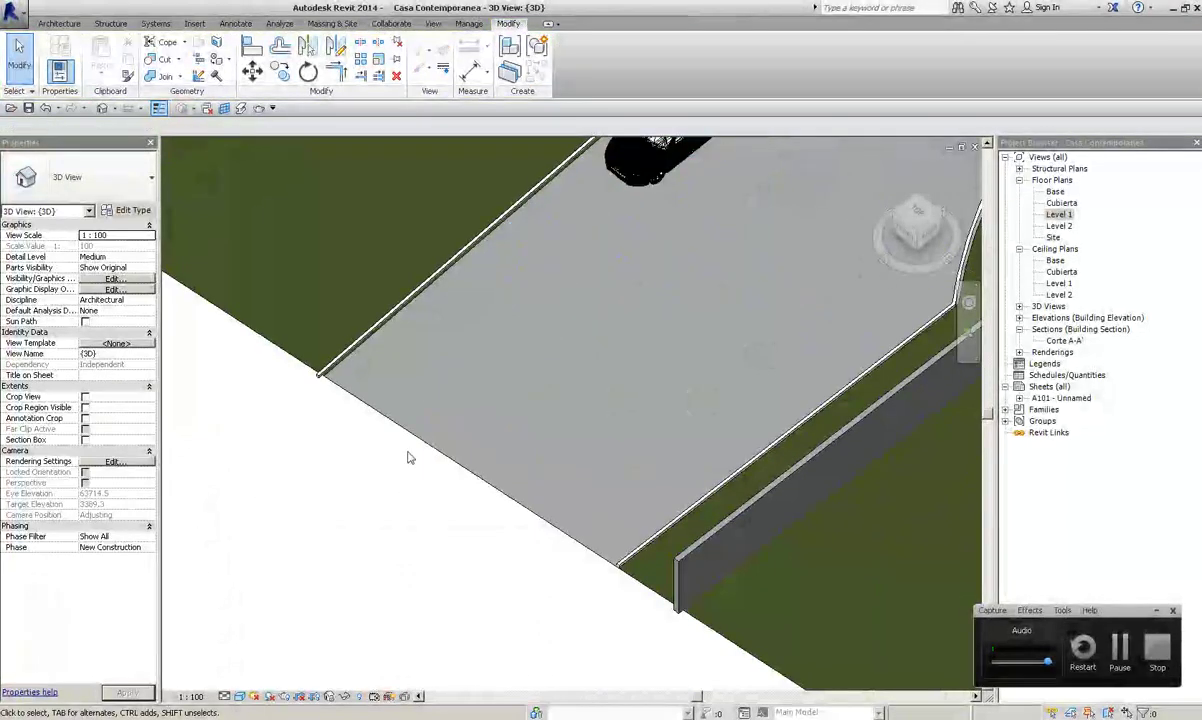
left_click(416, 433)
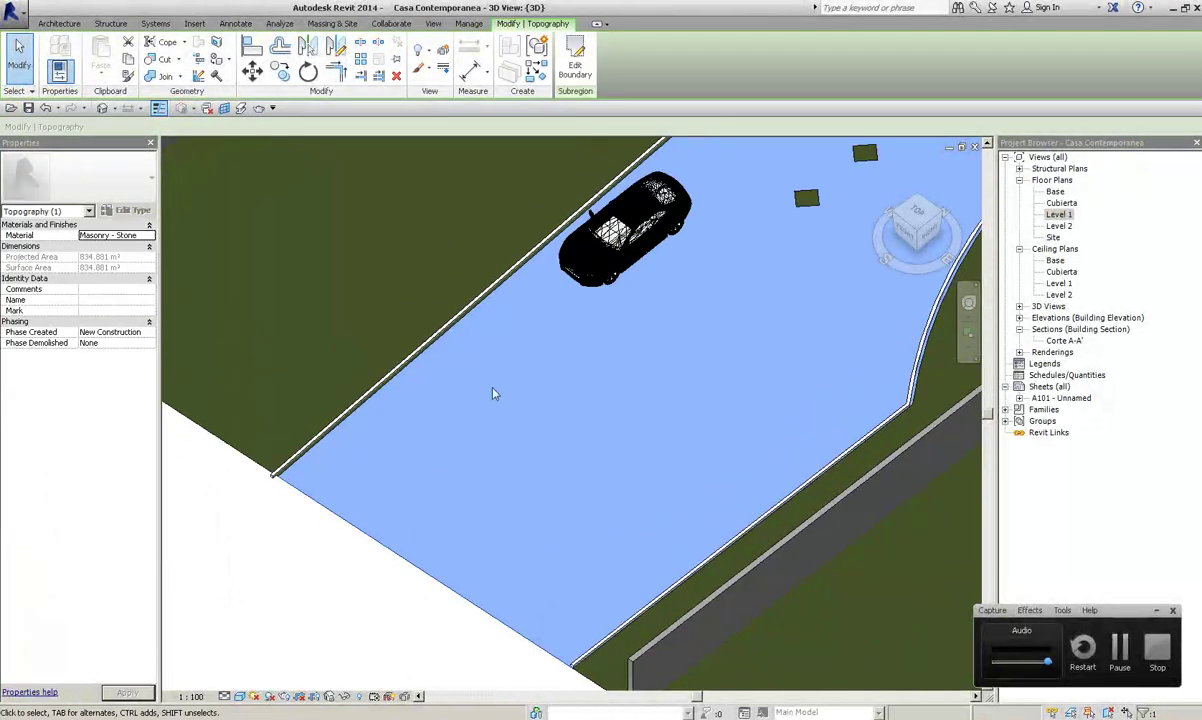
middle_click_drag(472, 408, 502, 352, "shift")
left_click(565, 268)
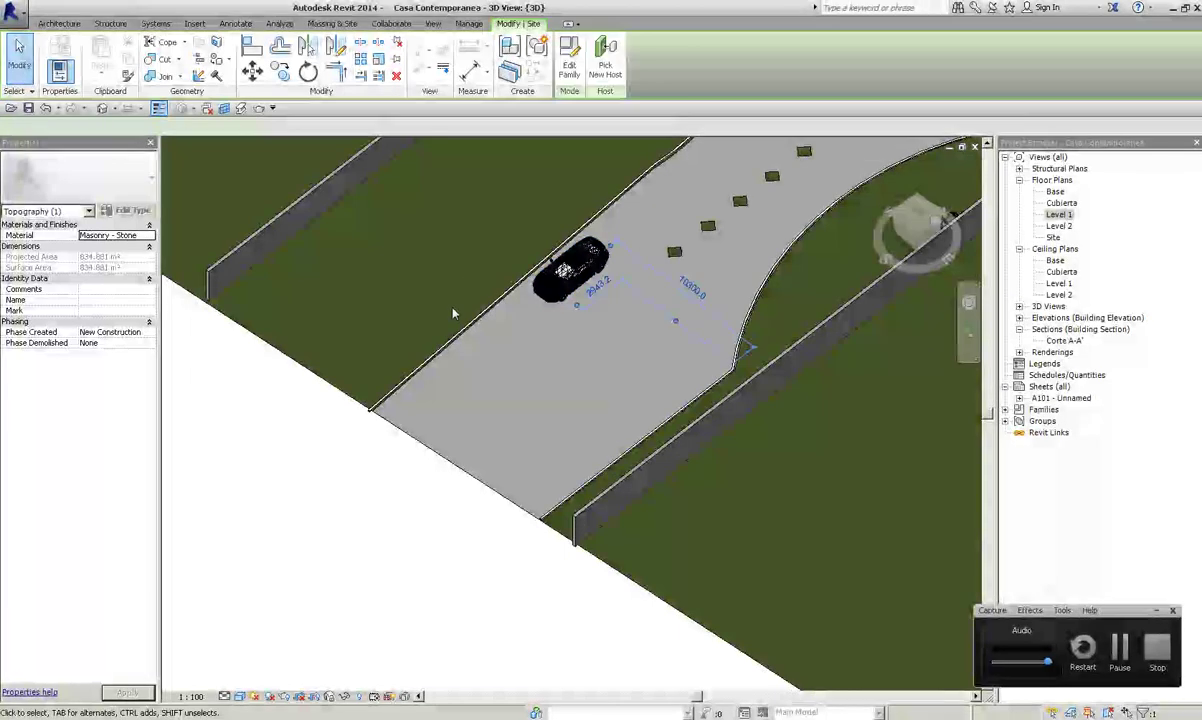
middle_click_drag(600, 400, 570, 455)
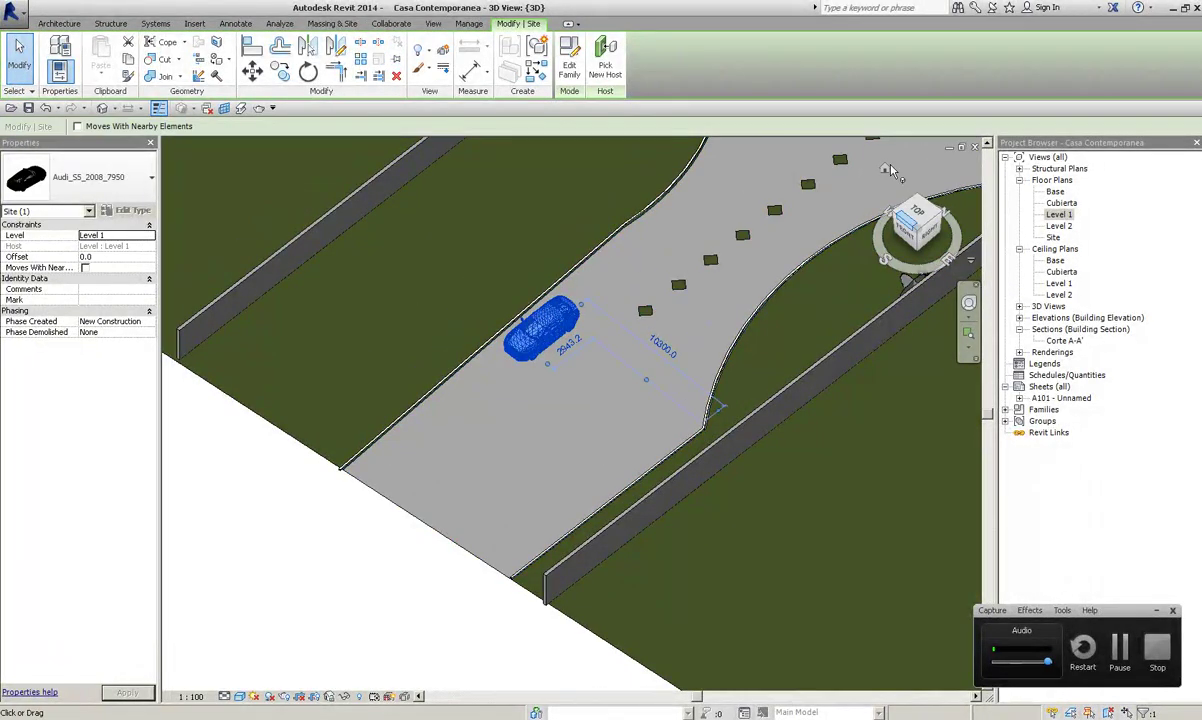
middle_click_drag(893, 172, 472, 295, "shift")
middle_click_drag(510, 251, 450, 540, "shift")
Step: Rehost the Audi onto the driveway surface subregion with Pick New Host
left_click(450, 541)
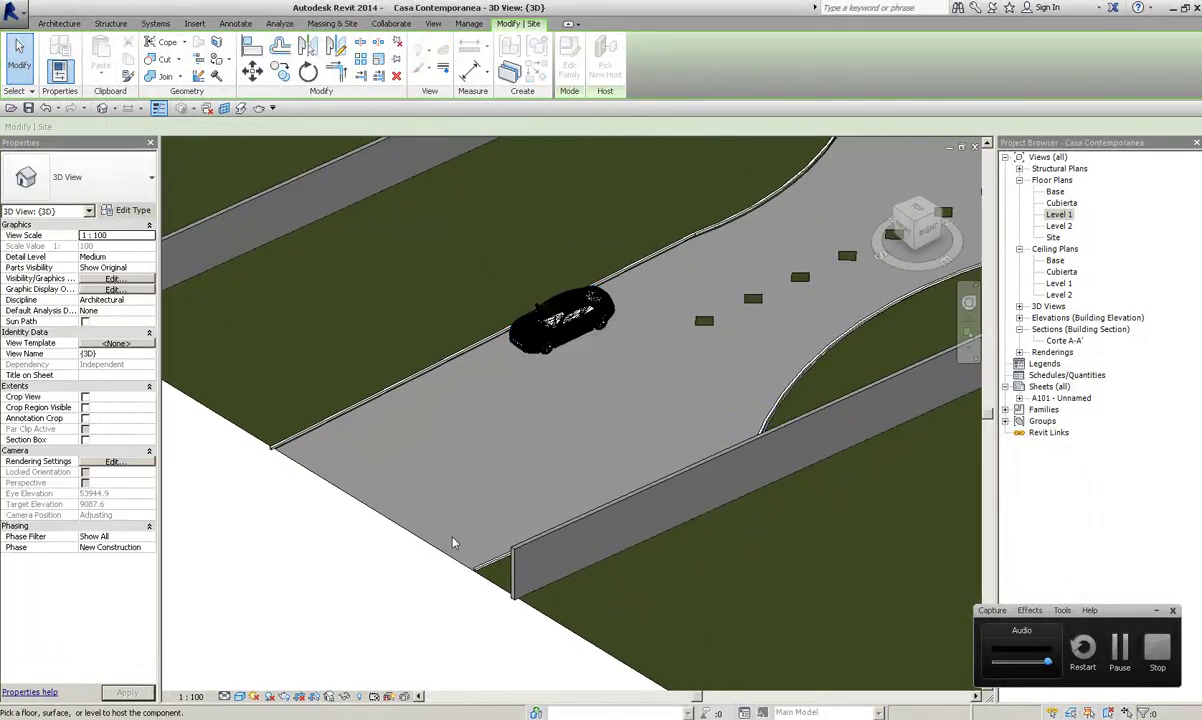
left_click(560, 326)
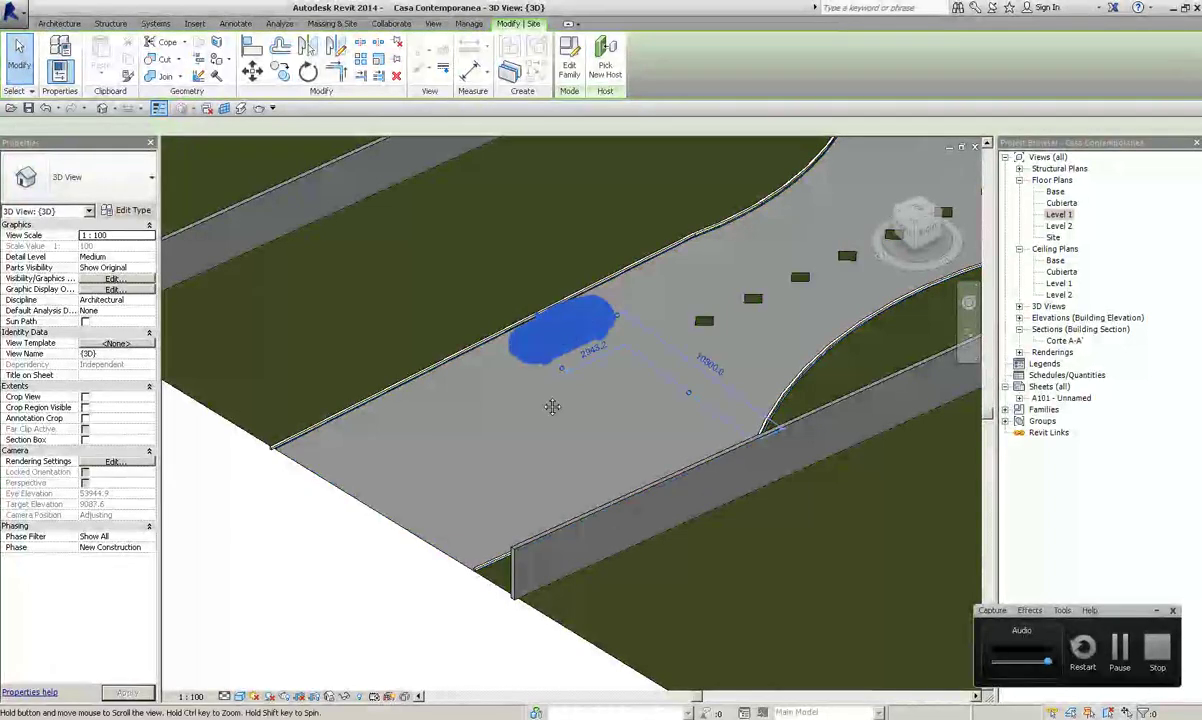
mouse_move(600, 330)
middle_mouse_down("shift")
mouse_move(650, 400)
mouse_move(707, 291)
middle_mouse_up("shift")
key("Escape")
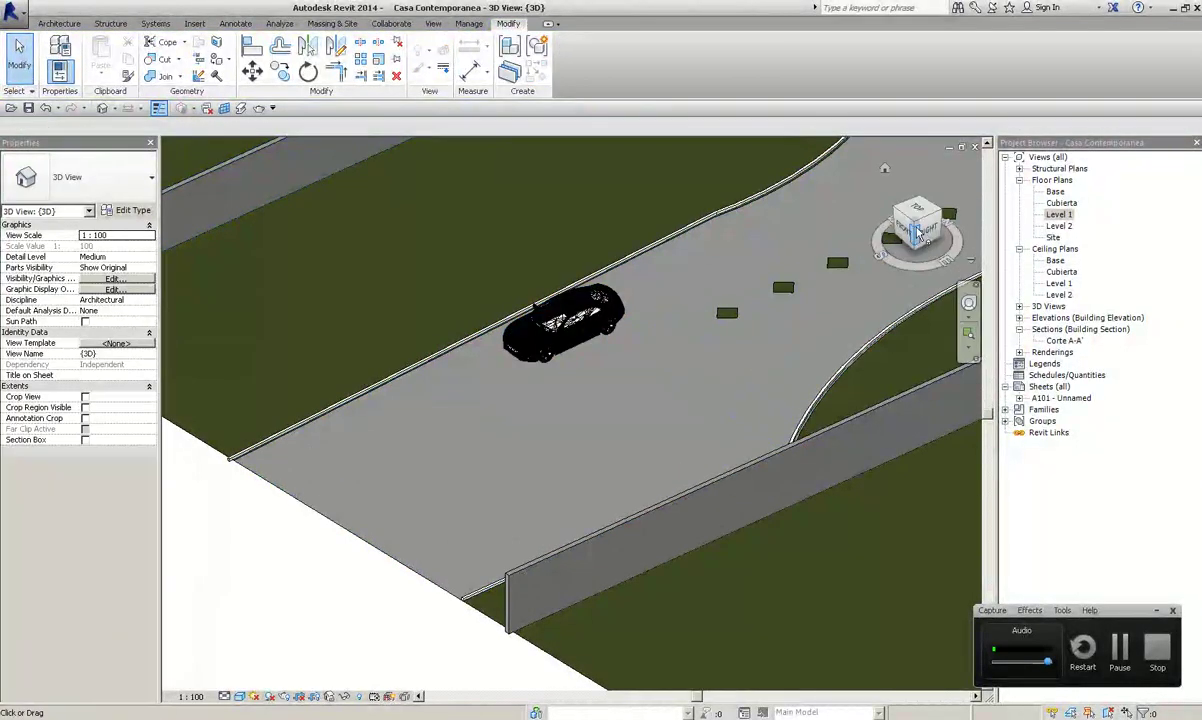
left_click_drag(915, 228, 763, 222)
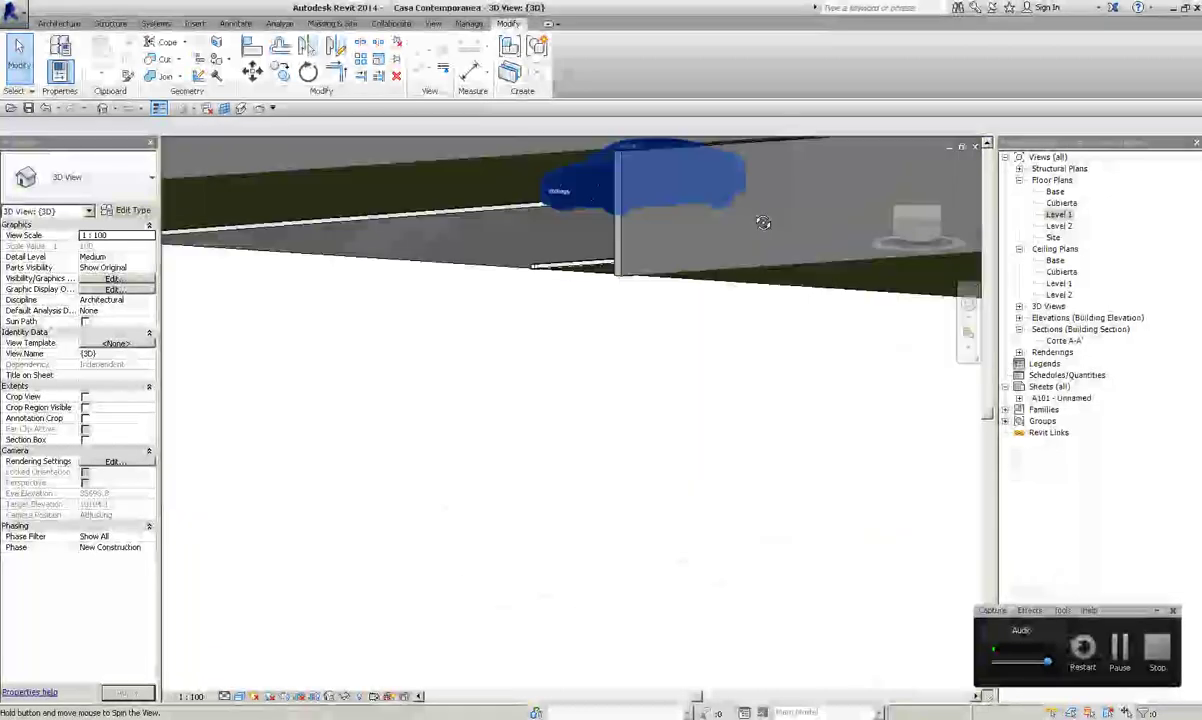
mouse_move(763, 222)
middle_mouse_down("shift")
mouse_move(748, 311)
mouse_move(767, 332)
middle_mouse_up("shift")
Step: View the Audi from the ViewCube Front face to confirm it sits at ground level
left_click(765, 285)
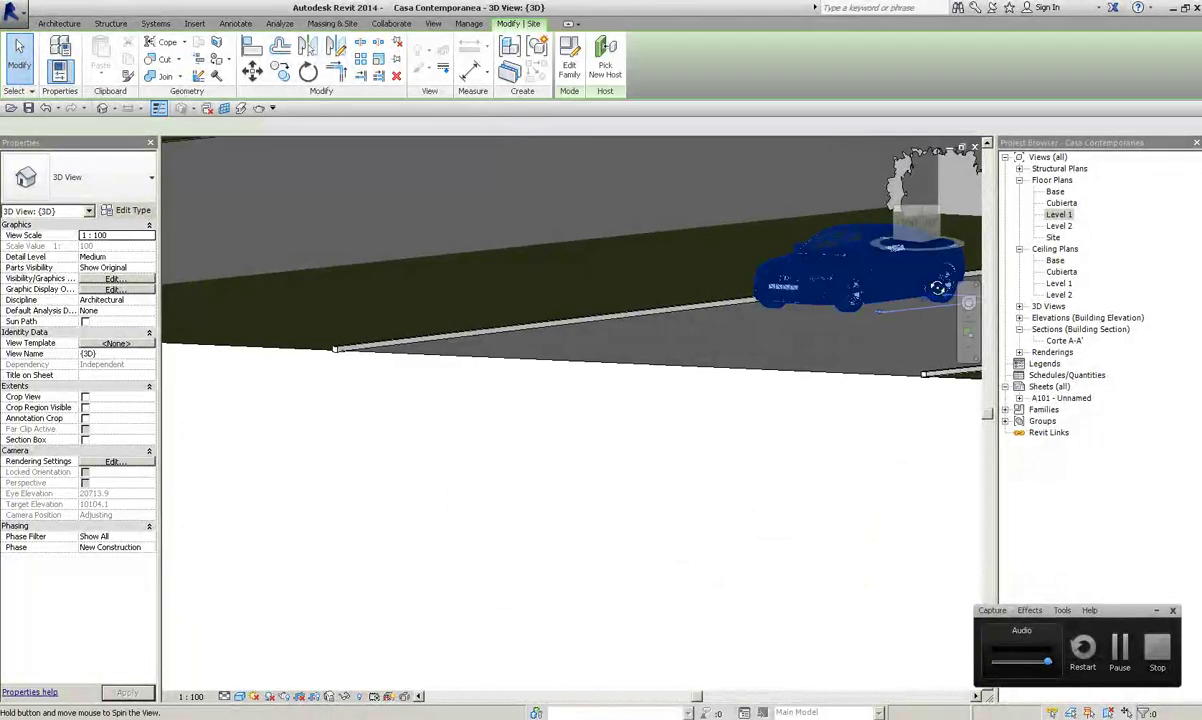
middle_click_drag(938, 287, 922, 222, "shift")
left_click(922, 222)
scroll(650, 300, "up", 3)
mouse_move(650, 300)
middle_mouse_down()
mouse_move(649, 441)
mouse_move(609, 614)
middle_mouse_up()
left_click(609, 614)
scroll(512, 497, "up", 3)
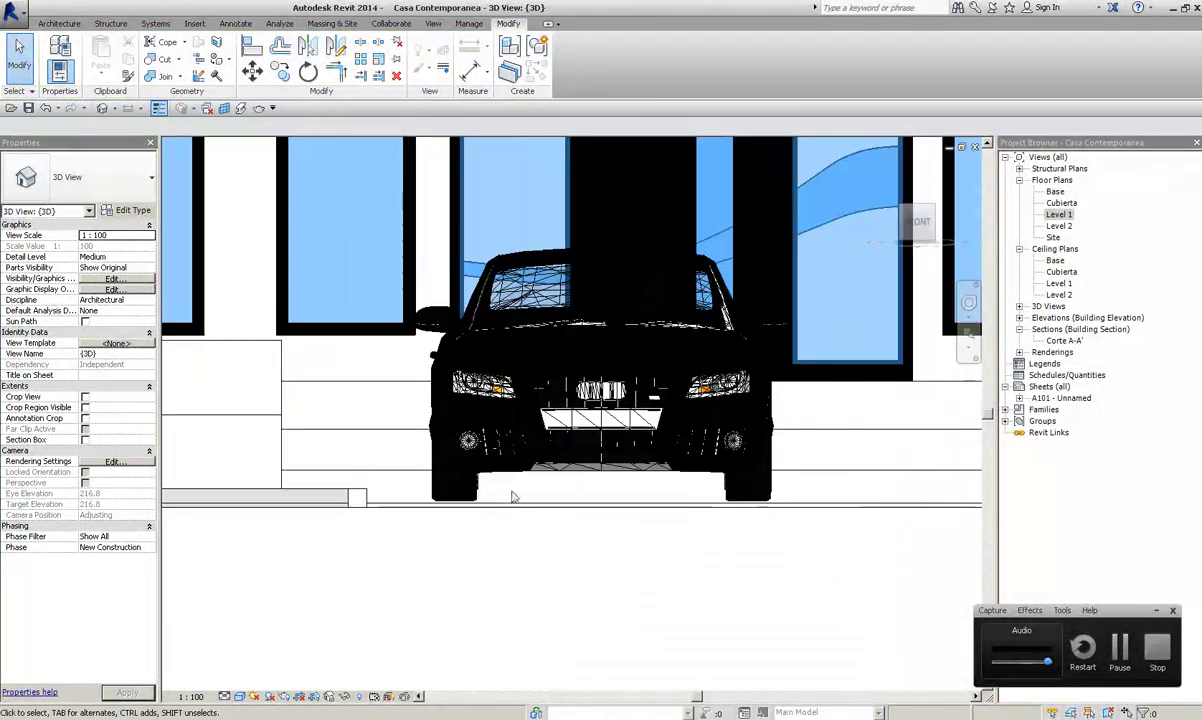
scroll(512, 497, "up", 4)
scroll(429, 528, "down", 2)
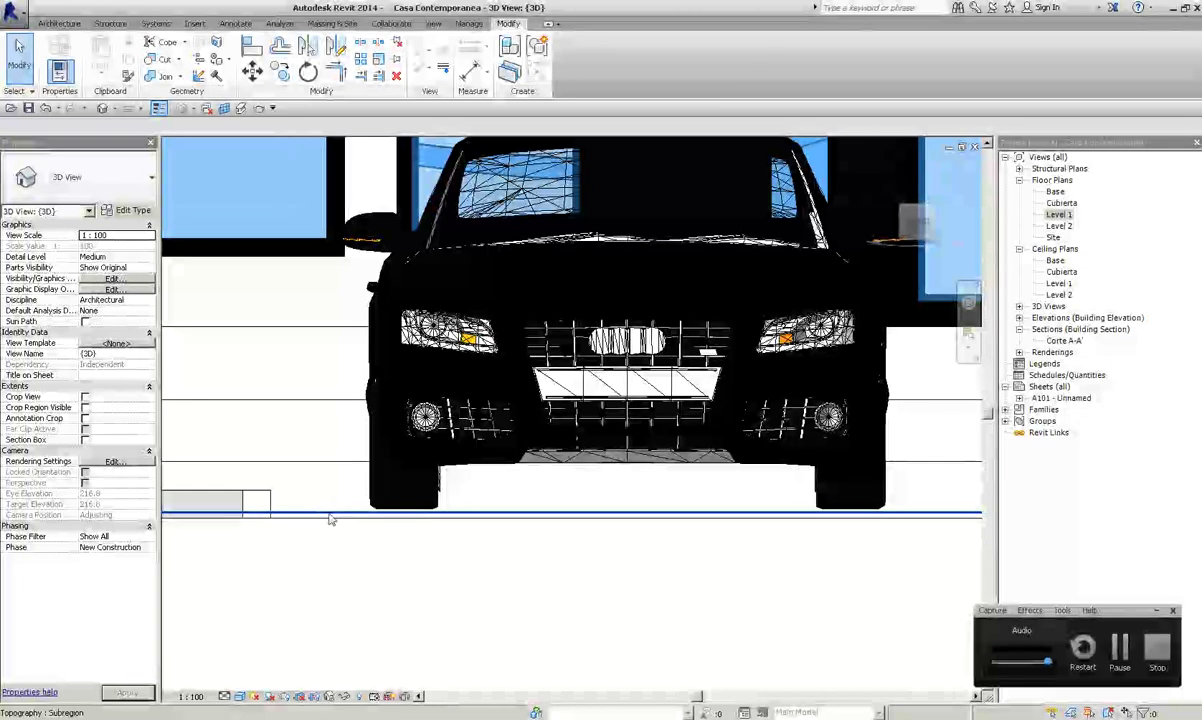
scroll(413, 488, "down", 2)
left_click(411, 488)
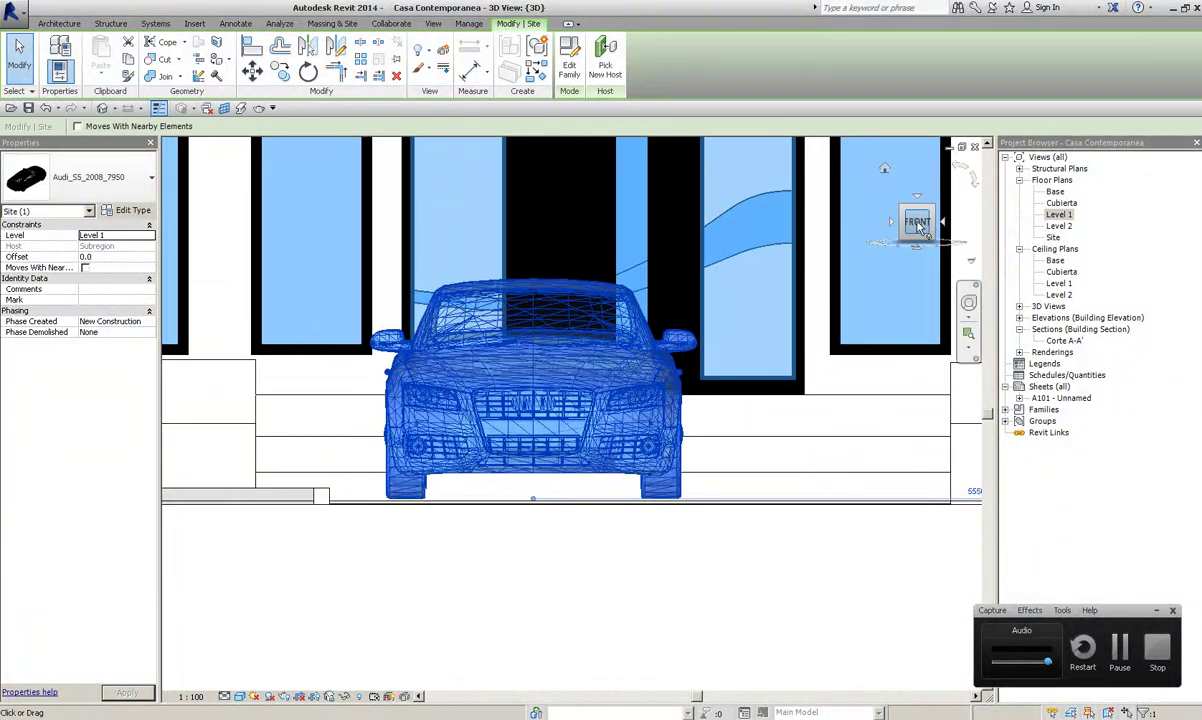
left_click_drag(918, 226, 647, 192)
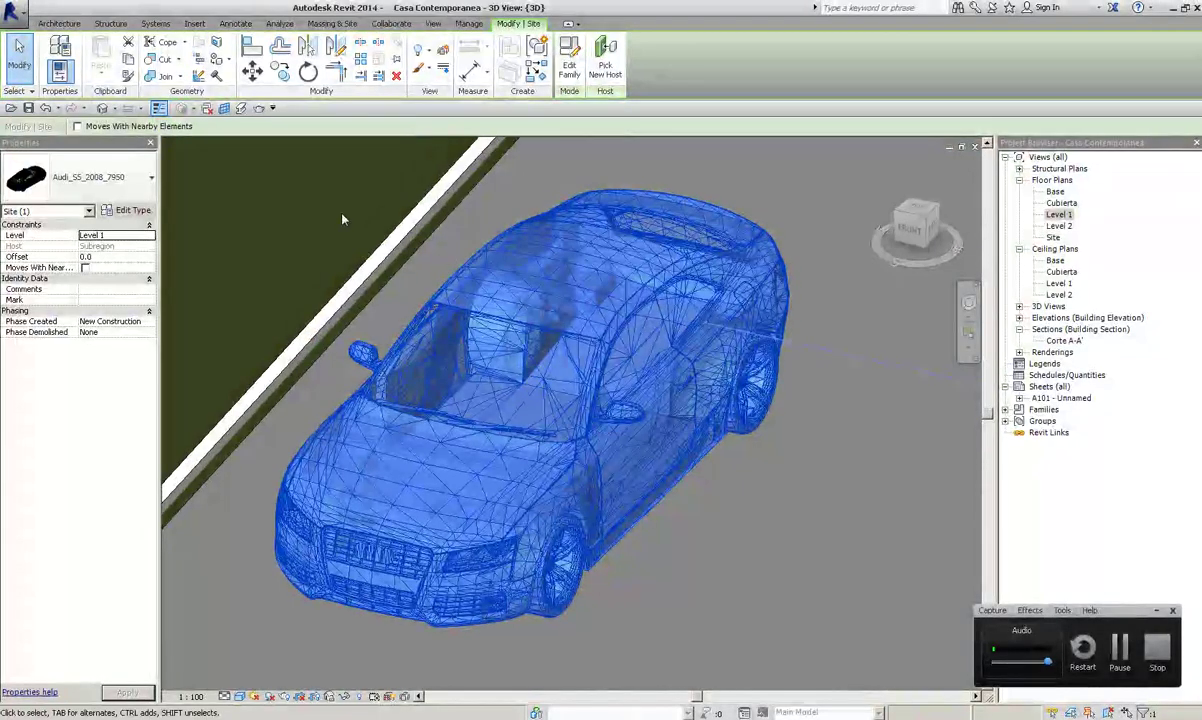
scroll(650, 459, "down", 5)
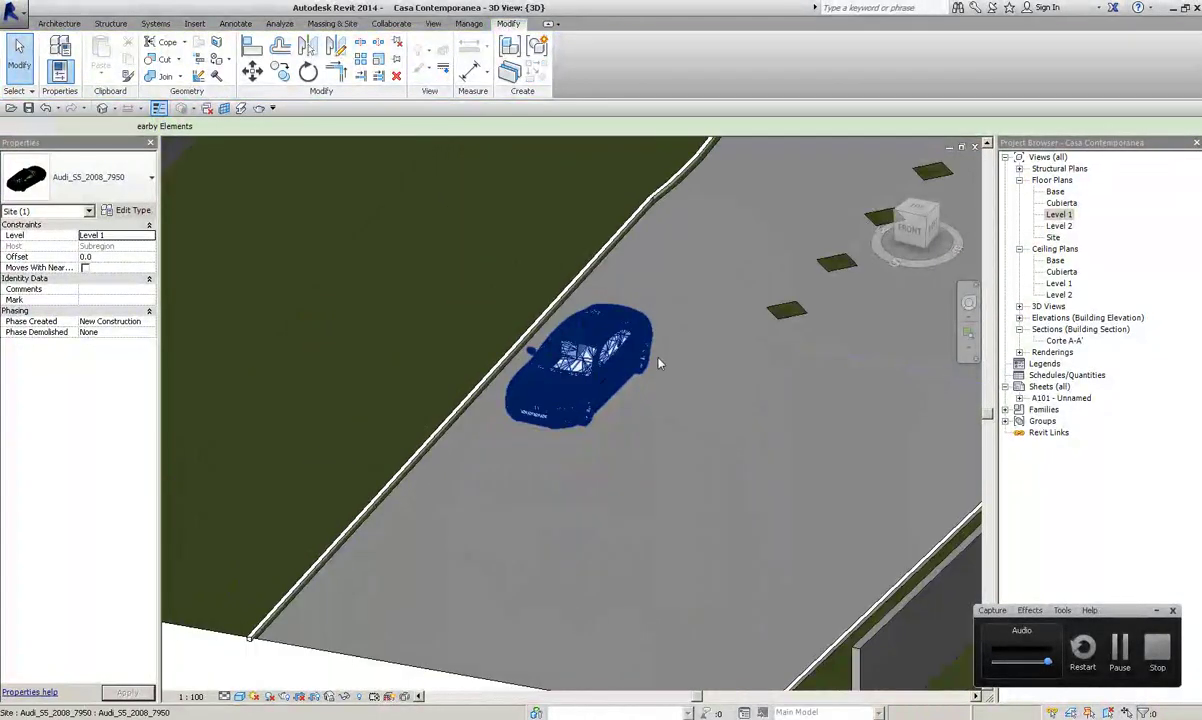
scroll(650, 459, "up", 3)
scroll(650, 459, "up", 3)
scroll(650, 459, "up", 2)
scroll(358, 309, "up", 2)
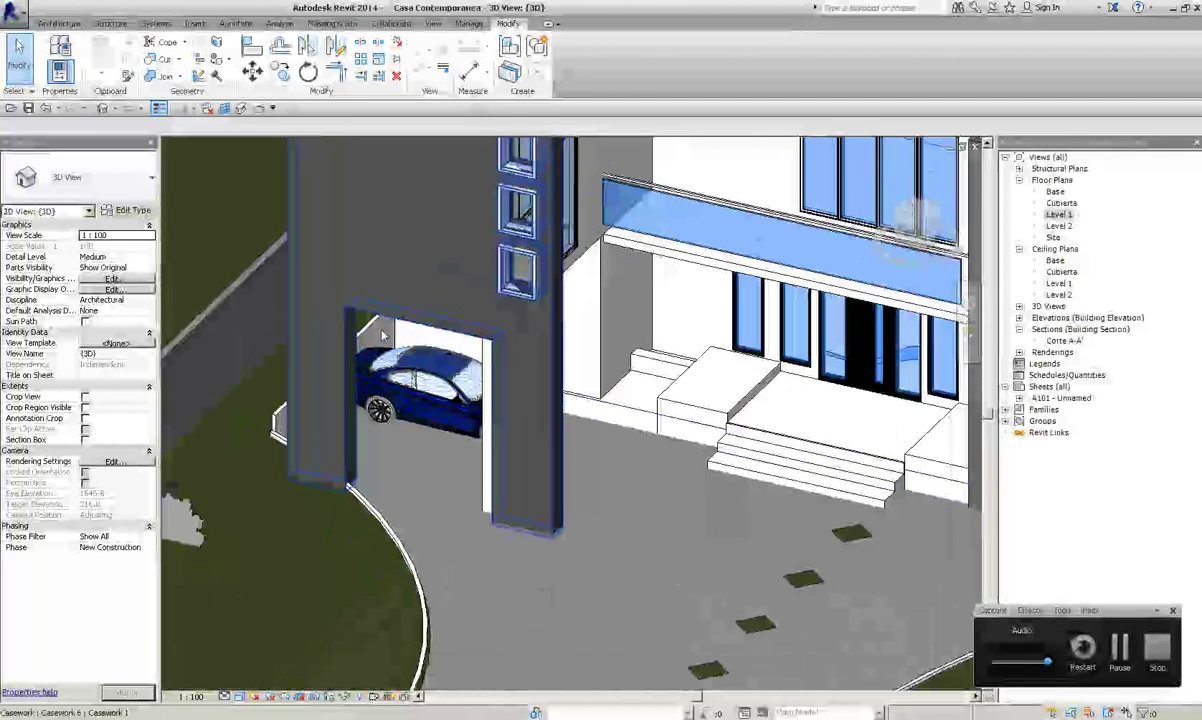
scroll(408, 375, "up", 2)
left_click(436, 409)
scroll(436, 409, "up", 1)
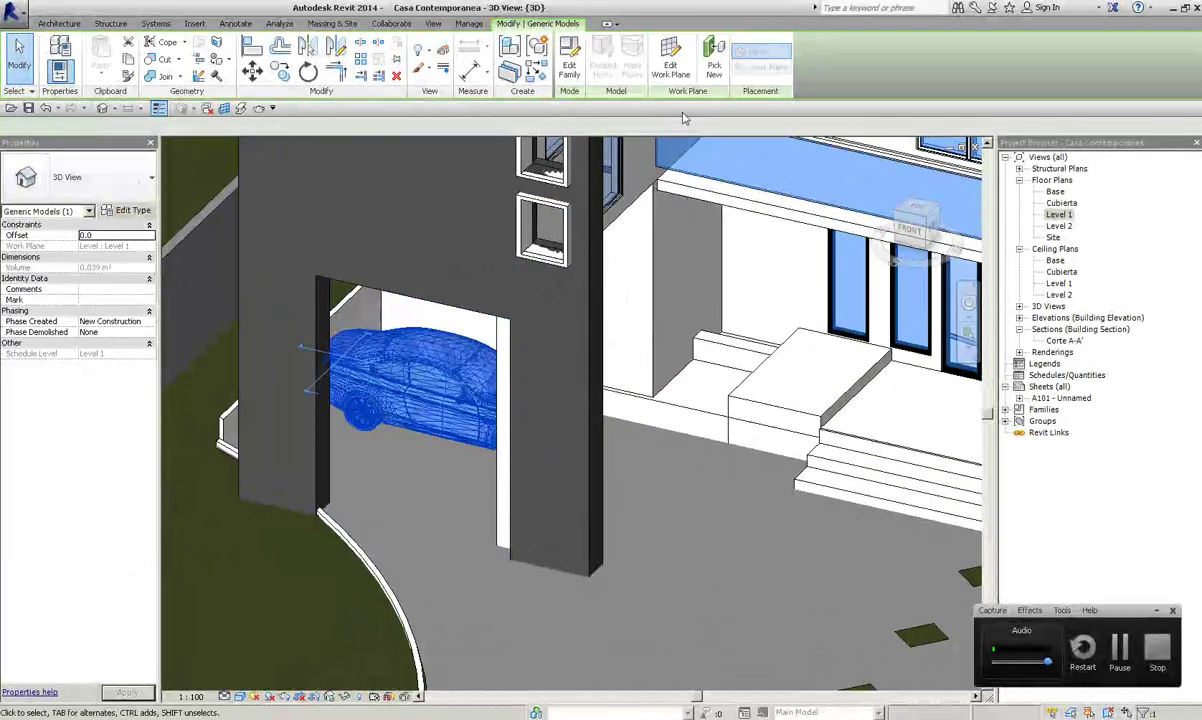
left_click(668, 70)
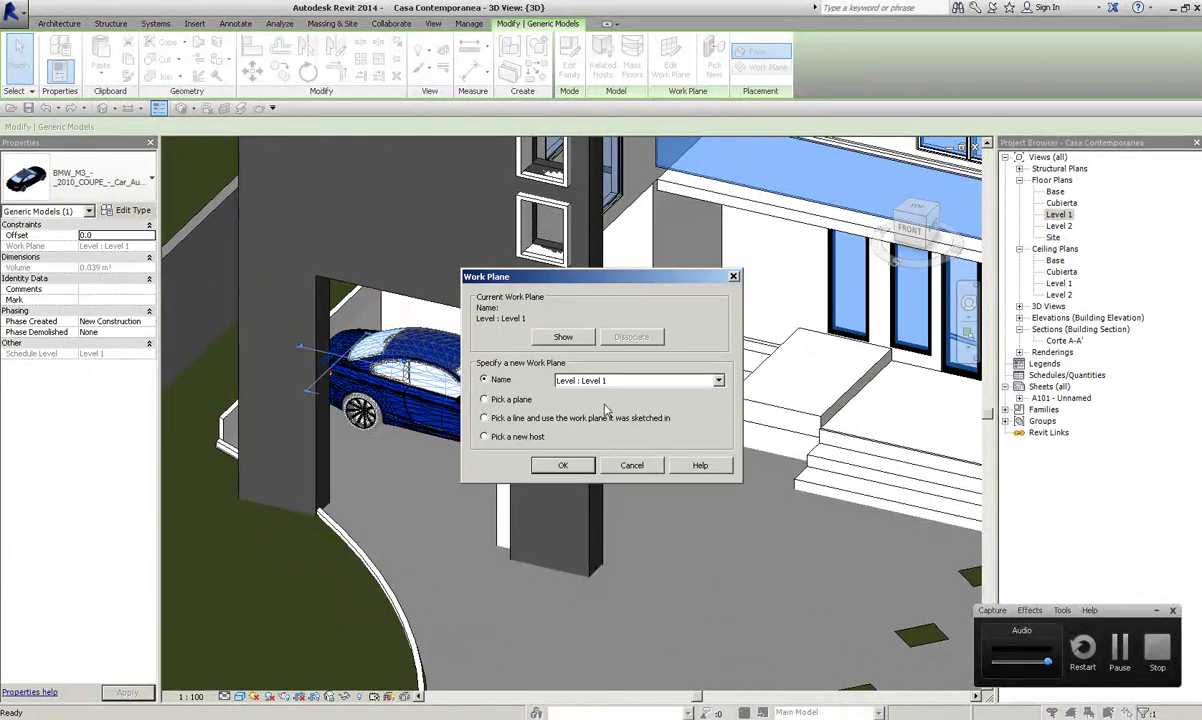
left_click(610, 380)
left_click(600, 393)
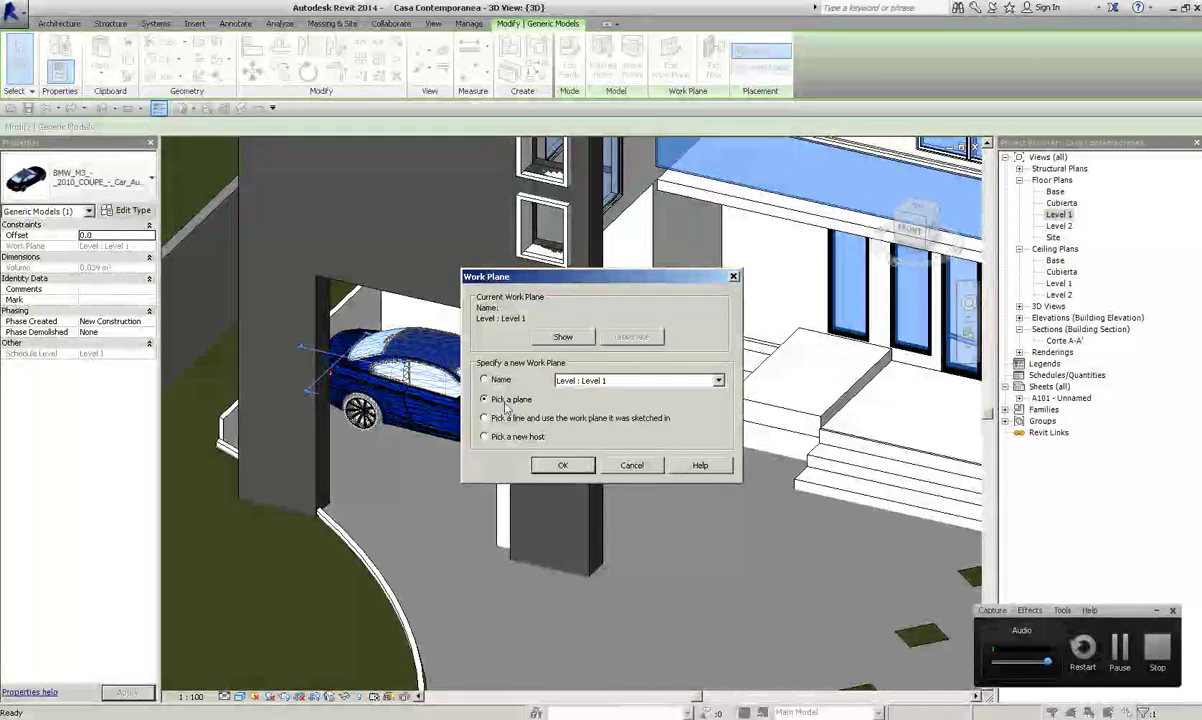
left_click(562, 465)
middle_click_drag(562, 465, 598, 348)
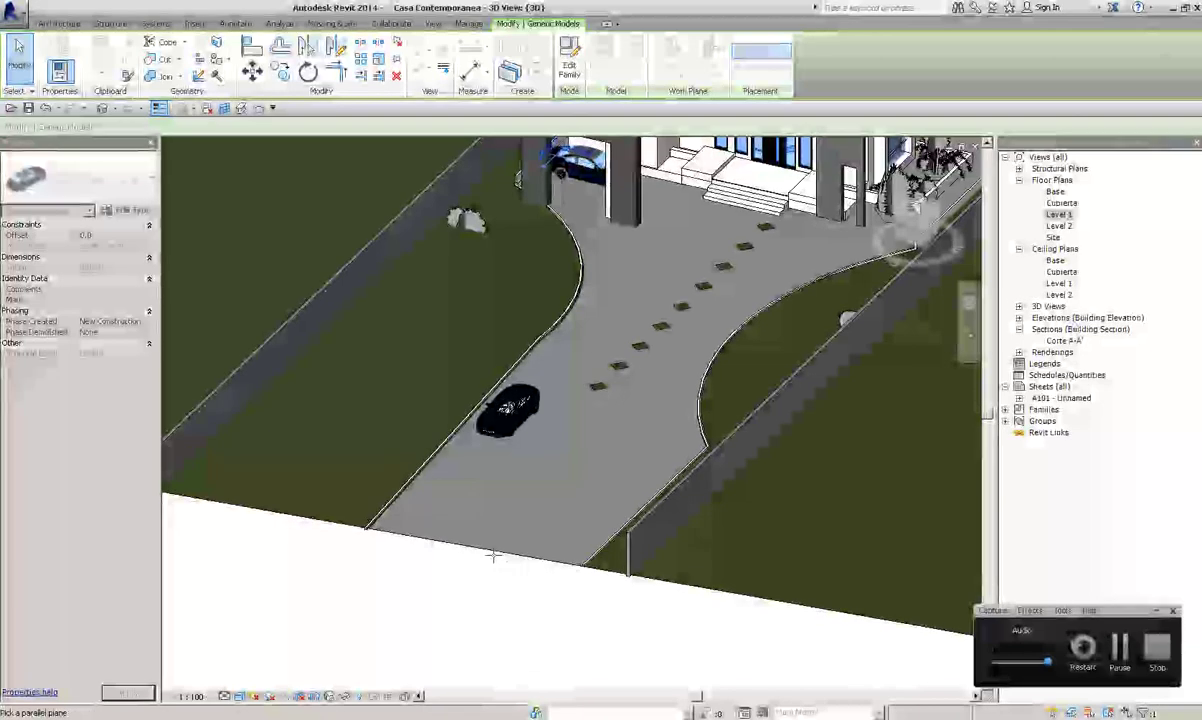
middle_click_drag(496, 548, 507, 564)
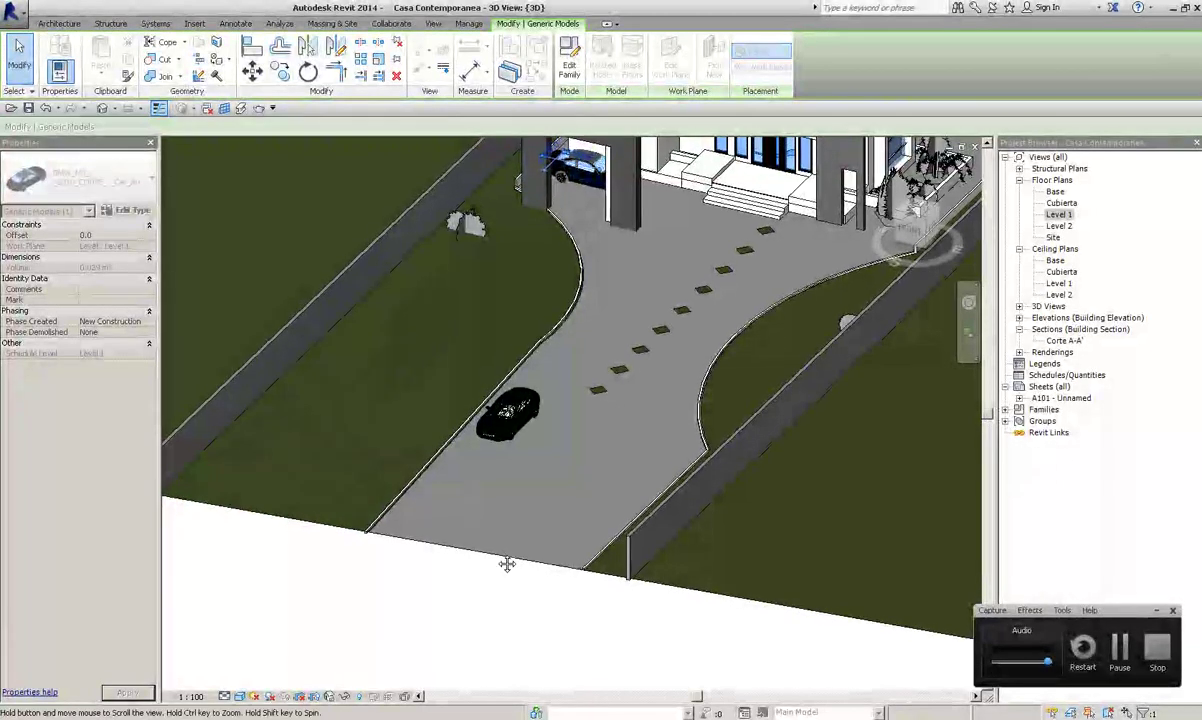
scroll(416, 411, "up", 5)
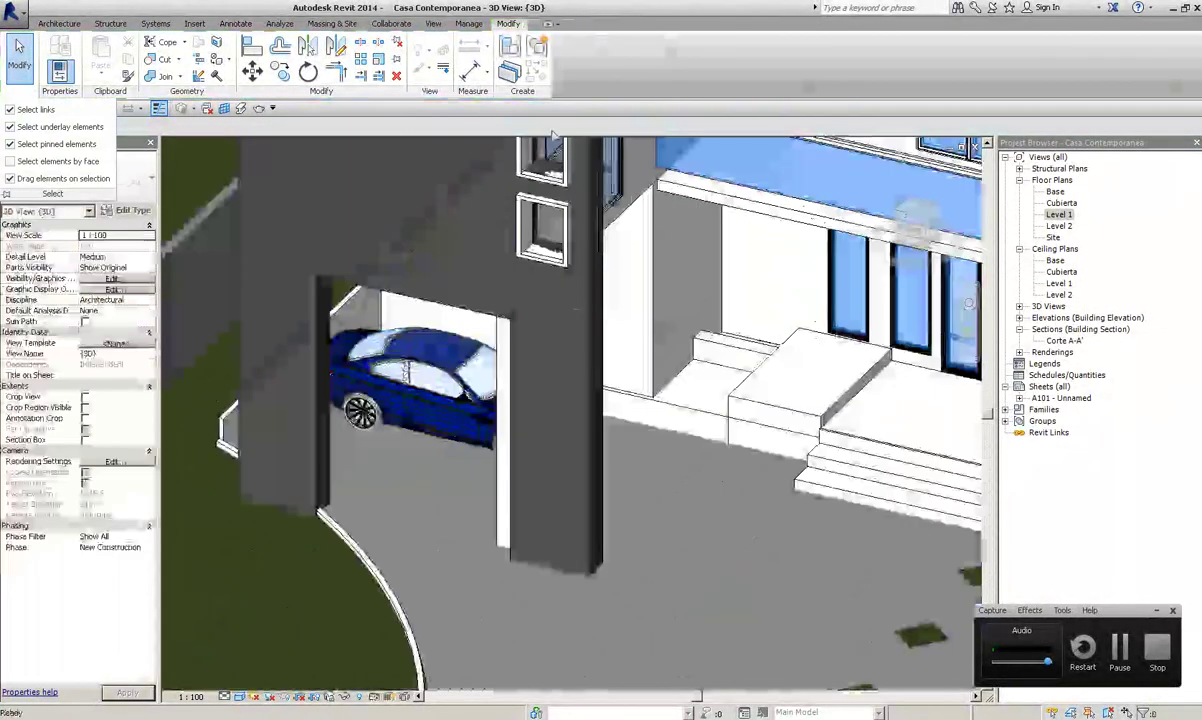
scroll(415, 478, "down", 5)
middle_click_drag(415, 478, 601, 228, "shift")
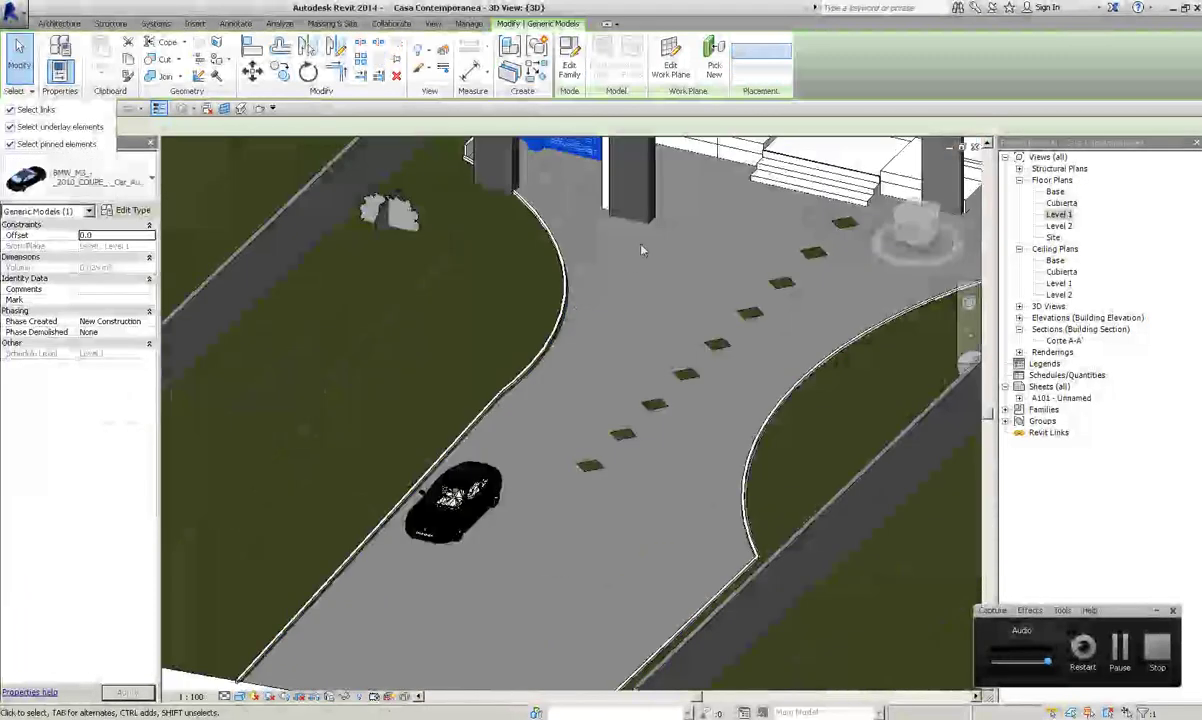
left_click(670, 65)
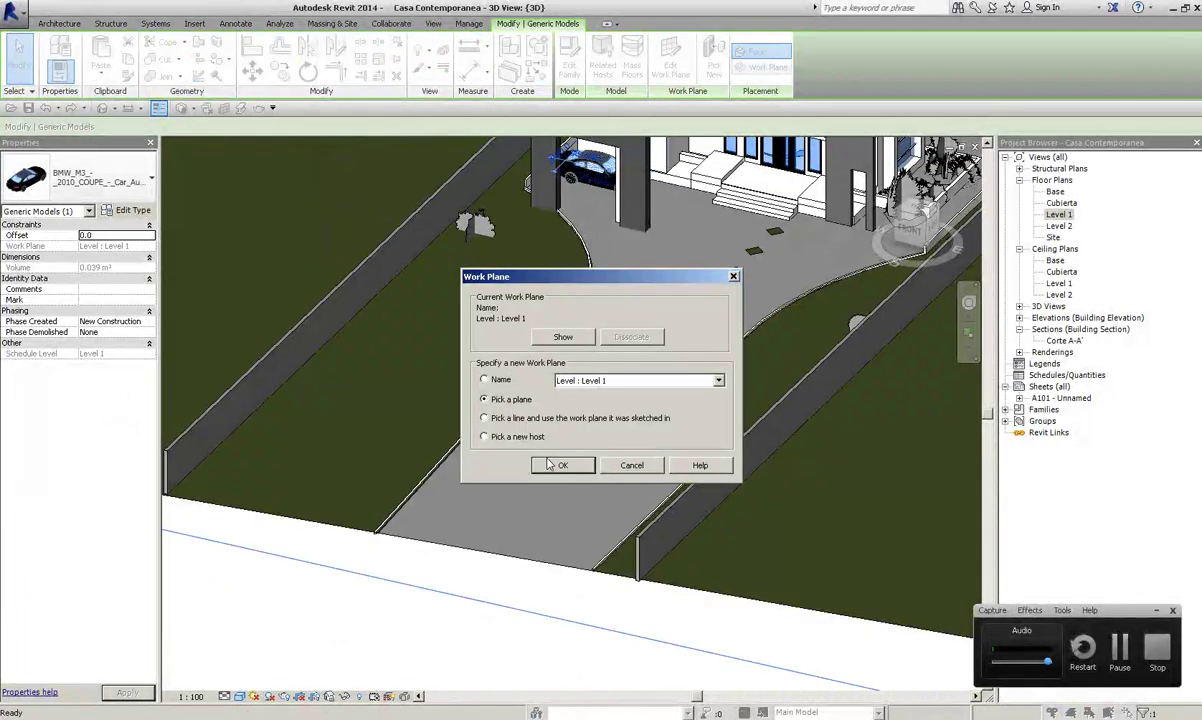
left_click(552, 465)
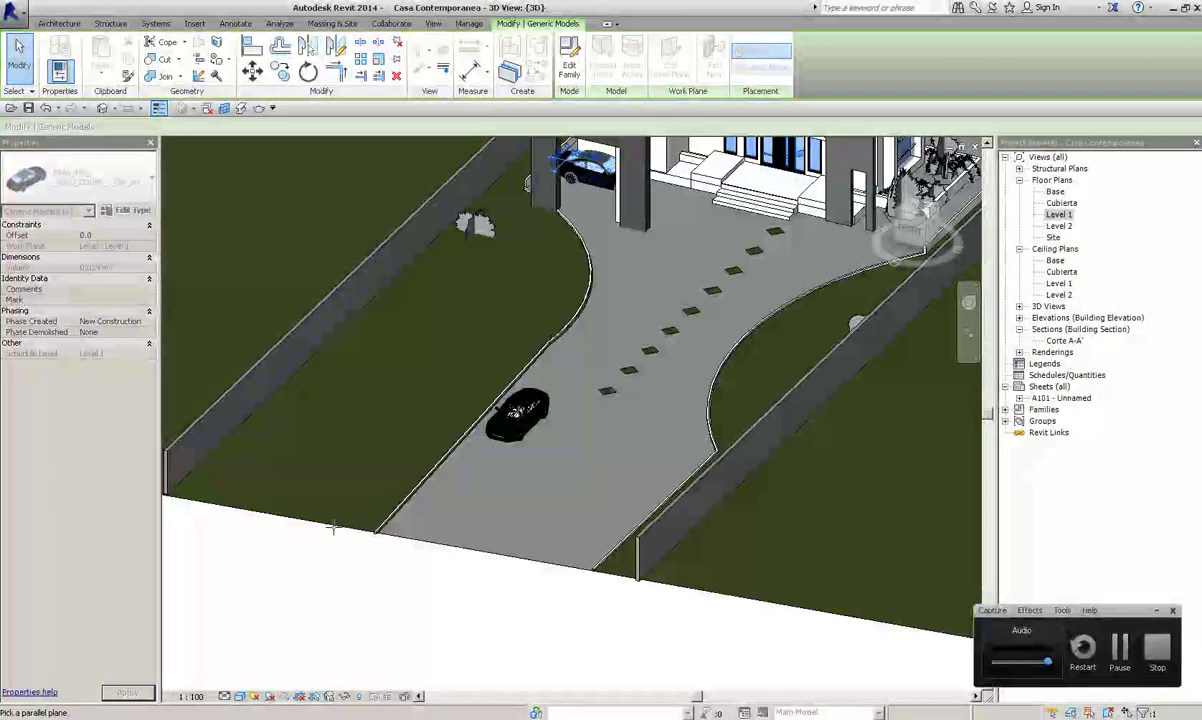
left_click(18, 46)
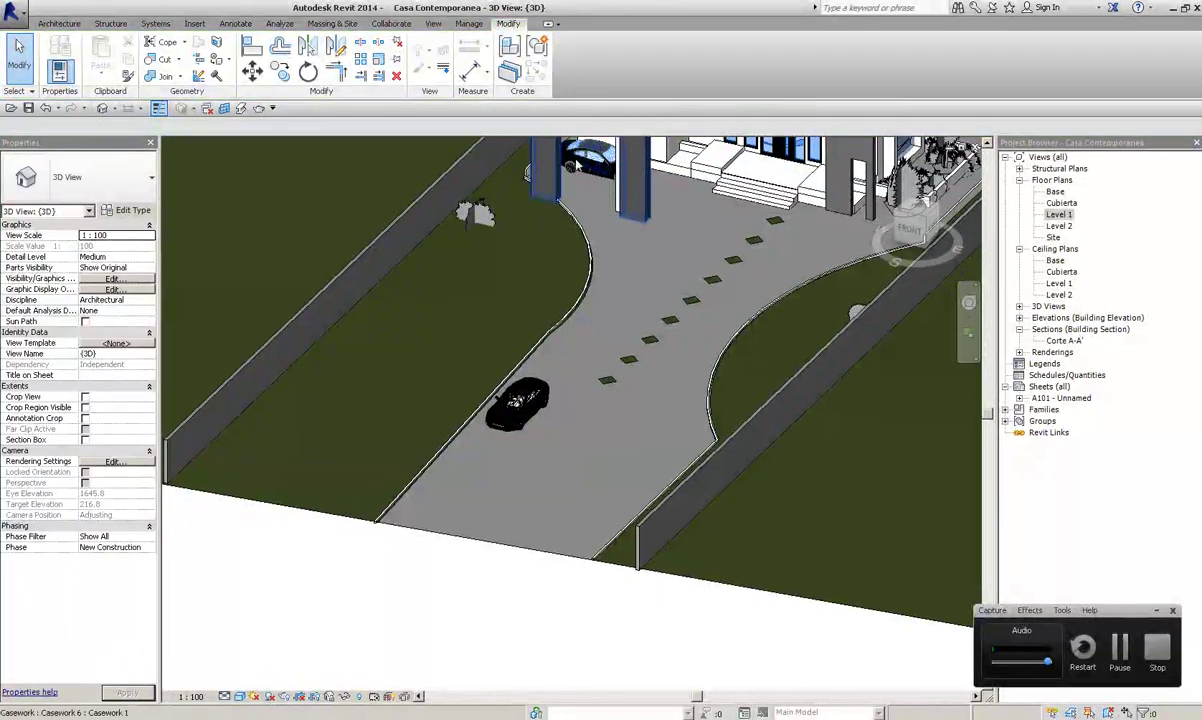
middle_click_drag(574, 248, 520, 420)
left_click(535, 335)
Step: Edit the BMW family, restore its view window, and open the imported car DWG's Type Properties
left_click(570, 68)
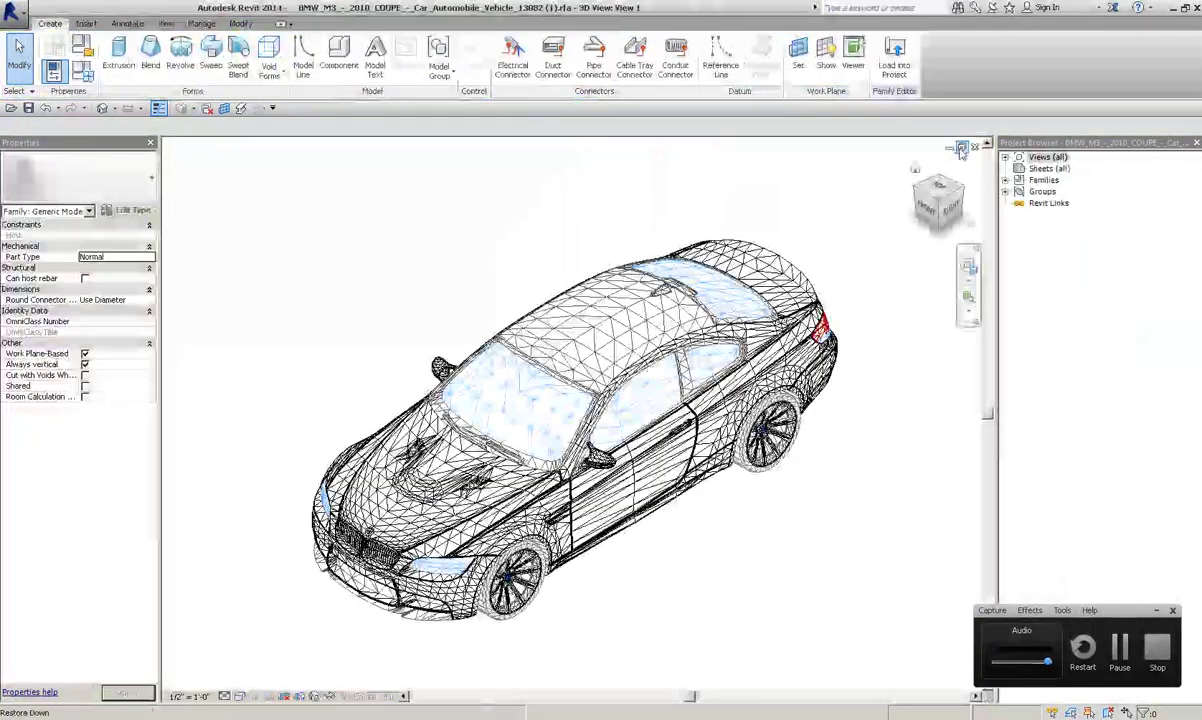
left_click(960, 148)
double_click(418, 180)
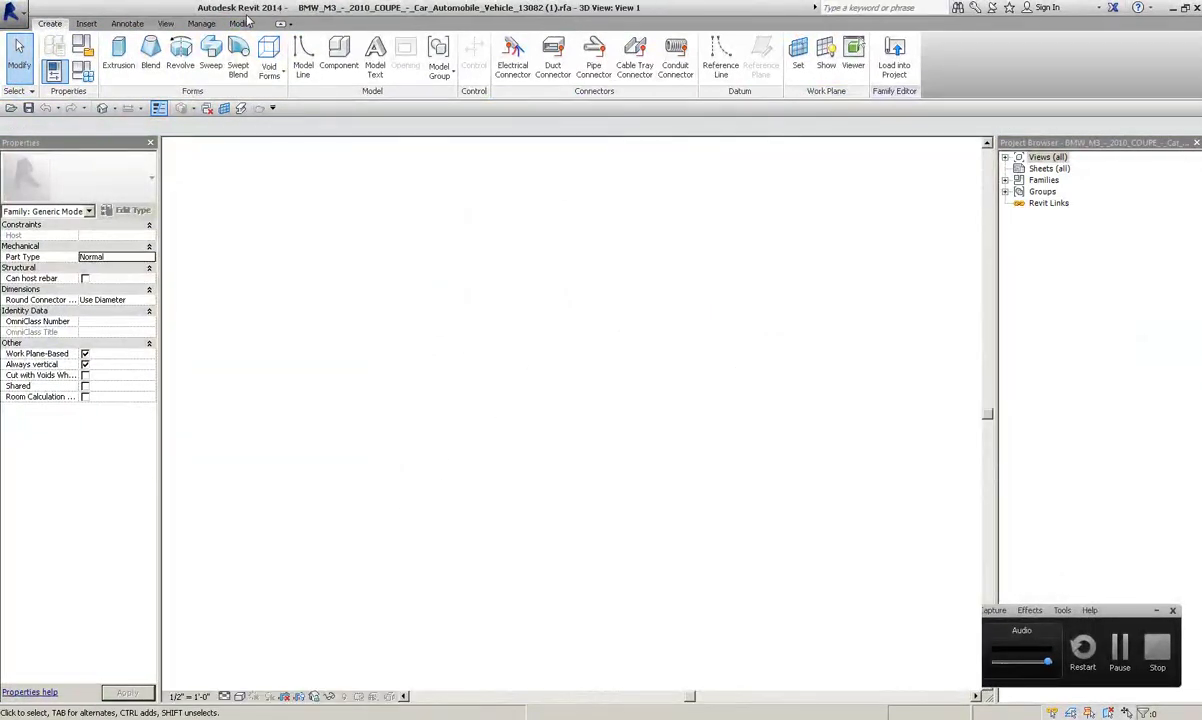
left_click(165, 23)
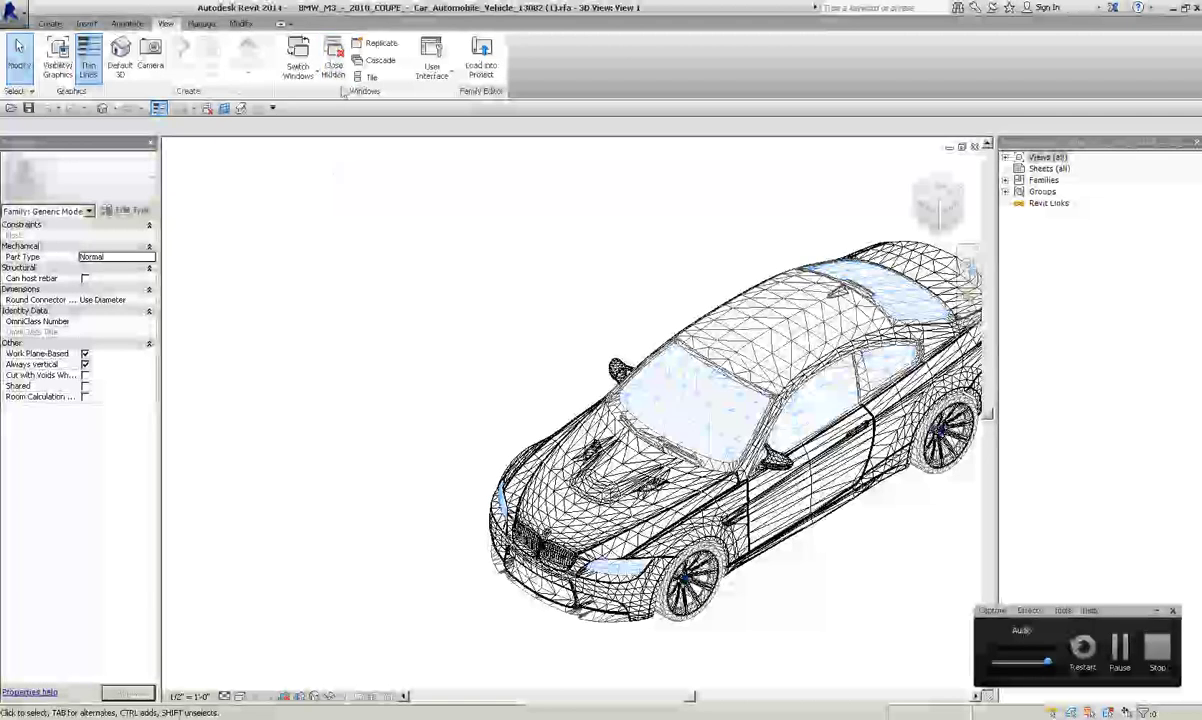
left_click(961, 147)
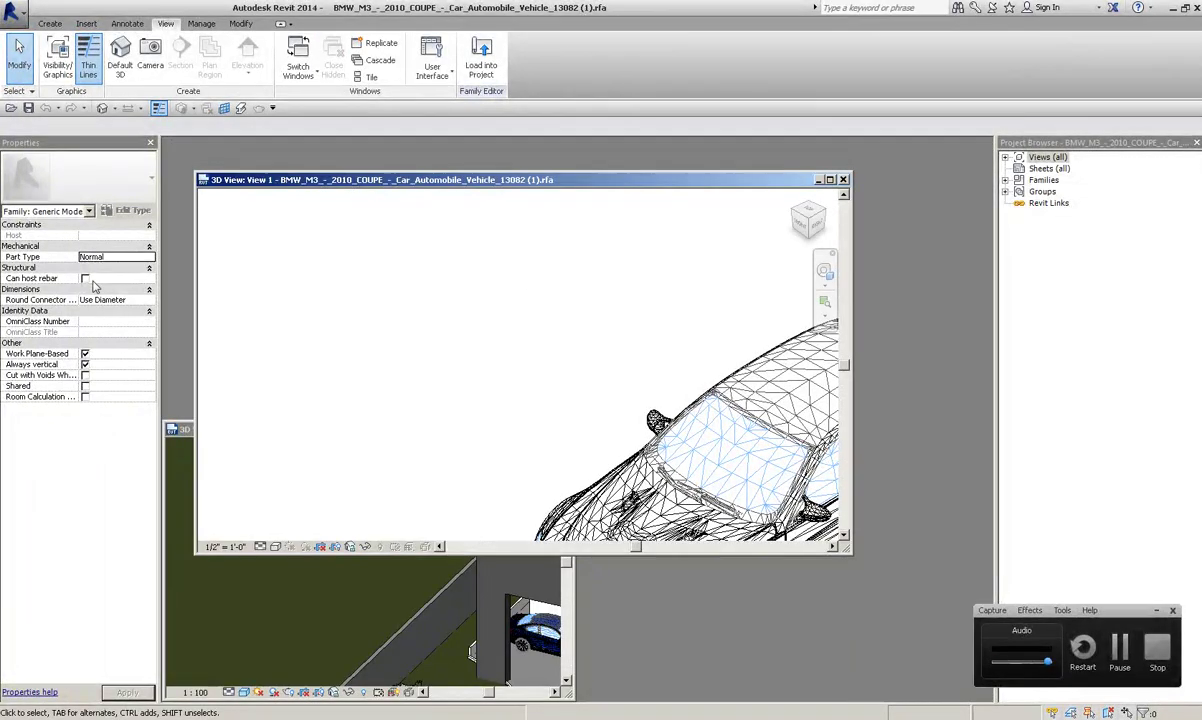
scroll(351, 300, "down", 3)
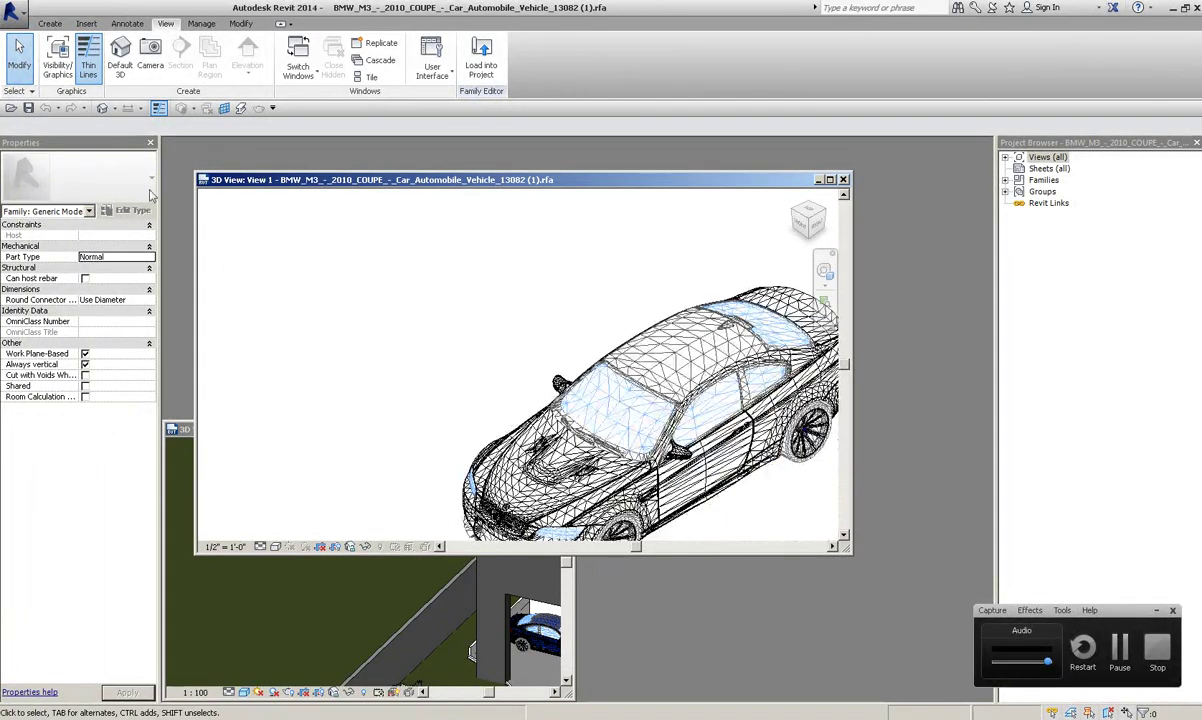
left_click(410, 300)
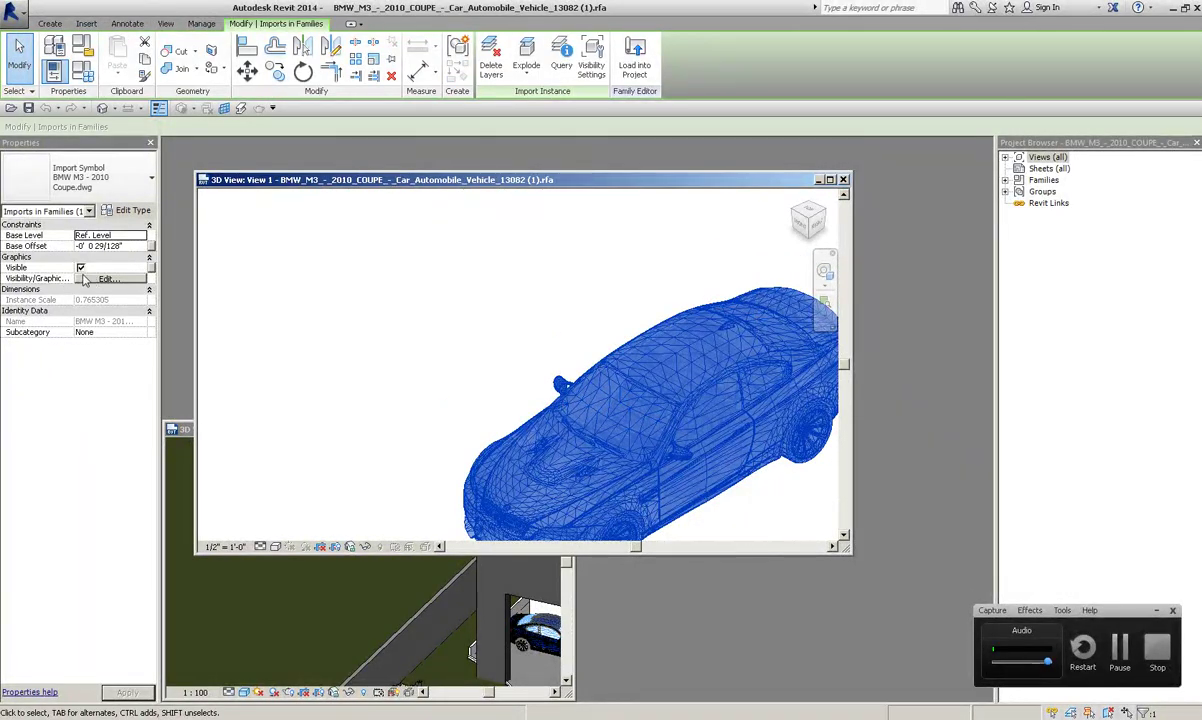
left_click(126, 210)
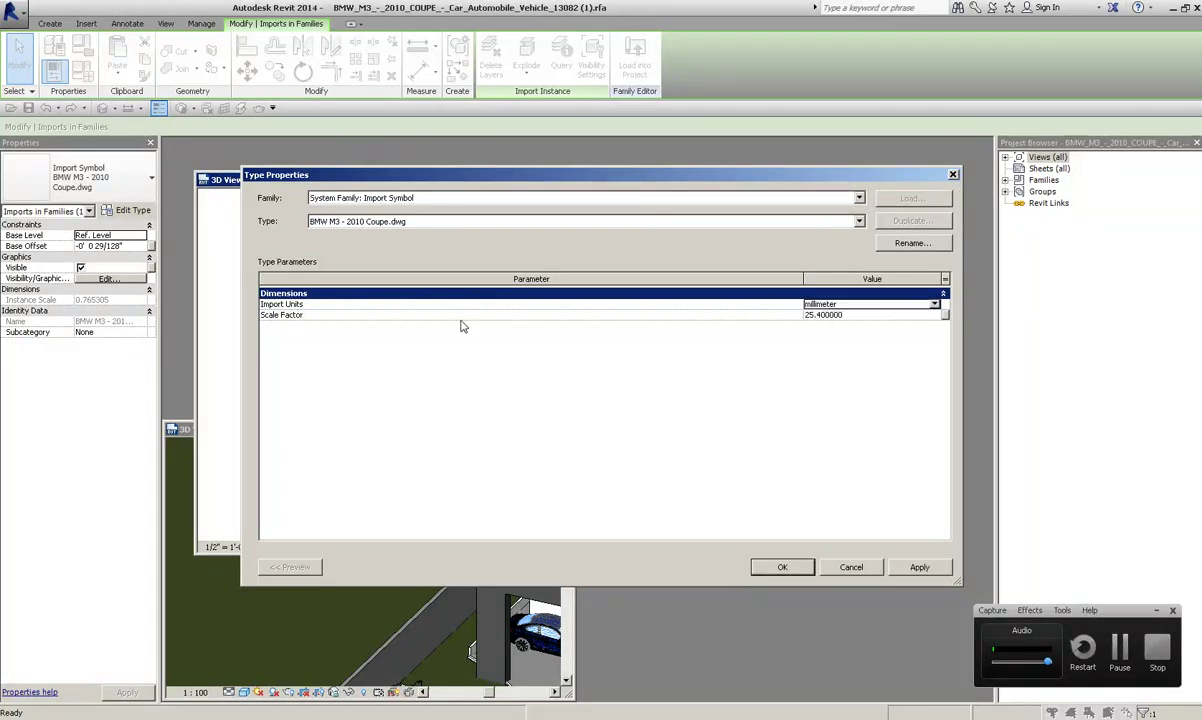
left_click(783, 567)
Step: Open the car family's Ref. Level floor plan and measure the car's length
left_click(554, 225)
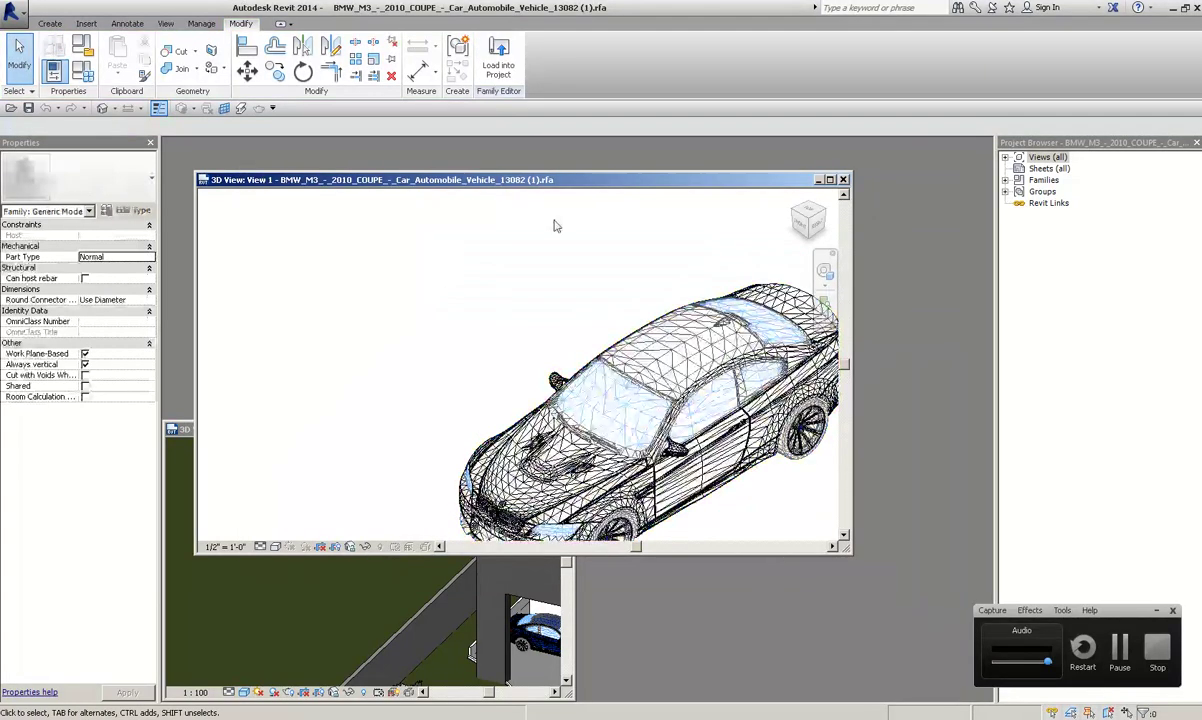
left_click(806, 216)
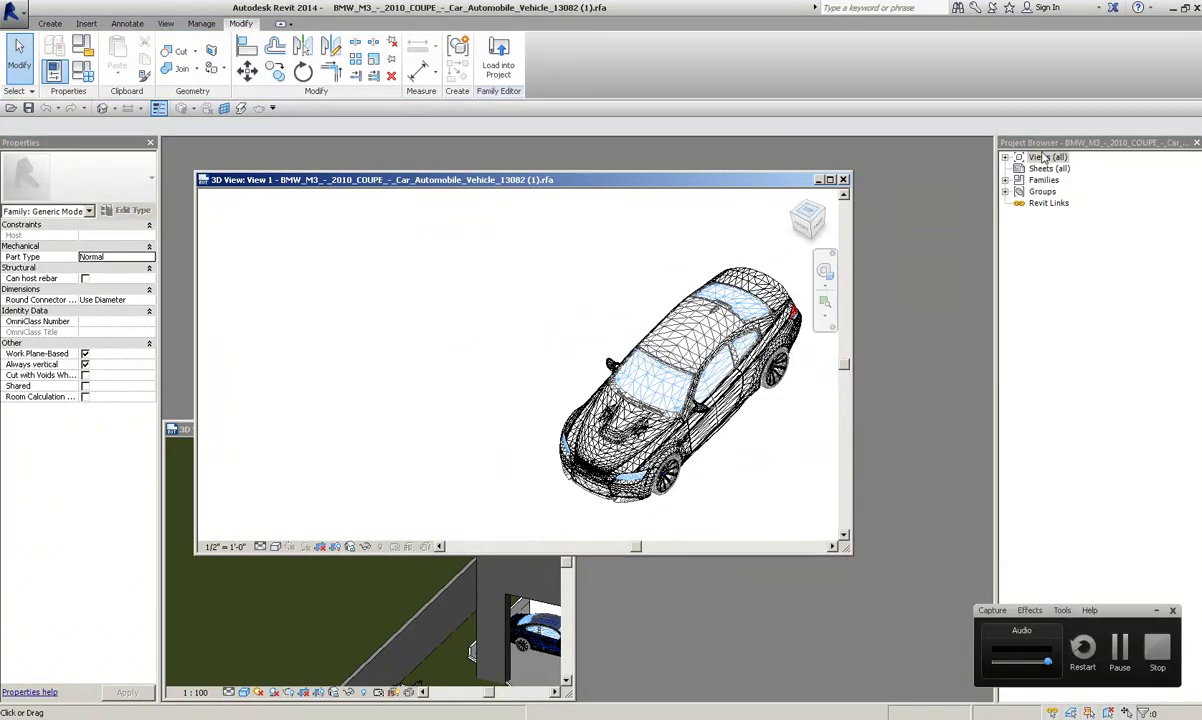
double_click(1047, 157)
left_click(1051, 168)
double_click(1062, 180)
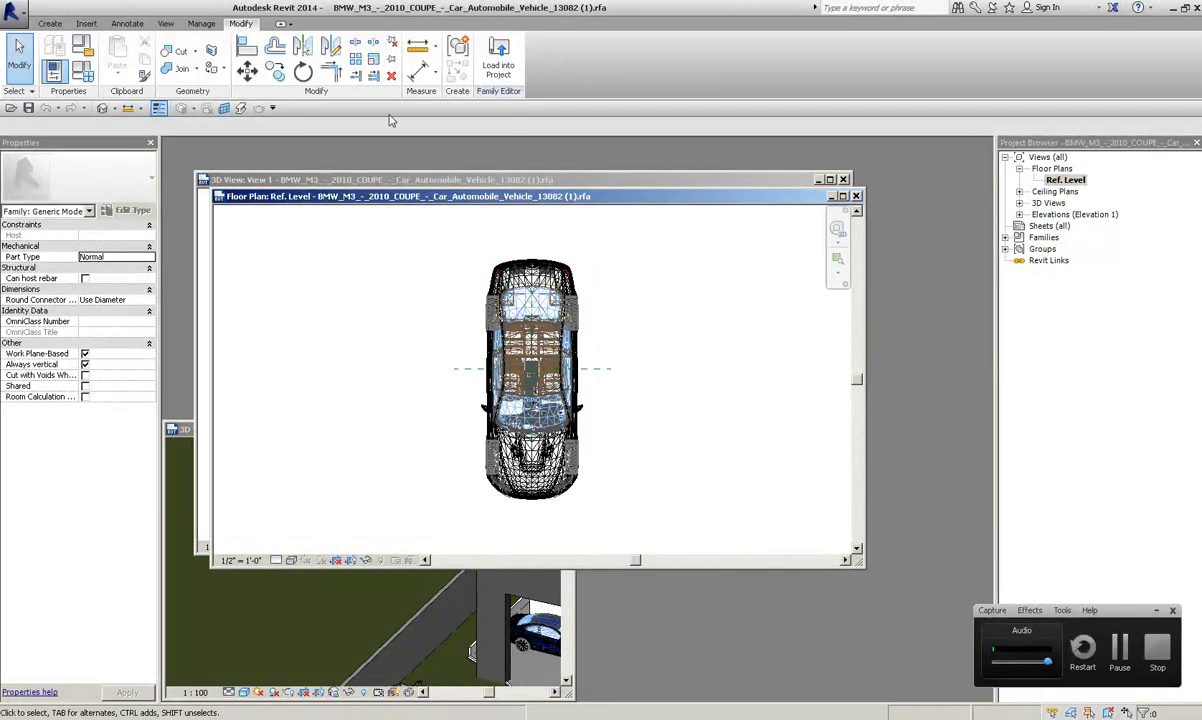
scroll(663, 384, "down", 2)
left_click(661, 383)
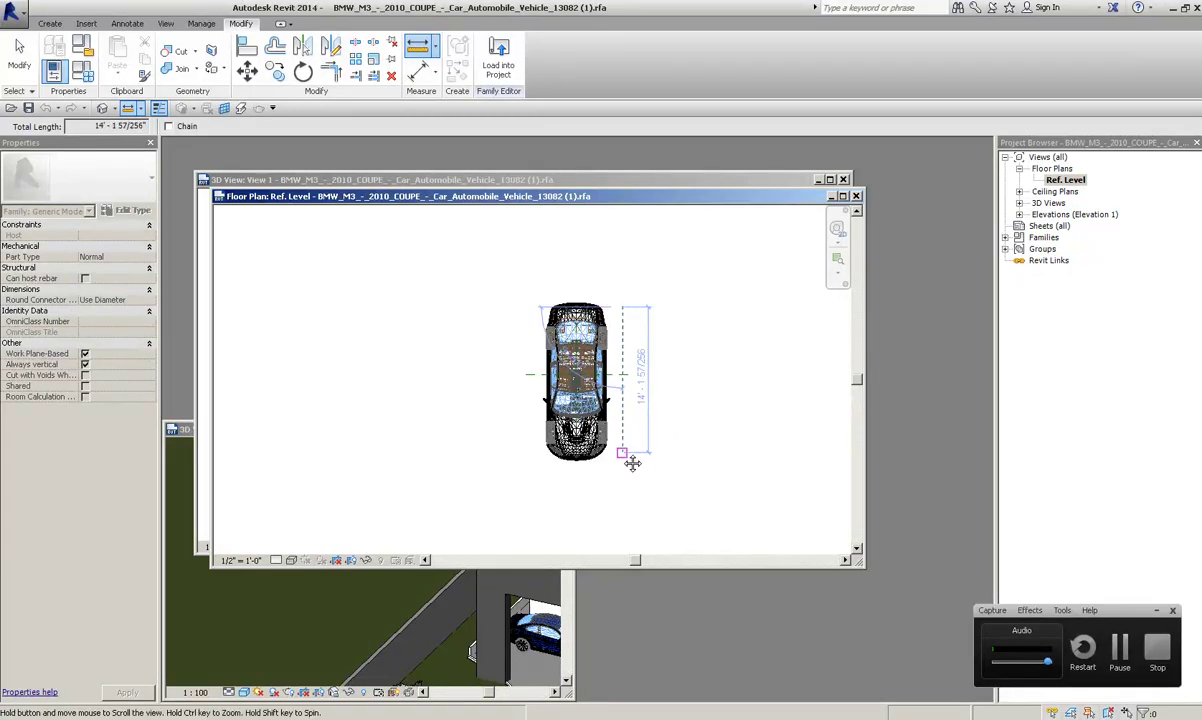
Step: Set the family's Length units format to millimetres via the UN Project Units dialog
key("n")
left_click(627, 272)
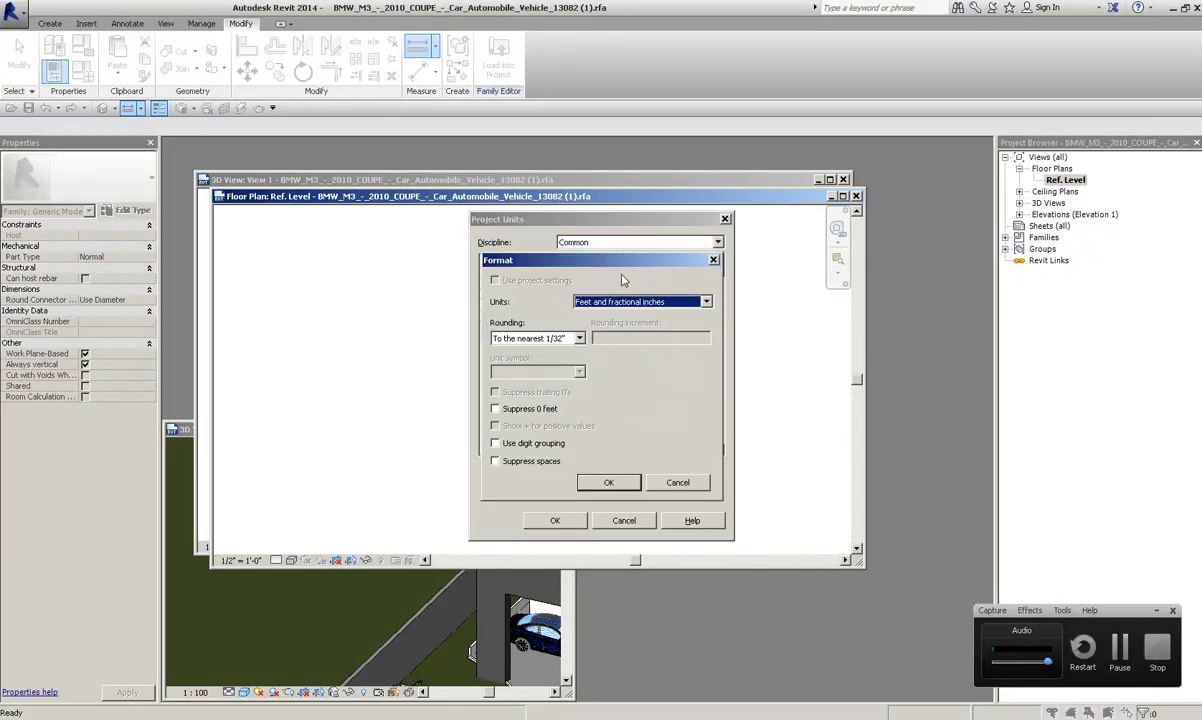
left_click(604, 304)
left_click(622, 381)
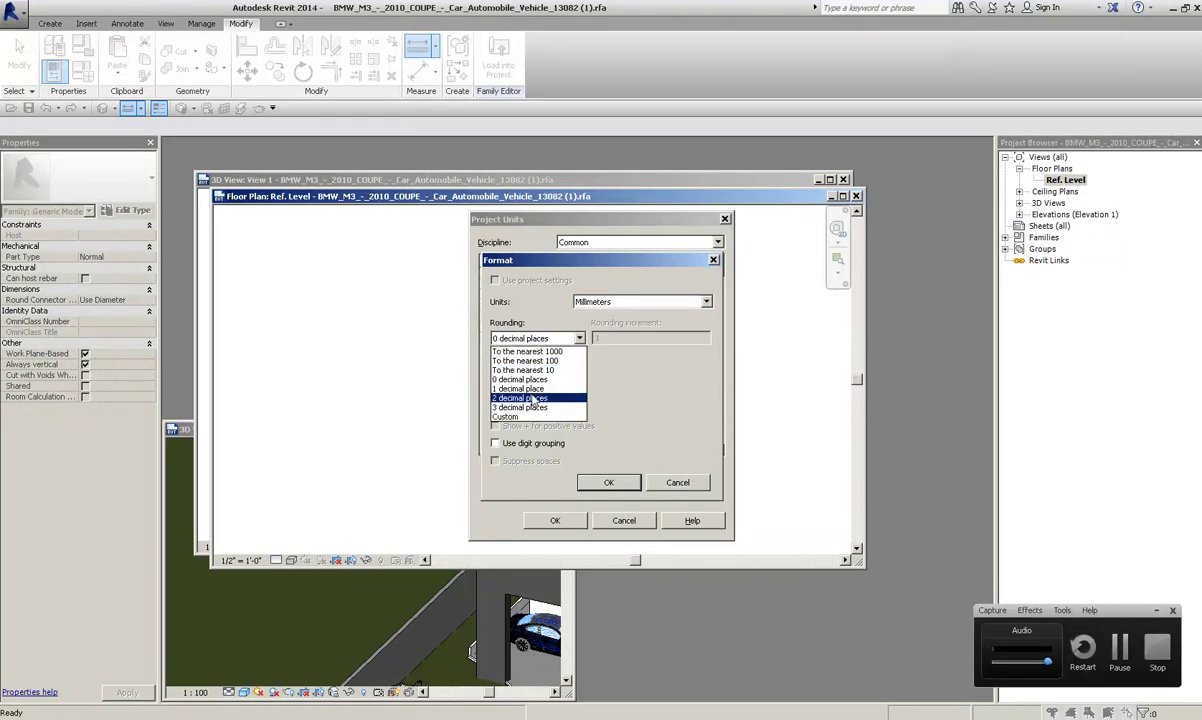
left_click(607, 486)
left_click(553, 520)
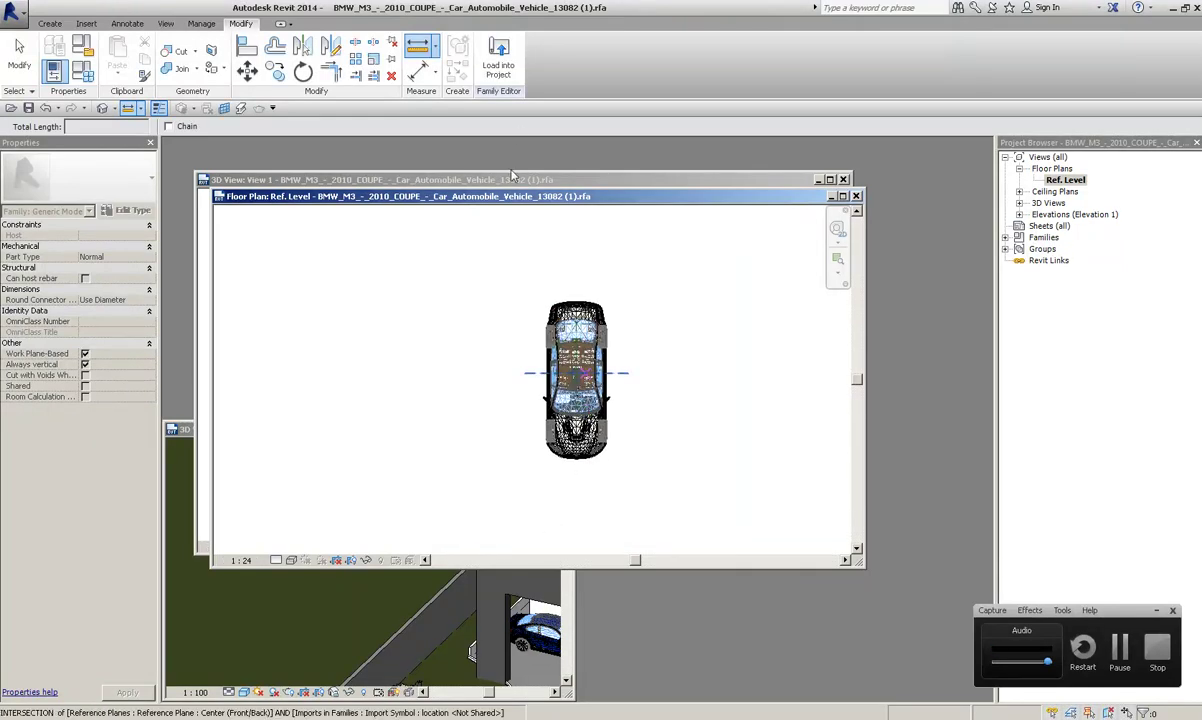
Step: Close the car's 3D view and open the Casa Contemporanea Level 1 floor plan
left_click(567, 180)
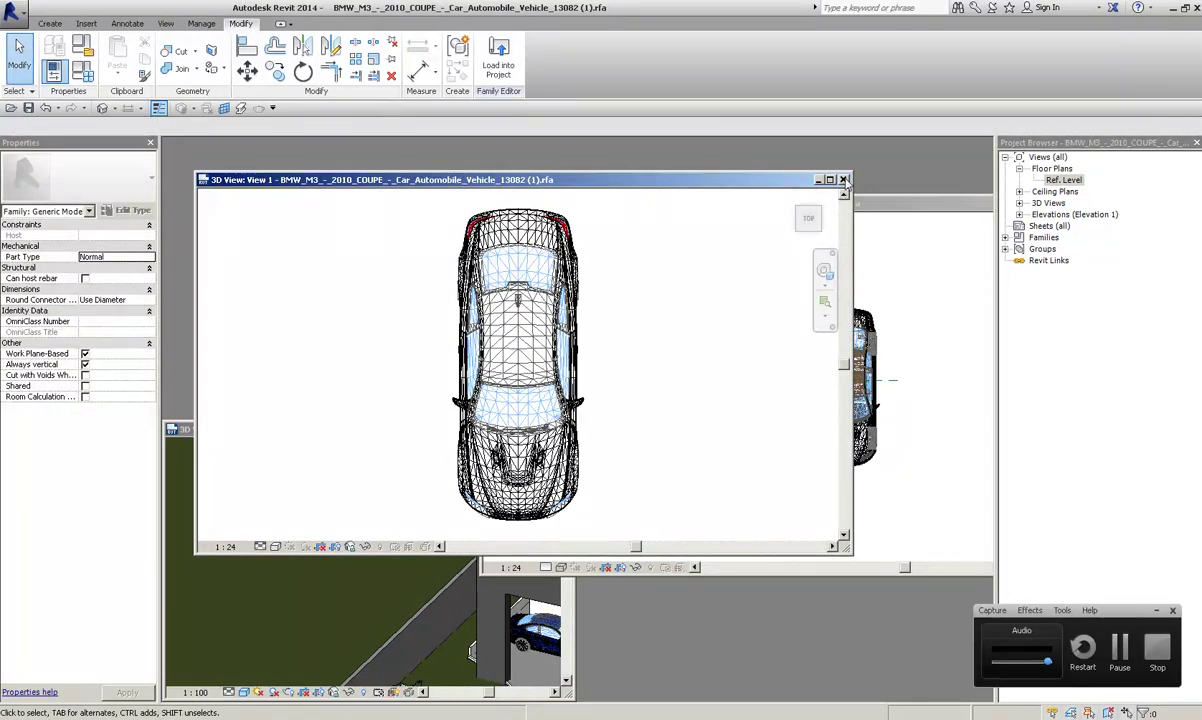
left_click(844, 180)
left_click(1058, 191)
left_click(872, 199)
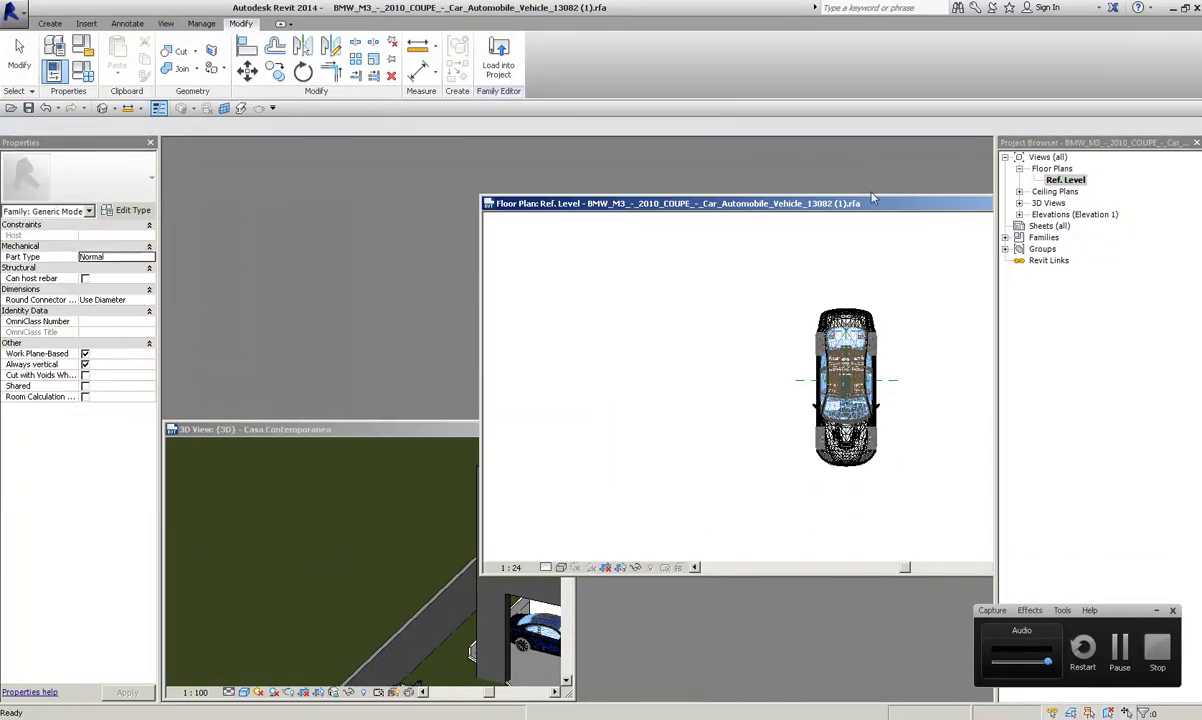
left_click(421, 472)
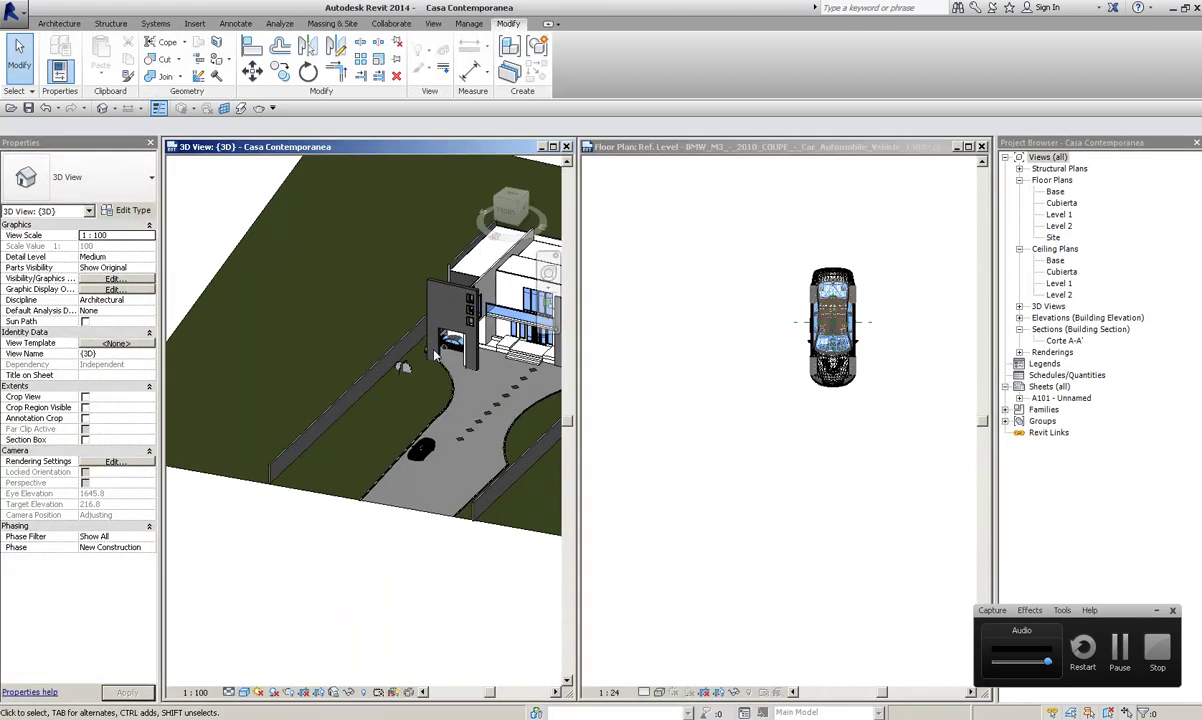
left_click(1061, 203)
double_click(1060, 214)
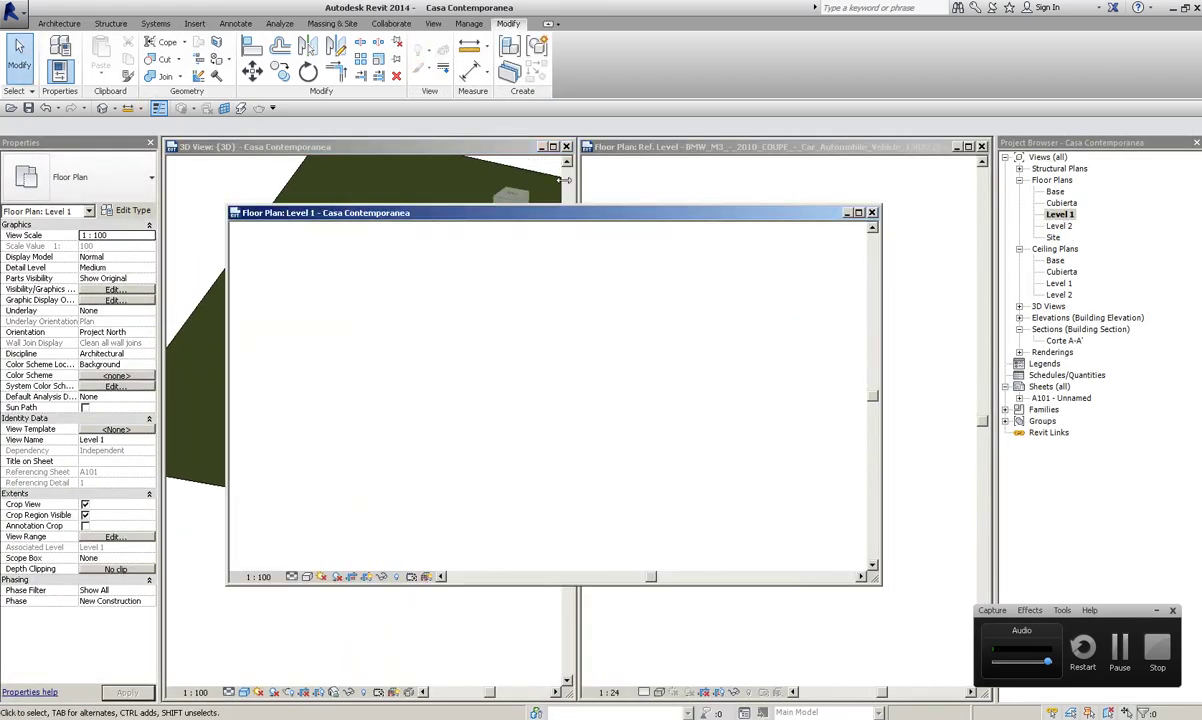
Step: Tile the view windows with WT and check the BMW in the Level 1 plan
left_click(566, 148)
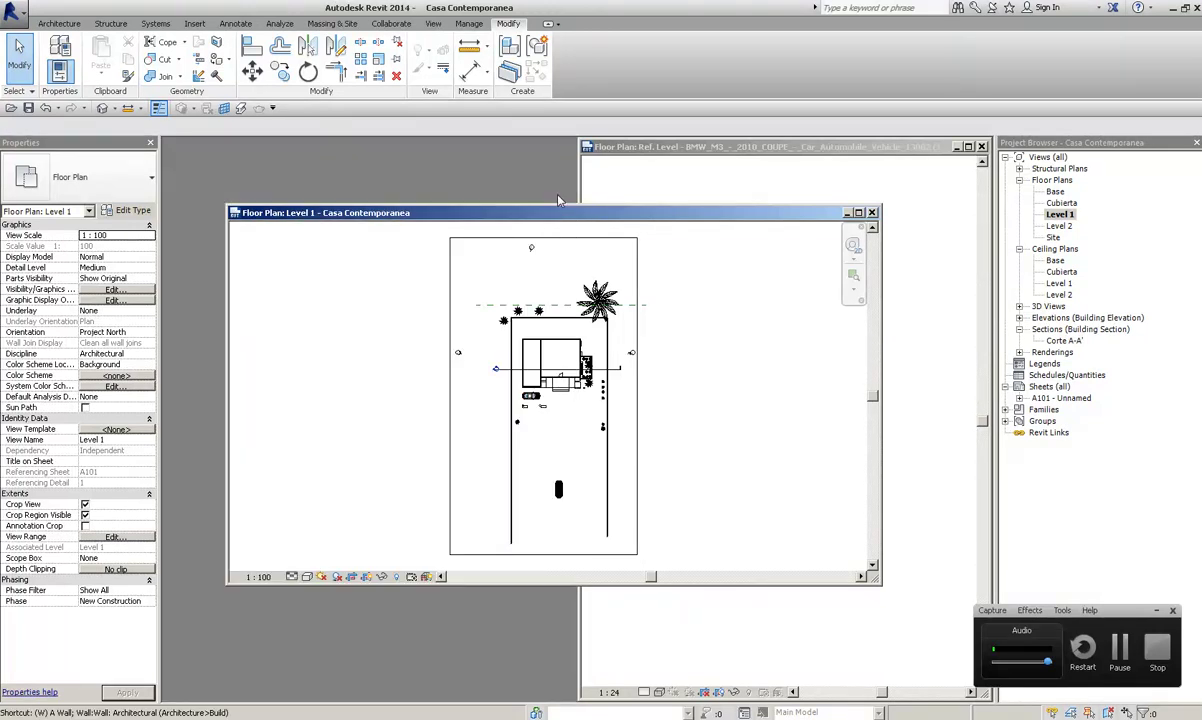
key("w")
key("t")
scroll(349, 413, "up", 3)
scroll(349, 413, "down", 3)
scroll(349, 413, "up", 1)
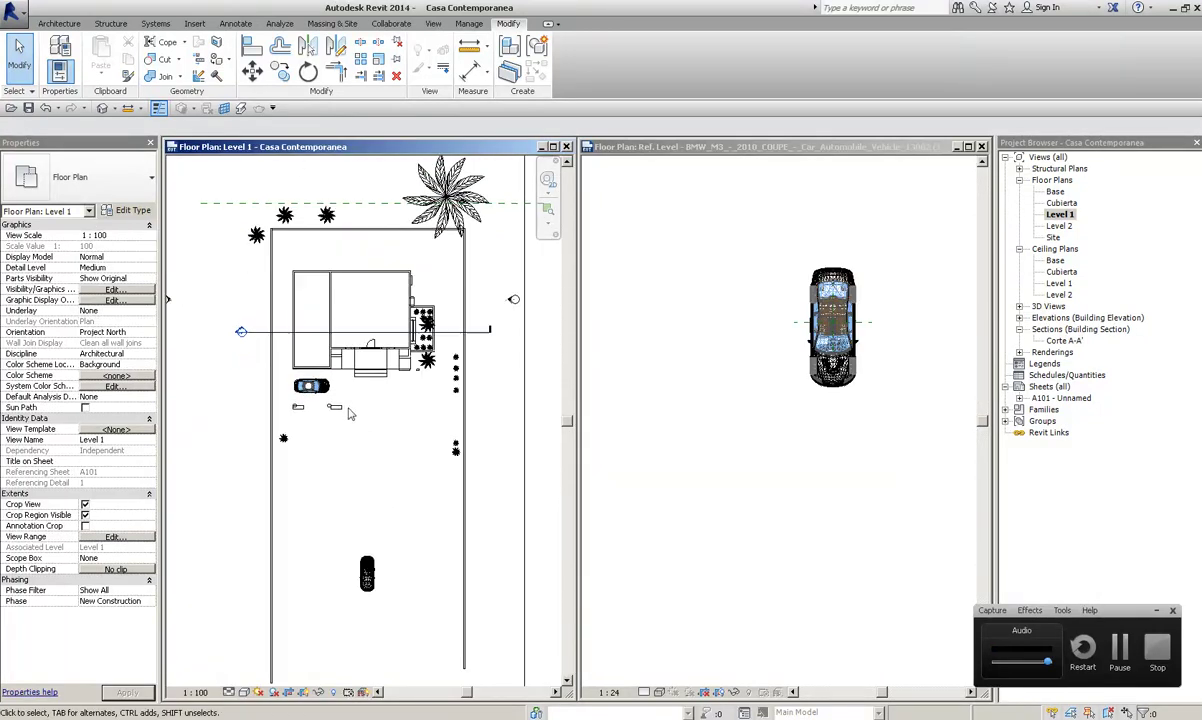
left_click(319, 393)
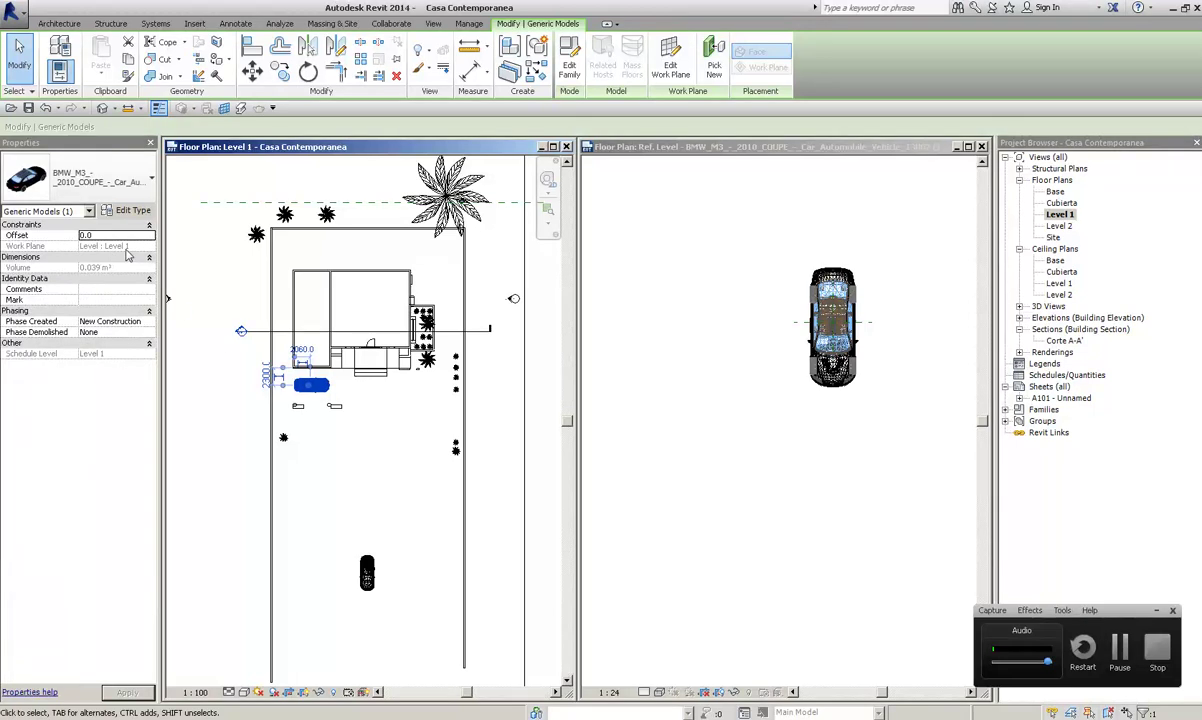
middle_click_drag(392, 422, 382, 407)
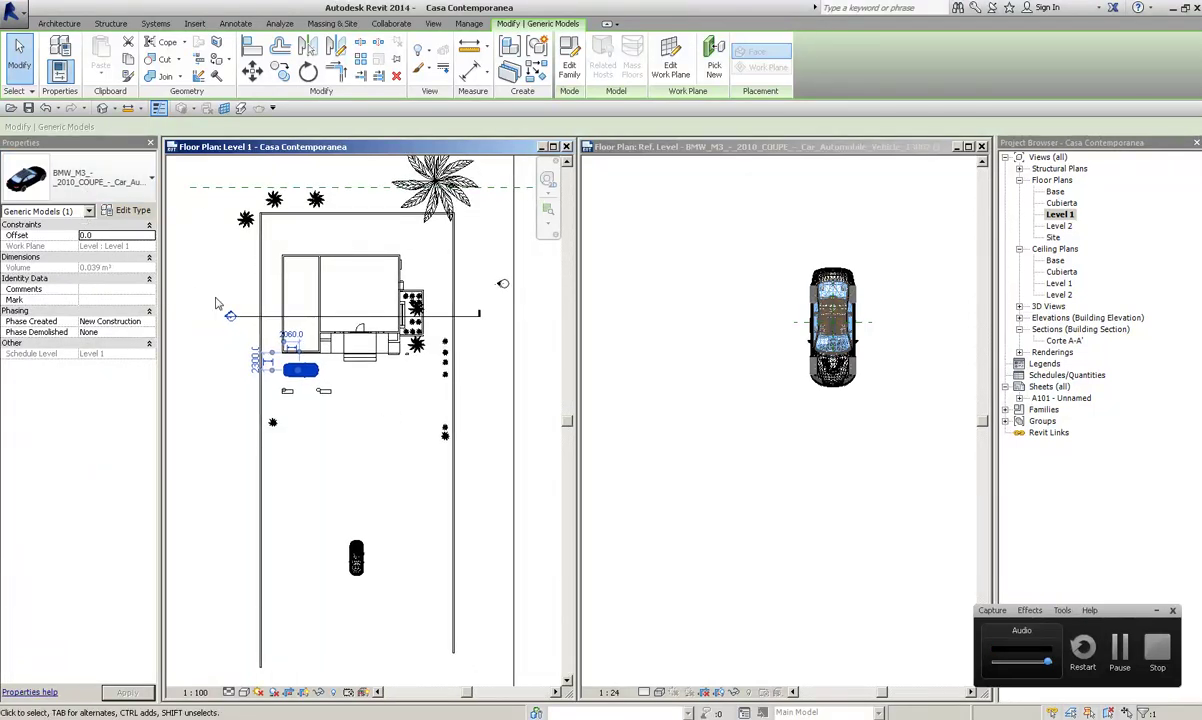
left_click(384, 472)
scroll(397, 440, "down", 1)
scroll(397, 443, "down", 2)
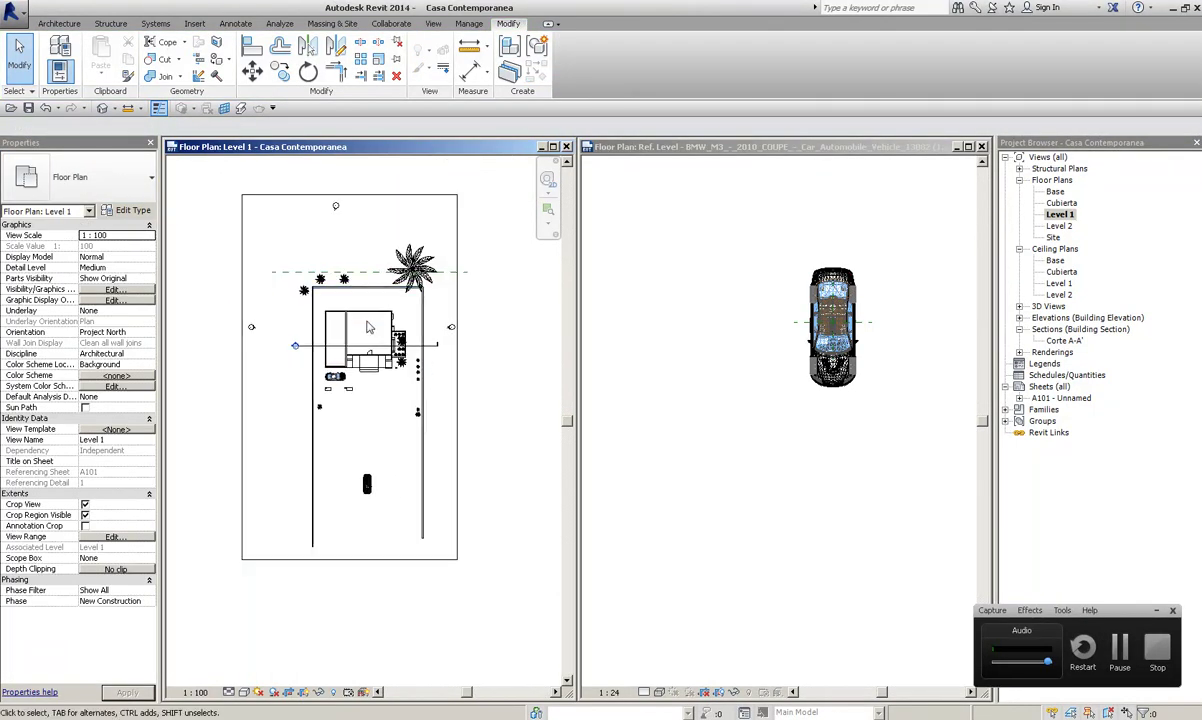
scroll(400, 445, "down", 1)
Step: Load the BMW family into the project, overwriting the existing version
left_click(766, 230)
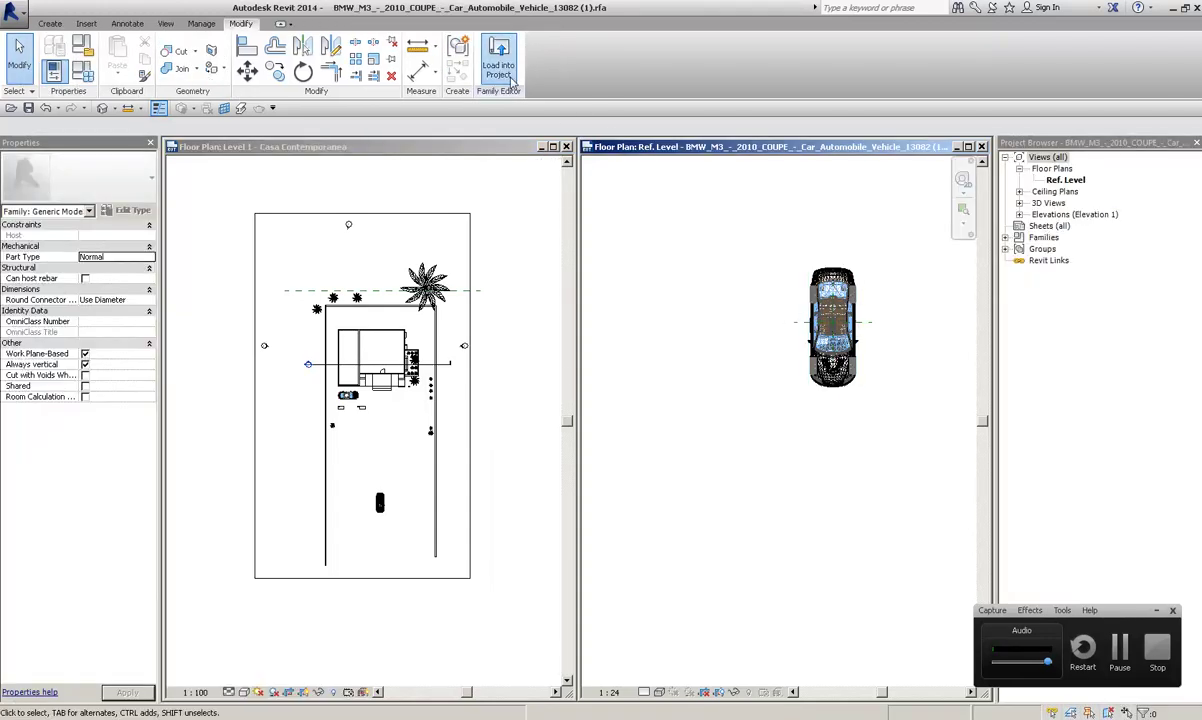
left_click(510, 82)
left_click(644, 376)
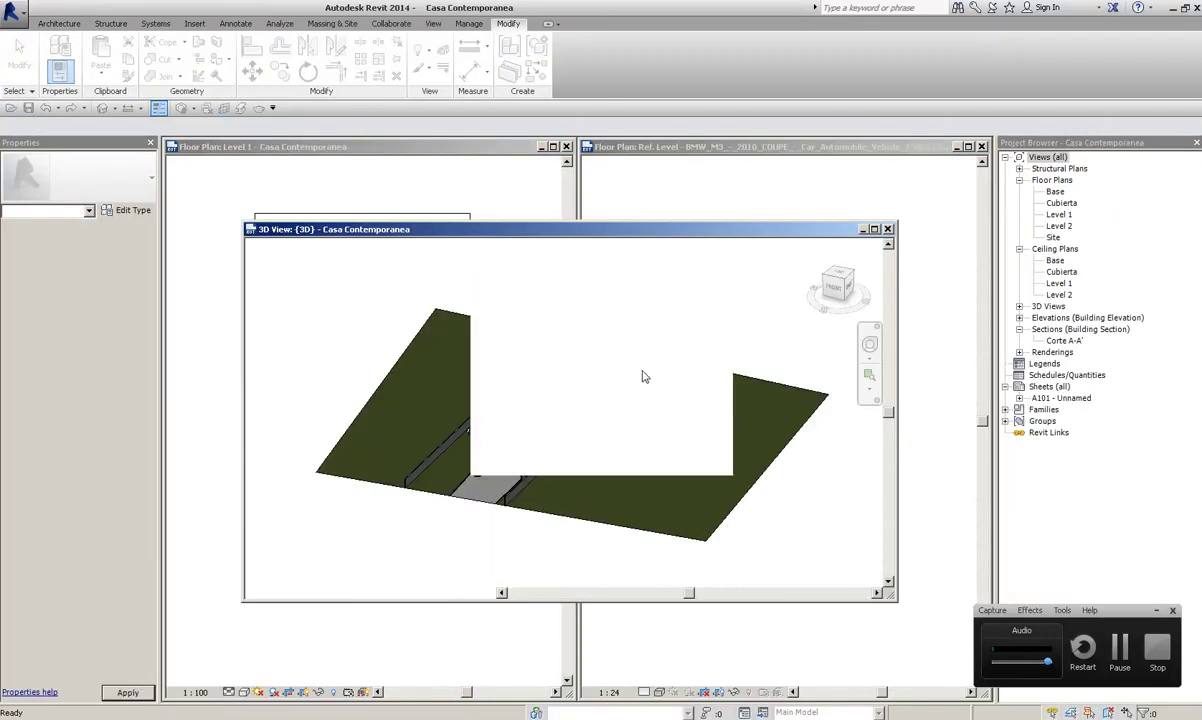
Step: Inspect the reloaded BMW in the 3D and Level 1 views, retile windows, and close the family plan
scroll(467, 424, "up", 3)
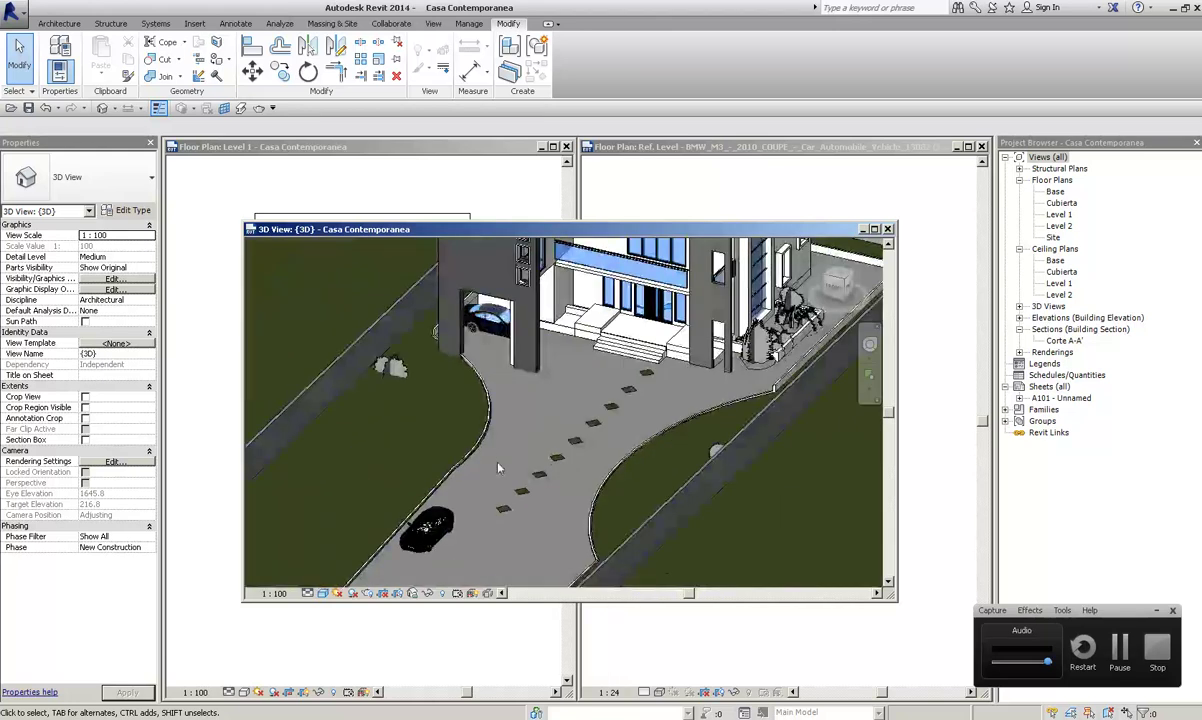
scroll(467, 433, "up", 2)
left_click(340, 357)
mouse_move(340, 357)
middle_mouse_down("shift")
mouse_move(665, 410)
mouse_move(336, 296)
middle_mouse_up("shift")
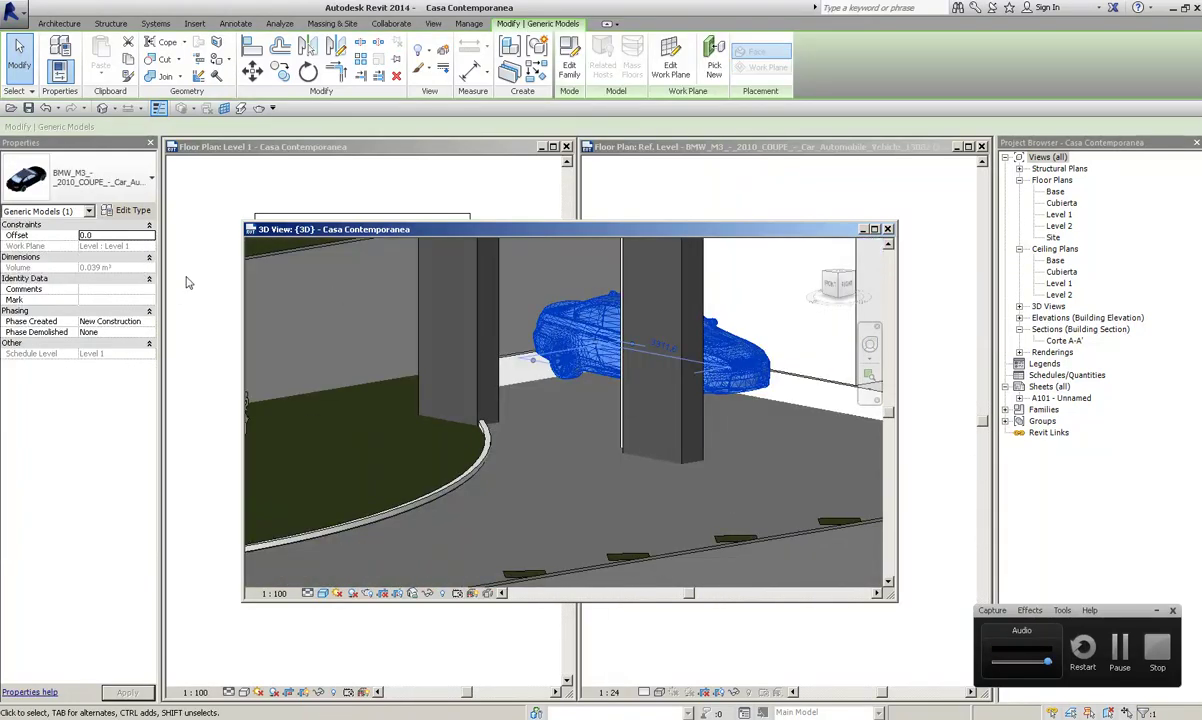
left_click_drag(325, 232, 710, 238)
left_click(298, 437)
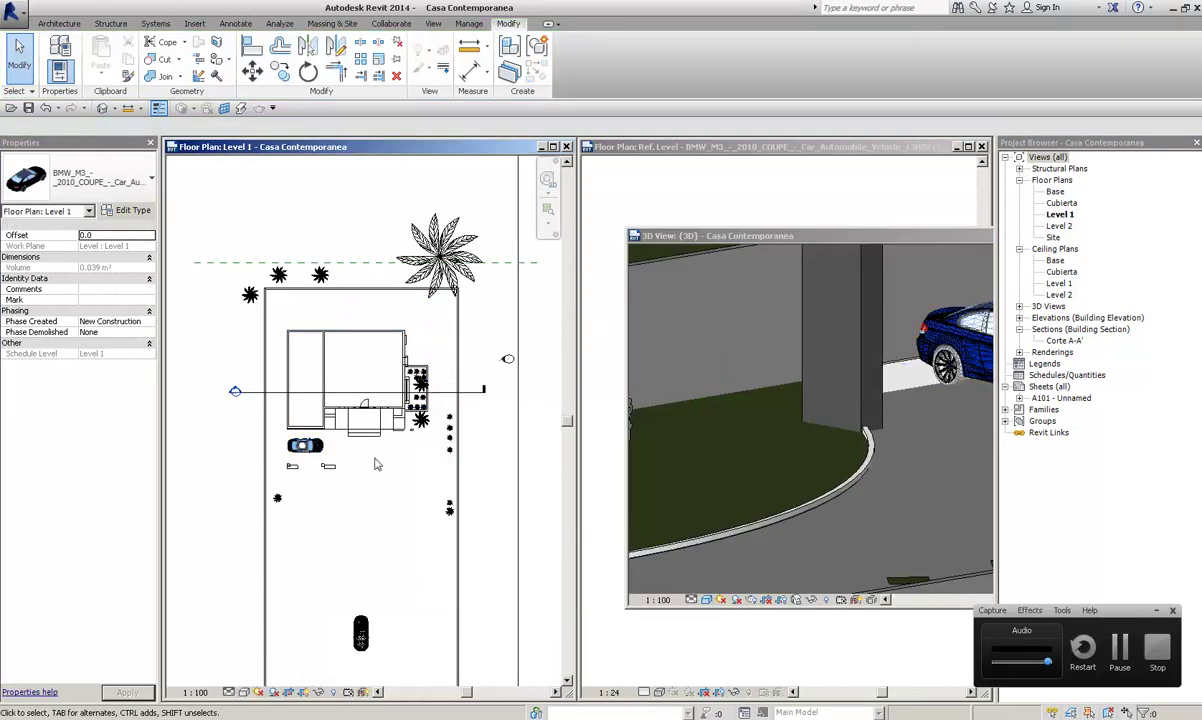
middle_click_drag(504, 360, 340, 276)
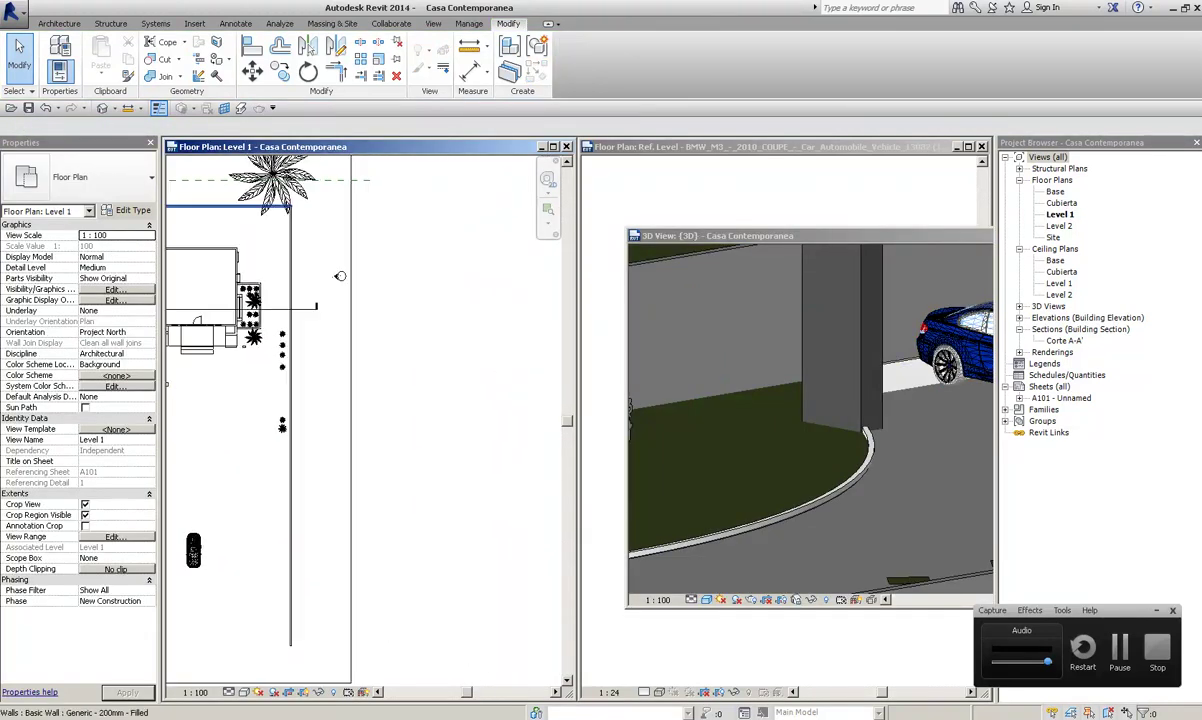
double_click(795, 240)
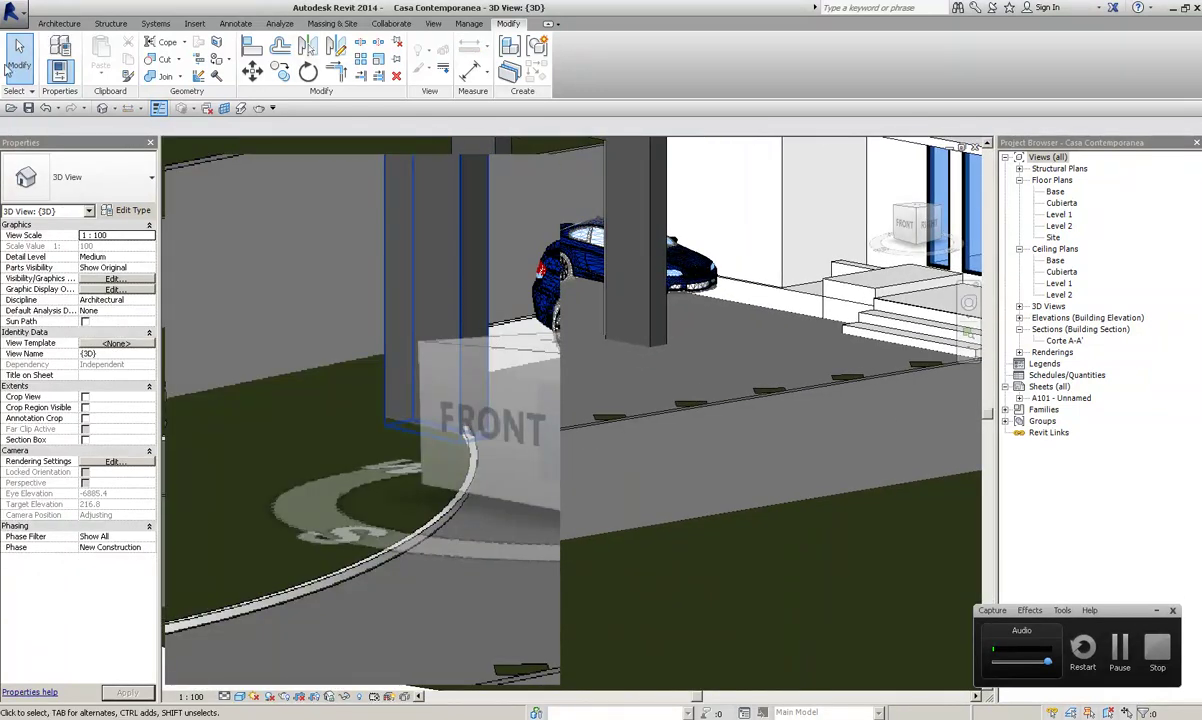
key("w")
key("t")
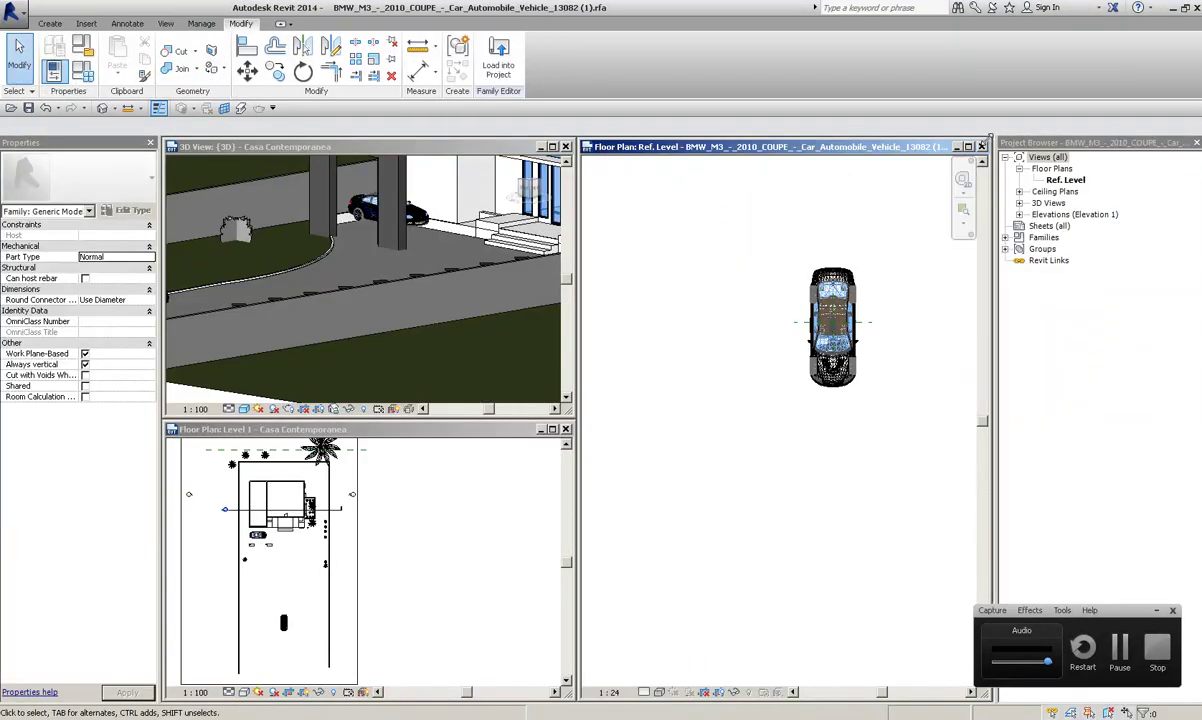
left_click(981, 147)
Step: Close the BMW family without saving and check the reloaded car under the carport in 3D
left_click(648, 414)
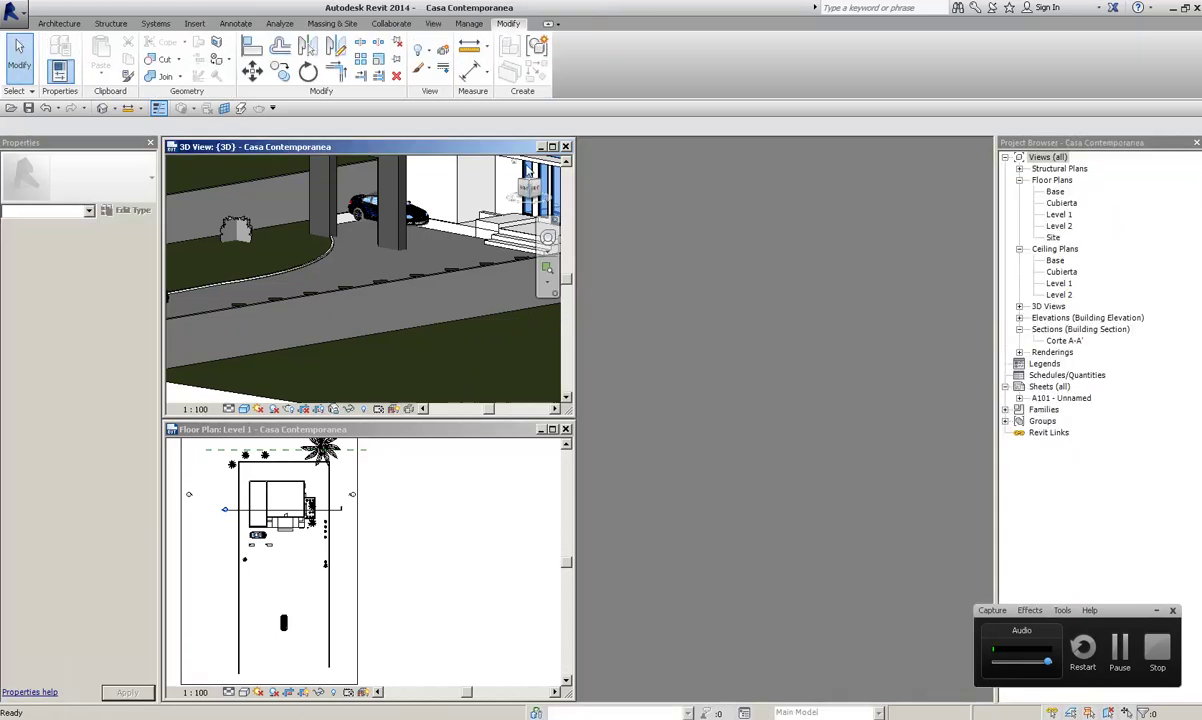
left_click(552, 146)
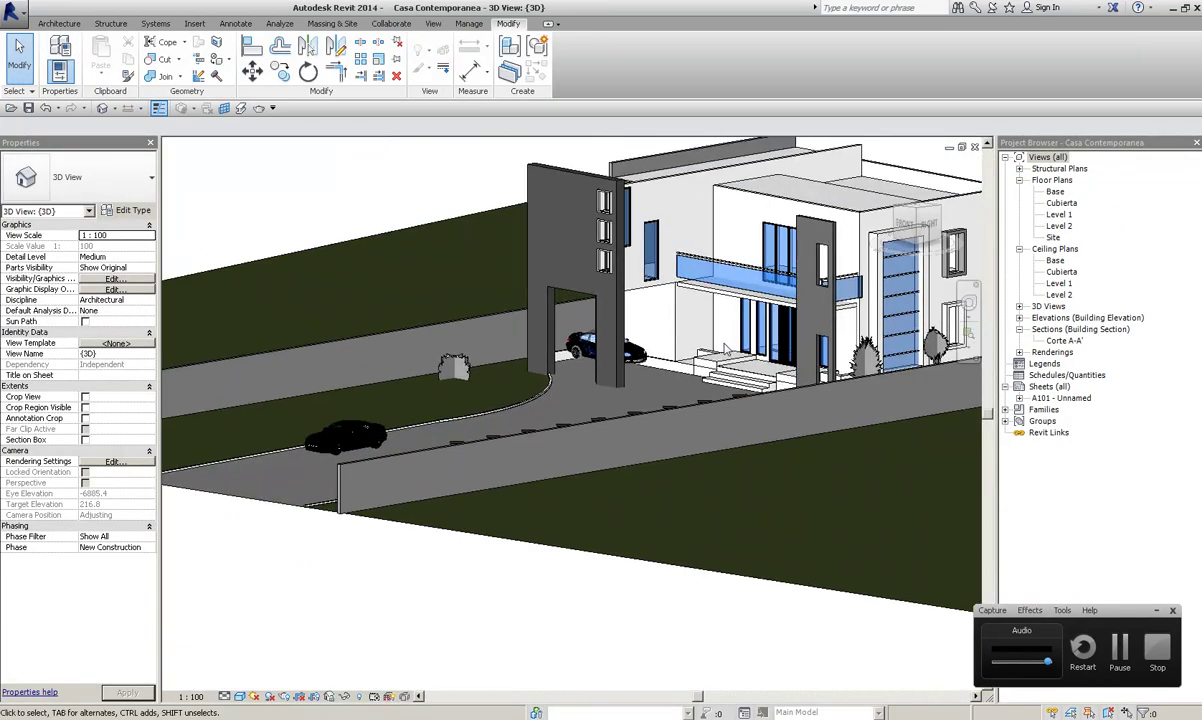
scroll(749, 361, "up", 3)
scroll(749, 361, "up", 2)
mouse_move(749, 361)
middle_mouse_down("shift")
mouse_move(703, 424)
mouse_move(703, 486)
mouse_move(550, 499)
middle_mouse_up("shift")
scroll(547, 422, "up", 3)
left_click(610, 262)
mouse_move(610, 262)
middle_mouse_down("shift")
mouse_move(631, 306)
mouse_move(662, 306)
middle_mouse_up("shift")
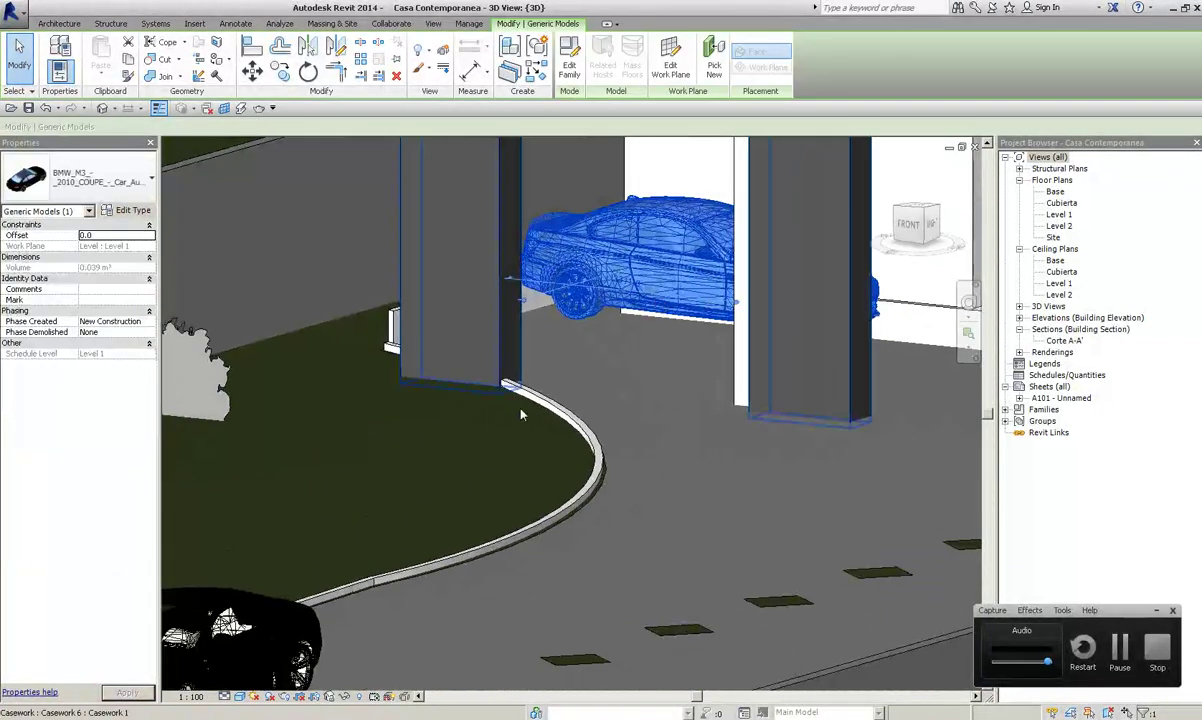
Step: Open the South building elevation from the Project Browser
scroll(520, 413, "down", 3)
scroll(520, 413, "down", 2)
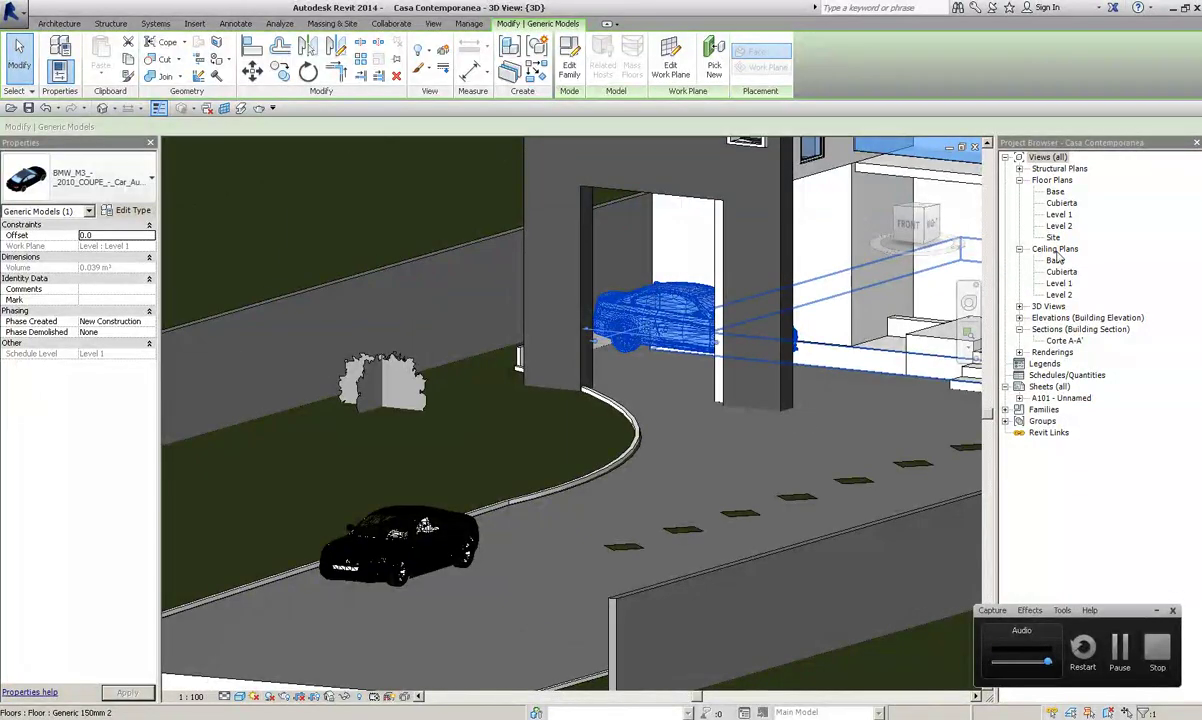
double_click(1056, 250)
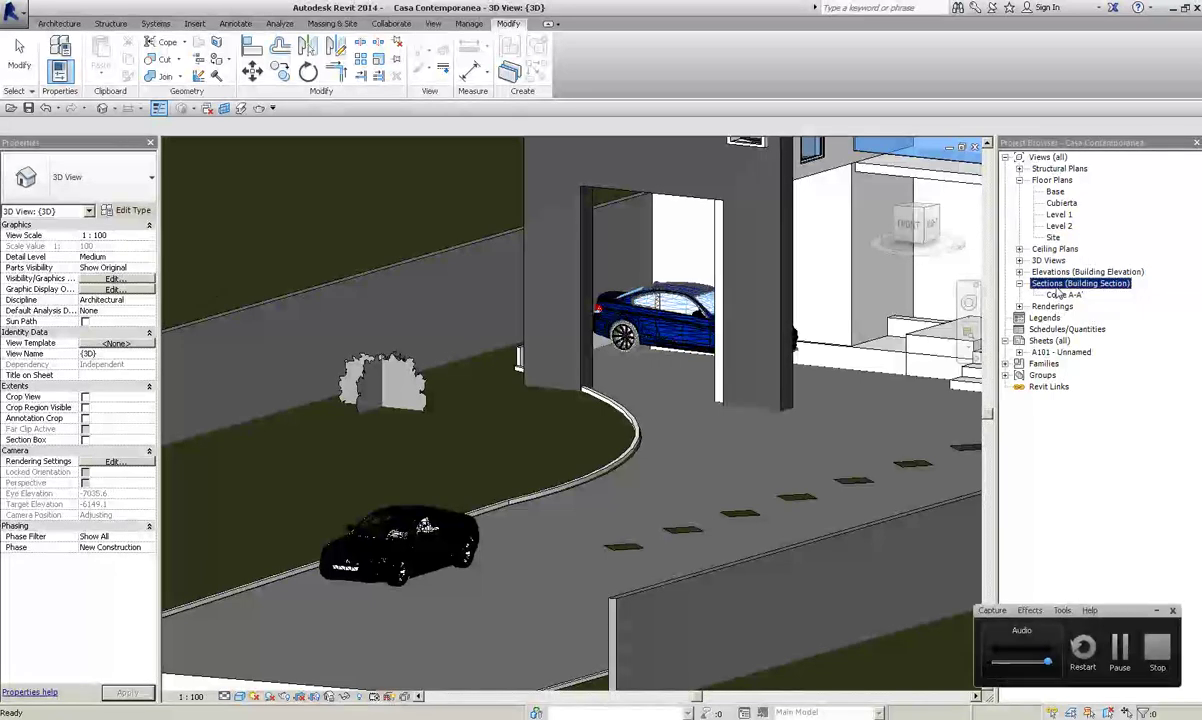
double_click(1057, 306)
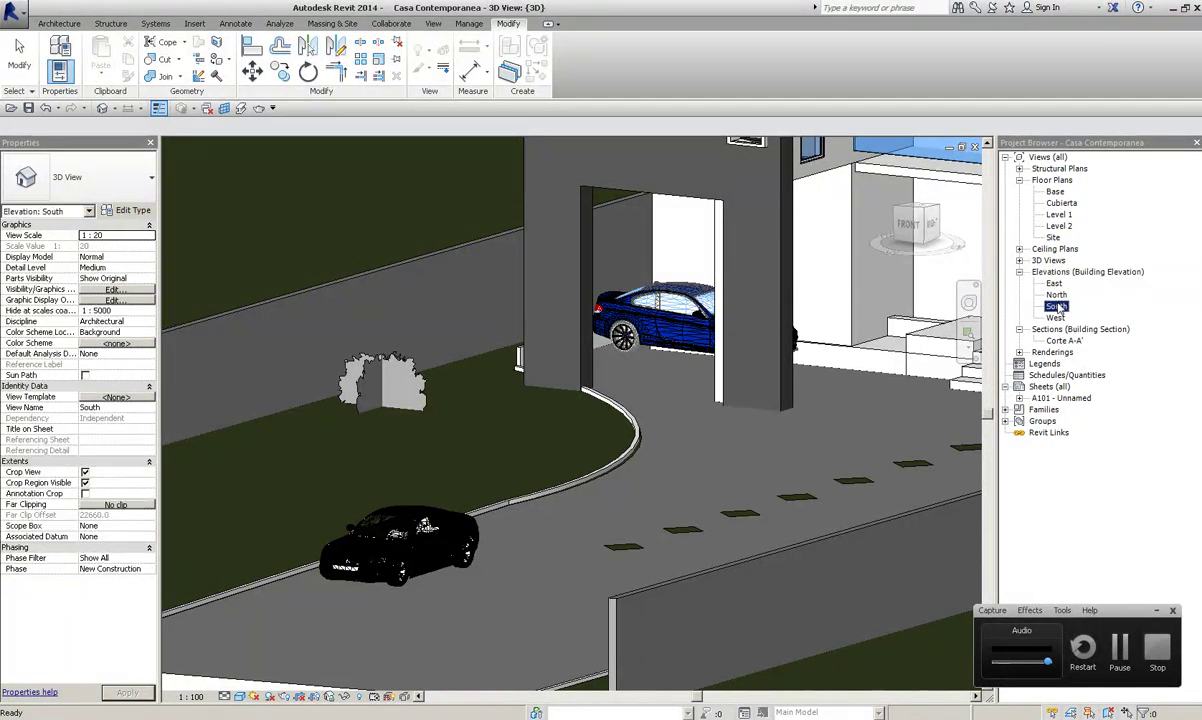
Step: Select the BMW in the carport in the South elevation to check its height, then clear the selection
left_click(640, 468)
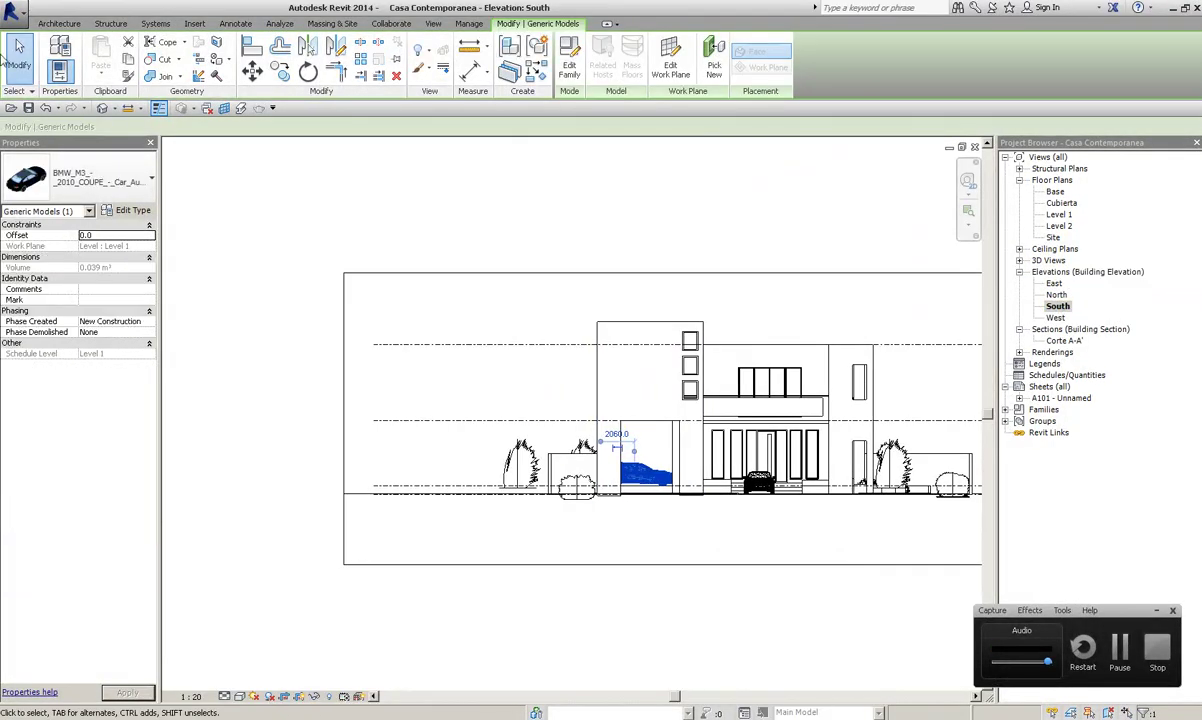
key("Escape")
scroll(640, 470, "up", 3)
scroll(600, 470, "up", 2)
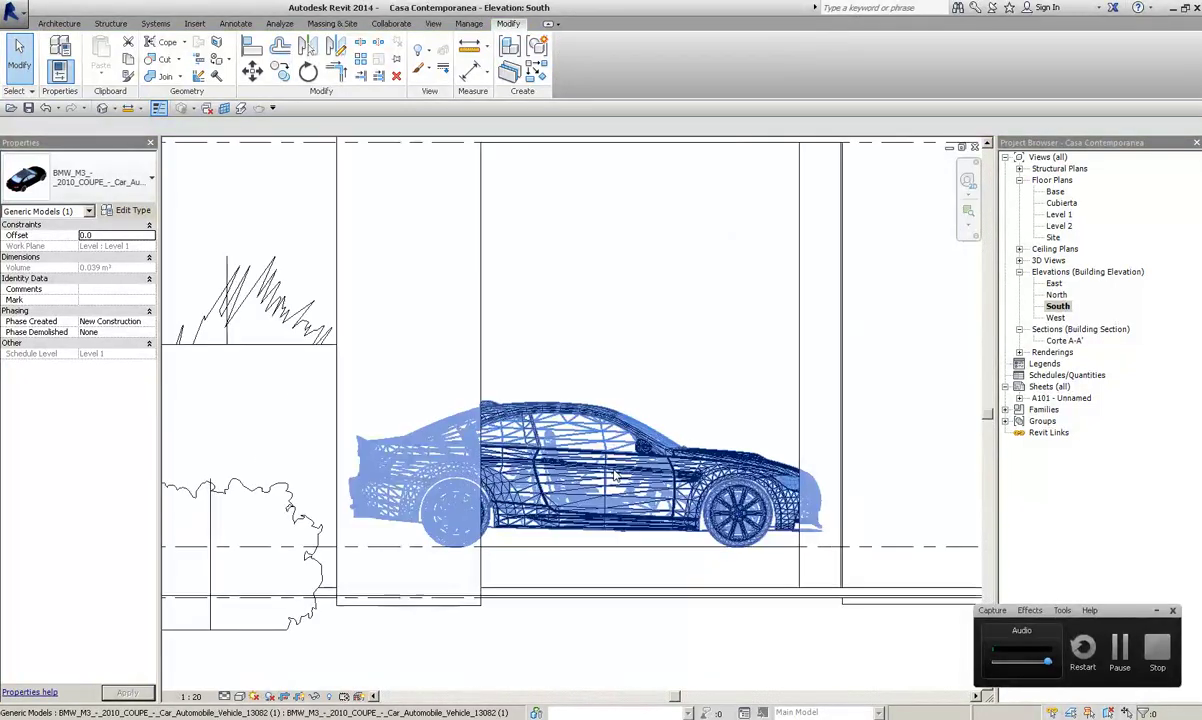
scroll(556, 473, "up", 2)
key("Escape")
scroll(556, 473, "down", 1)
scroll(620, 470, "down", 2)
scroll(700, 465, "down", 2)
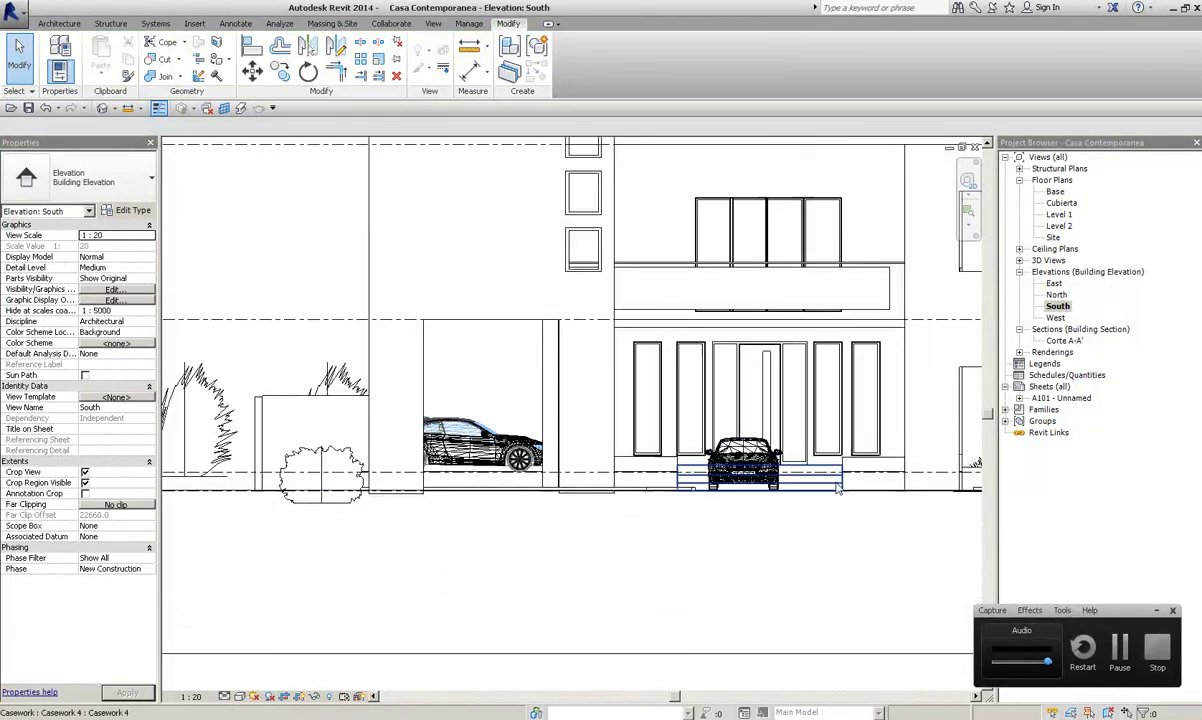
Step: Recheck the Audi's and BMW's heights in the South elevation and answer the save reminder
left_click(748, 462)
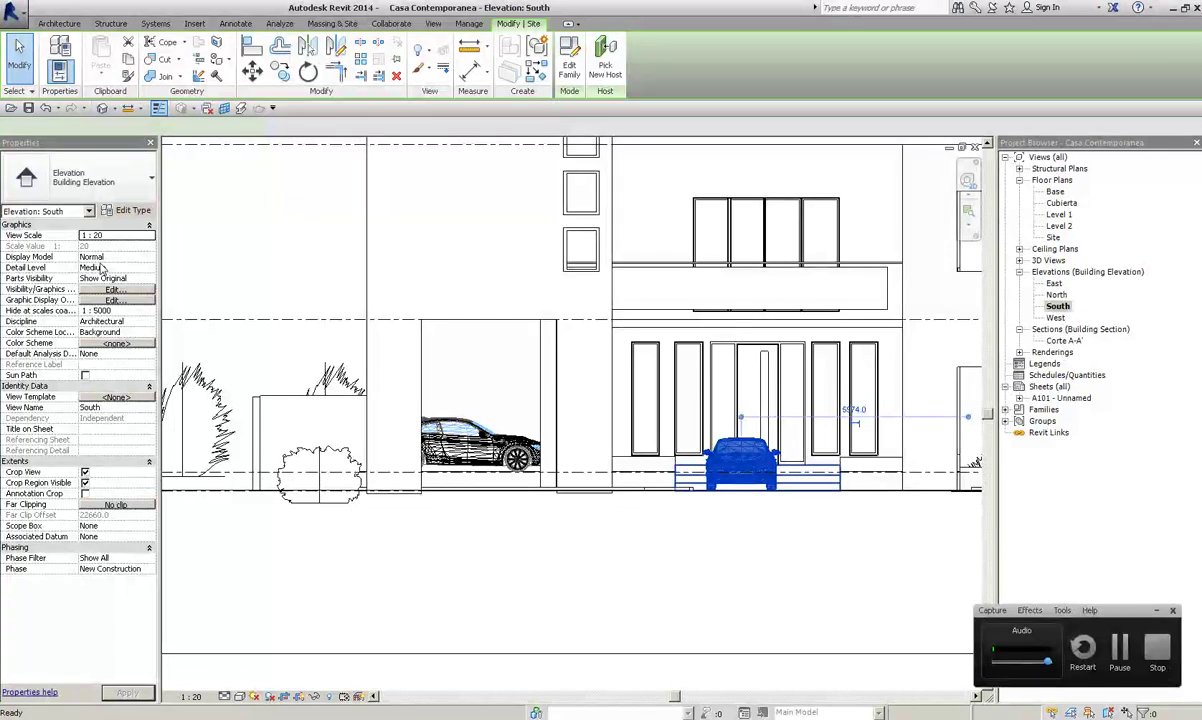
left_click(20, 62)
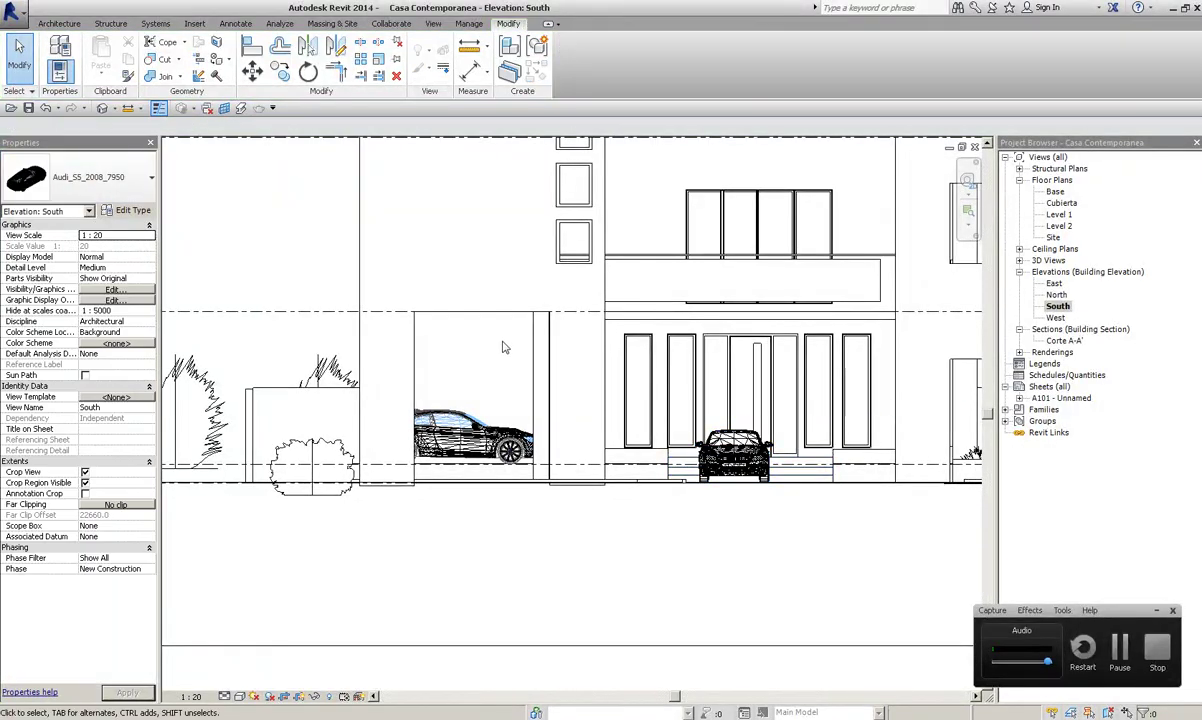
middle_click_drag(501, 343, 479, 343)
left_click(472, 440)
scroll(450, 395, "down", 1)
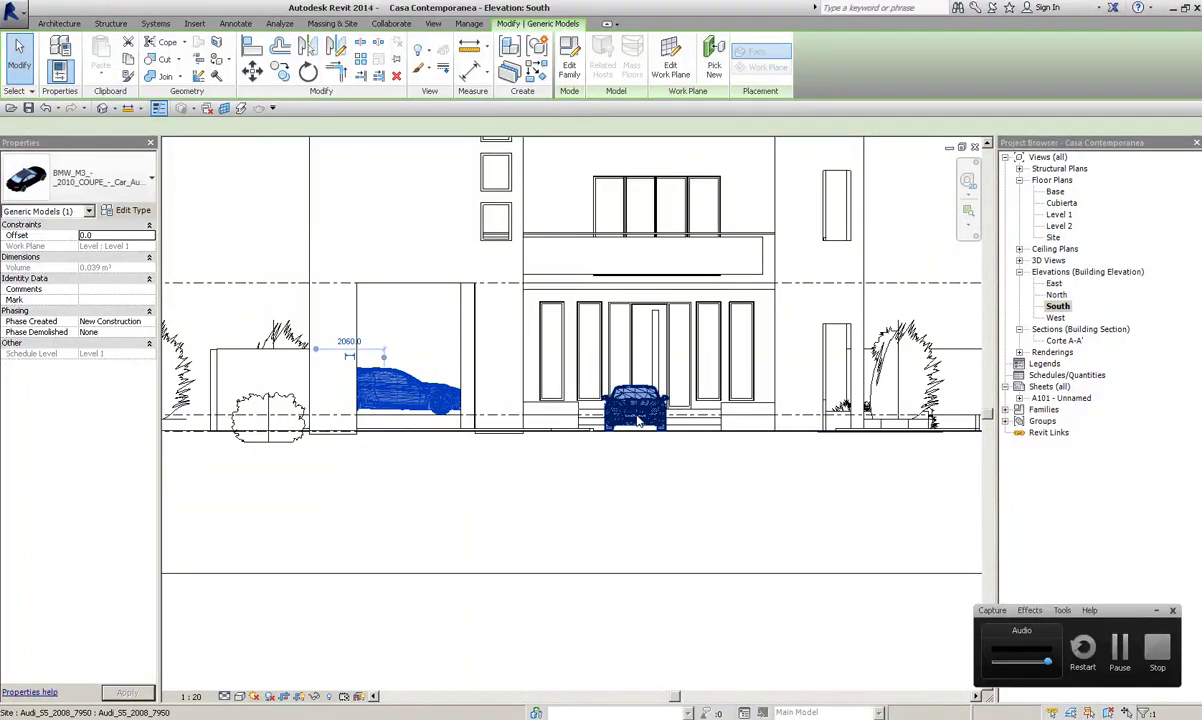
left_click(637, 420)
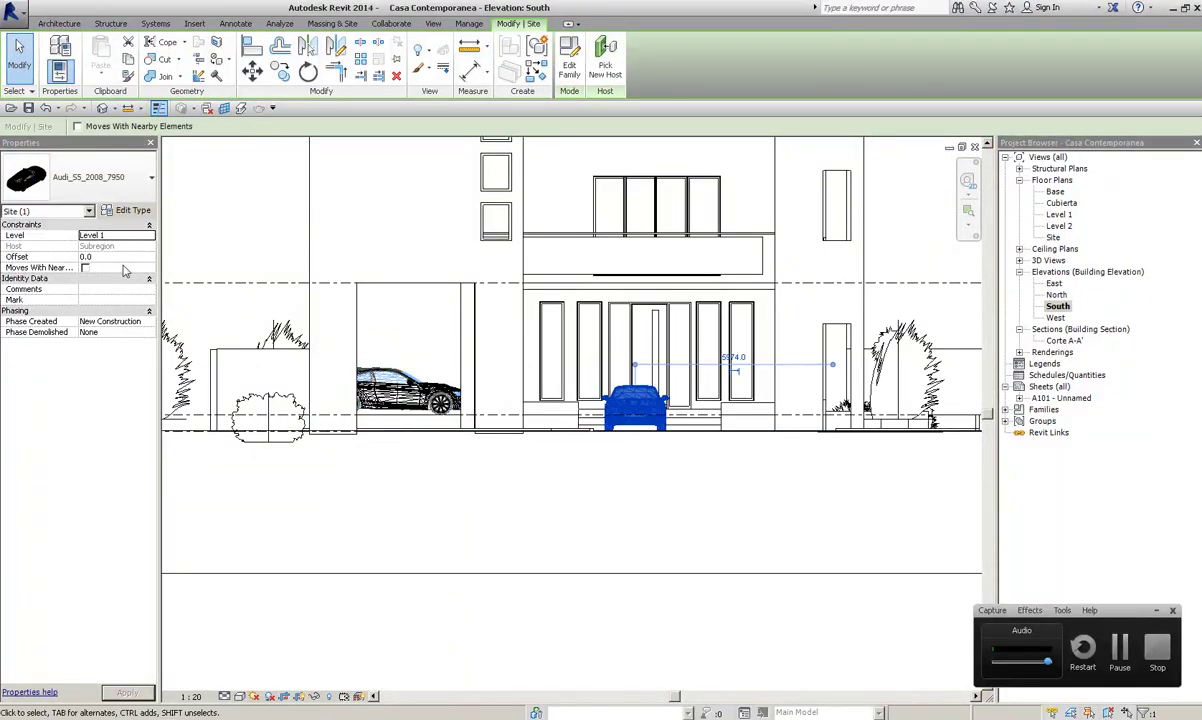
left_click(411, 326)
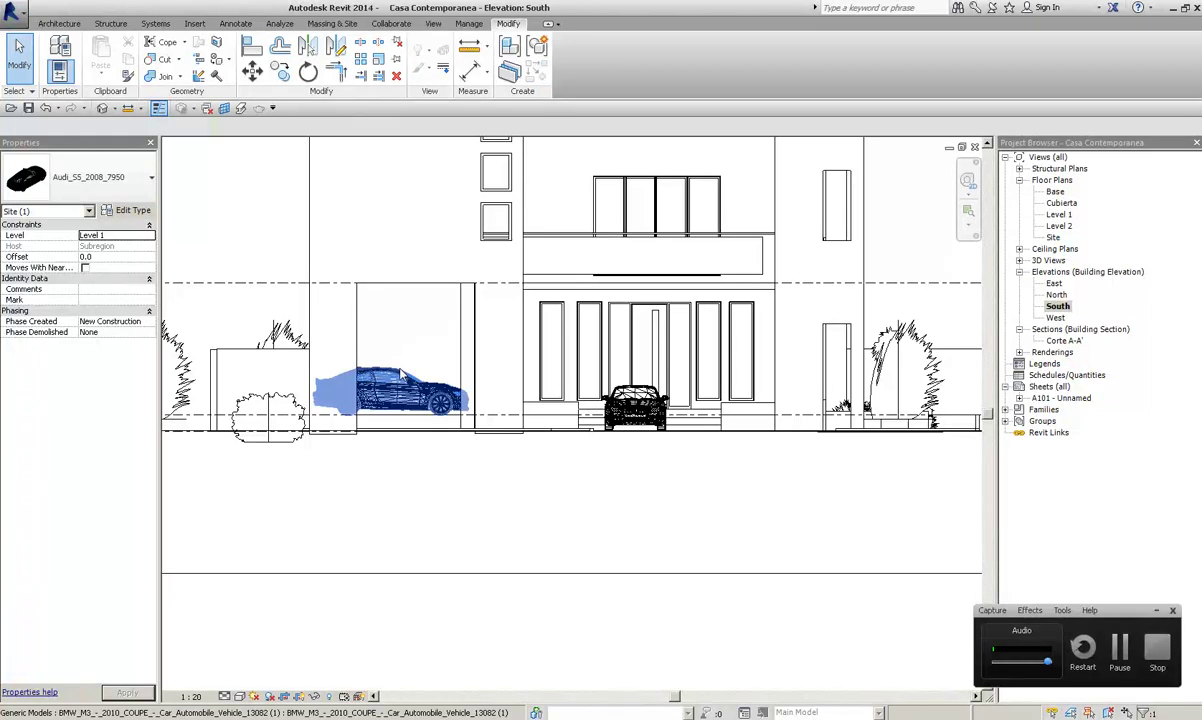
left_click(405, 385)
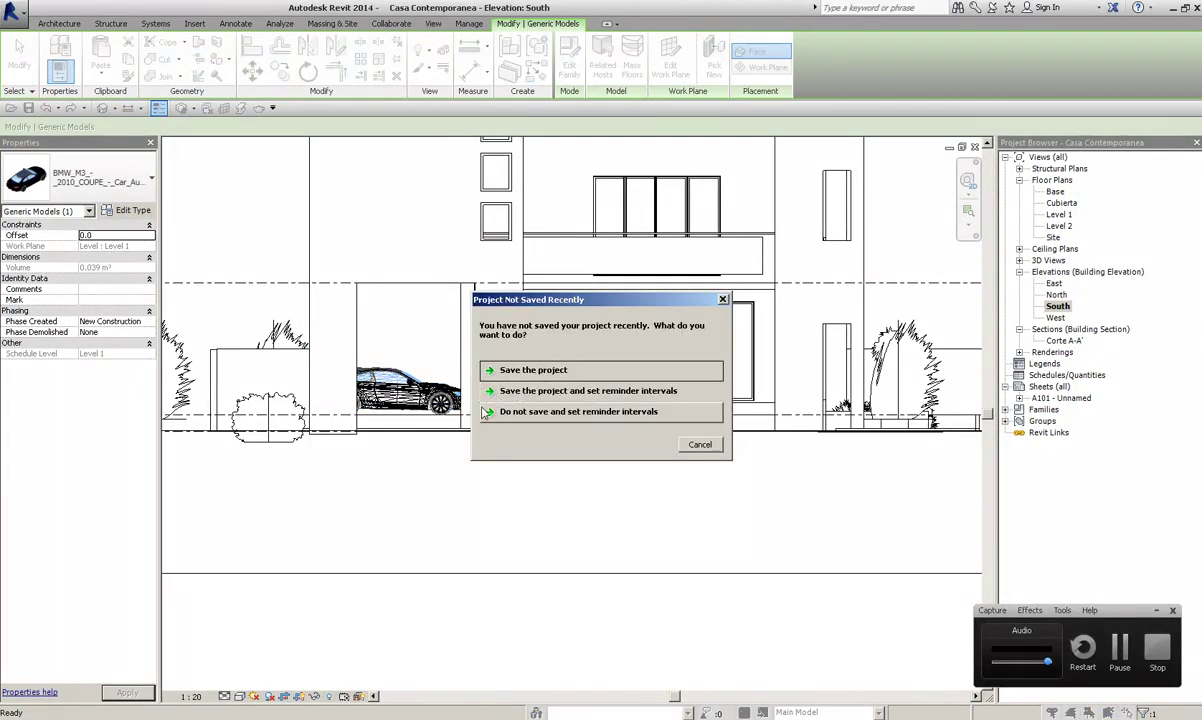
left_click(549, 370)
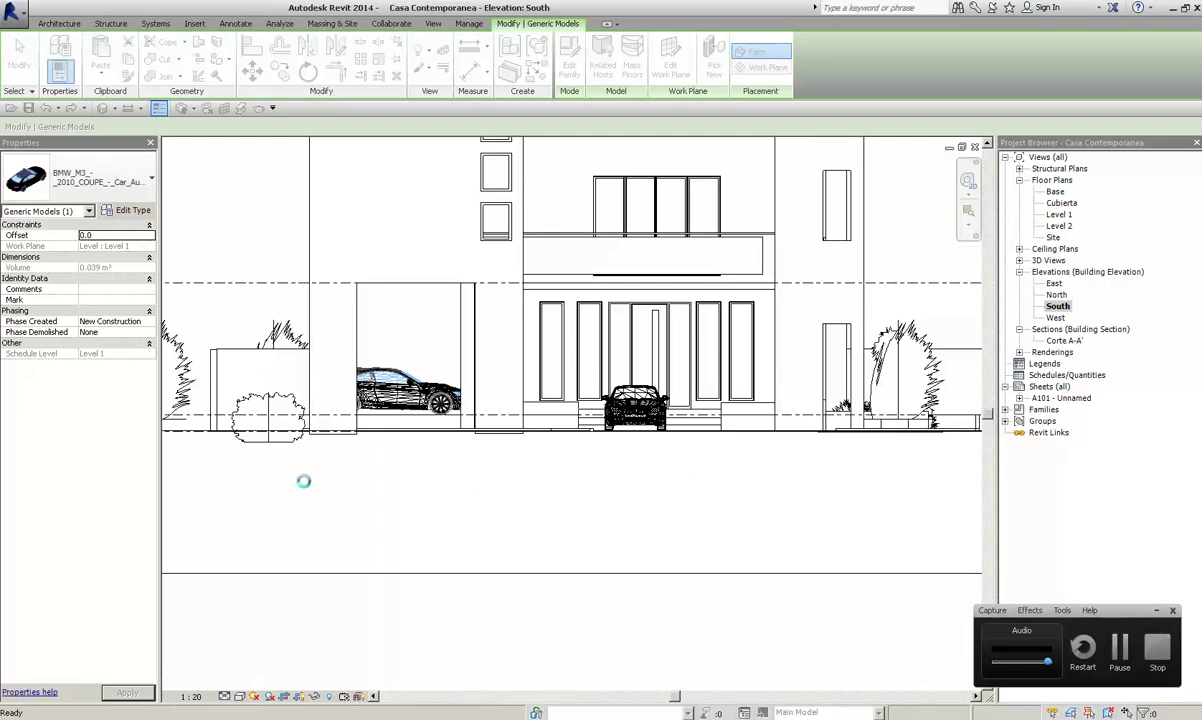
Step: Tile the South elevation, 3D and Level 1 windows (WT) and zoom all to fit (ZA)
key("w")
key("t")
key("z")
key("a")
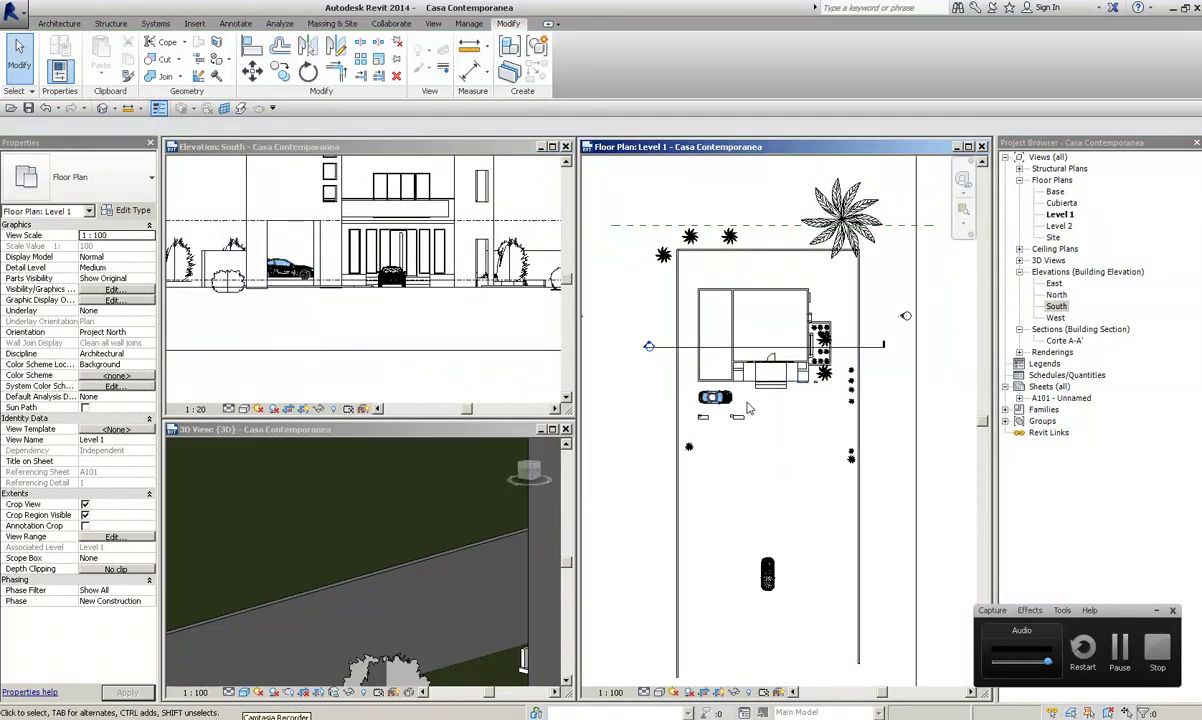
Step: Maximize the 3D view to fill the workspace
left_click(561, 433)
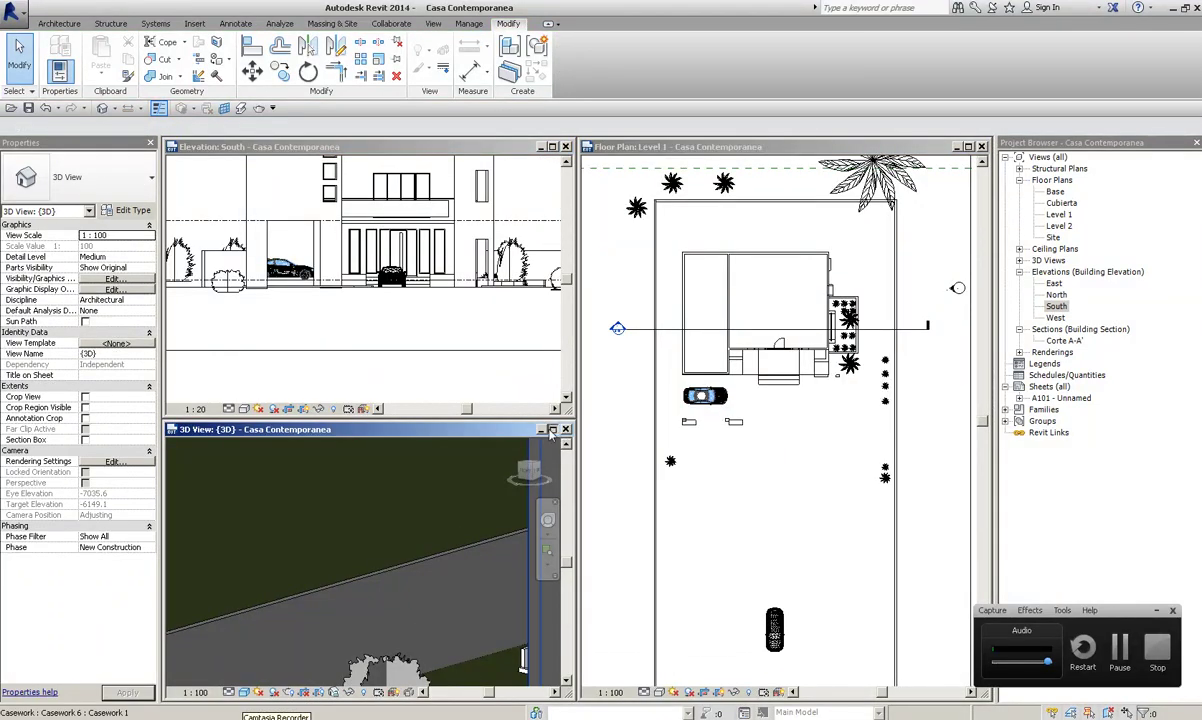
left_click(551, 430)
scroll(713, 417, "down", 3)
scroll(703, 435, "up", 3)
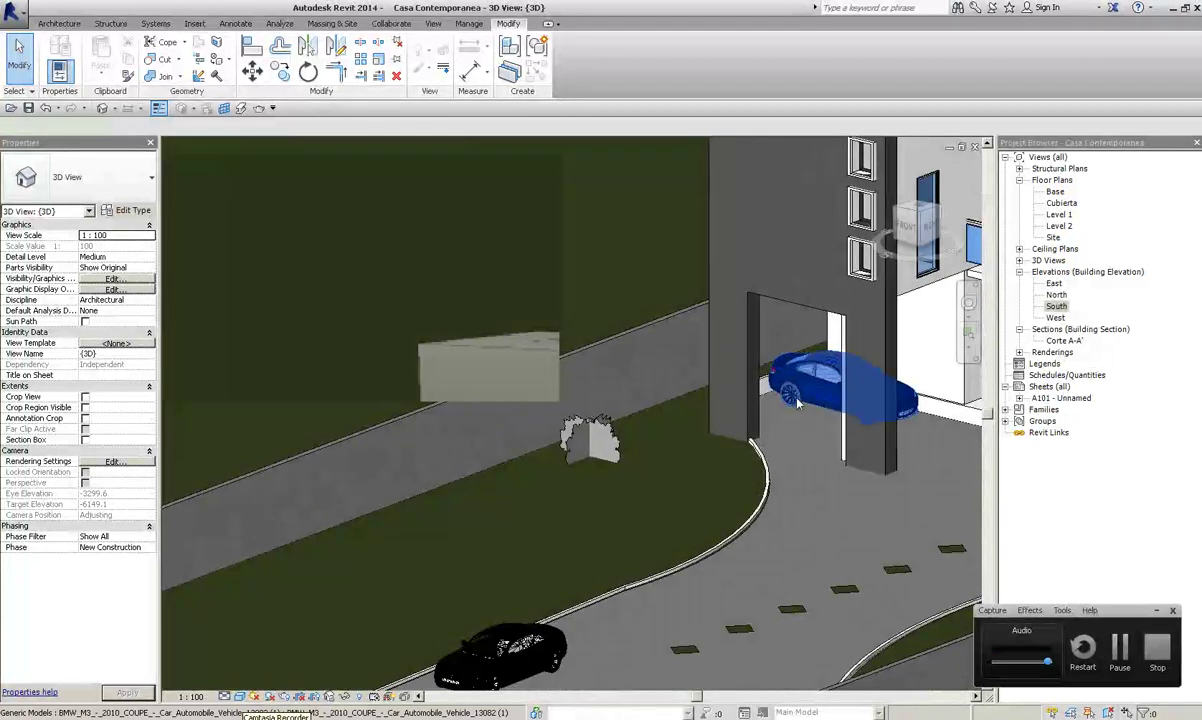
Step: Change the BMW's work plane from Level 1 to Level : Base
left_click(797, 401)
middle_click_drag(797, 401, 727, 181)
left_click(670, 60)
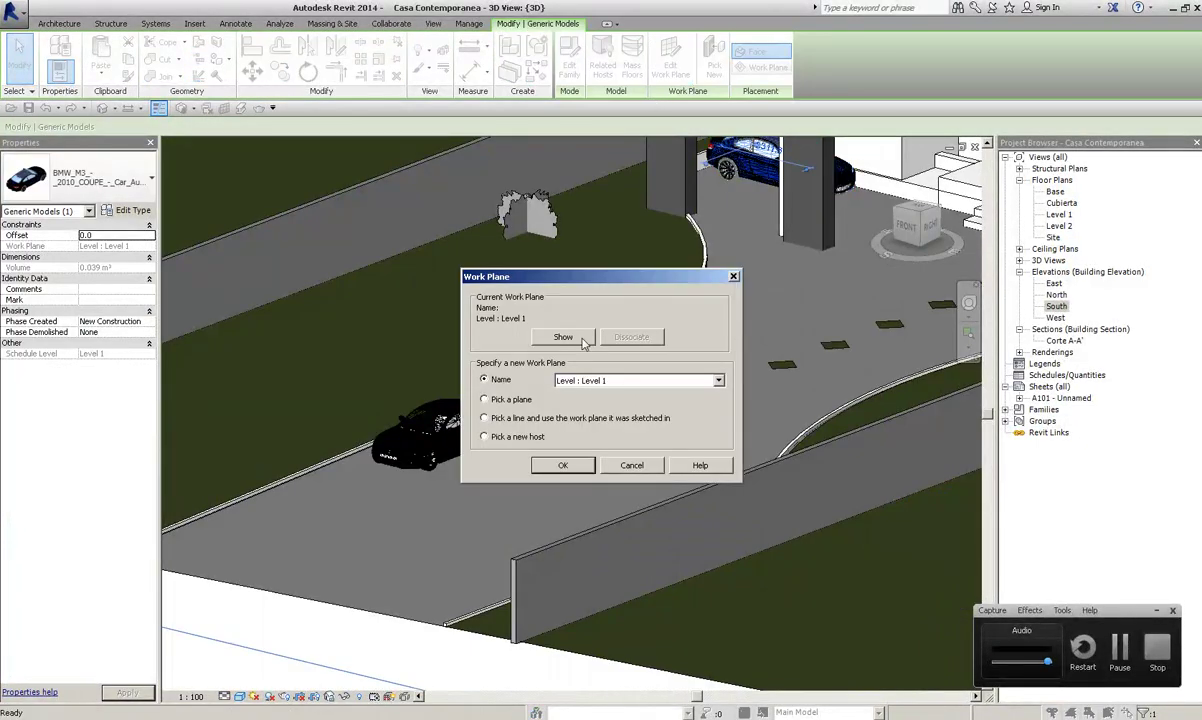
left_click(590, 384)
left_click(592, 384)
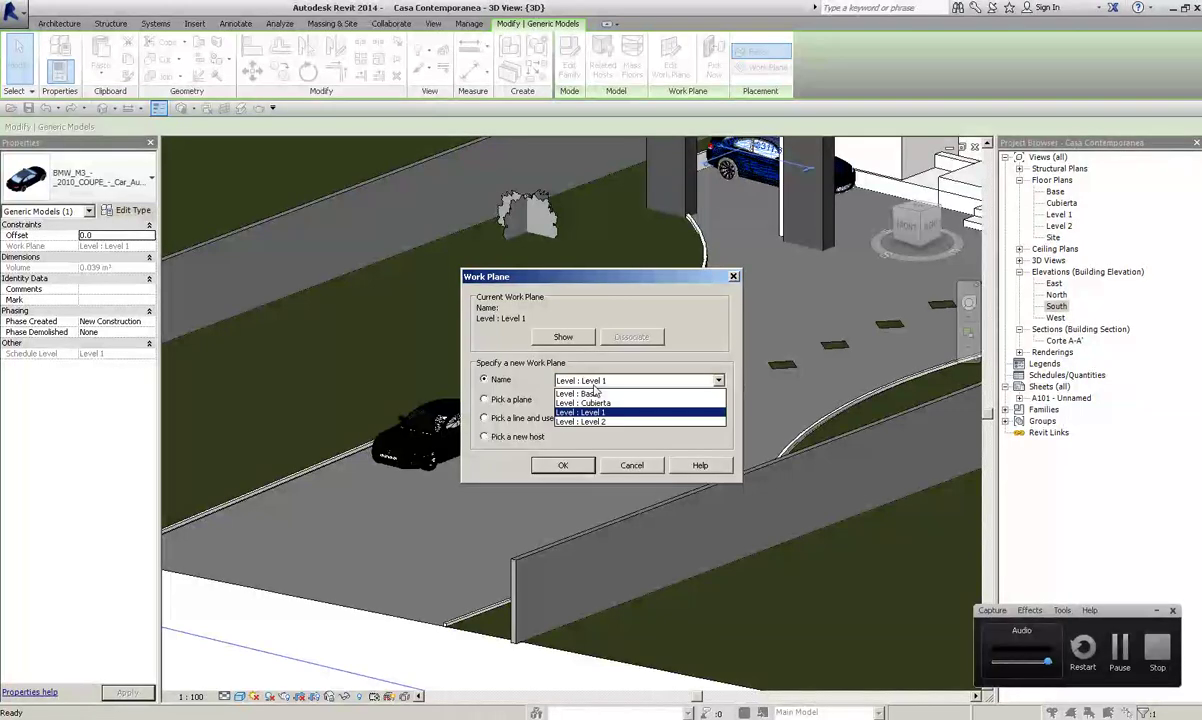
left_click(593, 386)
left_click(595, 386)
left_click(585, 393)
left_click(565, 466)
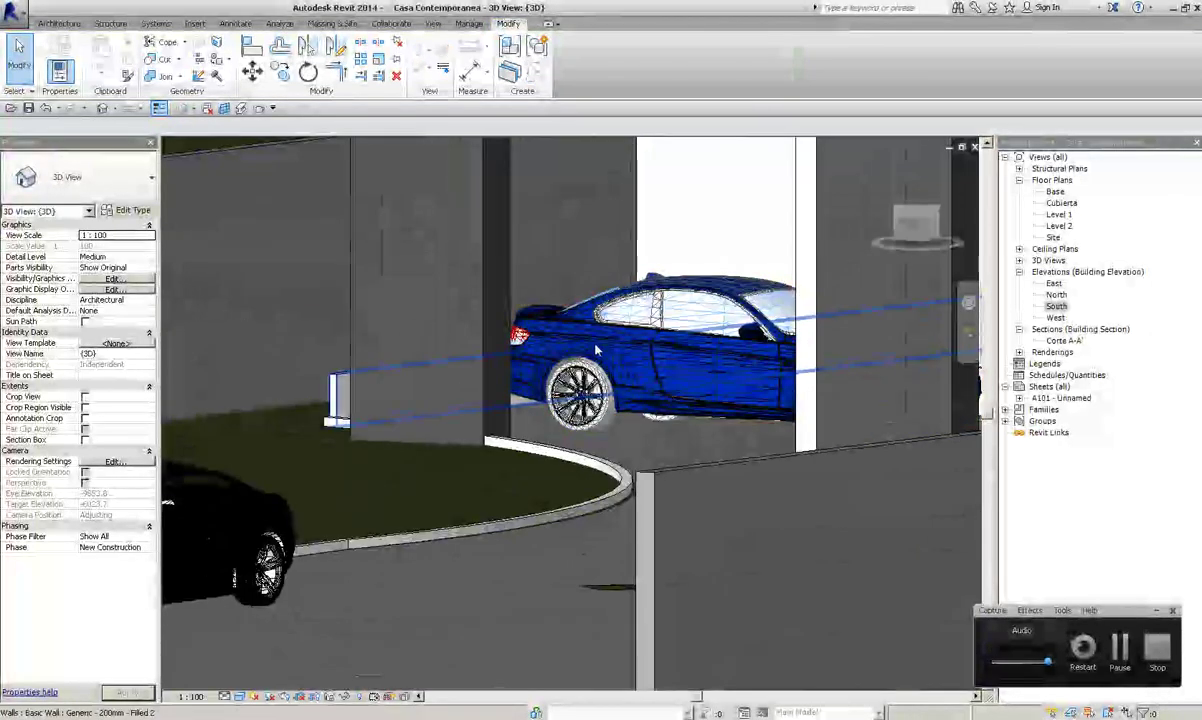
Step: Rehost the BMW onto the Basic Wall : Generic wall face as its work plane
middle_click_drag(613, 303, 605, 383, "shift")
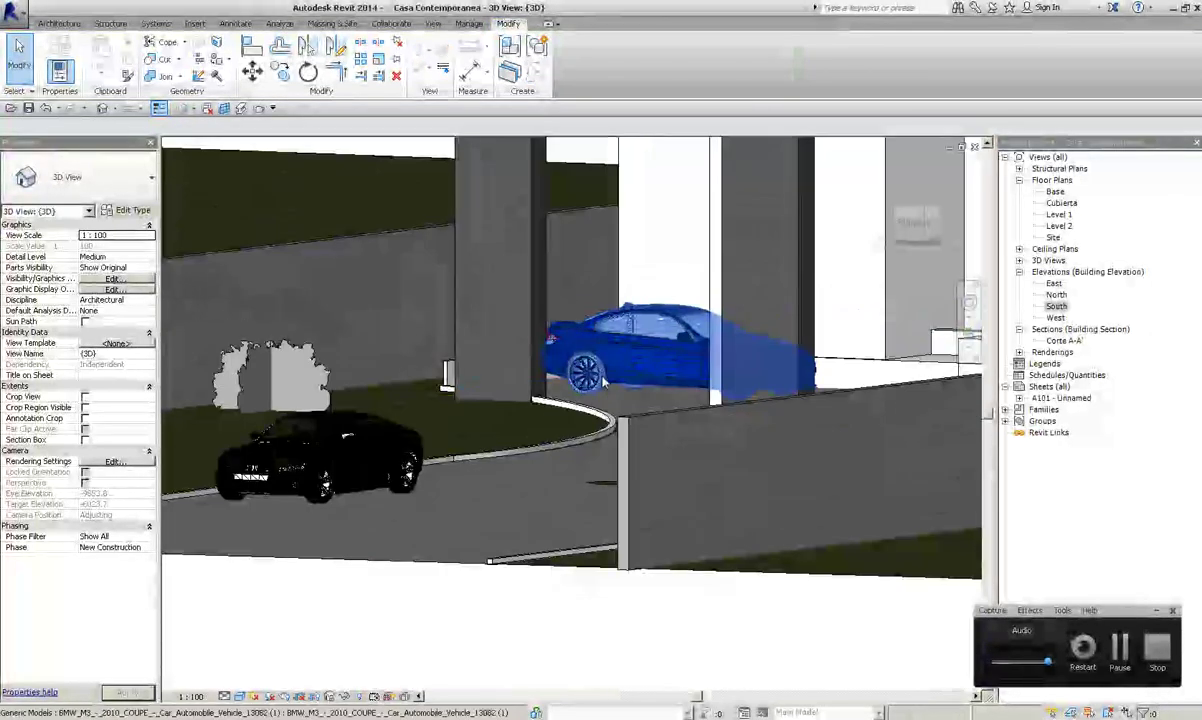
left_click(578, 398)
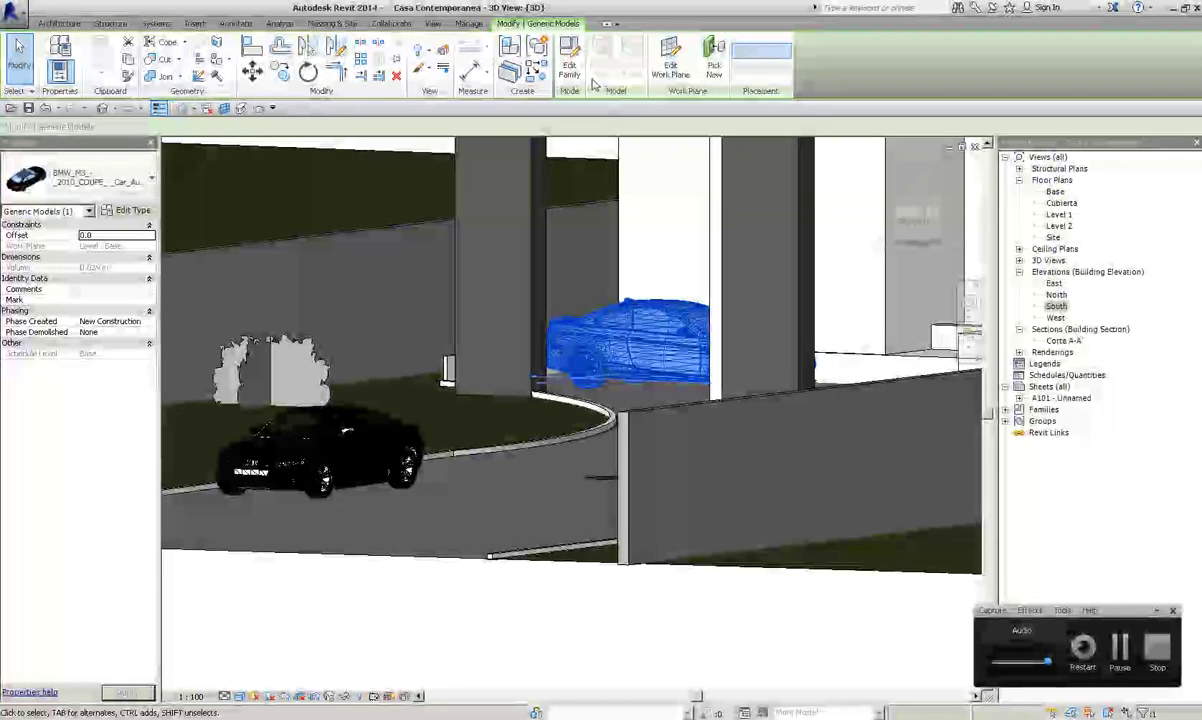
left_click(670, 70)
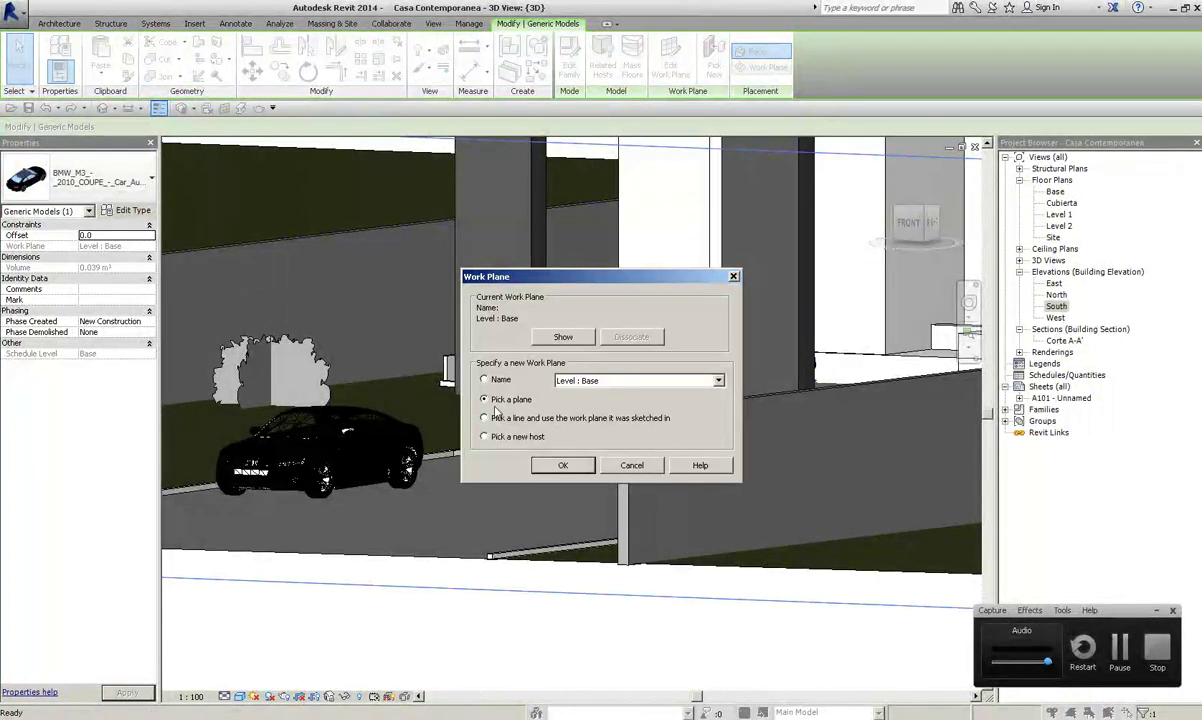
left_click(560, 466)
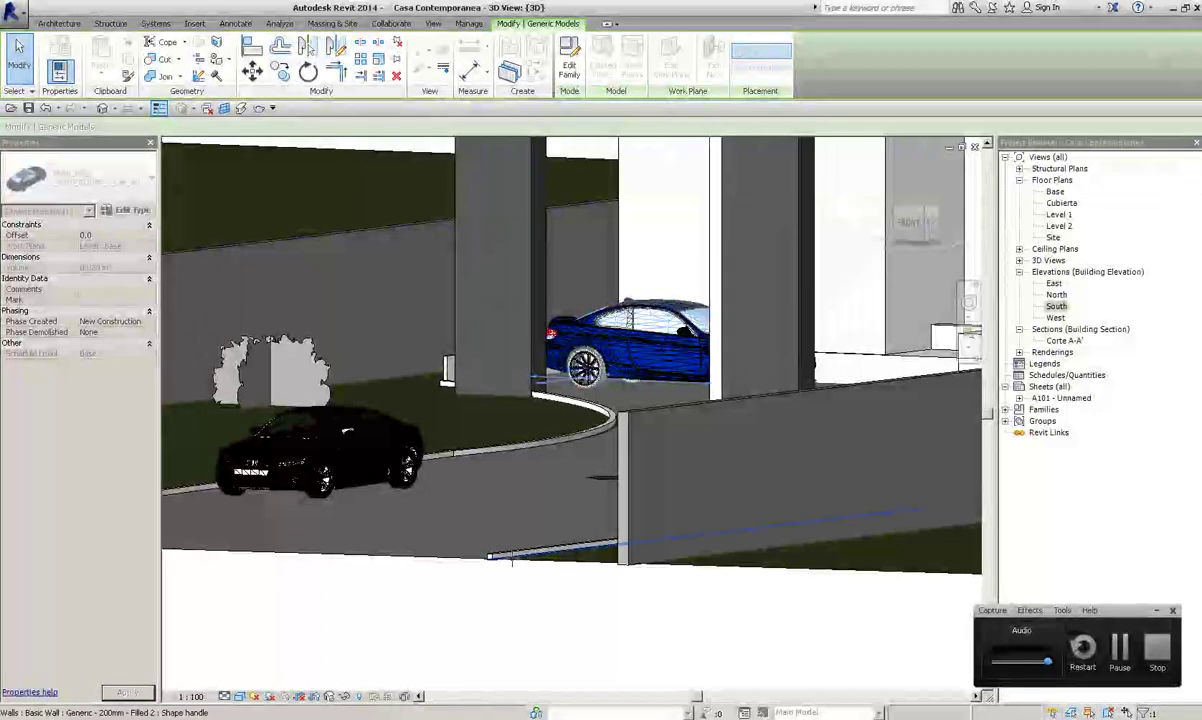
left_click(511, 558)
Step: Select the Audi on the driveway in the 3D view
scroll(638, 372, "up", 3)
scroll(638, 372, "up", 2)
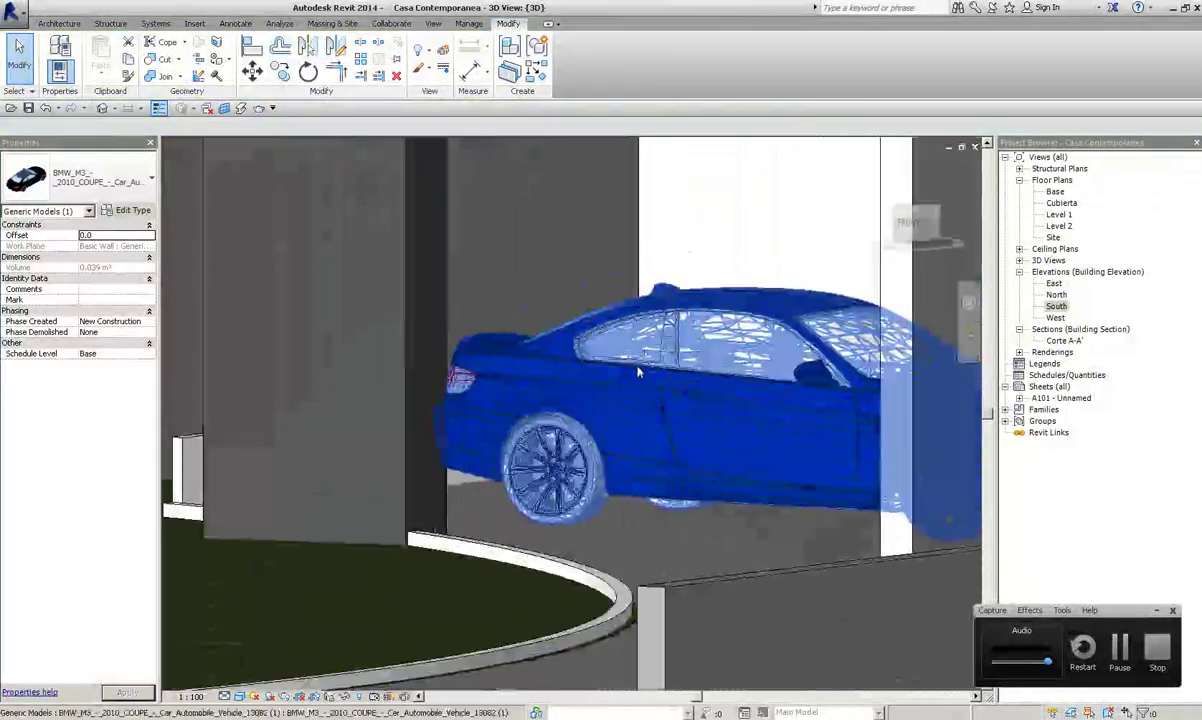
scroll(638, 372, "up", 2)
scroll(636, 373, "up", 2)
scroll(634, 374, "up", 2)
scroll(632, 376, "up", 1)
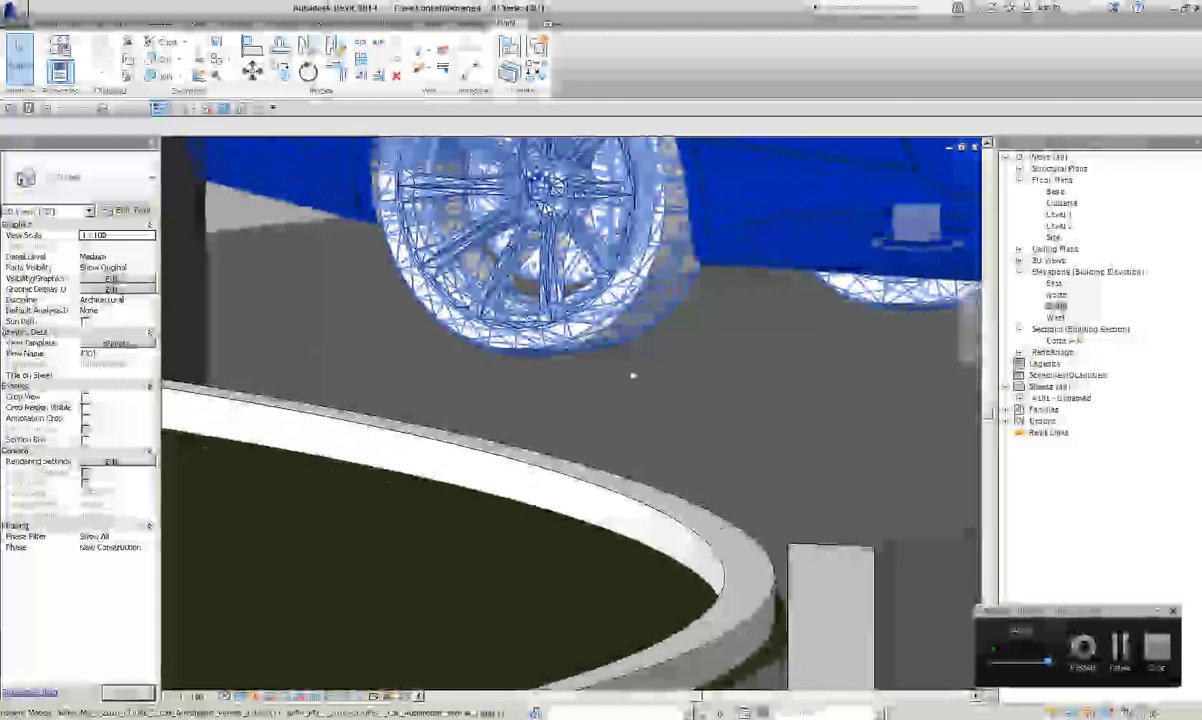
scroll(632, 376, "down", 1)
scroll(632, 376, "down", 1)
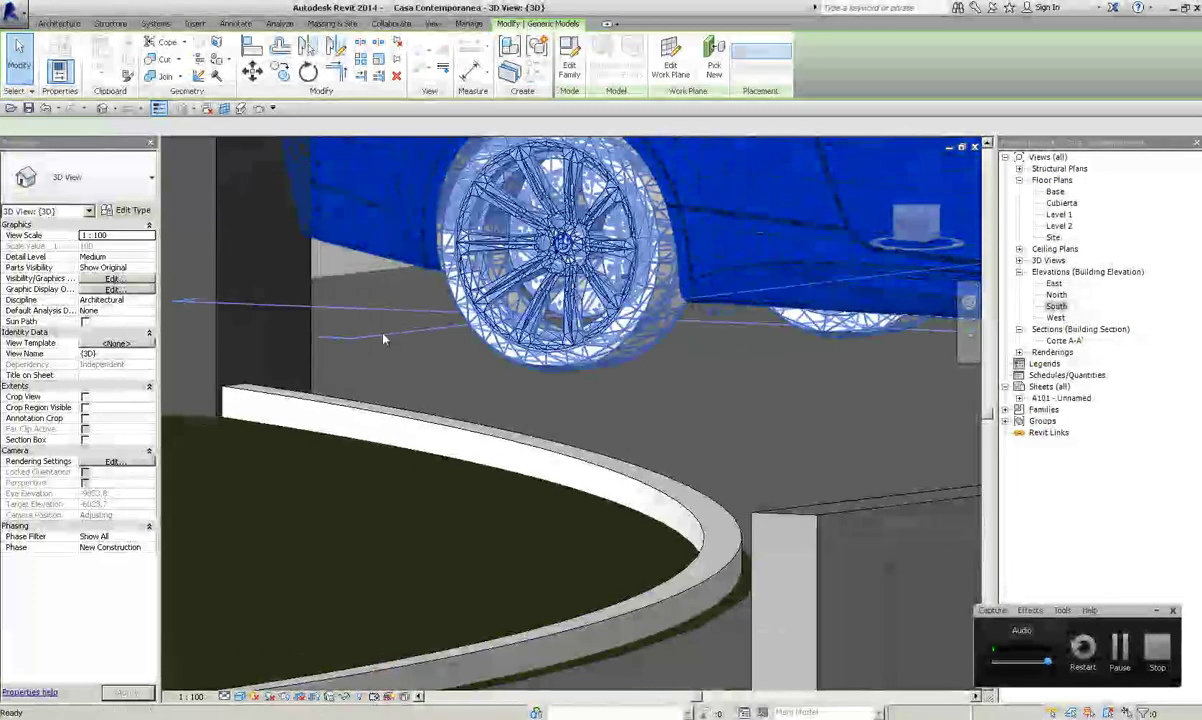
scroll(383, 340, "down", 3)
middle_click_drag(383, 340, 437, 392, "shift")
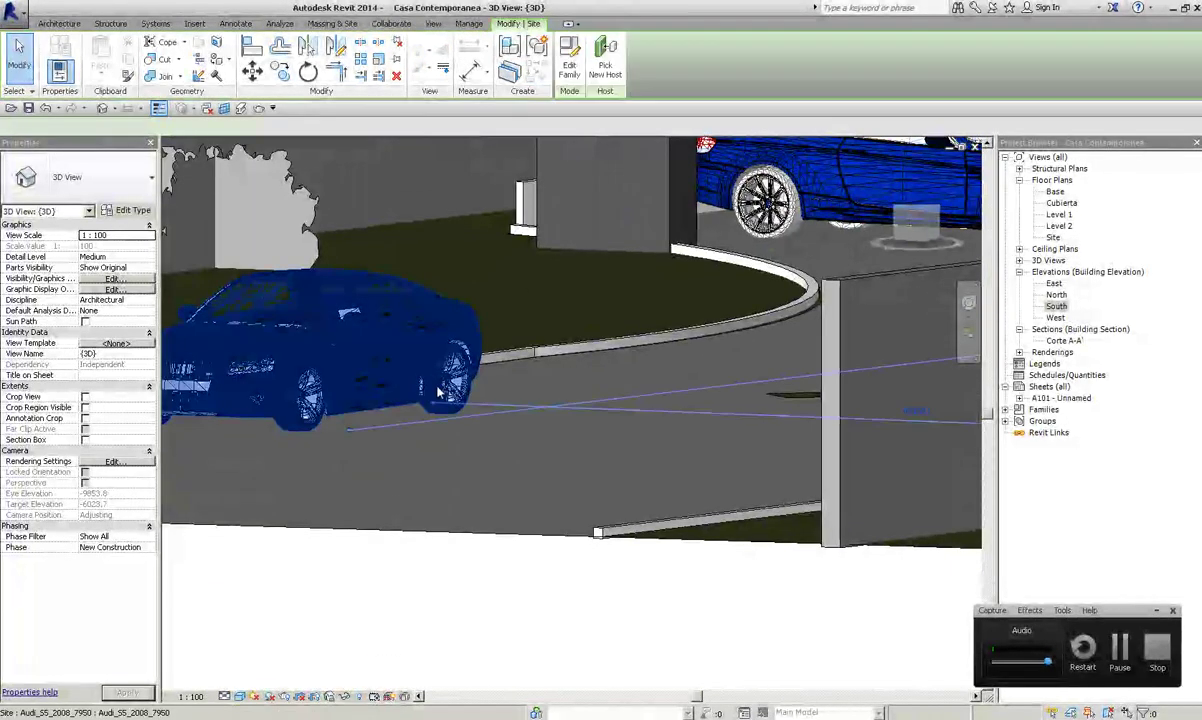
left_click(437, 392)
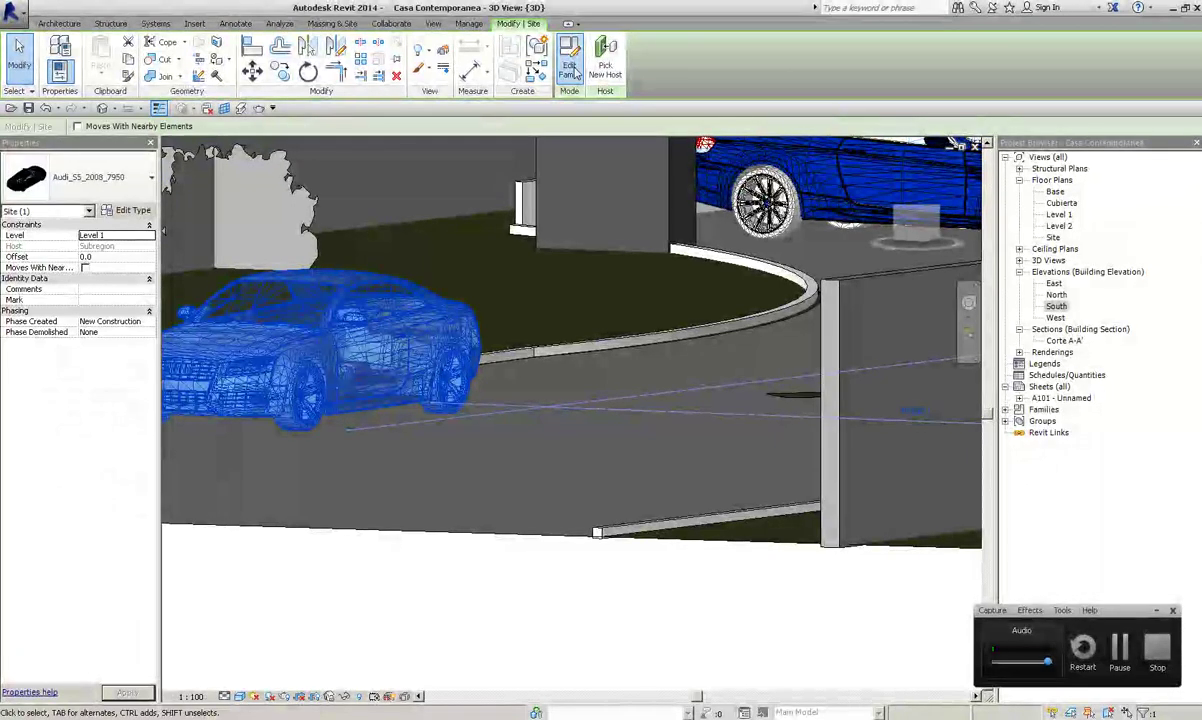
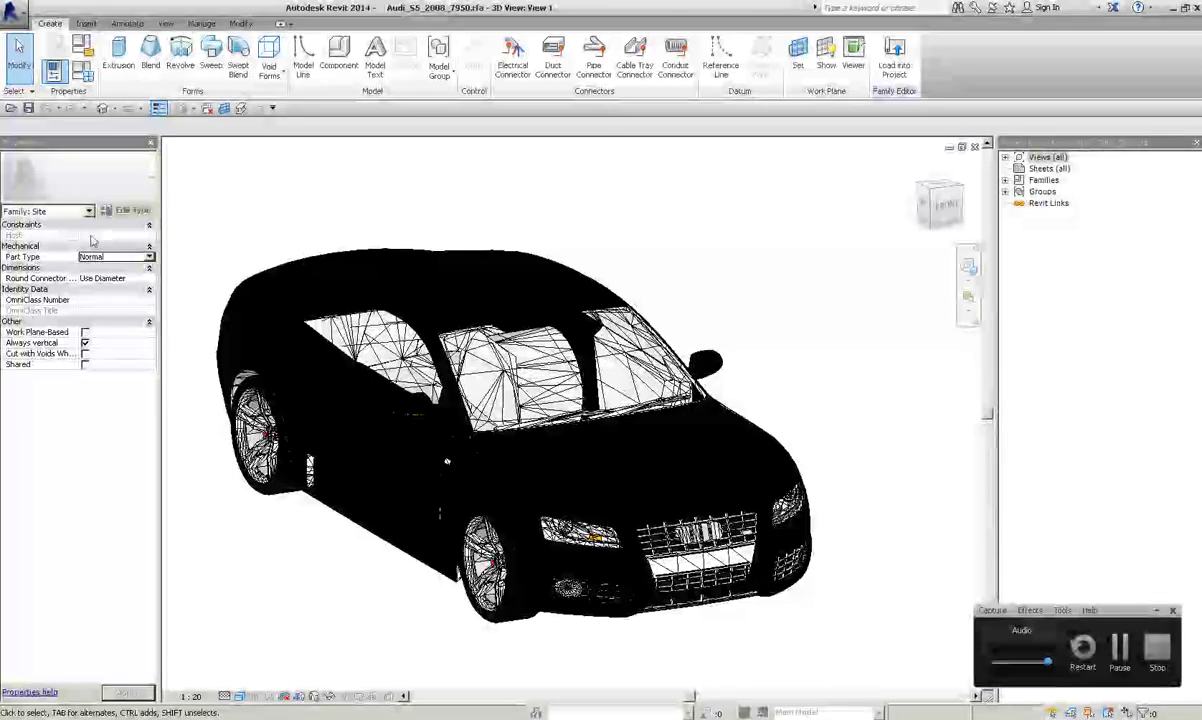
Step: Review the Audi family's types and keep its category set to Site
left_click(82, 68)
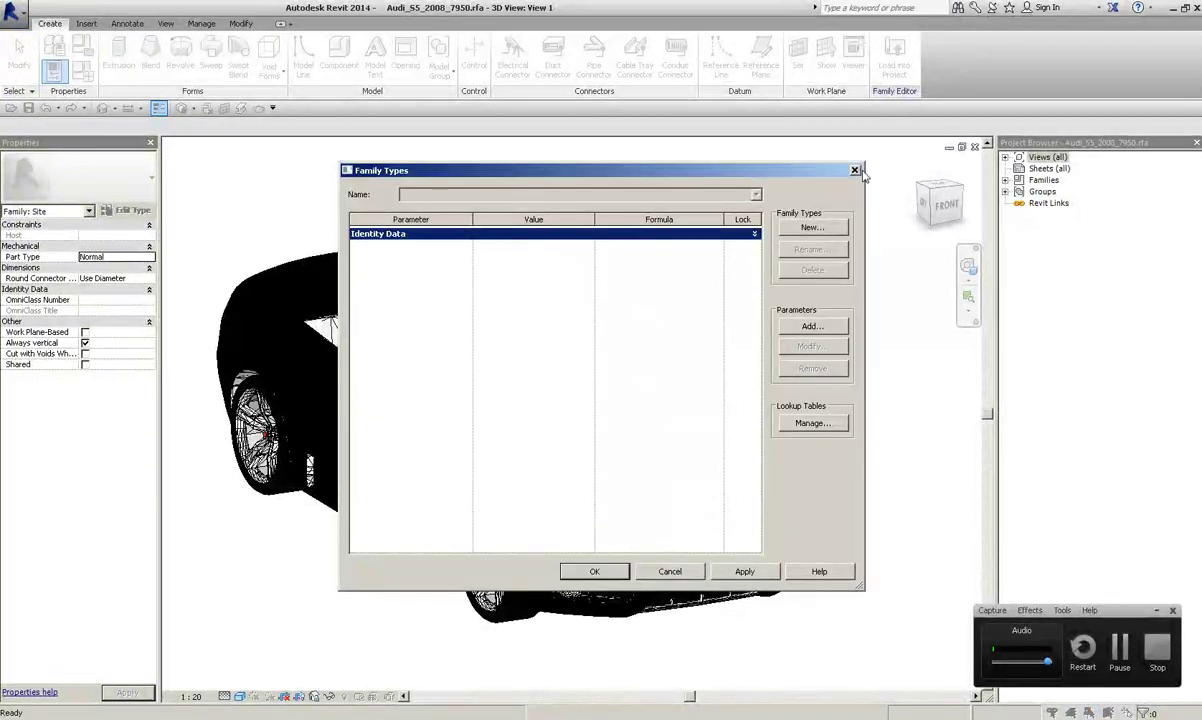
left_click(855, 171)
left_click(84, 50)
left_click(570, 243)
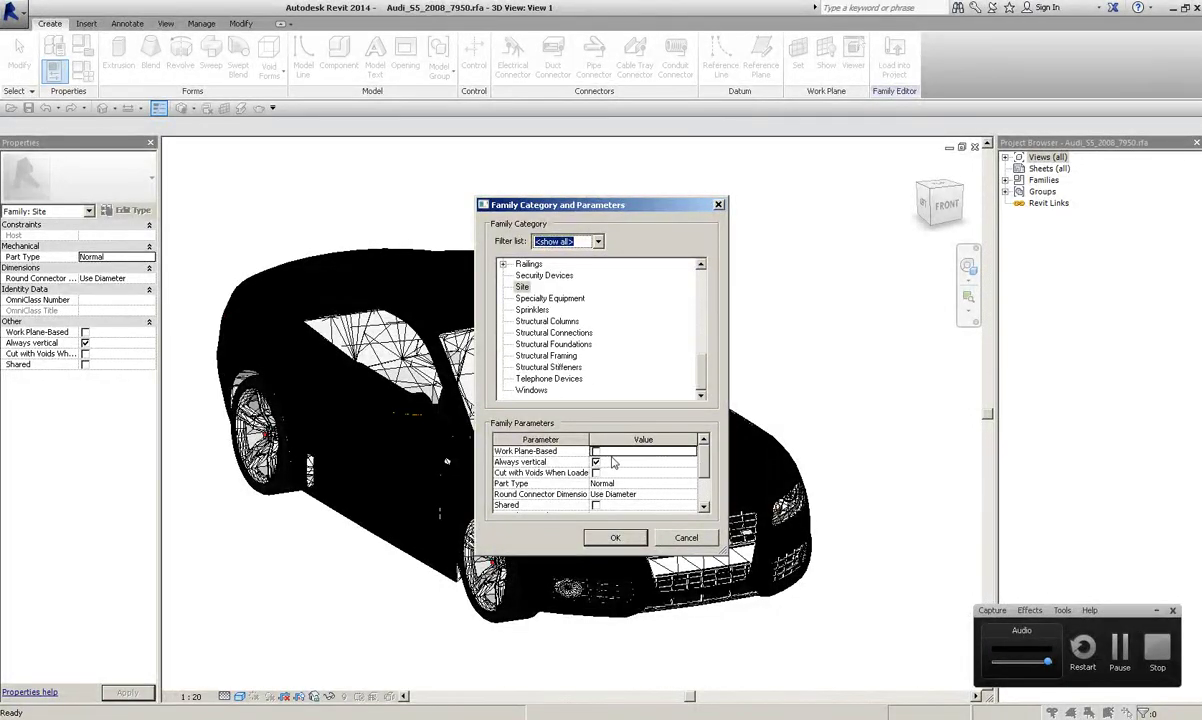
left_click(617, 539)
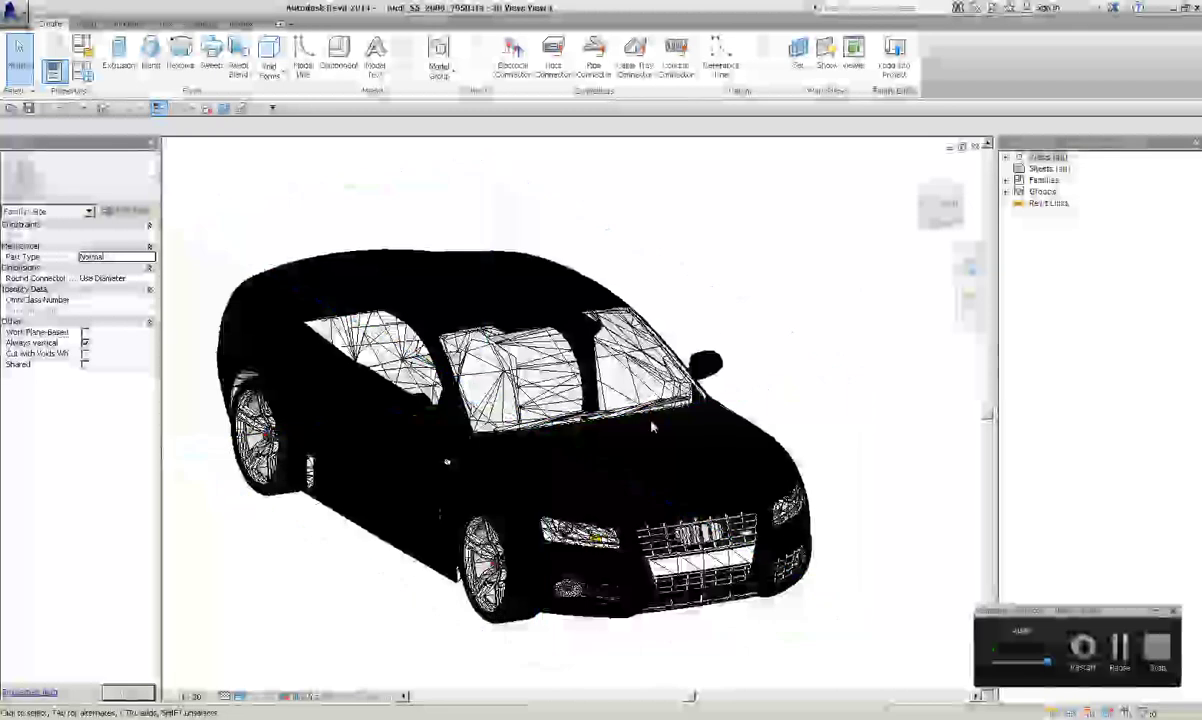
Step: Move the Audi window aside and open the BMW car from the project's {3D} view for editing
left_click(962, 147)
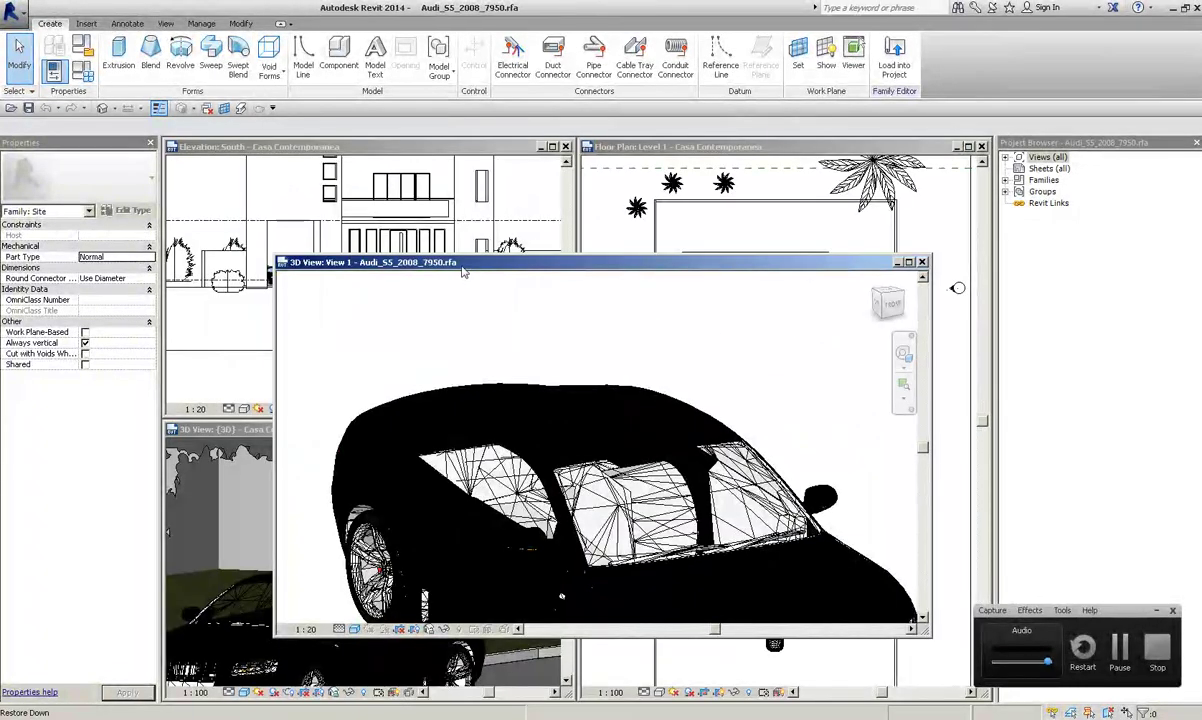
left_click_drag(463, 271, 702, 290)
left_click(392, 535)
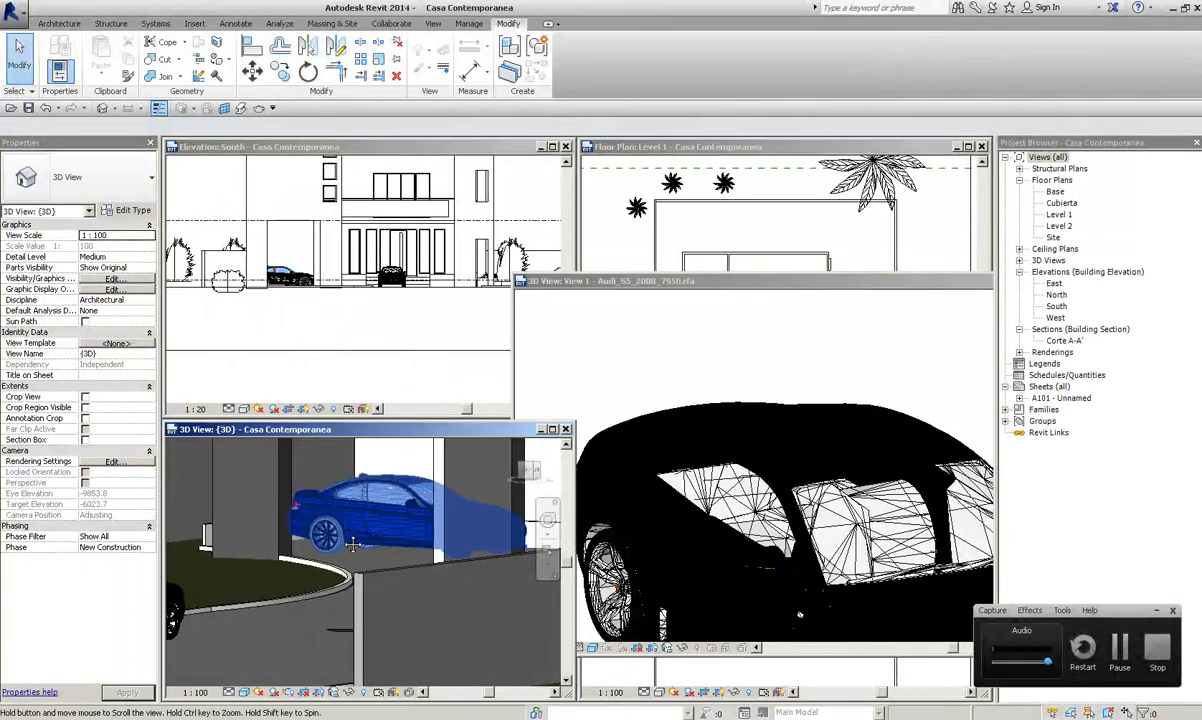
left_click(363, 495)
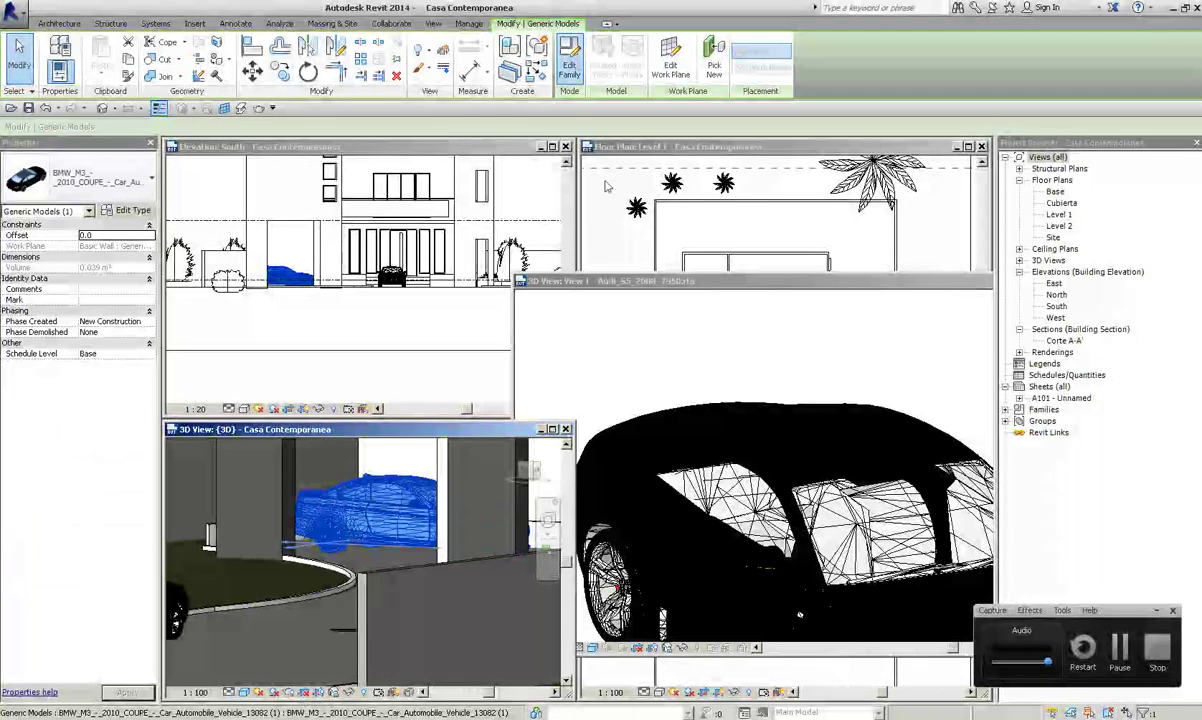
left_click(569, 62)
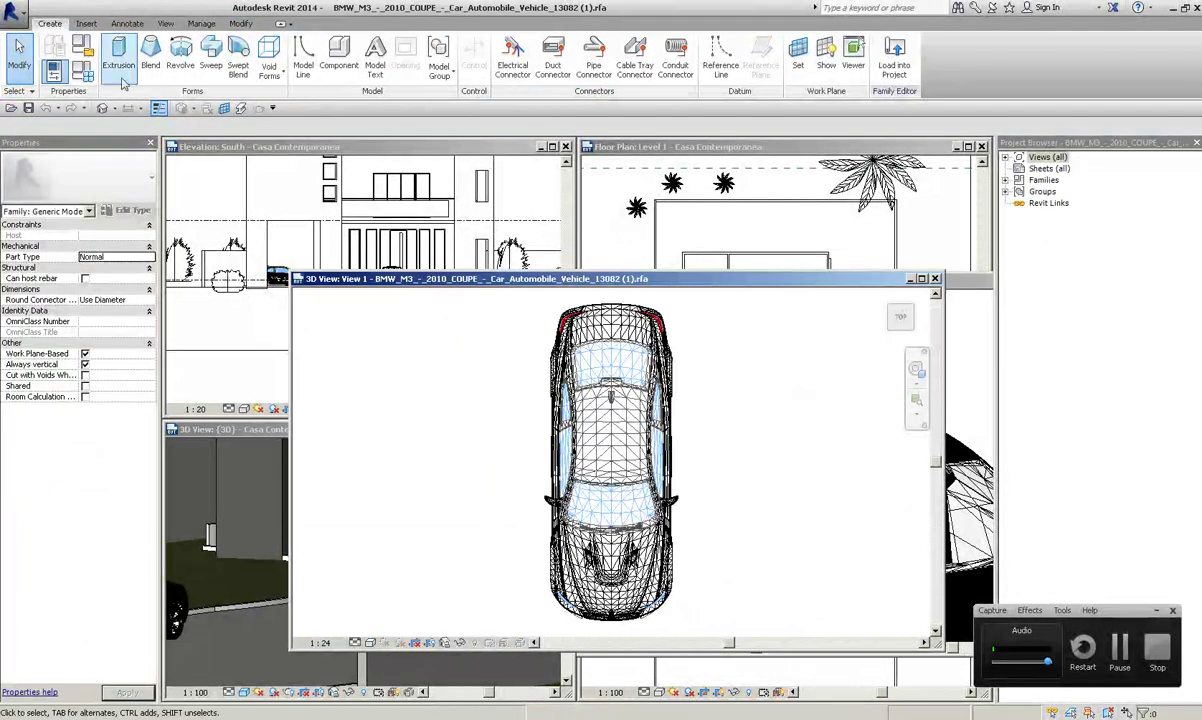
Step: Change the BMW family's category to Site
left_click(88, 58)
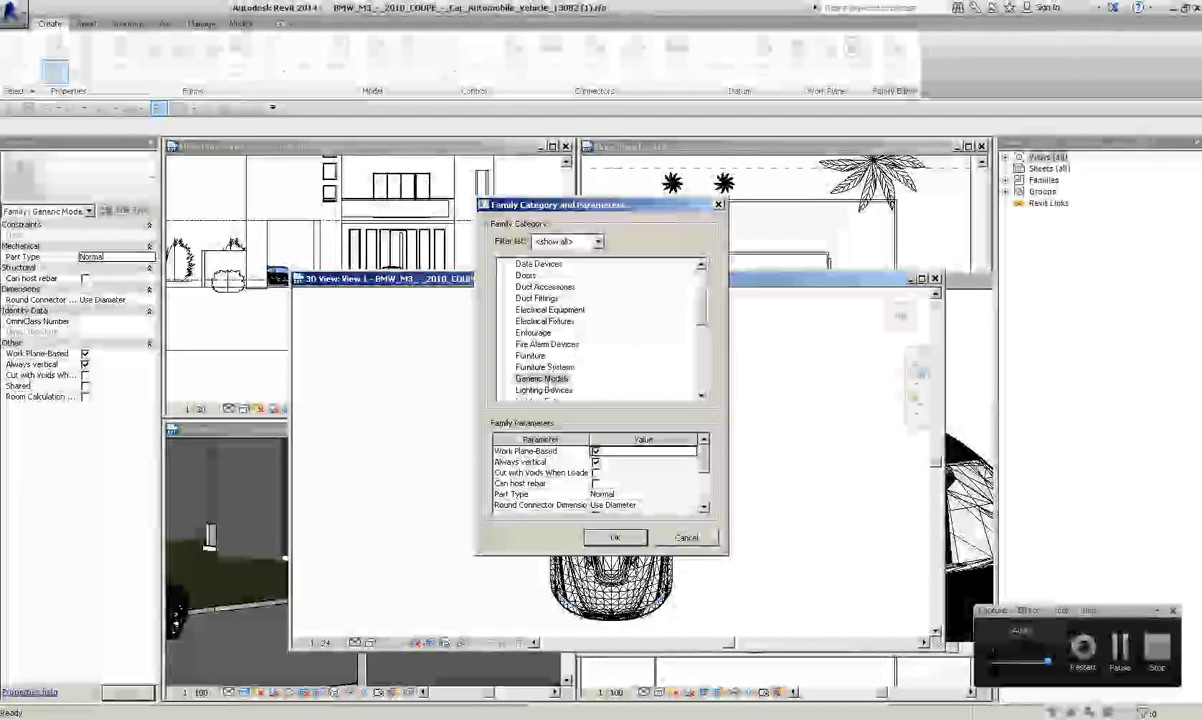
left_click_drag(706, 320, 706, 423)
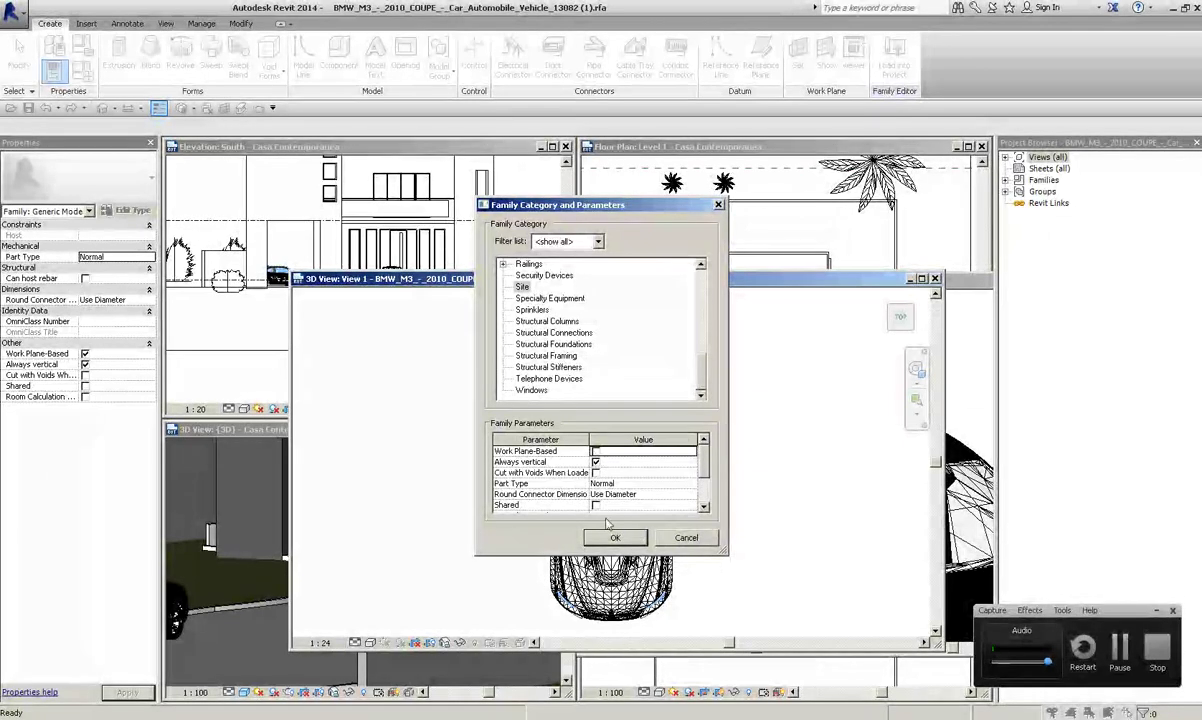
left_click(612, 537)
Step: Load the family into Casa Contemporanea.rvt, overwriting the existing version
left_click(895, 55)
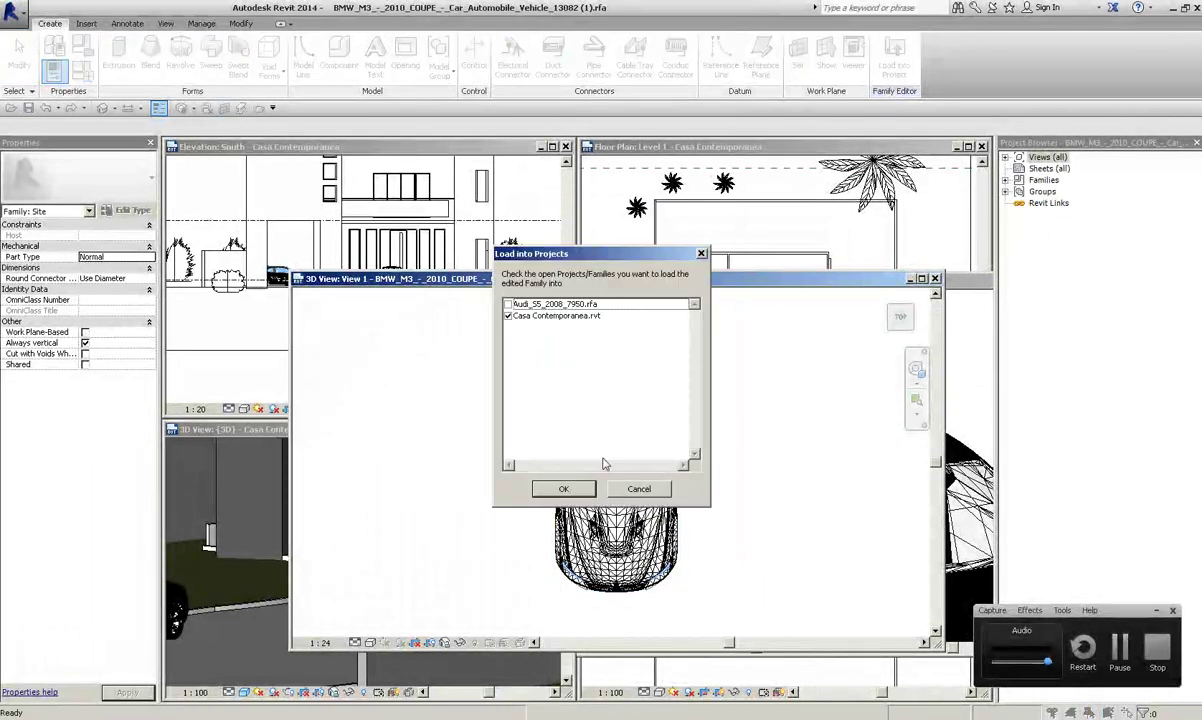
left_click(565, 492)
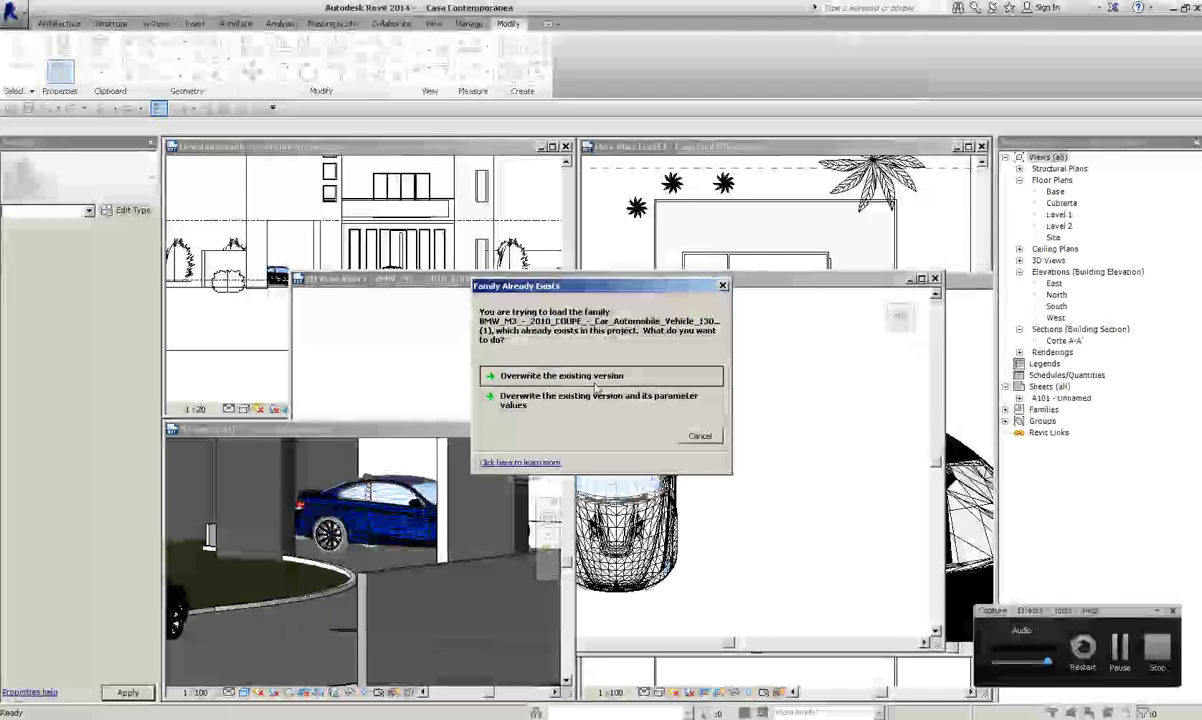
left_click(500, 372)
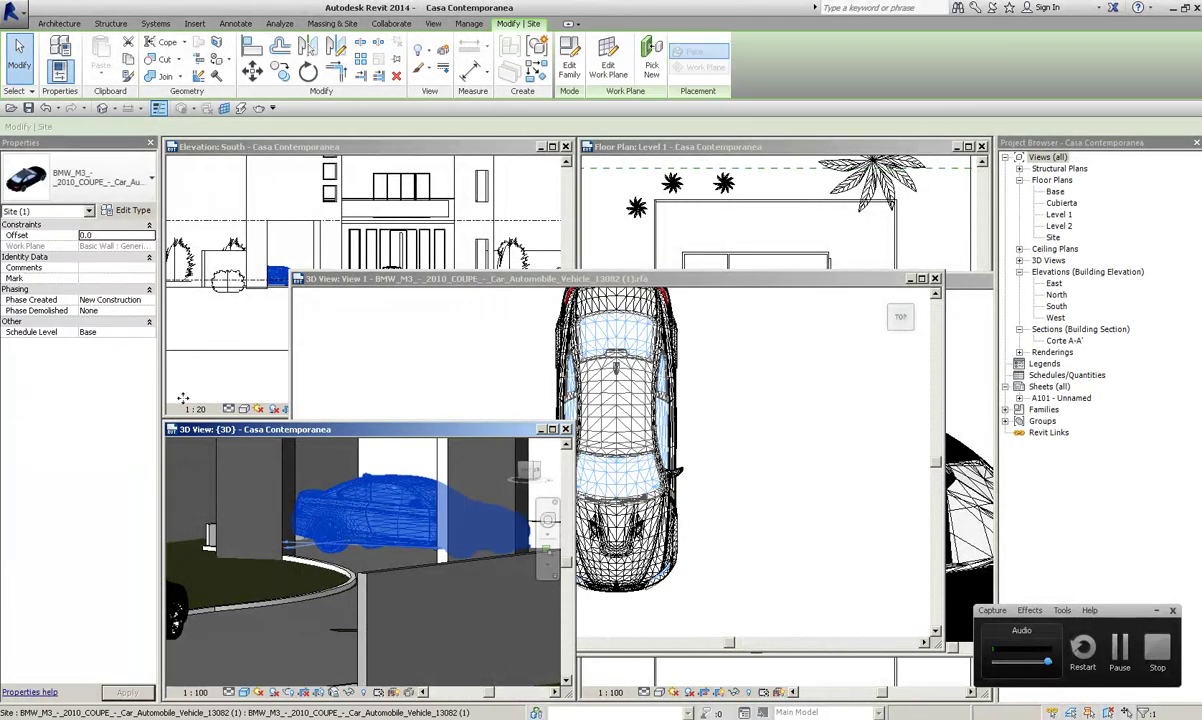
Step: Select the reloaded car, then close the BMW and Audi family windows
left_click(357, 497)
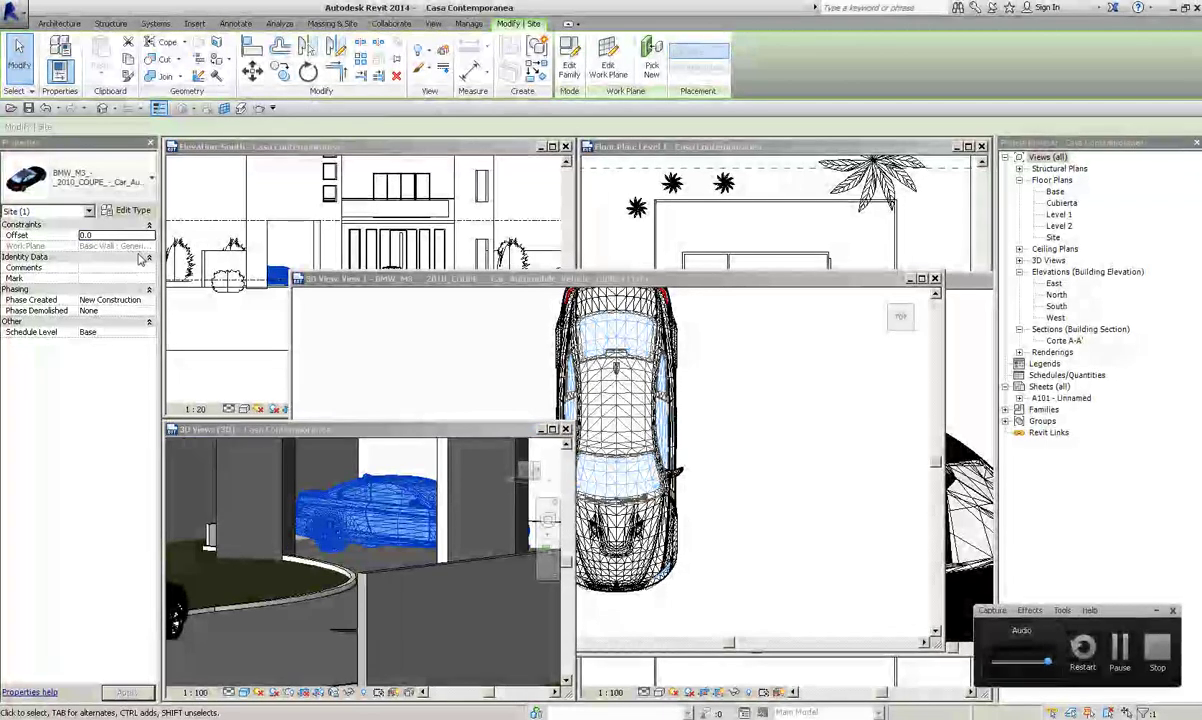
left_click(934, 280)
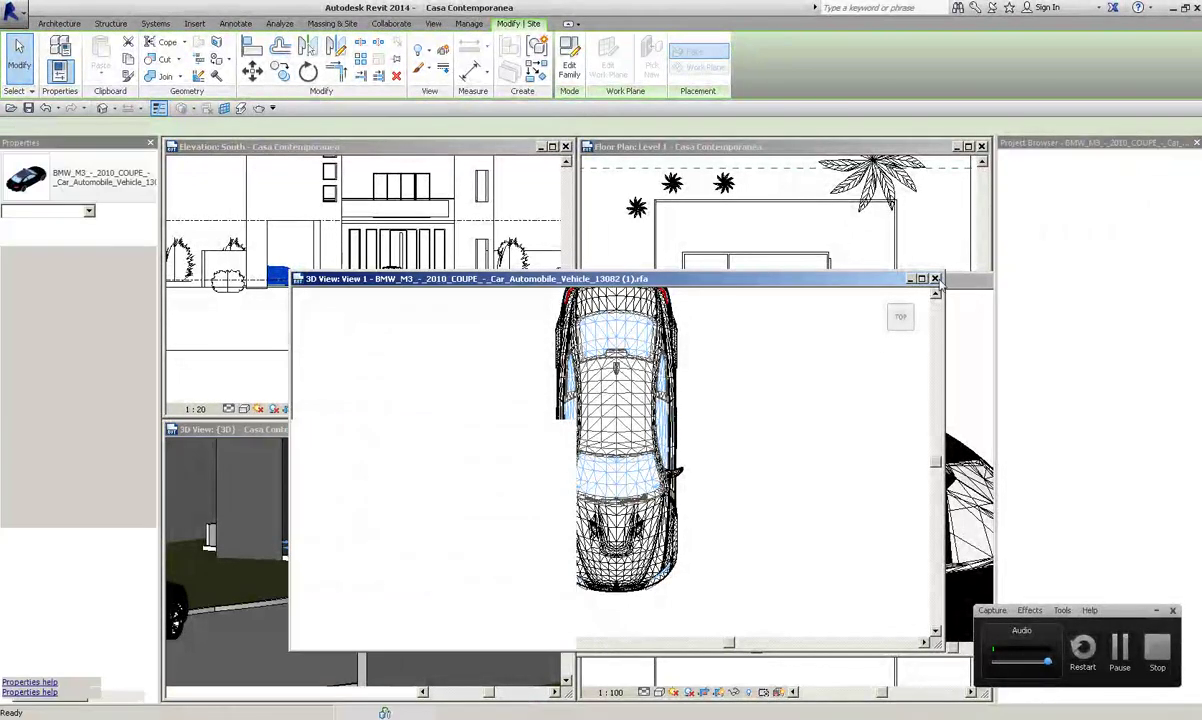
left_click(648, 414)
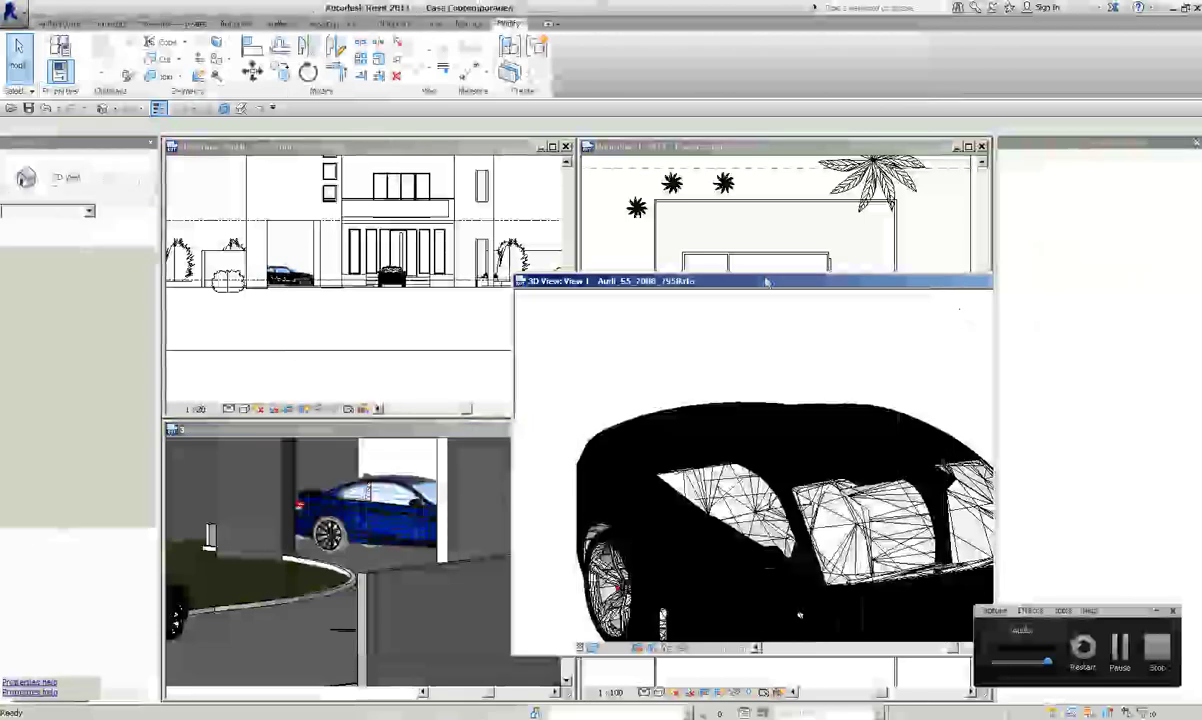
left_click(711, 279)
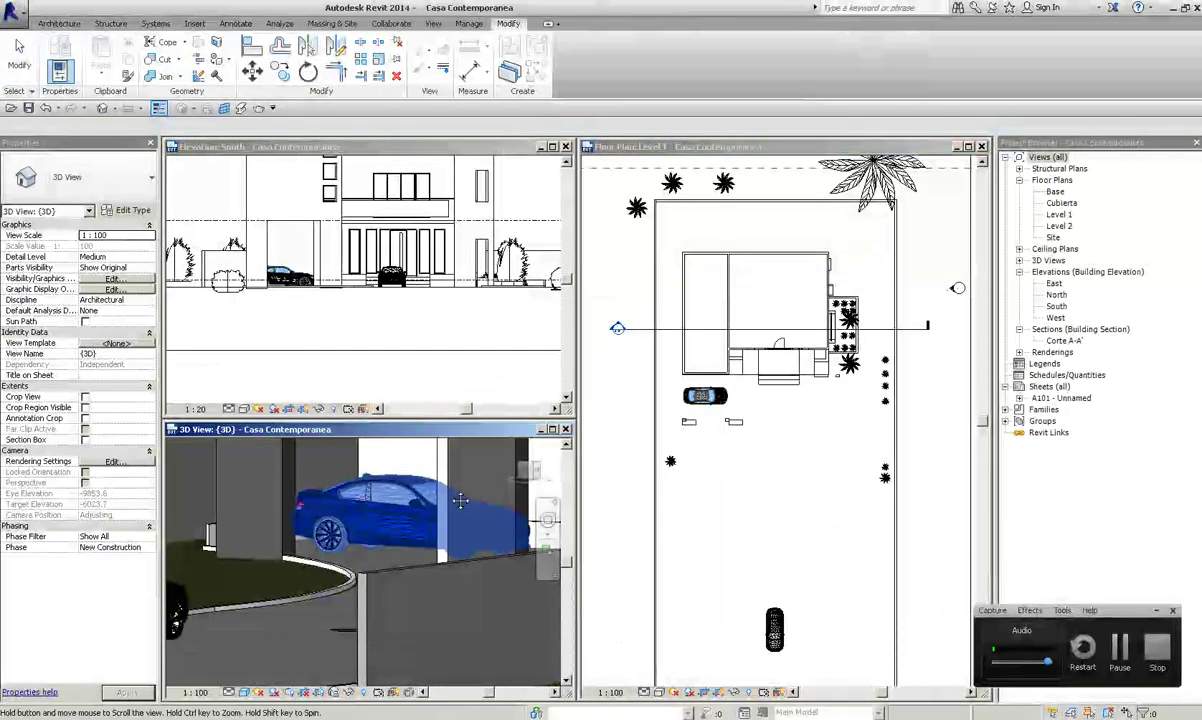
Step: Select the car in the South elevation and review its type properties
scroll(724, 413, "up", 3)
left_click(384, 303)
scroll(400, 312, "up", 2)
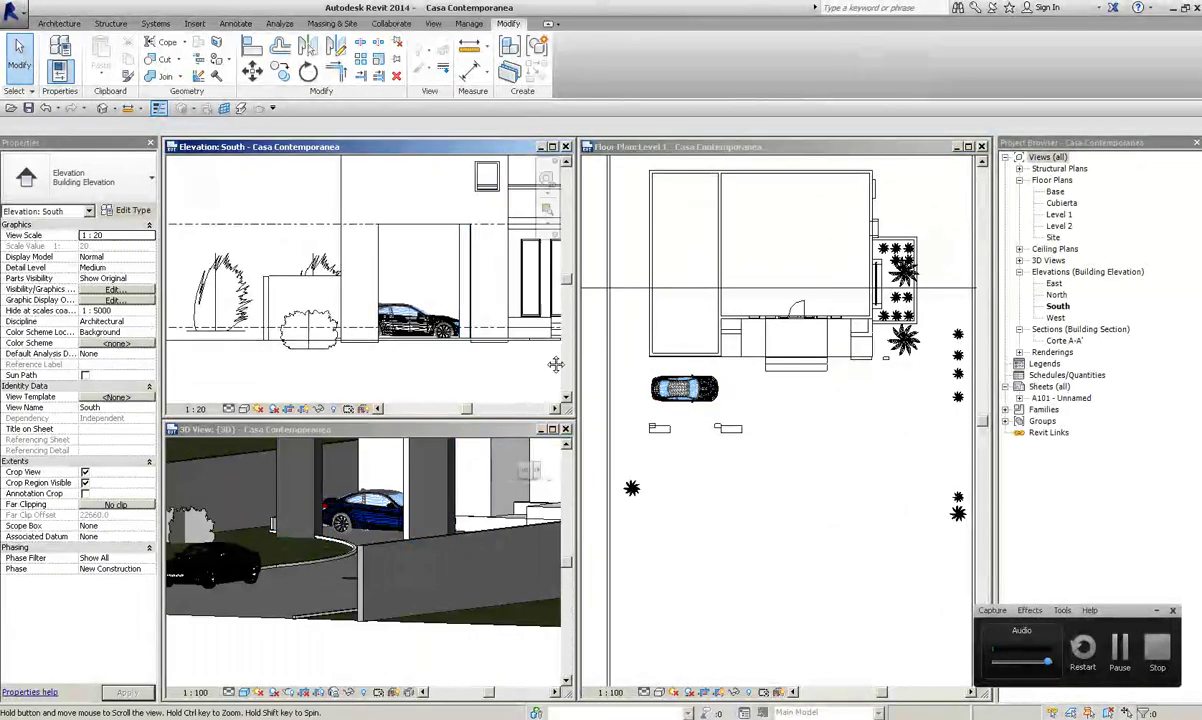
scroll(406, 320, "up", 3)
scroll(406, 320, "up", 2)
left_click(403, 341)
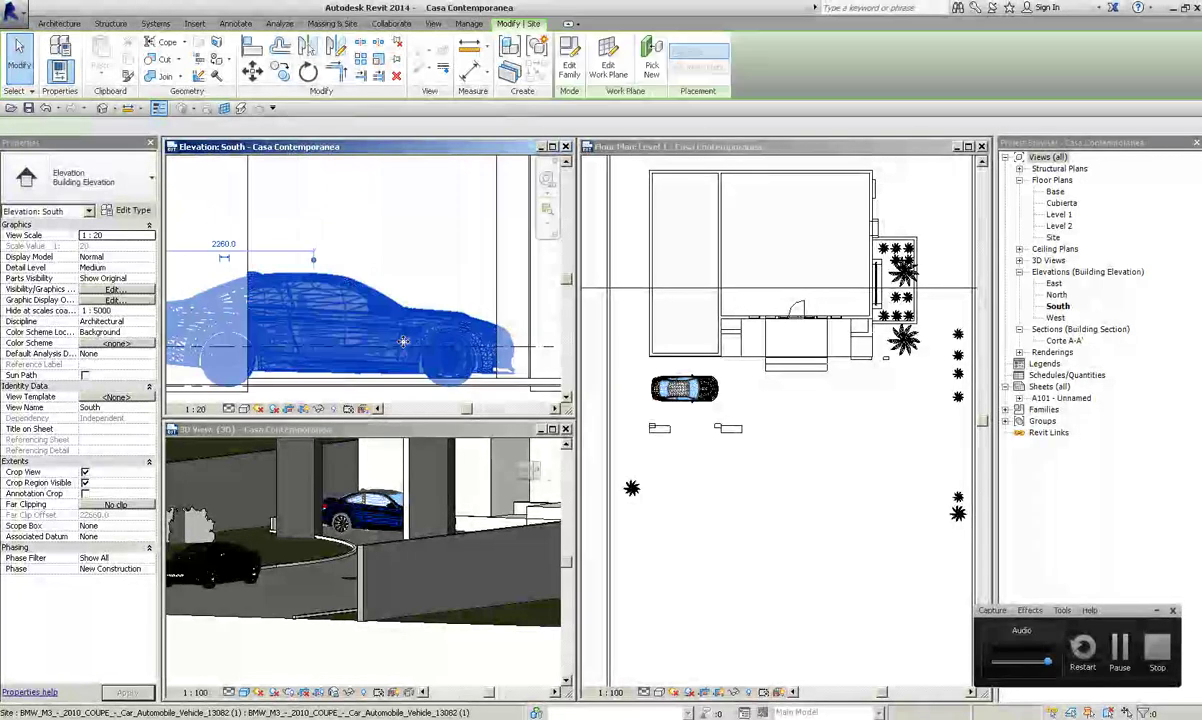
left_click(130, 210)
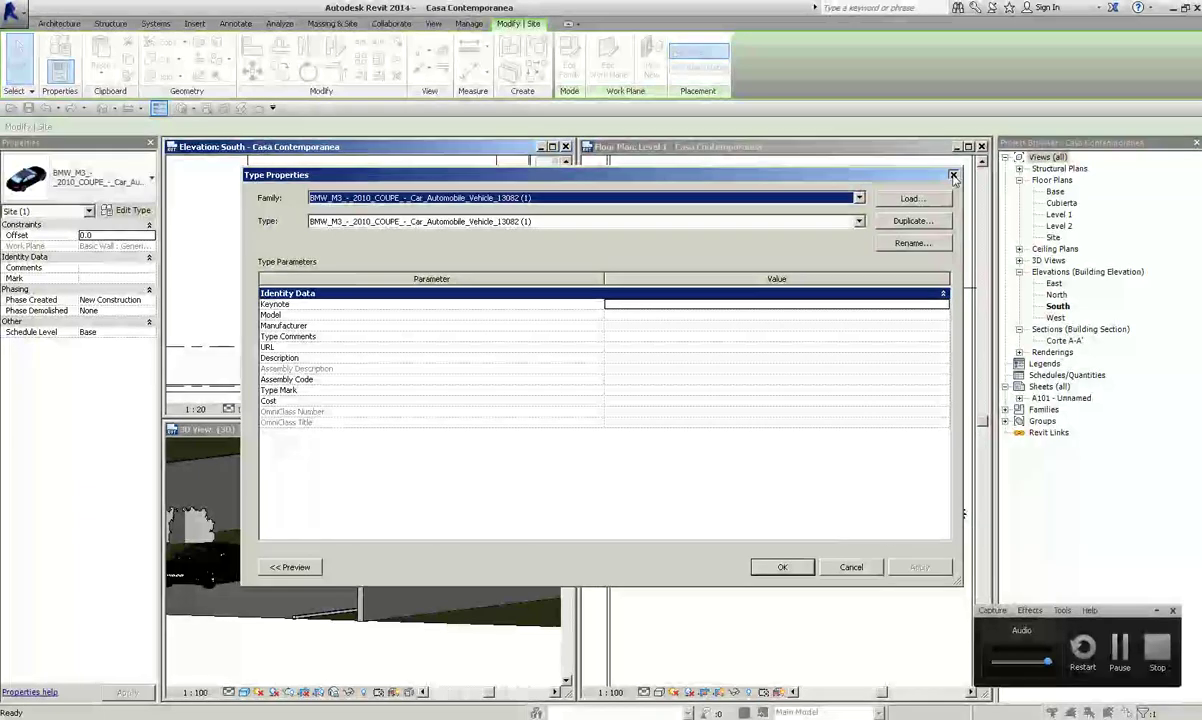
left_click(953, 176)
Step: Try a different Schedule Level for the car, then dismiss the work plane warning
scroll(898, 399, "up", 2)
scroll(424, 271, "down", 1)
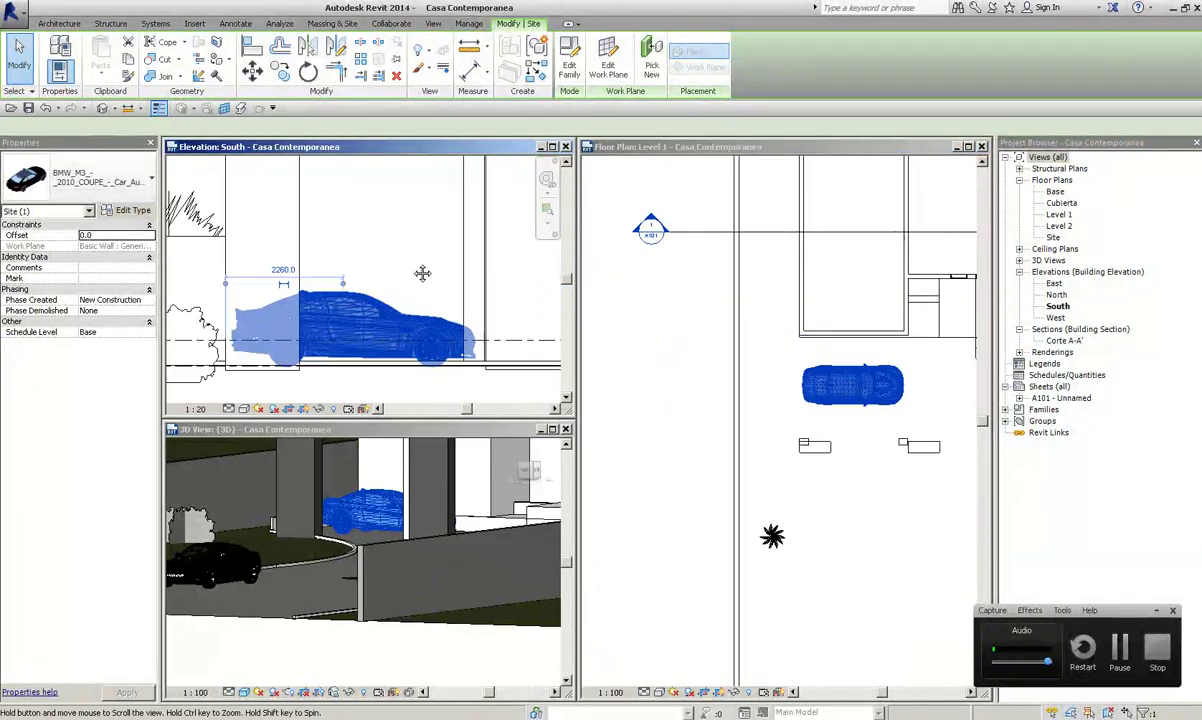
scroll(357, 252, "down", 1)
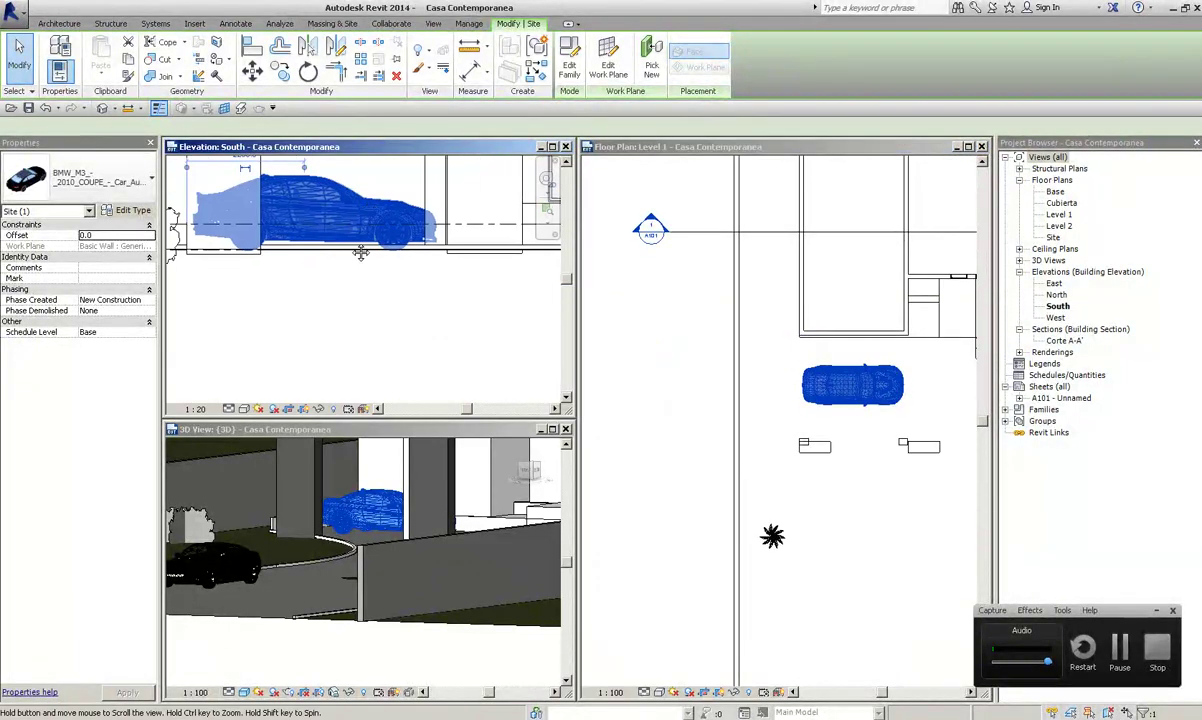
left_click(148, 332)
left_click(100, 348)
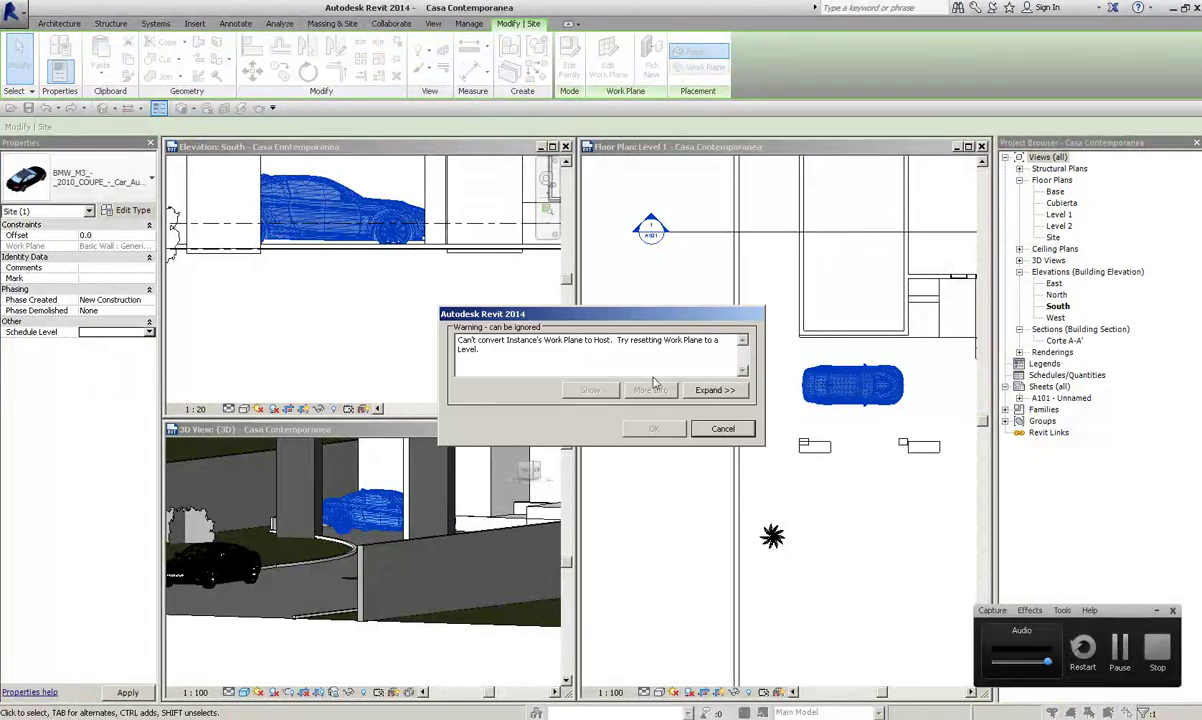
left_click(723, 430)
Step: Reselect the BMW car in the 3D view after clearing a stray wall selection
middle_click_drag(853, 437, 718, 442)
key("Escape")
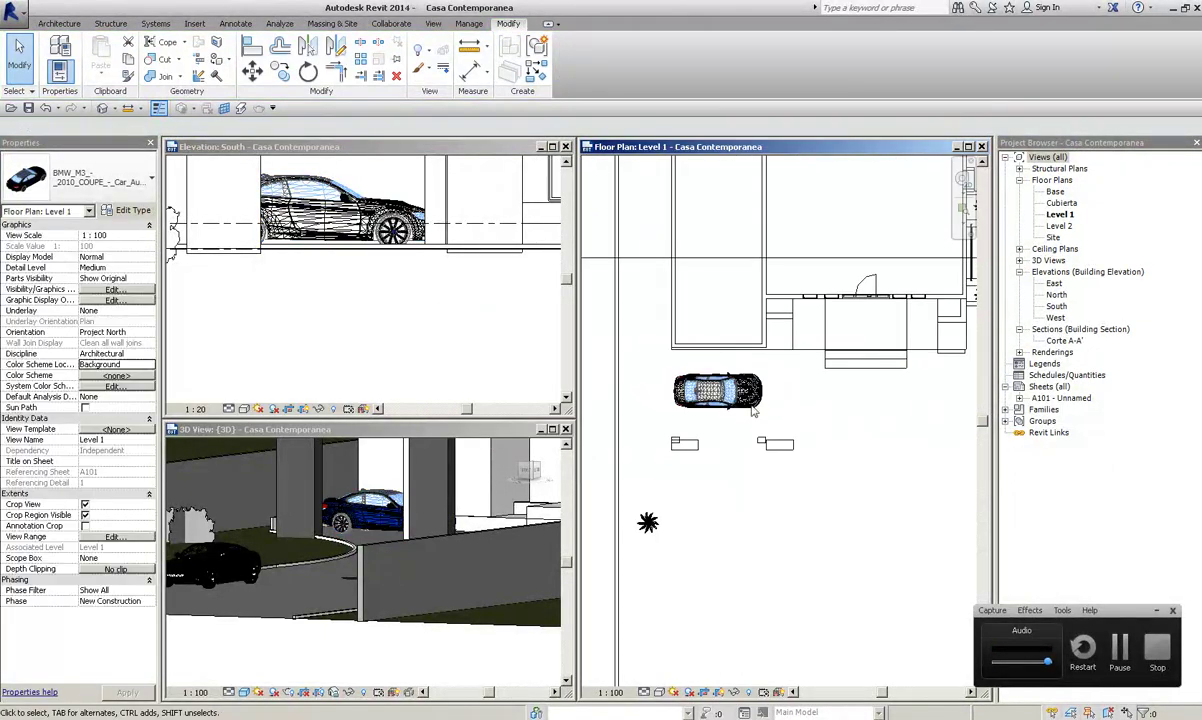
middle_click_drag(383, 512, 349, 508, "shift")
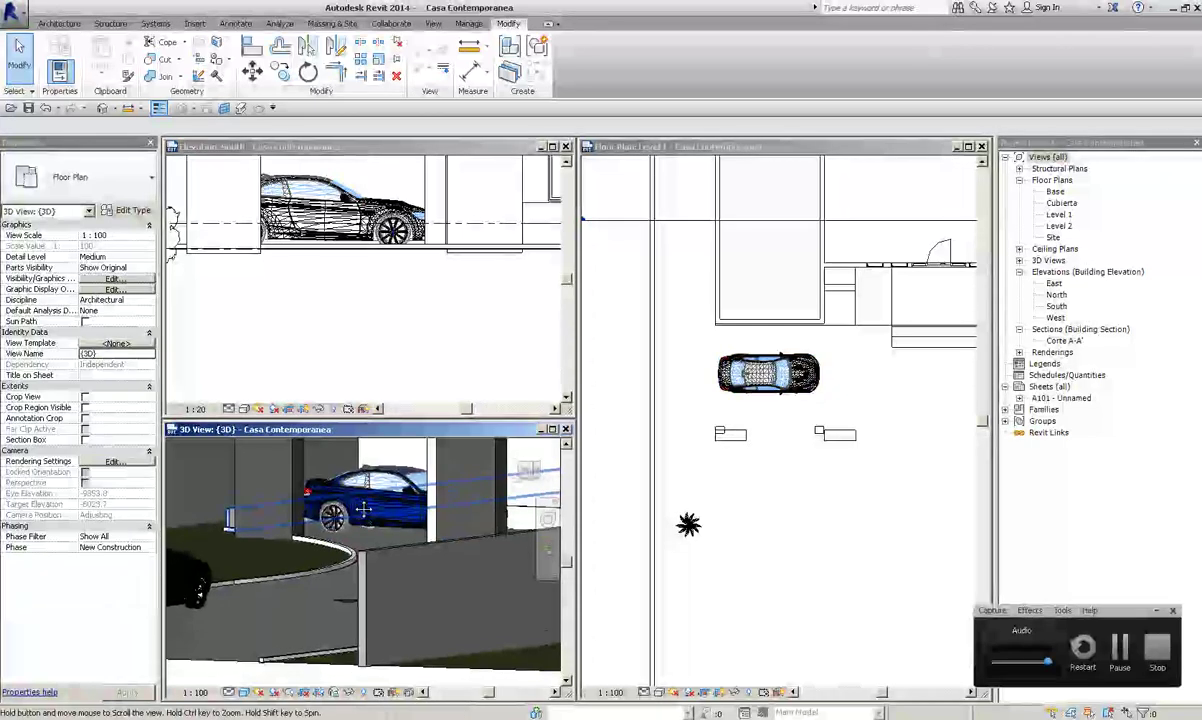
left_click(348, 509)
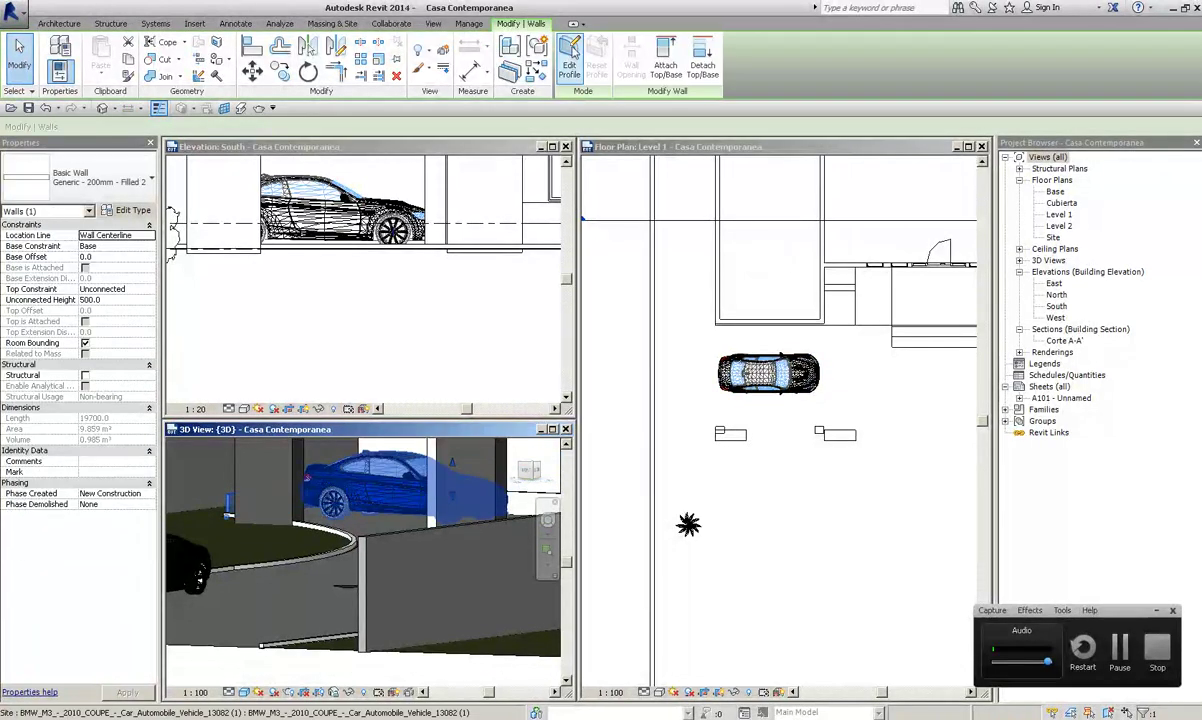
key("Escape")
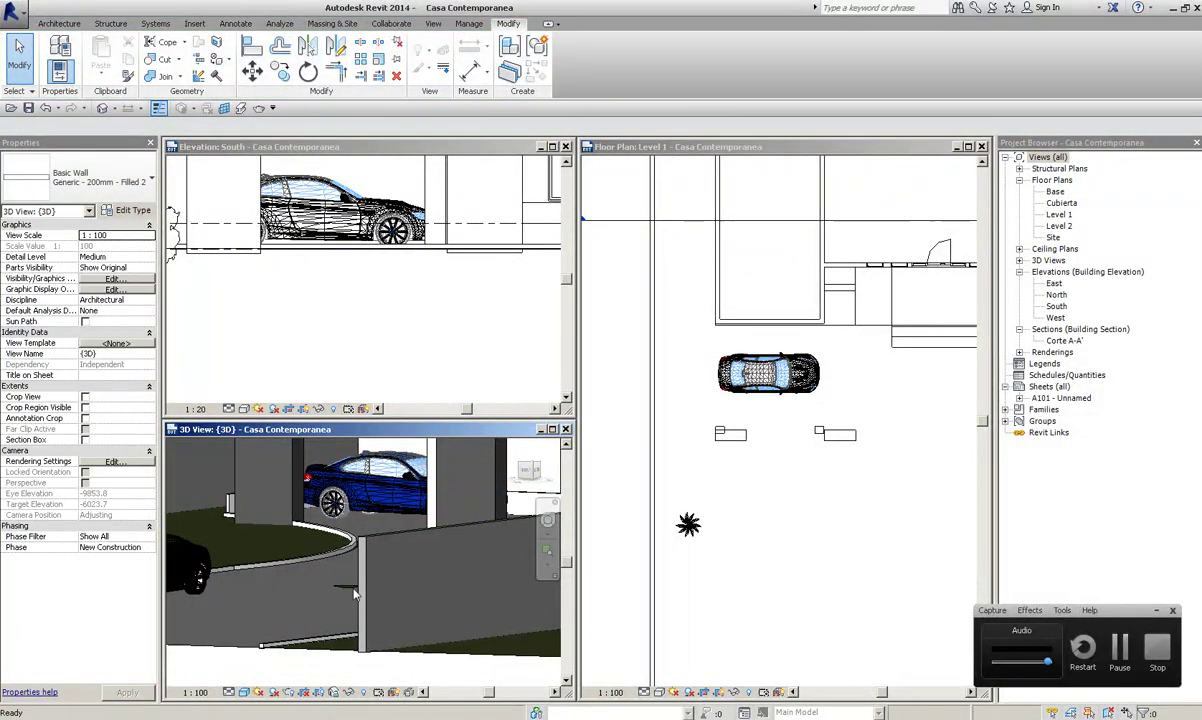
left_click(385, 482)
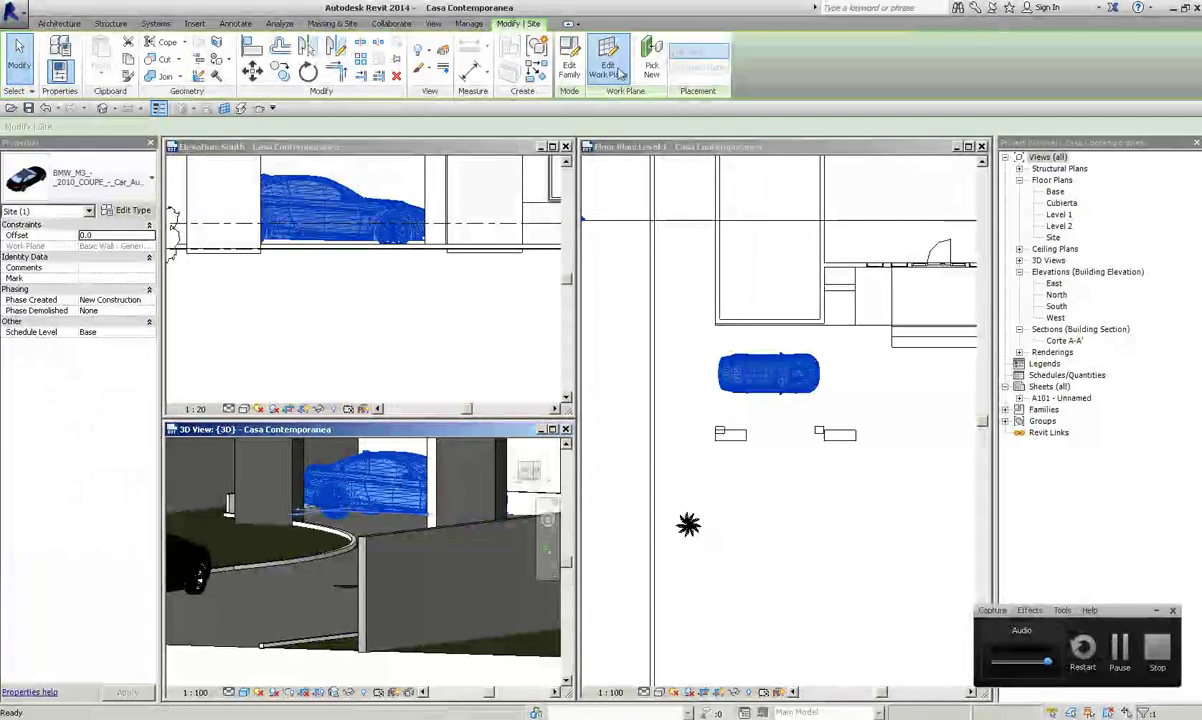
Step: Set the BMW car's work plane to Level 1
left_click(608, 62)
left_click(640, 381)
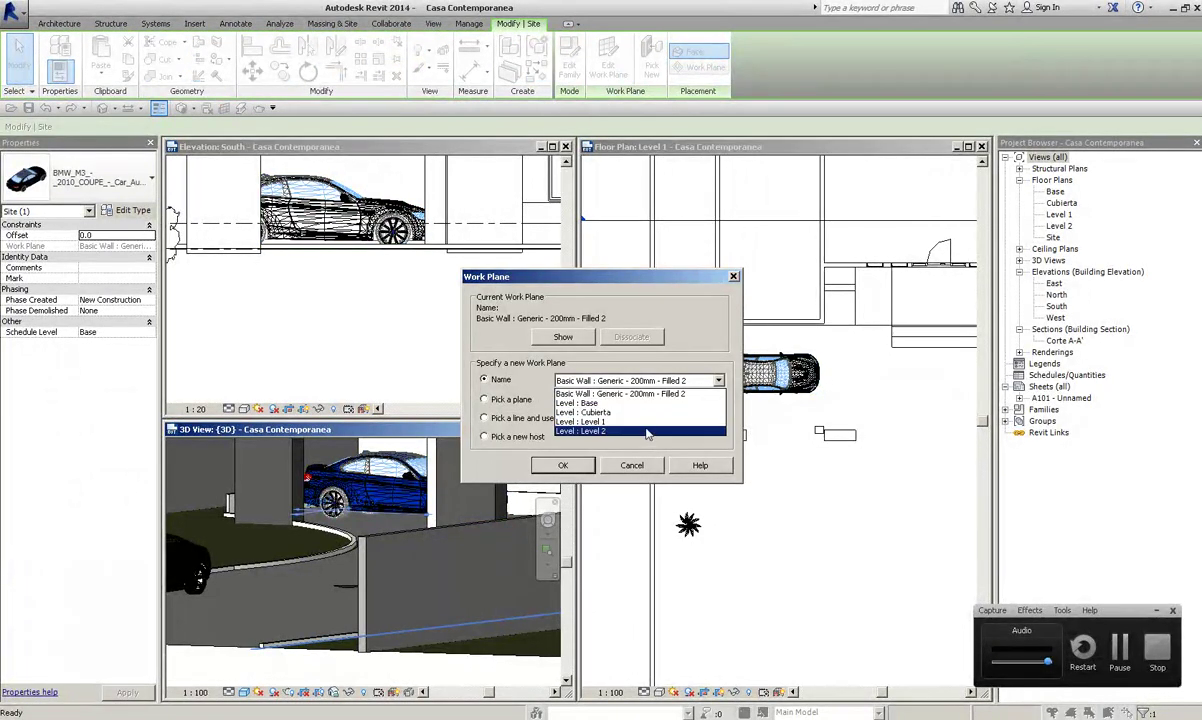
left_click(646, 421)
left_click(562, 465)
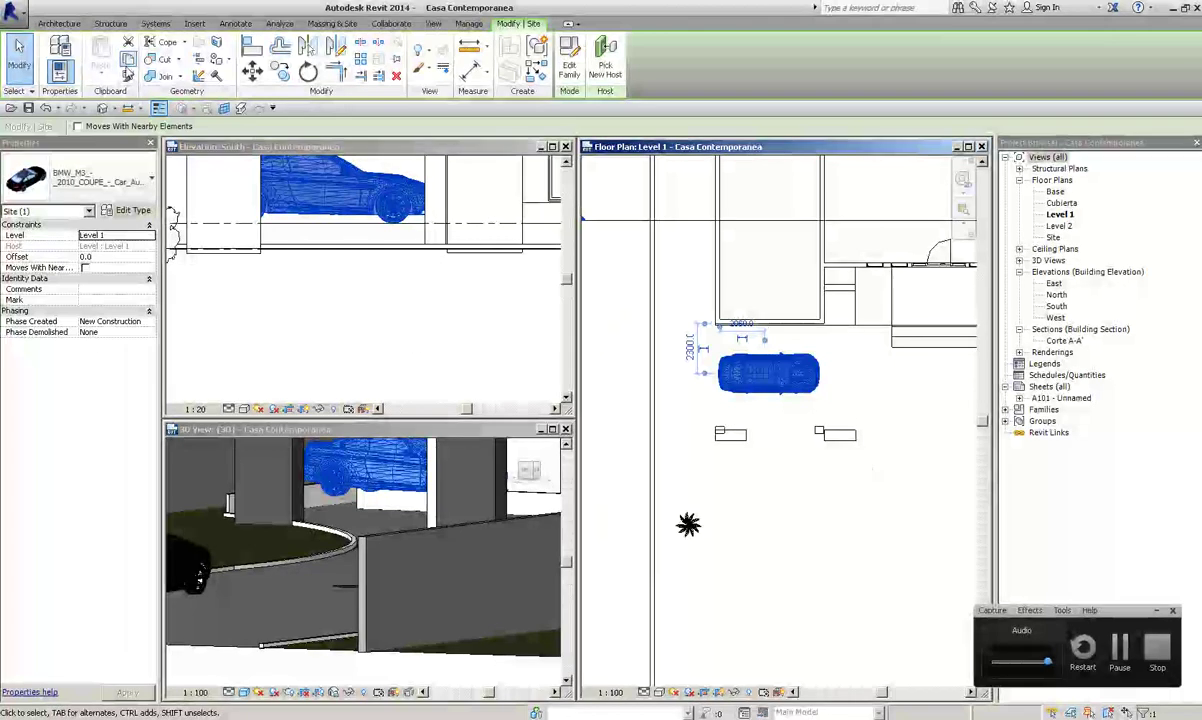
Step: Maximize the South elevation and frame the facade, trees and cars
left_click(302, 207)
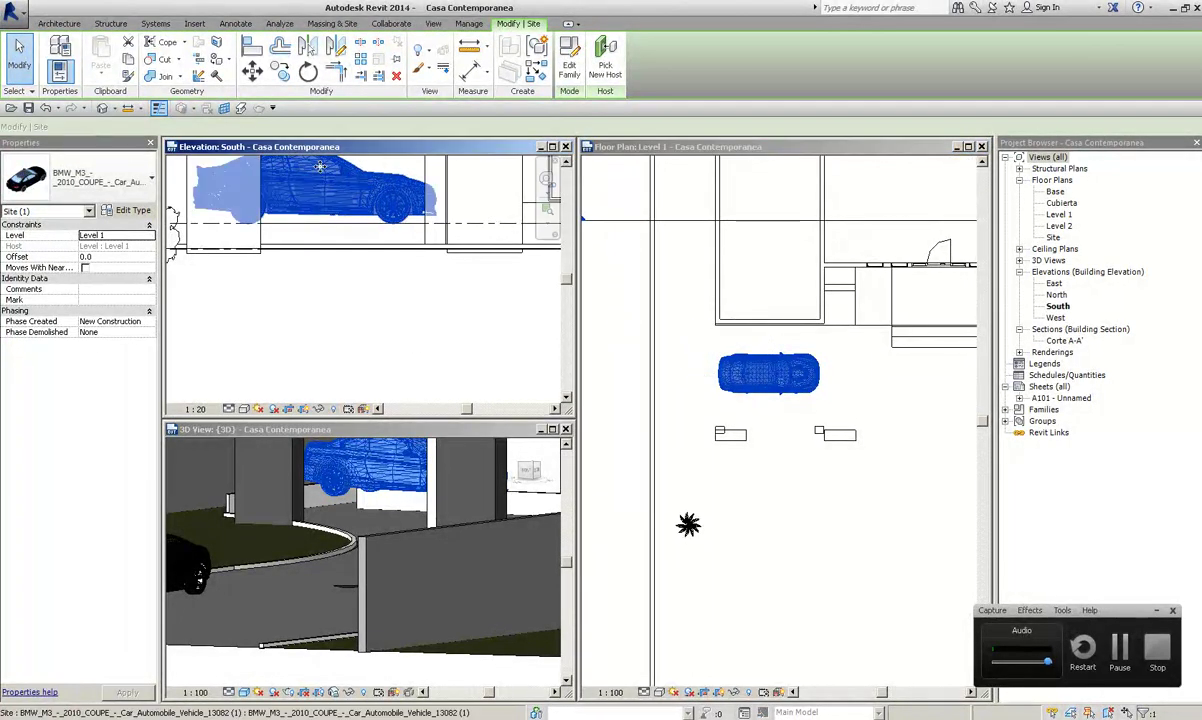
double_click(386, 148)
scroll(644, 488, "down", 3)
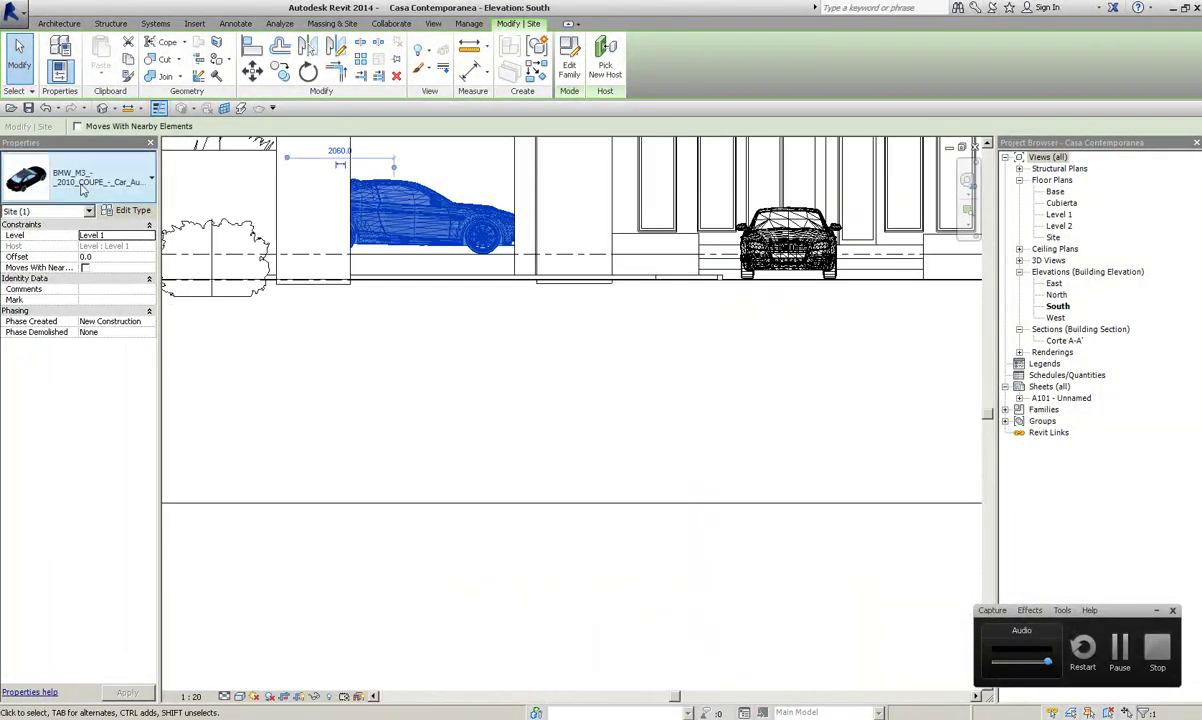
left_click(22, 62)
mouse_move(300, 390)
middle_mouse_down()
mouse_move(528, 462)
mouse_move(478, 469)
middle_mouse_up()
scroll(680, 458, "up", 3)
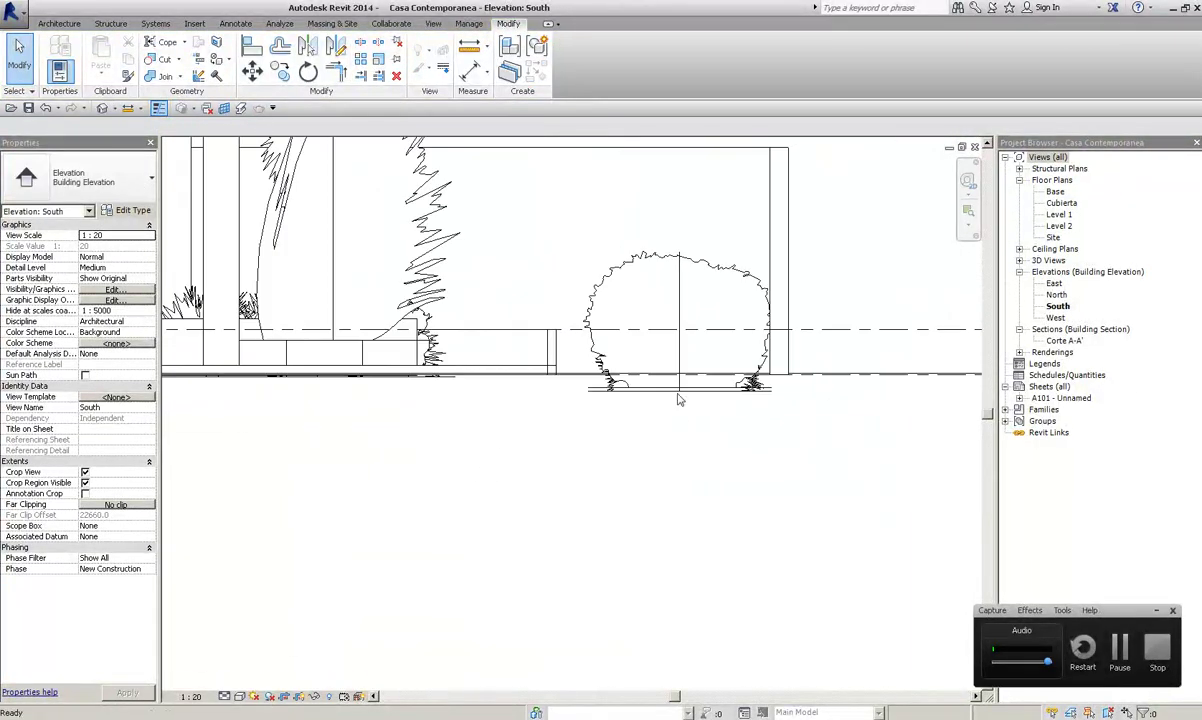
middle_click_drag(681, 445, 659, 436)
scroll(834, 461, "up", 2)
Step: Select and inspect the front-facing Audi and the side-view BMW cars
left_click(720, 470)
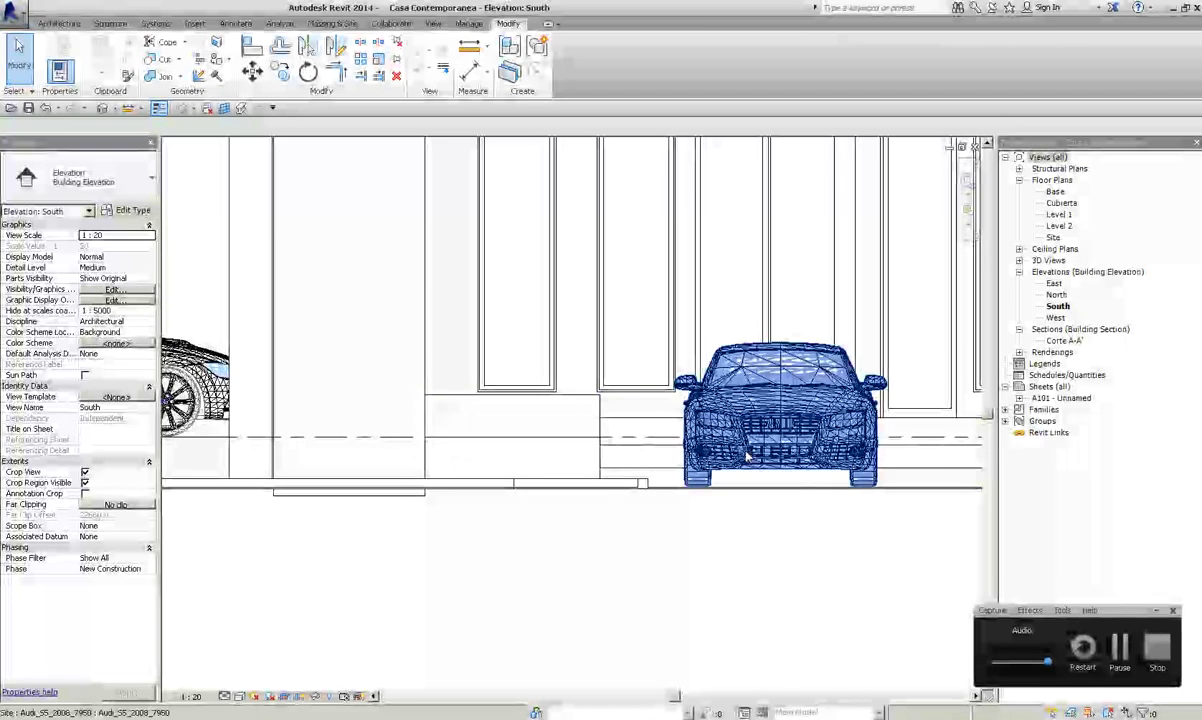
scroll(680, 525, "up", 2)
scroll(700, 532, "down", 1)
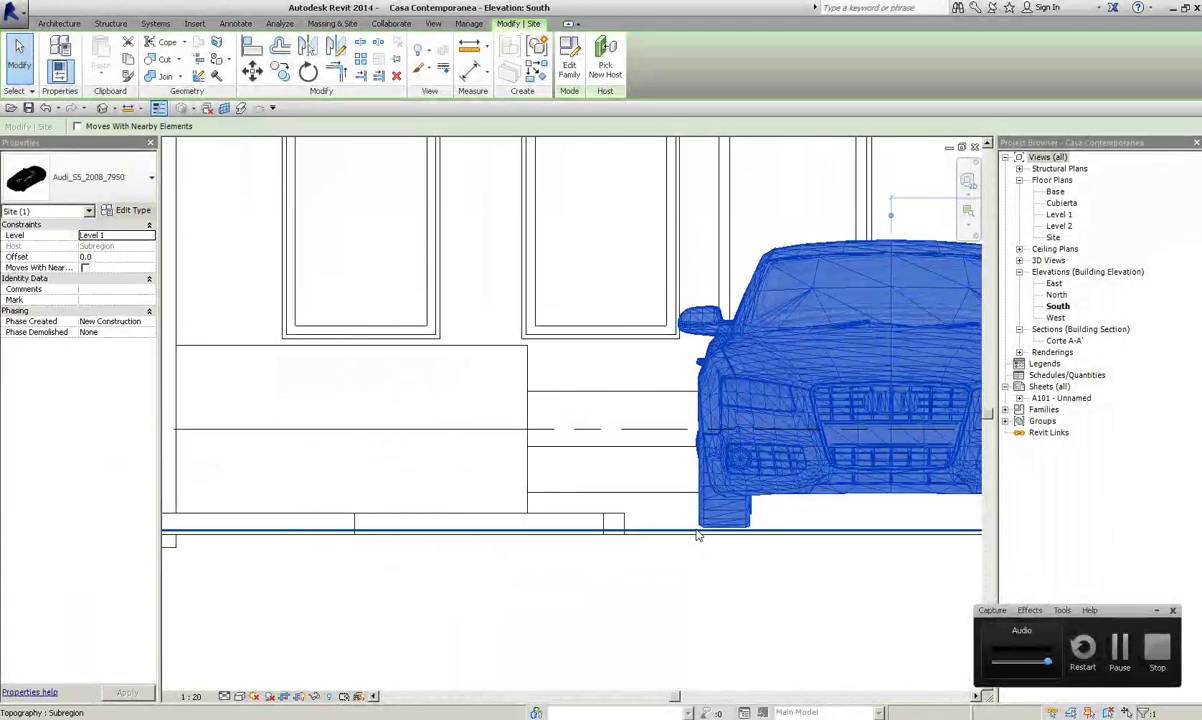
scroll(600, 515, "down", 1)
scroll(520, 497, "down", 1)
scroll(515, 465, "down", 1)
scroll(419, 397, "down", 1)
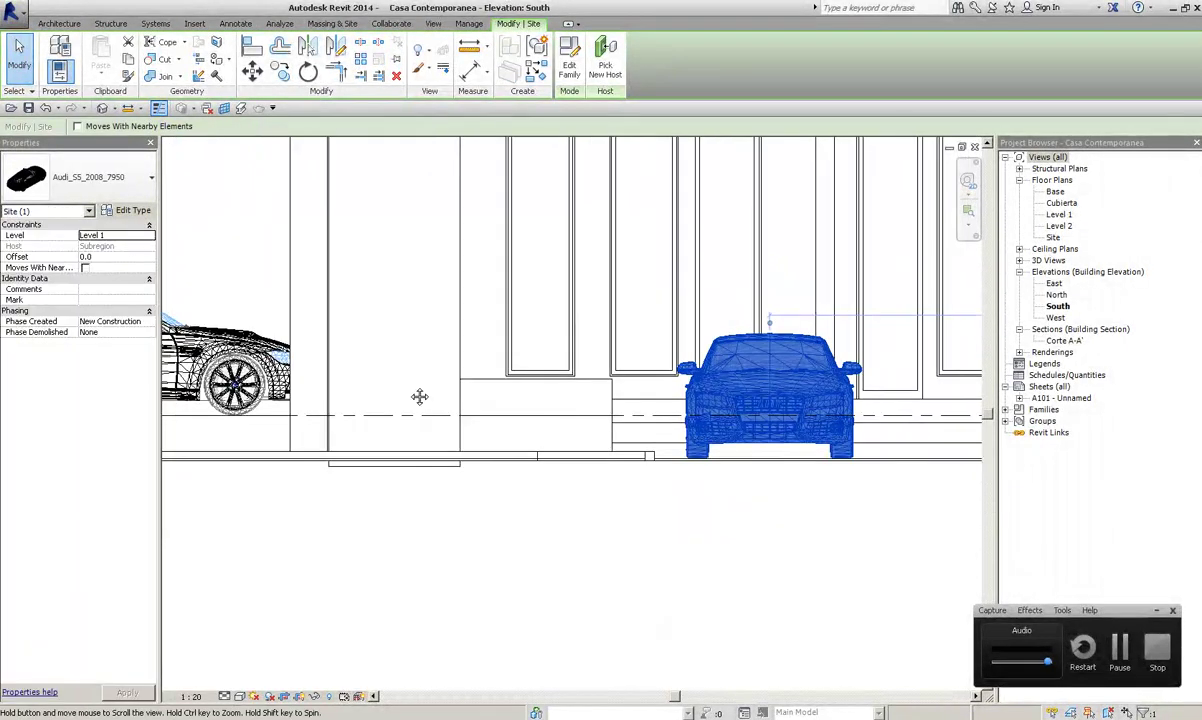
key("Escape")
scroll(419, 397, "up", 3)
left_click(620, 345)
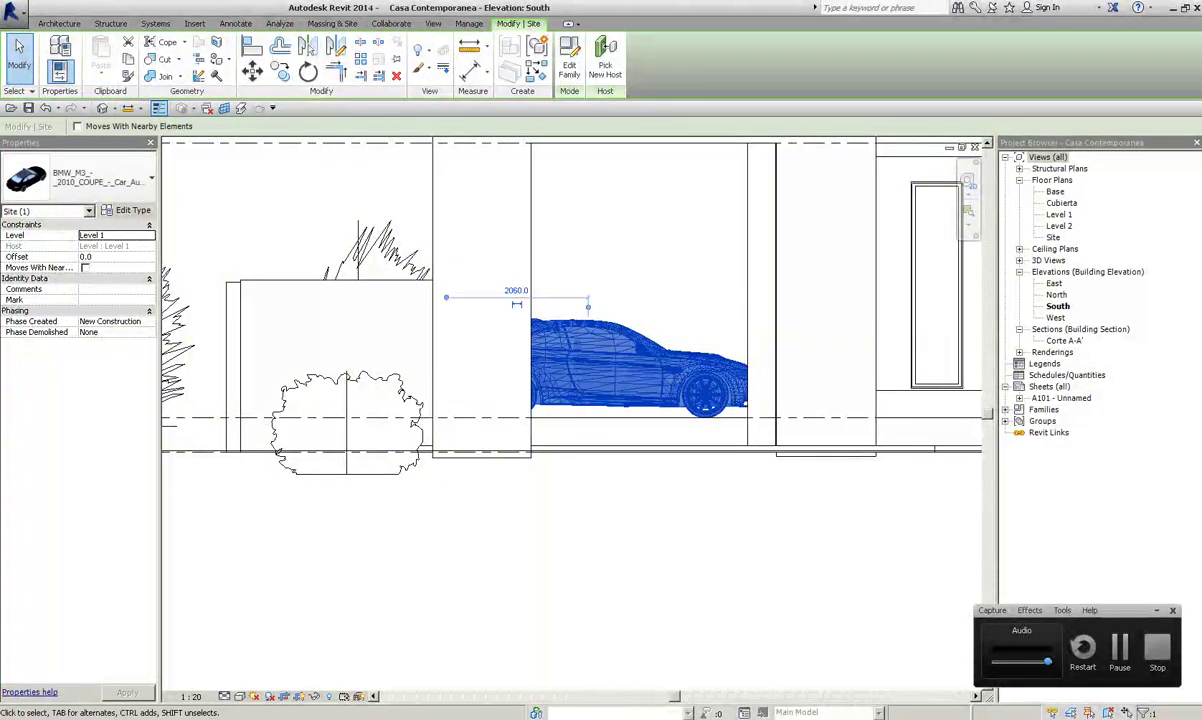
left_click(433, 23)
Step: In the default 3D view, rehost the BMW car onto the driveway topography
left_click(418, 58)
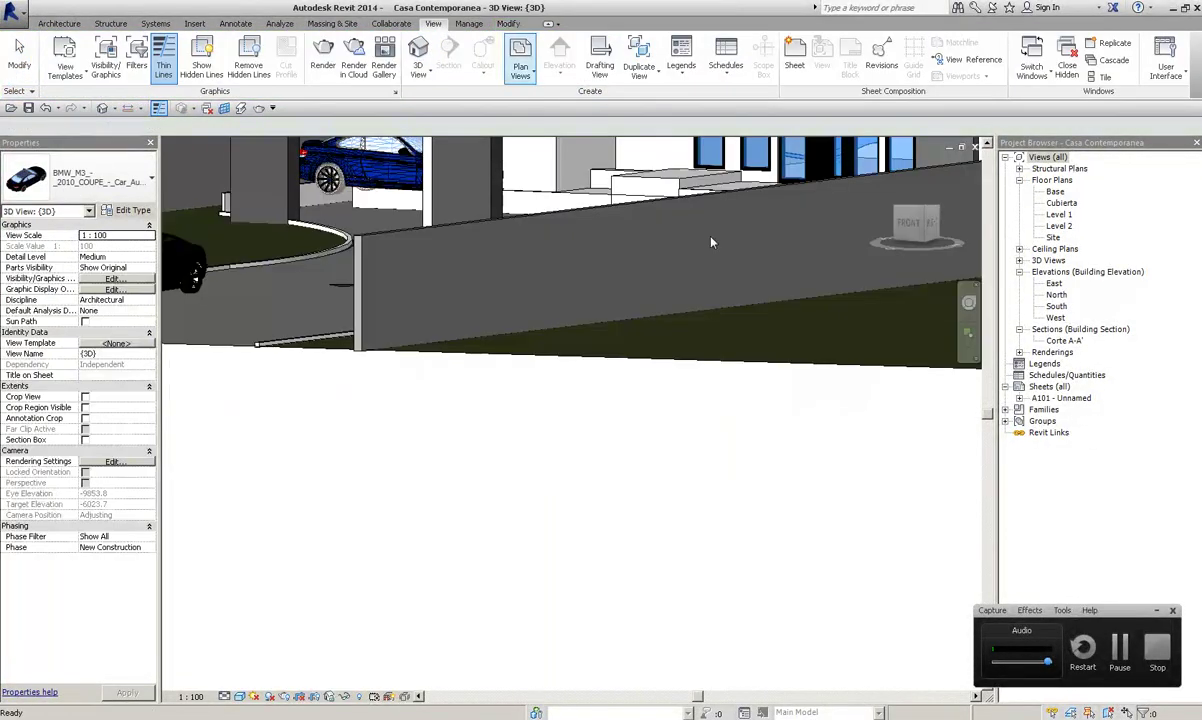
middle_click_drag(716, 330, 905, 195, "shift")
left_click(905, 195)
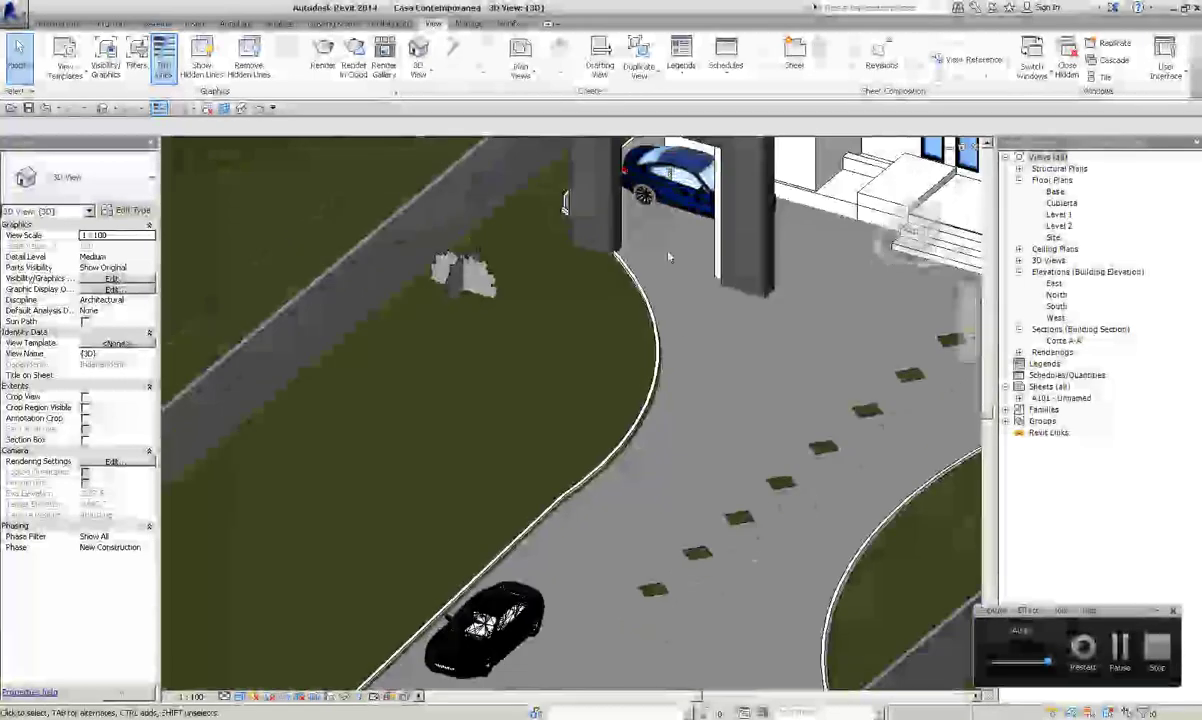
left_click(680, 218)
middle_click_drag(680, 218, 580, 190, "shift")
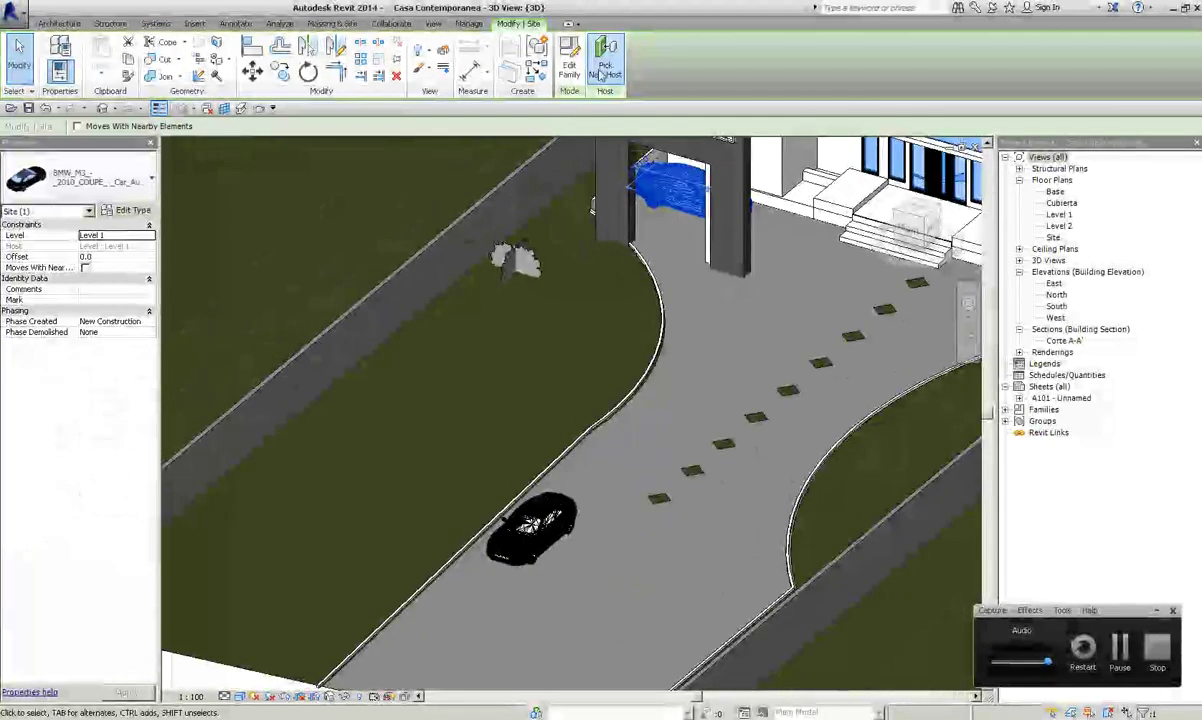
left_click(605, 65)
middle_click_drag(584, 397, 530, 566, "shift")
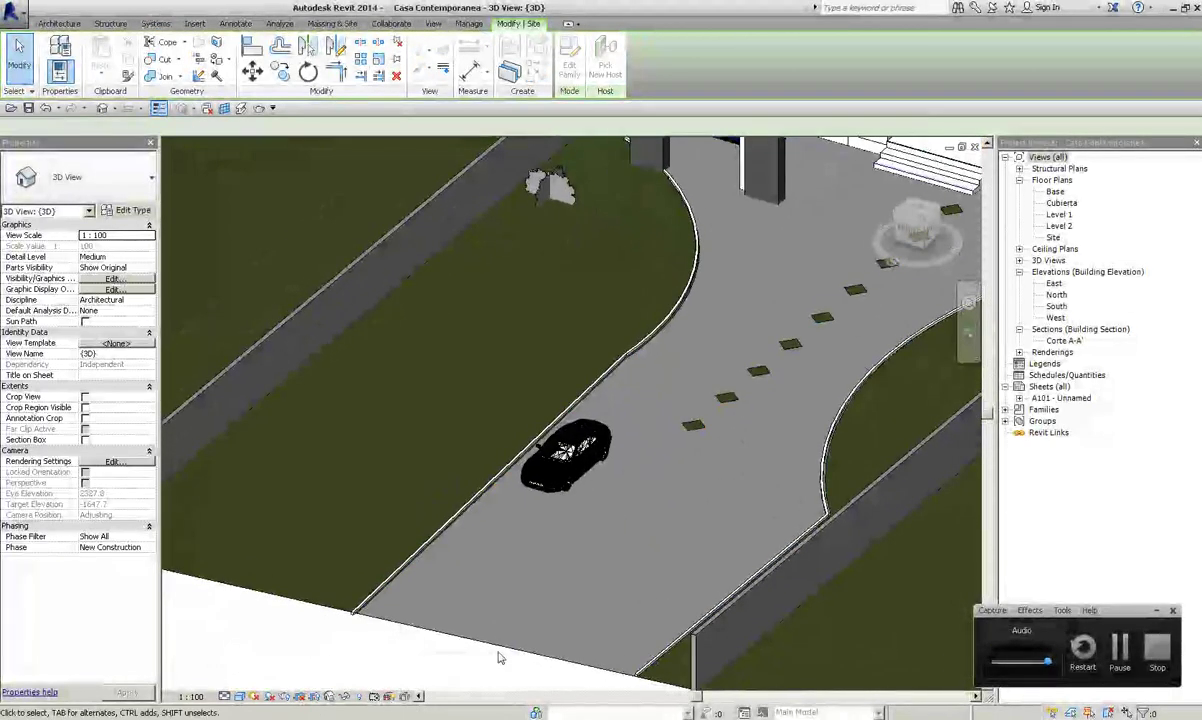
left_click(500, 655)
Step: Reselect the BMW and orbit around the garage to check its new host
mouse_move(600, 420)
middle_mouse_down("shift")
mouse_move(708, 390)
mouse_move(733, 302)
middle_mouse_up("shift")
left_click(728, 310)
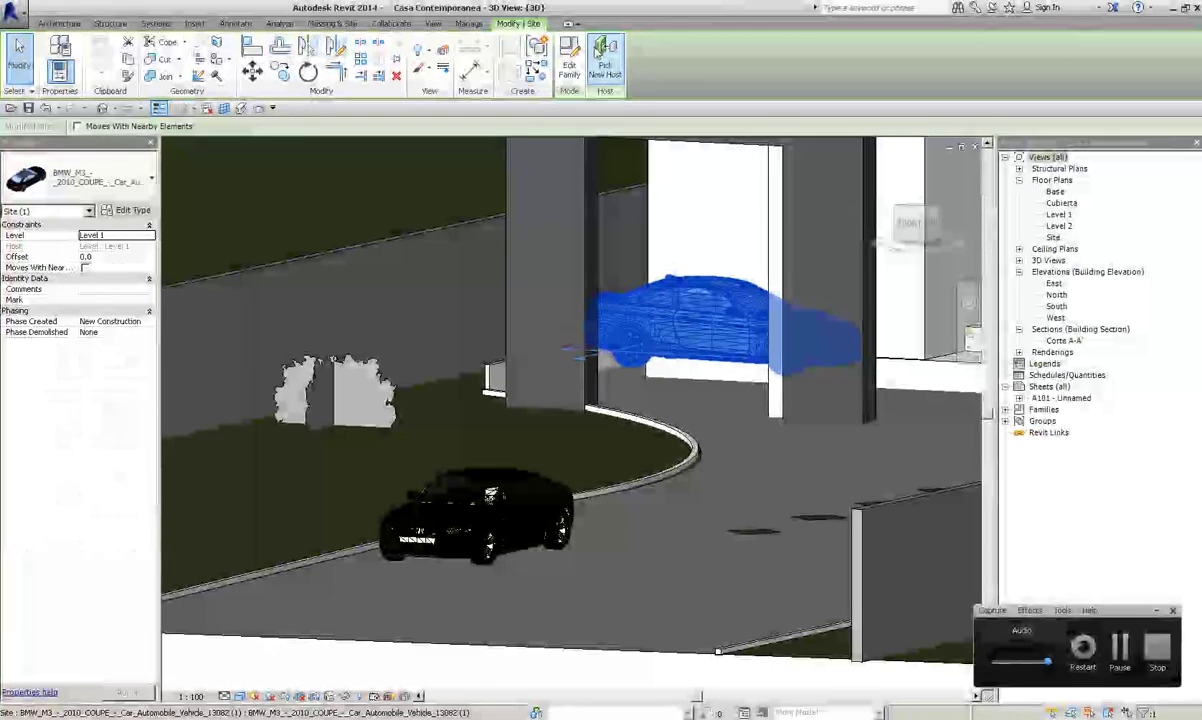
middle_click_drag(526, 429, 609, 287)
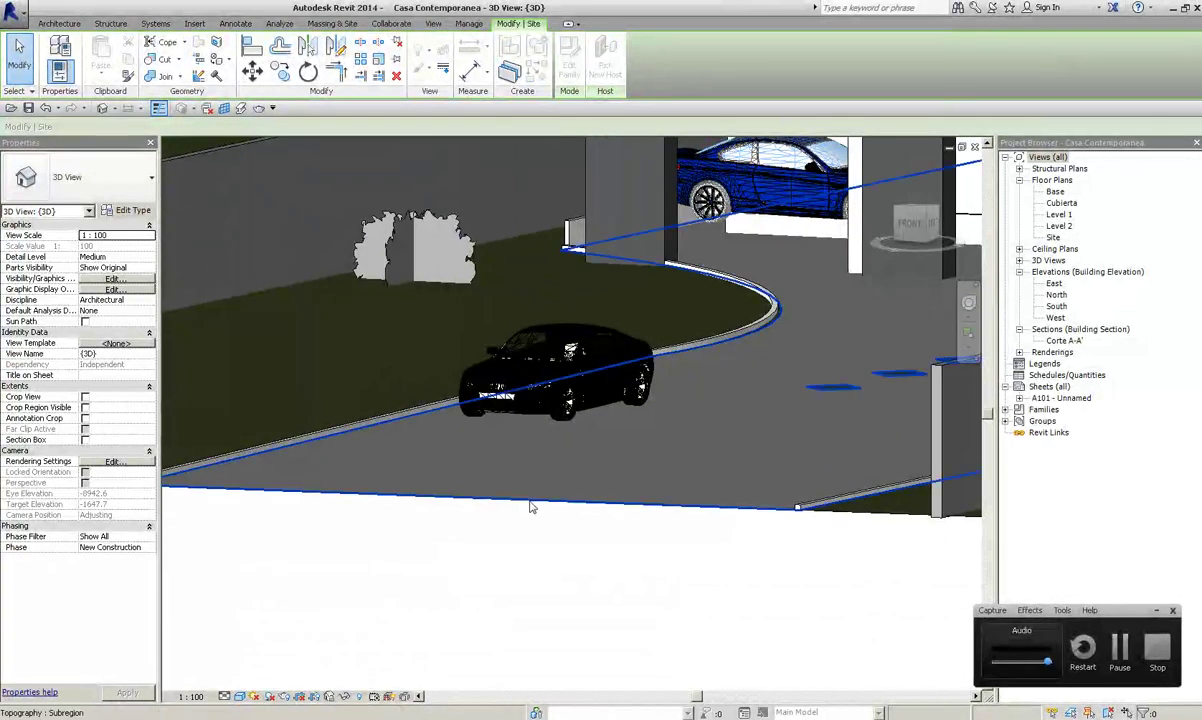
middle_click_drag(531, 507, 644, 283, "shift")
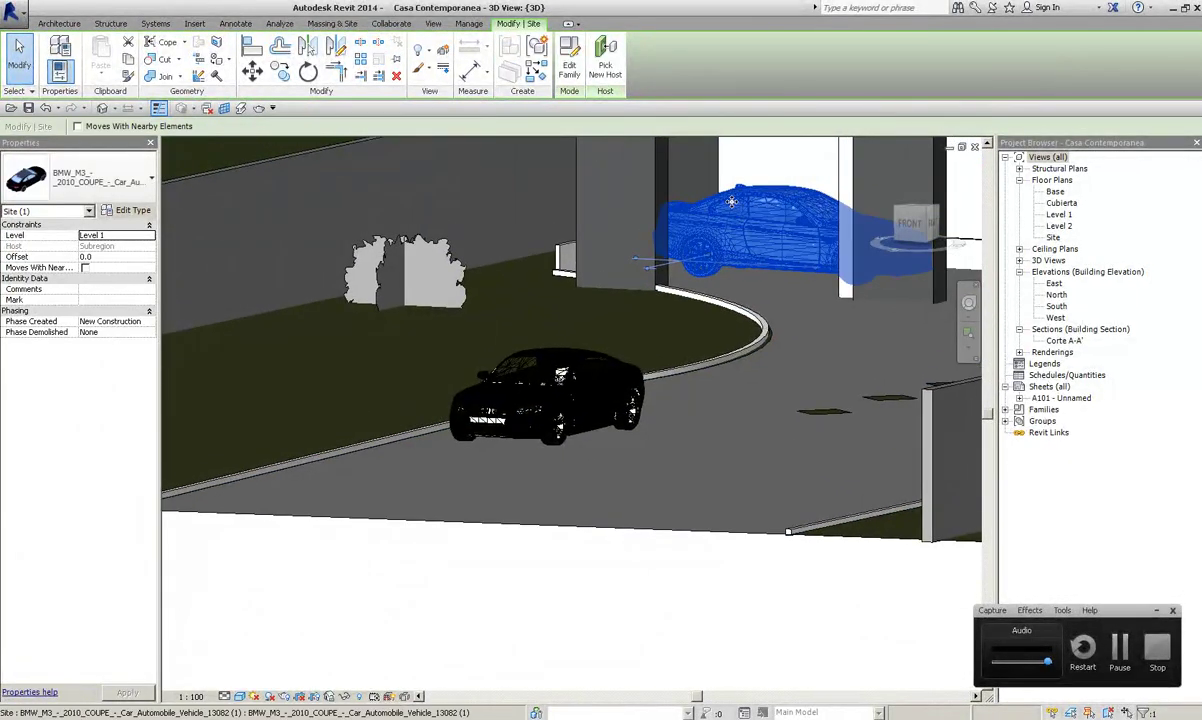
key("Escape")
middle_click_drag(800, 250, 968, 131, "shift")
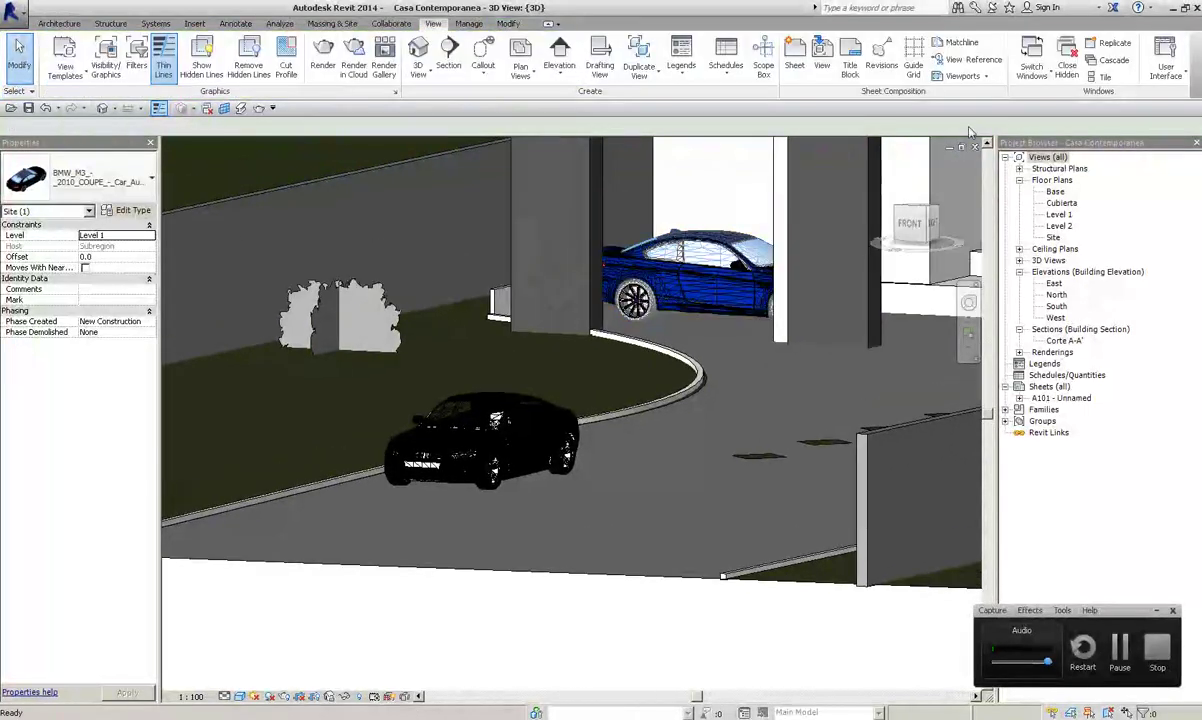
Step: Tile the views with WT and pan the South elevation to the tree ferns
key("w")
key("t")
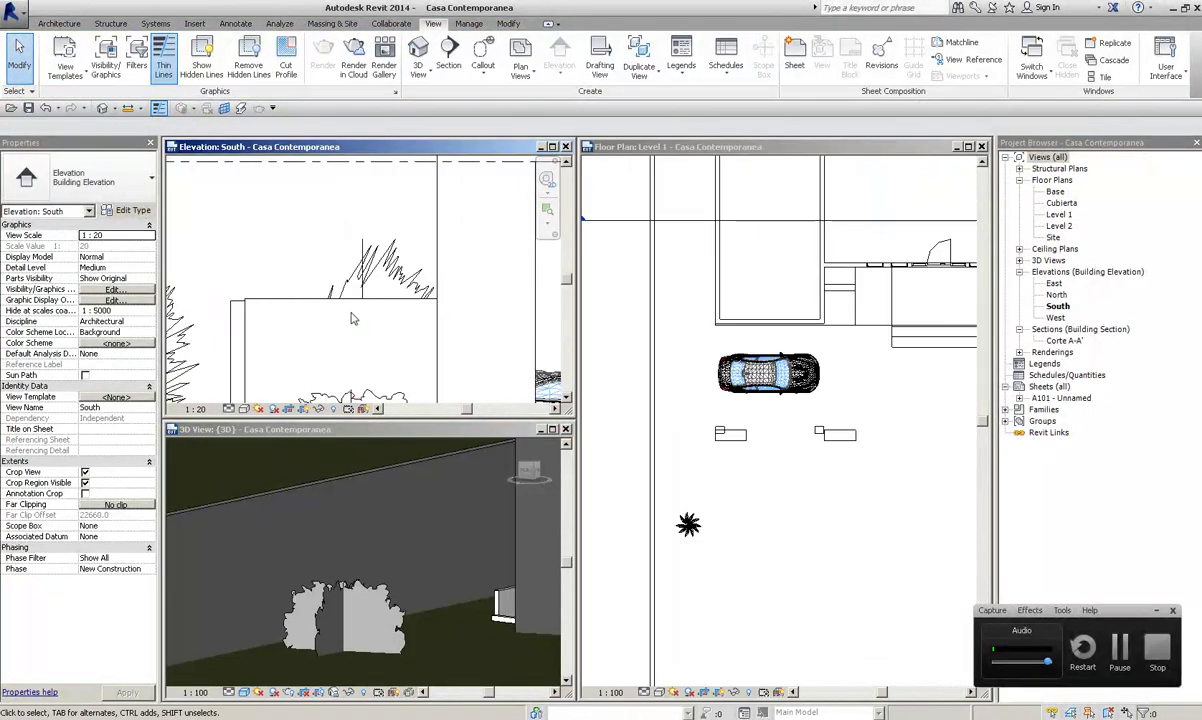
scroll(351, 318, "down", 3)
scroll(351, 318, "down", 2)
scroll(351, 318, "up", 3)
scroll(351, 318, "down", 2)
middle_click_drag(200, 314, 341, 314)
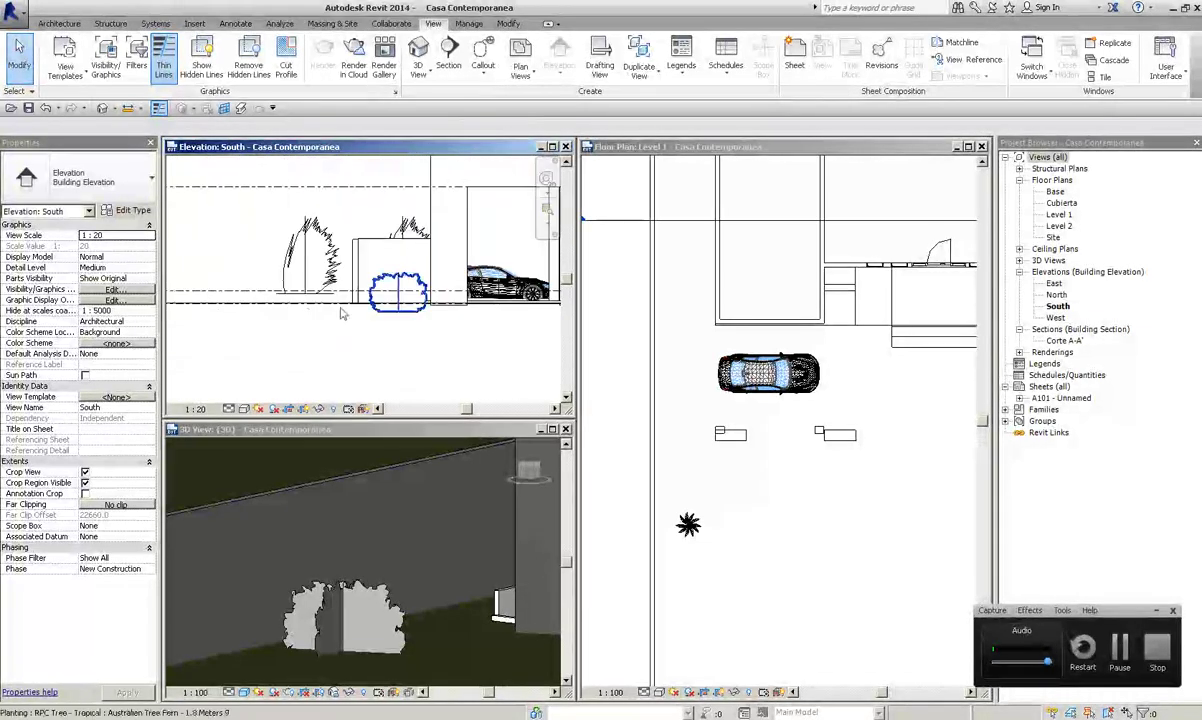
scroll(394, 335, "up", 2)
scroll(392, 295, "up", 1)
Step: Lower the Australian Tree Fern to a -500 offset from Level 1 and verify it
left_click(401, 266)
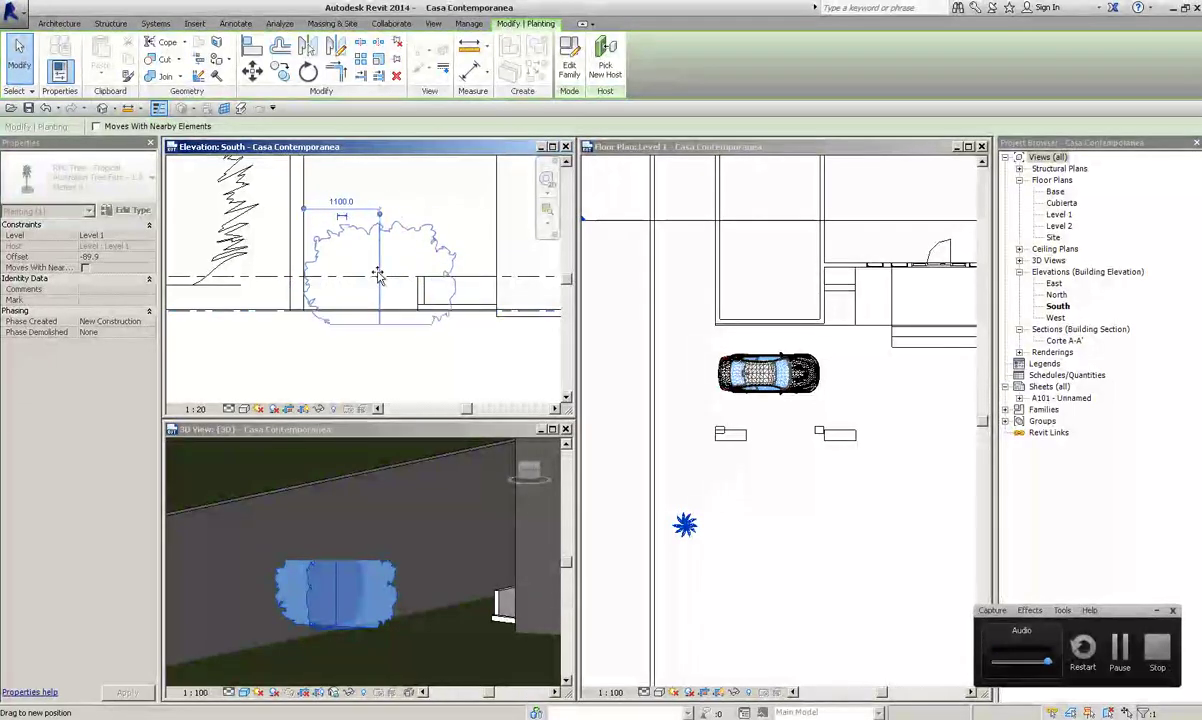
left_click_drag(377, 263, 377, 264)
mouse_move(355, 467)
middle_mouse_down()
mouse_move(480, 511)
mouse_move(400, 484)
middle_mouse_up()
left_click(360, 488)
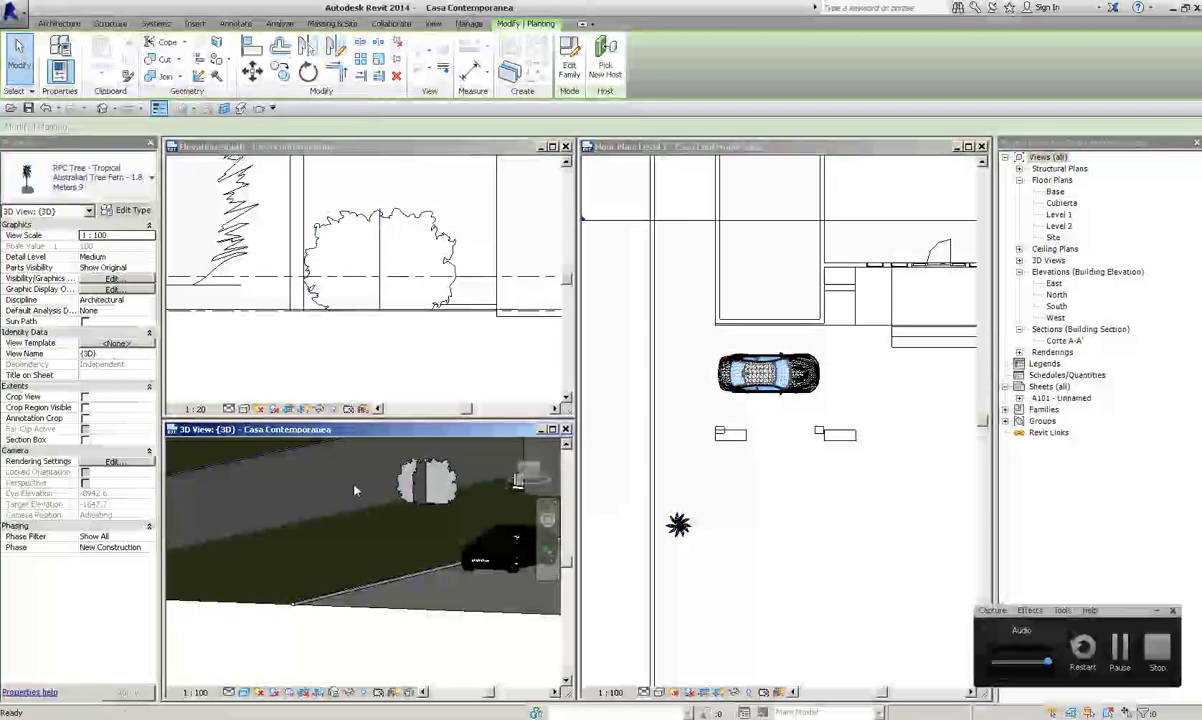
left_click(361, 523)
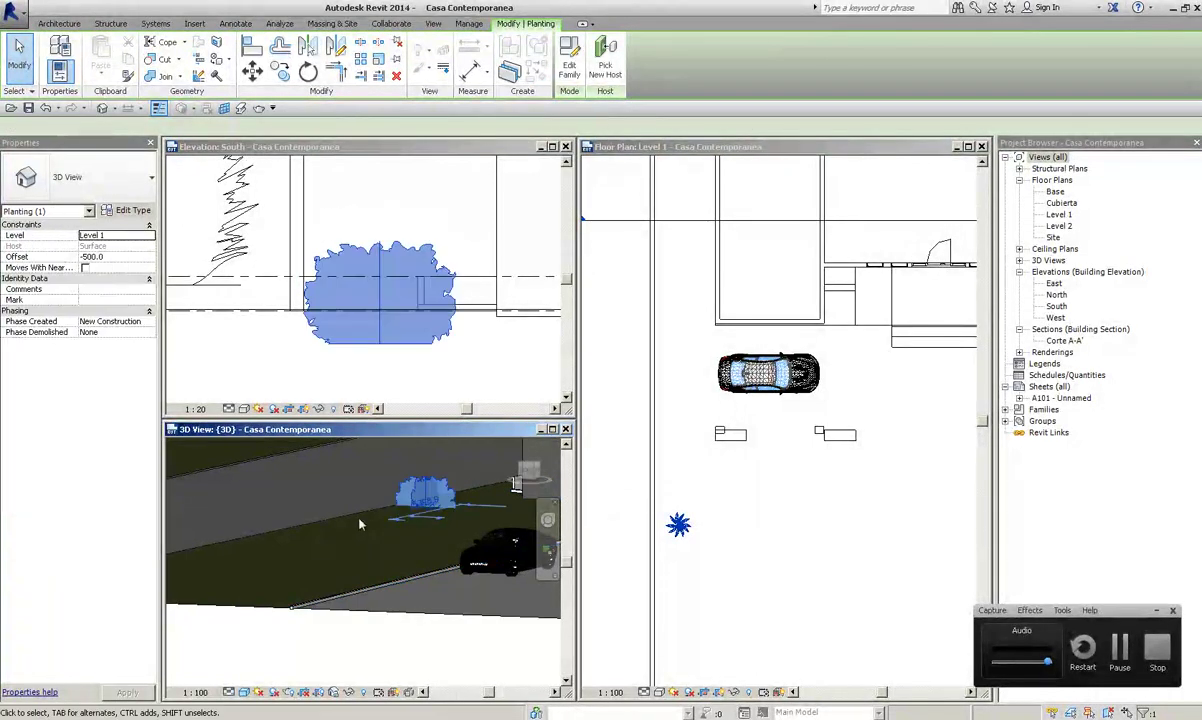
left_click(33, 75)
middle_click_drag(451, 542, 416, 567)
Step: Maximize the 3D view and return to the home isometric view of the site
left_click(552, 429)
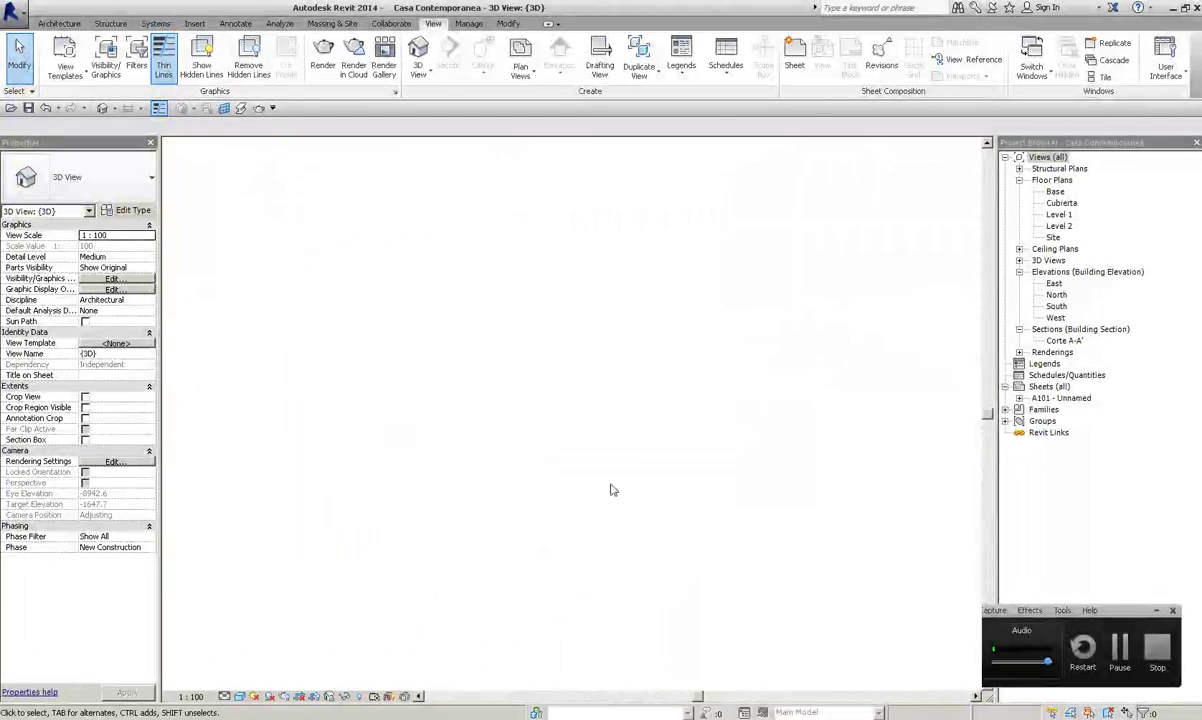
mouse_move(593, 535)
middle_mouse_down("shift")
mouse_move(777, 545)
mouse_move(765, 524)
middle_mouse_up("shift")
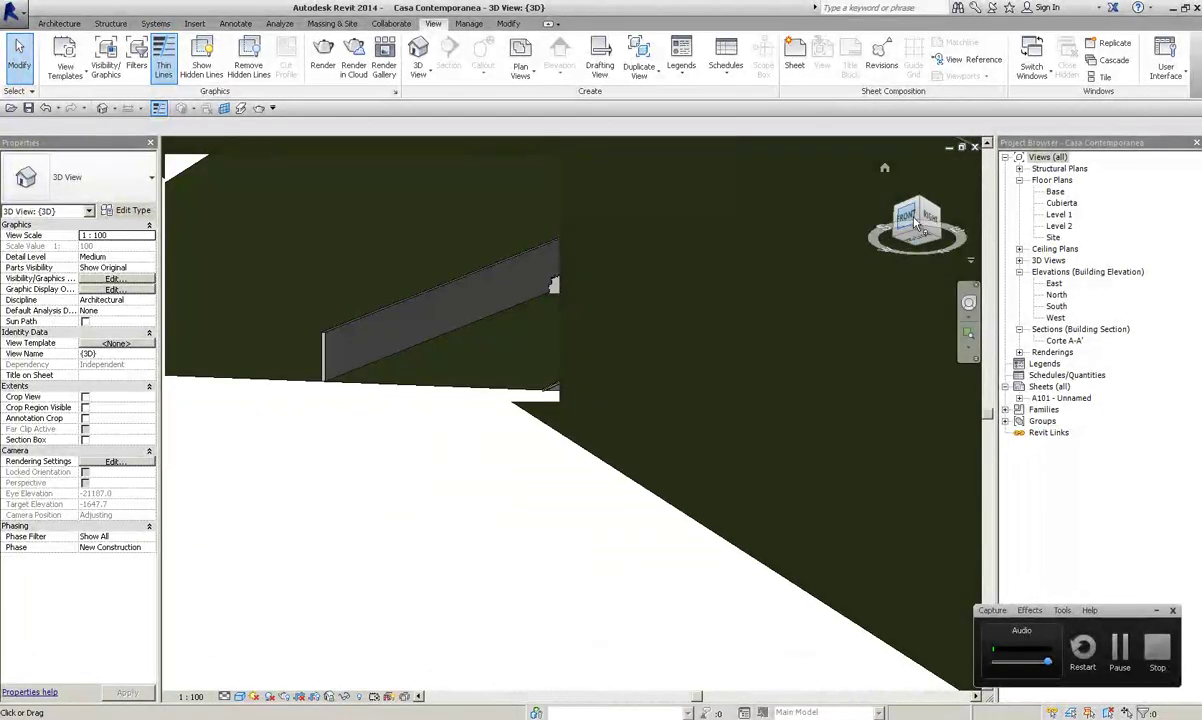
left_click(965, 150)
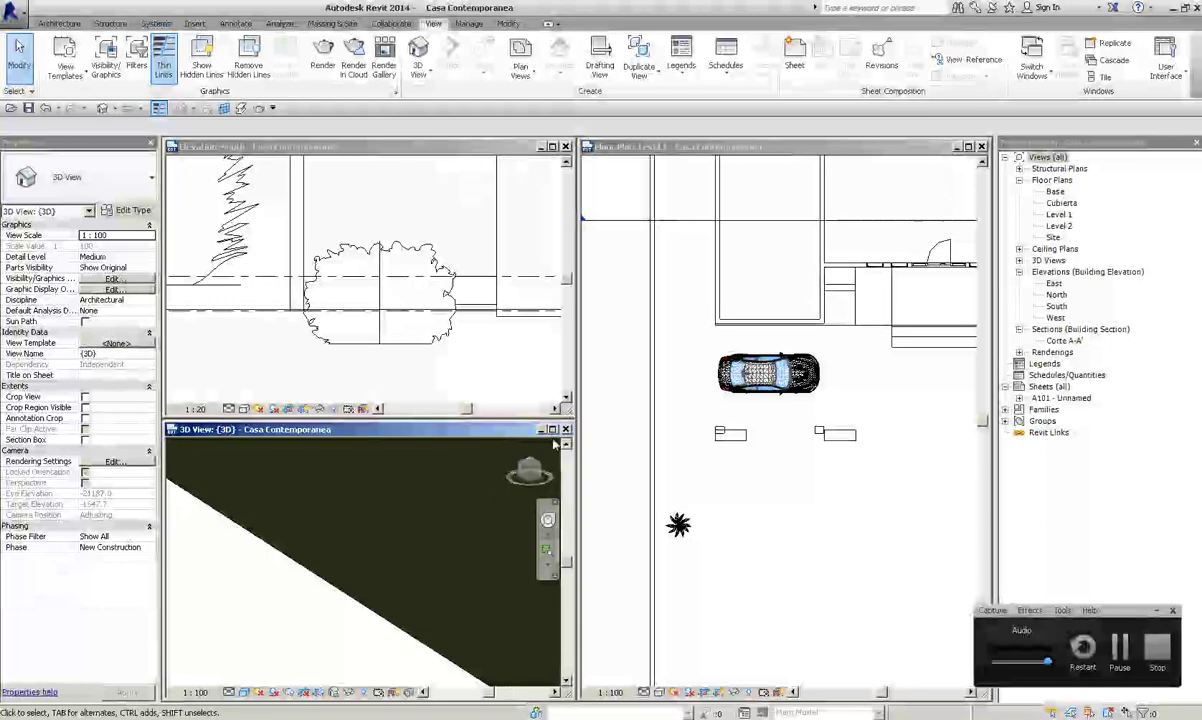
left_click(558, 437)
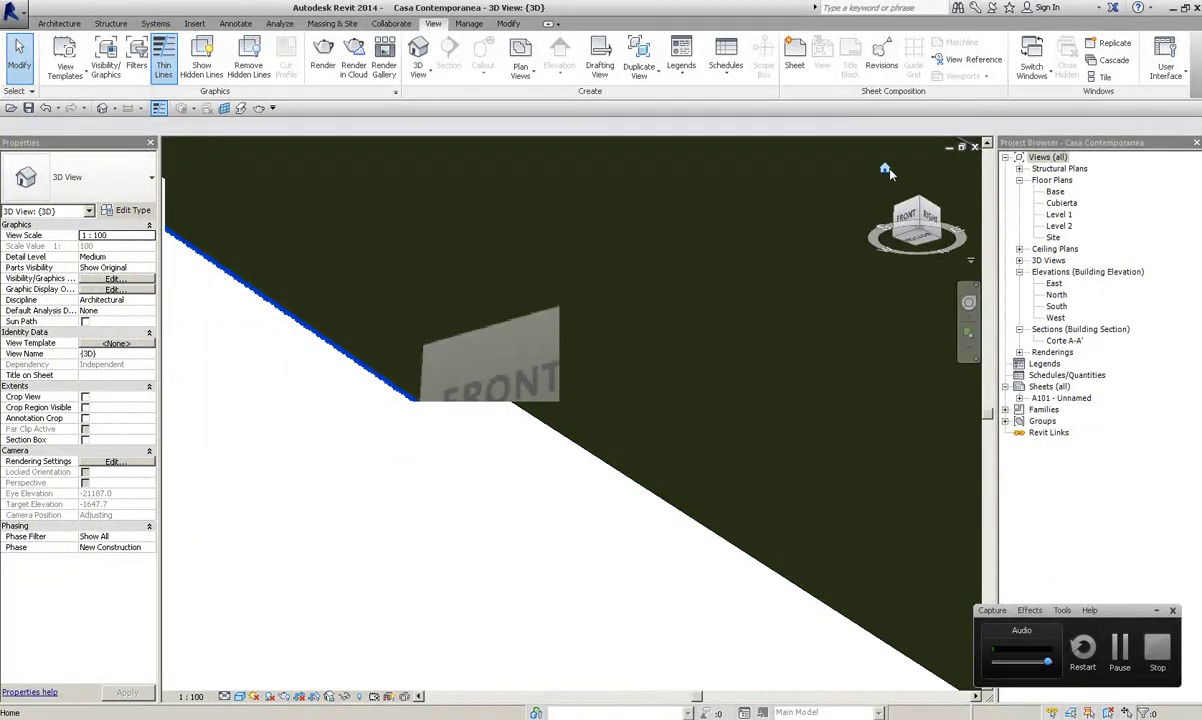
left_click(885, 169)
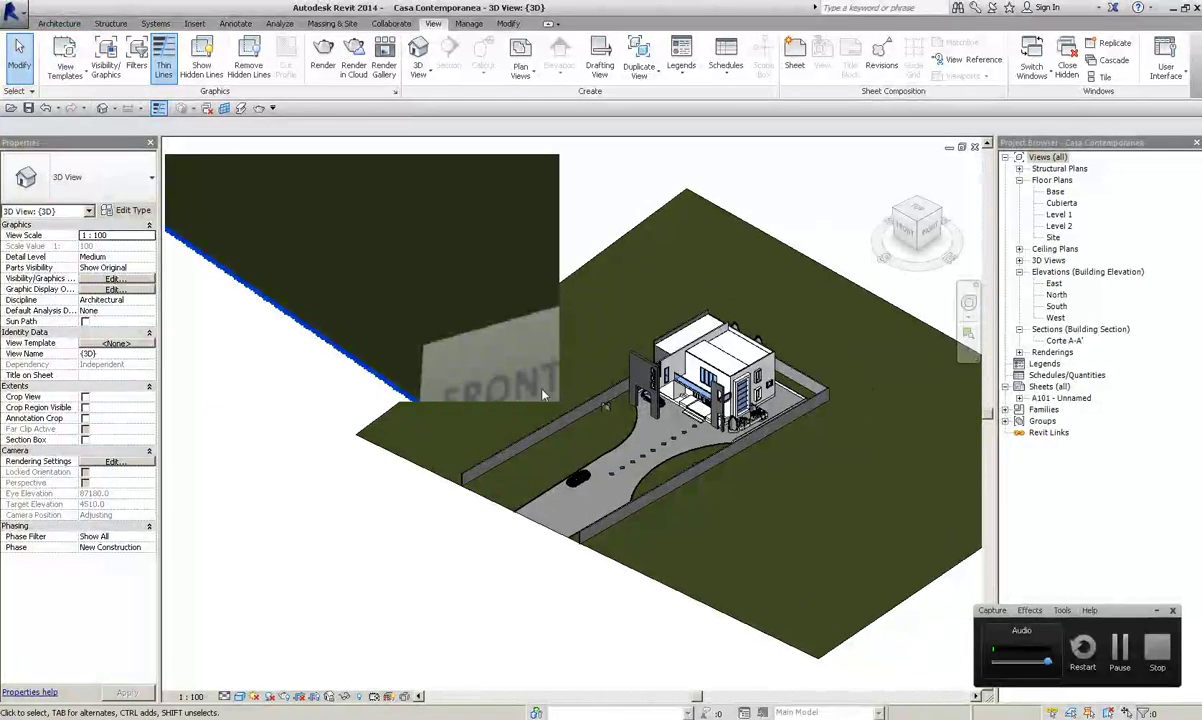
scroll(585, 430, "up", 5)
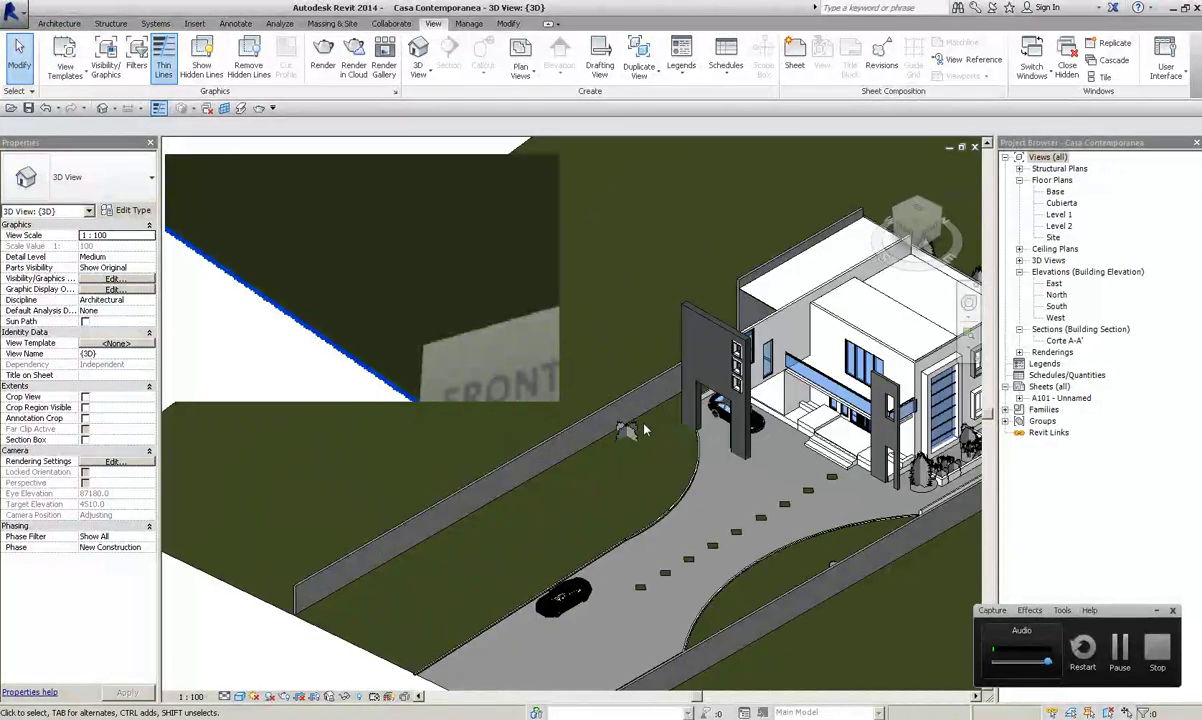
scroll(585, 430, "up", 3)
Step: Select tree plantings by the gate and the wall, orbiting around the house
left_click(601, 437)
middle_click_drag(640, 430, 700, 308)
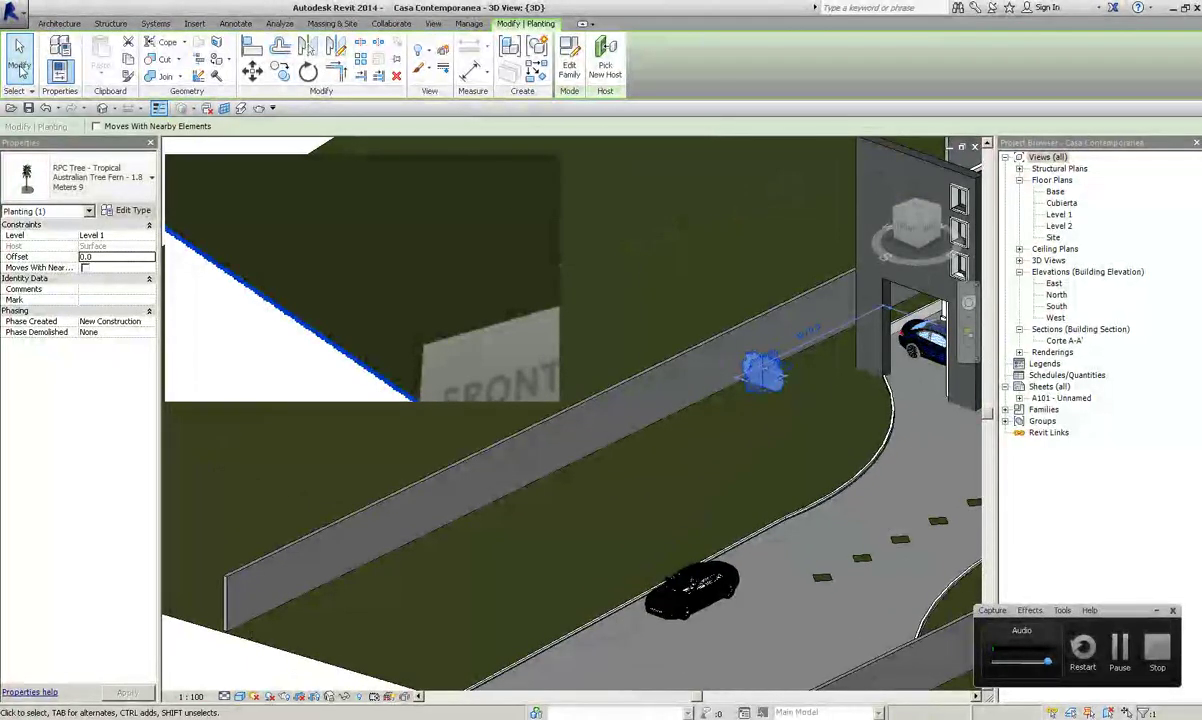
scroll(659, 397, "up", 2)
scroll(696, 485, "up", 2)
key("Escape")
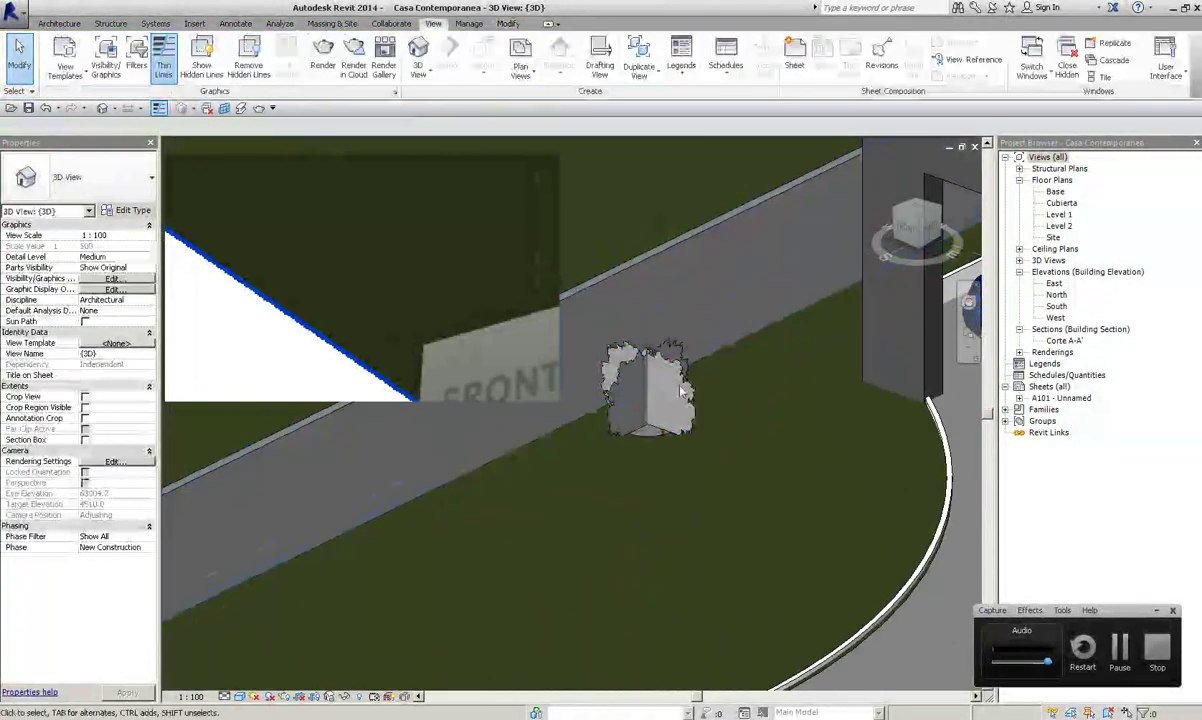
left_click(680, 392)
right_click(683, 389)
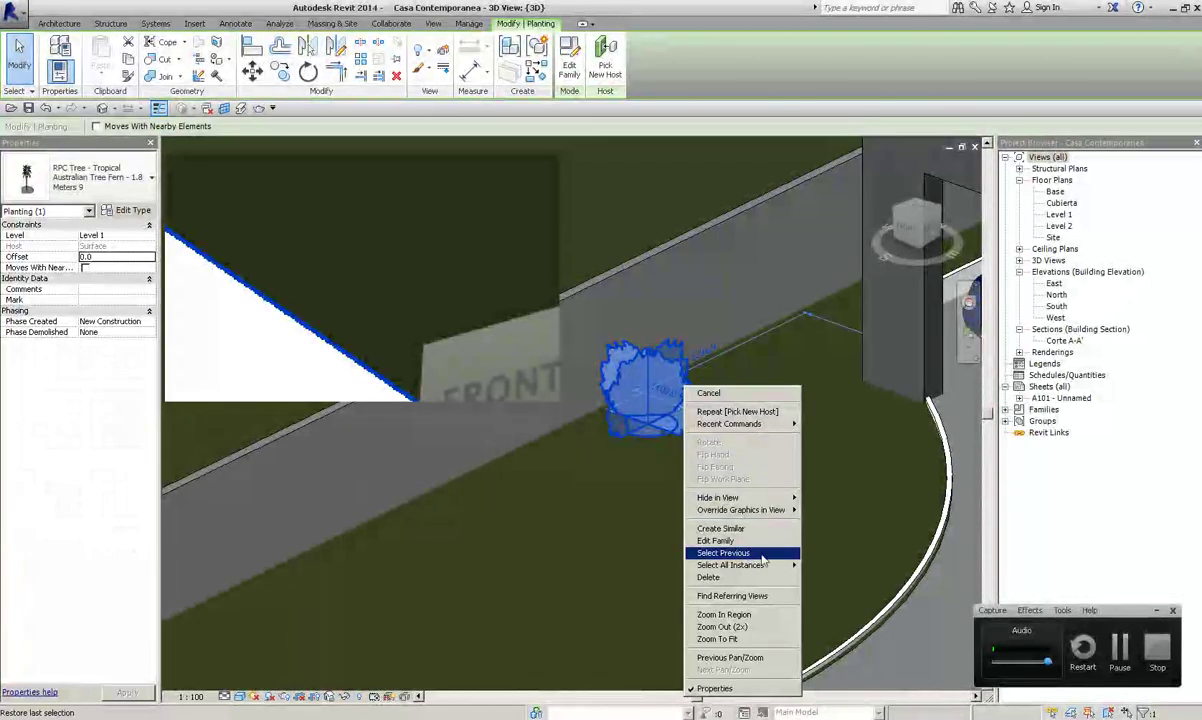
left_click(835, 565)
scroll(653, 443, "down", 3)
scroll(653, 443, "down", 2)
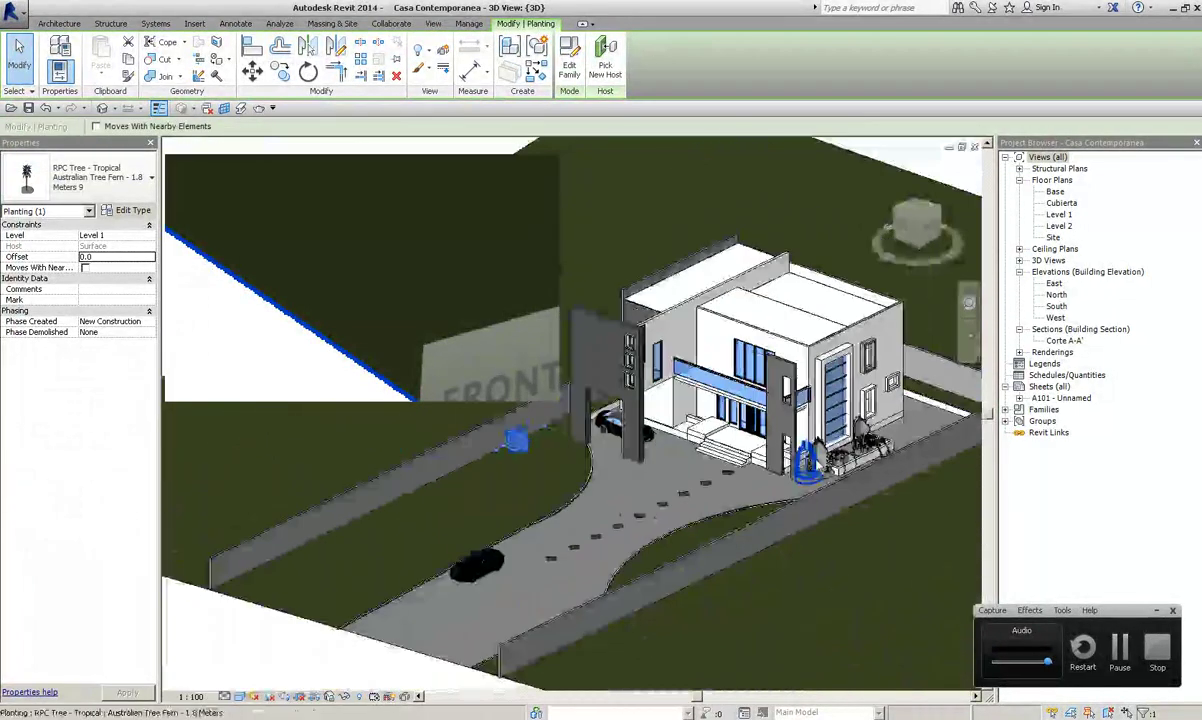
mouse_move(812, 470)
middle_mouse_down("shift")
mouse_move(839, 576)
mouse_move(911, 643)
mouse_move(1069, 628)
mouse_move(443, 496)
middle_mouse_up("shift")
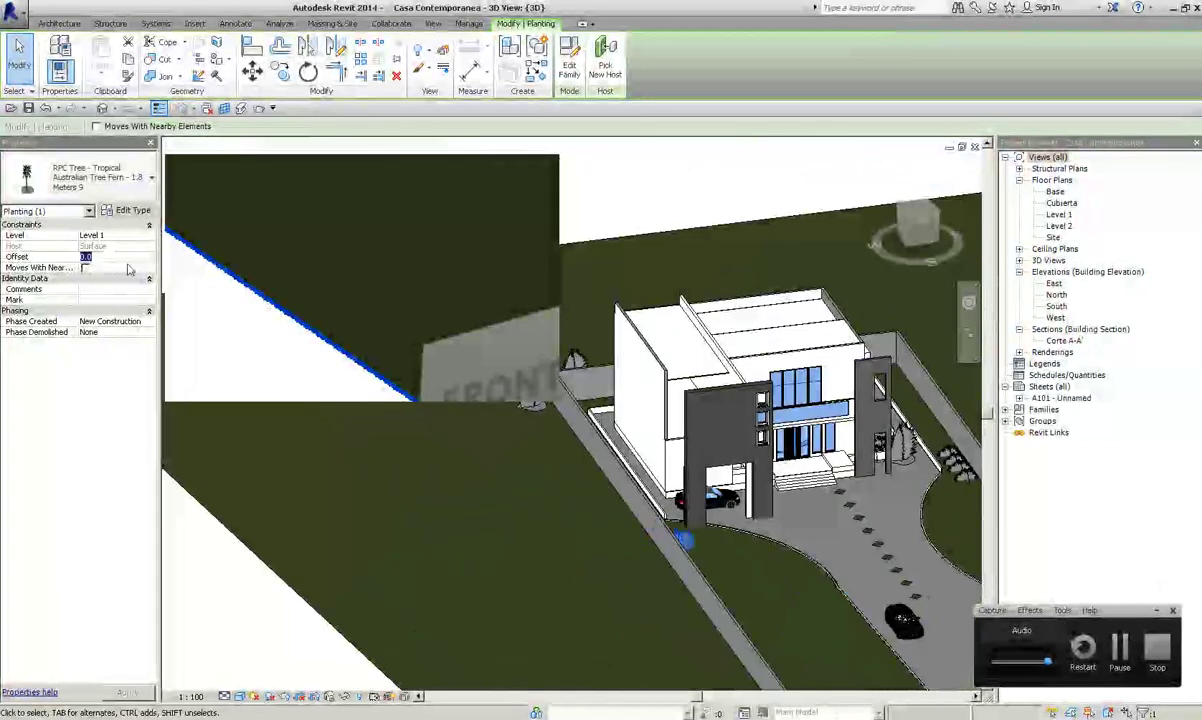
mouse_move(450, 450)
middle_mouse_down("shift")
mouse_move(791, 336)
mouse_move(755, 300)
middle_mouse_up("shift")
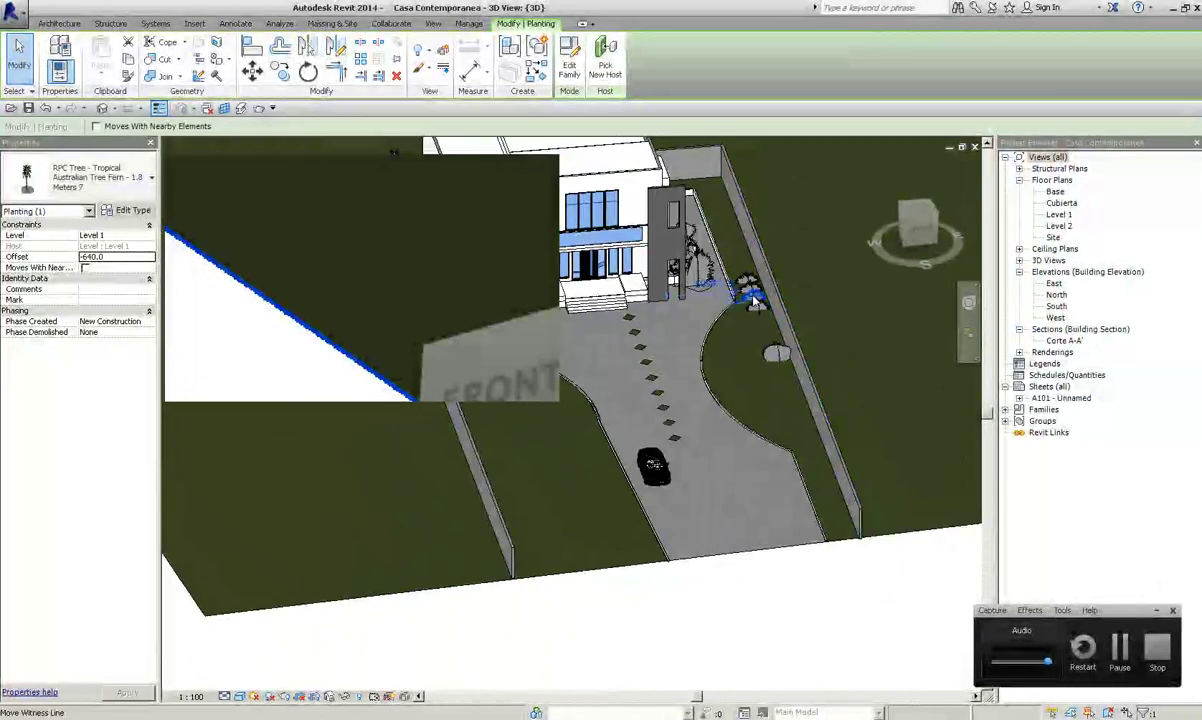
Step: Select all Australian Tree Fern instances, then clear the selection
right_click(755, 300)
left_click(885, 451)
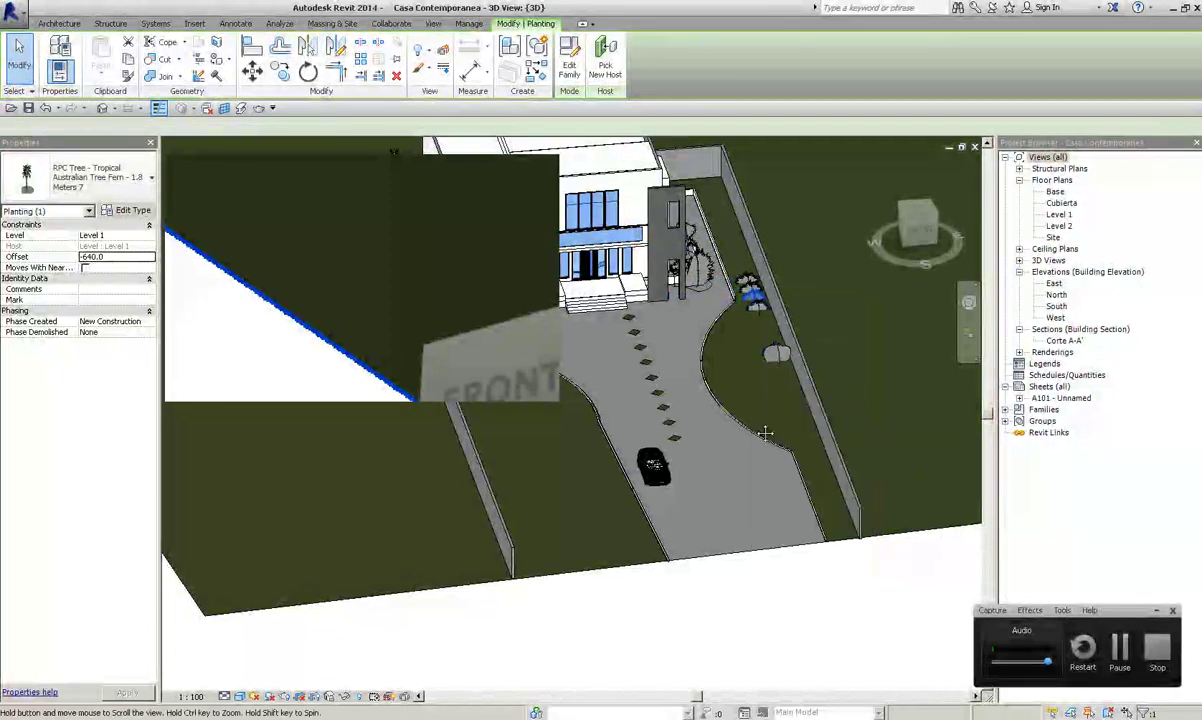
scroll(773, 497, "up", 3)
scroll(773, 497, "up", 3)
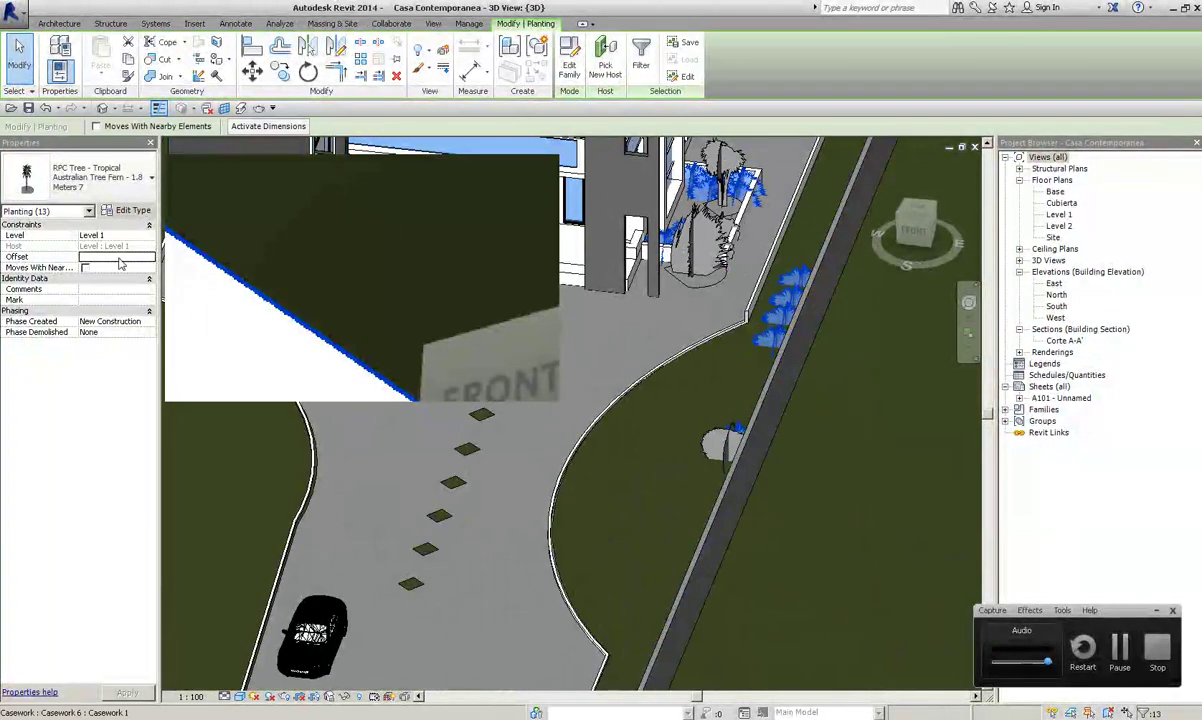
key("Escape")
scroll(672, 380, "up", 2)
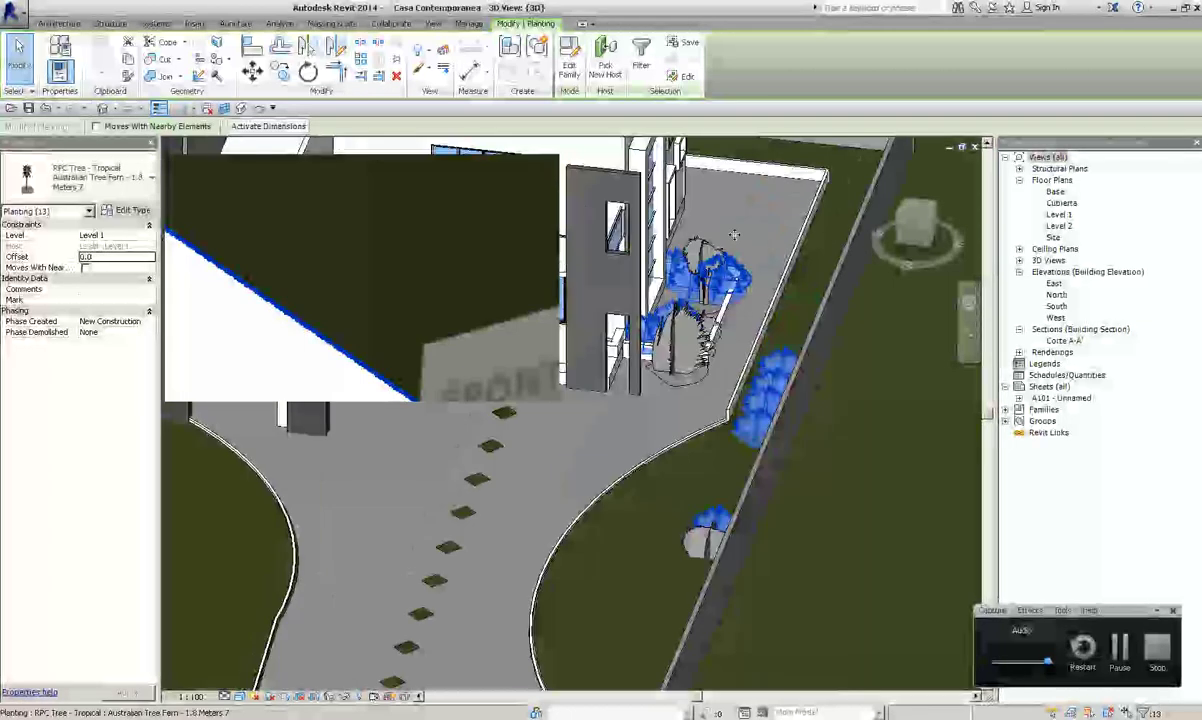
scroll(672, 380, "up", 2)
scroll(672, 380, "up", 2)
Step: Select all 13 visible tree ferns and set their Level to Base with 0 offset
middle_click_drag(668, 398, 625, 510, "shift")
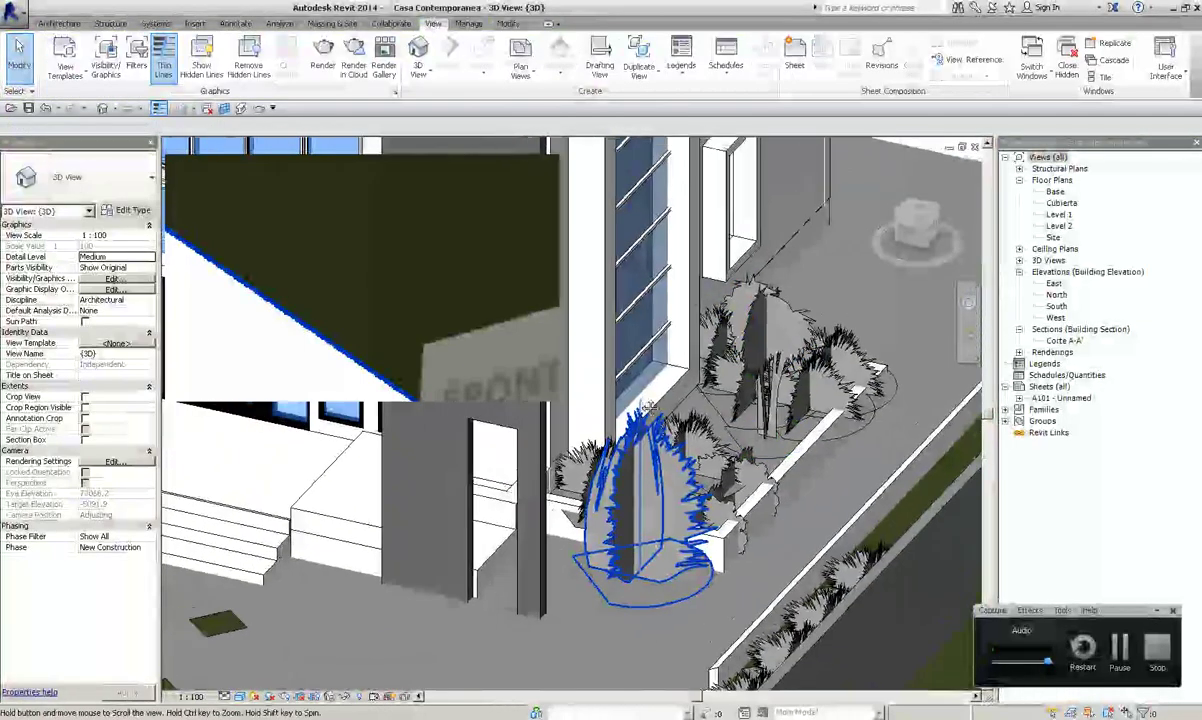
mouse_move(632, 559)
middle_mouse_down("shift")
mouse_move(592, 387)
mouse_move(697, 452)
middle_mouse_up("shift")
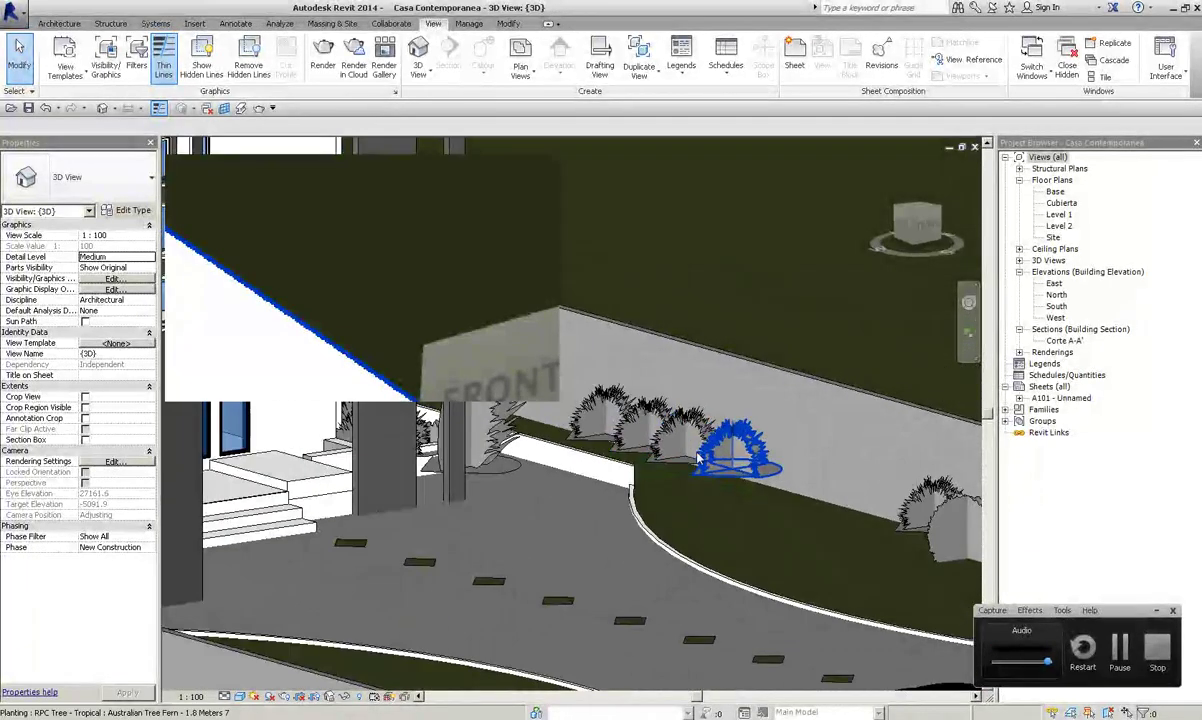
right_click(706, 470)
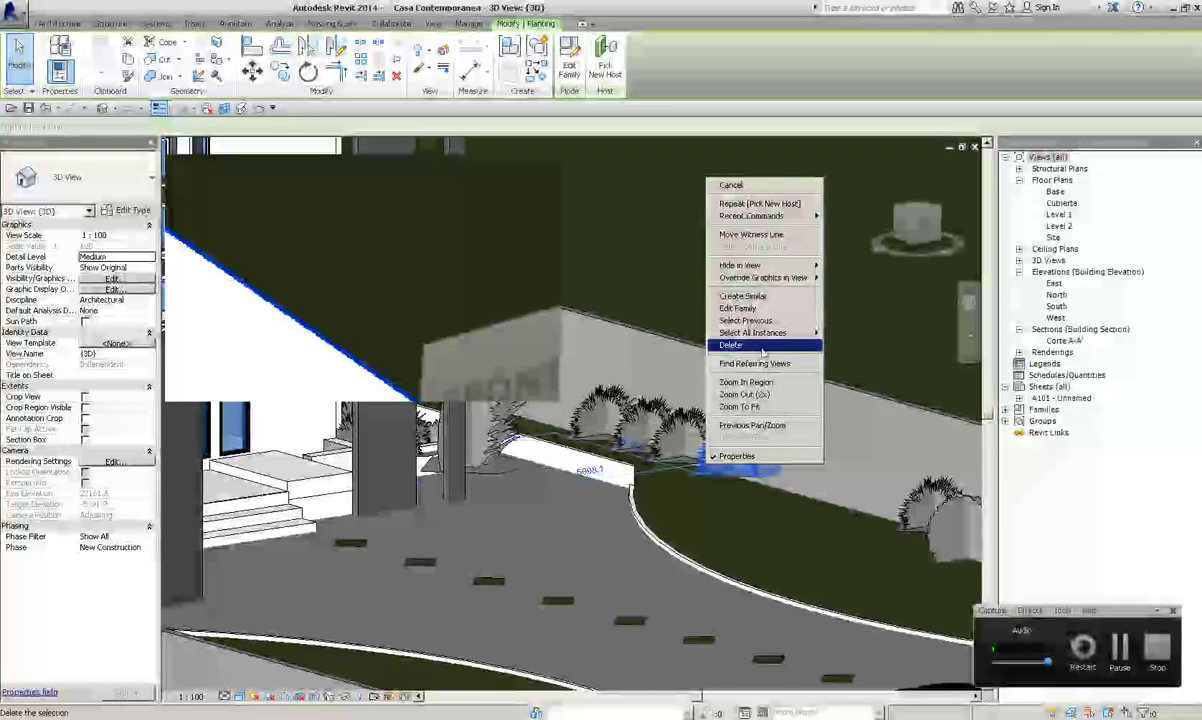
left_click(852, 334)
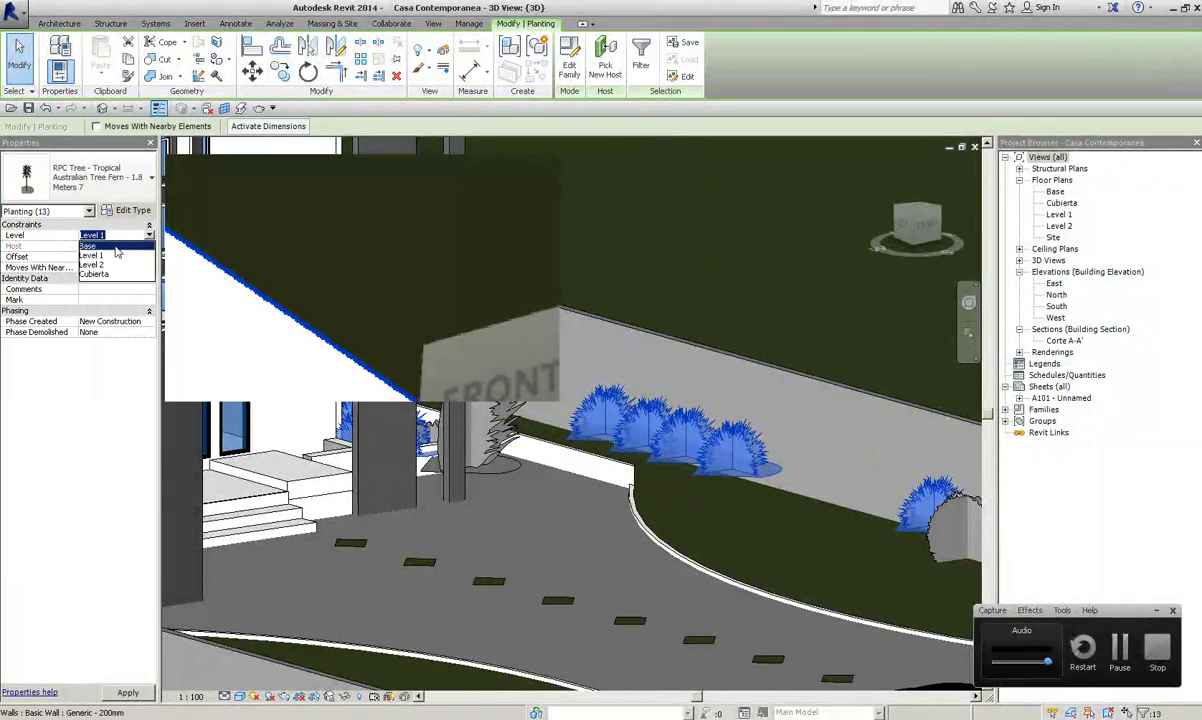
left_click(115, 247)
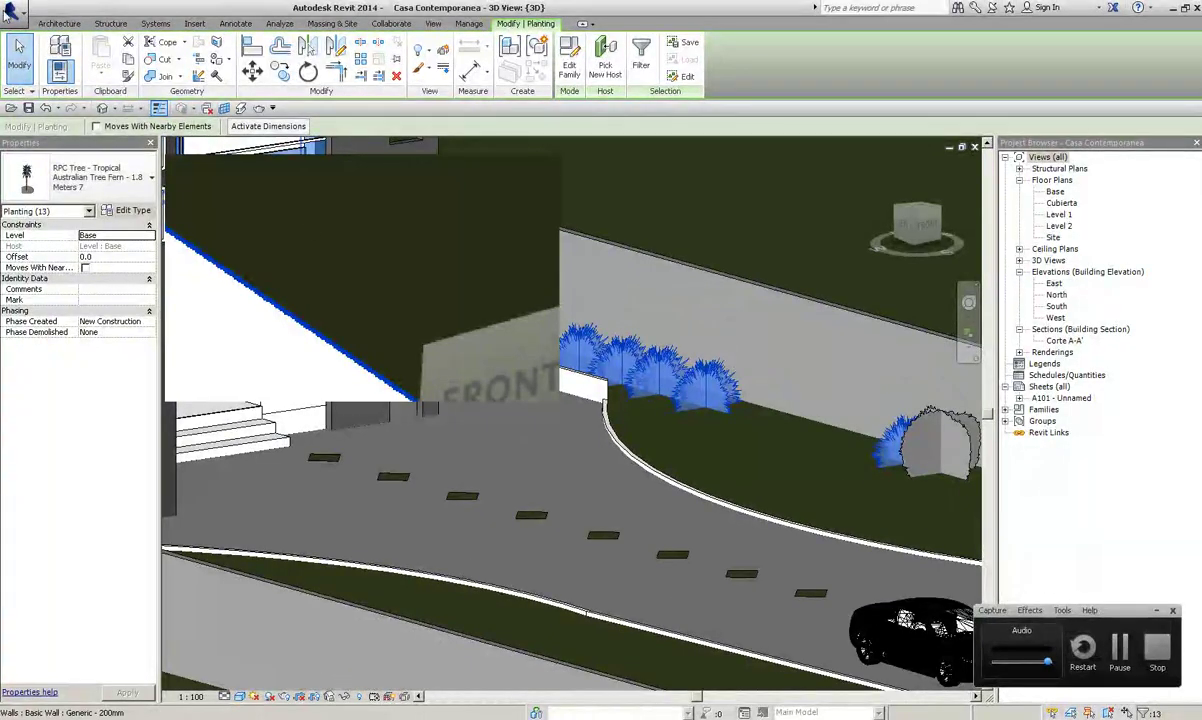
left_click(35, 65)
Step: Check that a sample tree fern now sits on the Base level
middle_click_drag(560, 420, 741, 362, "shift")
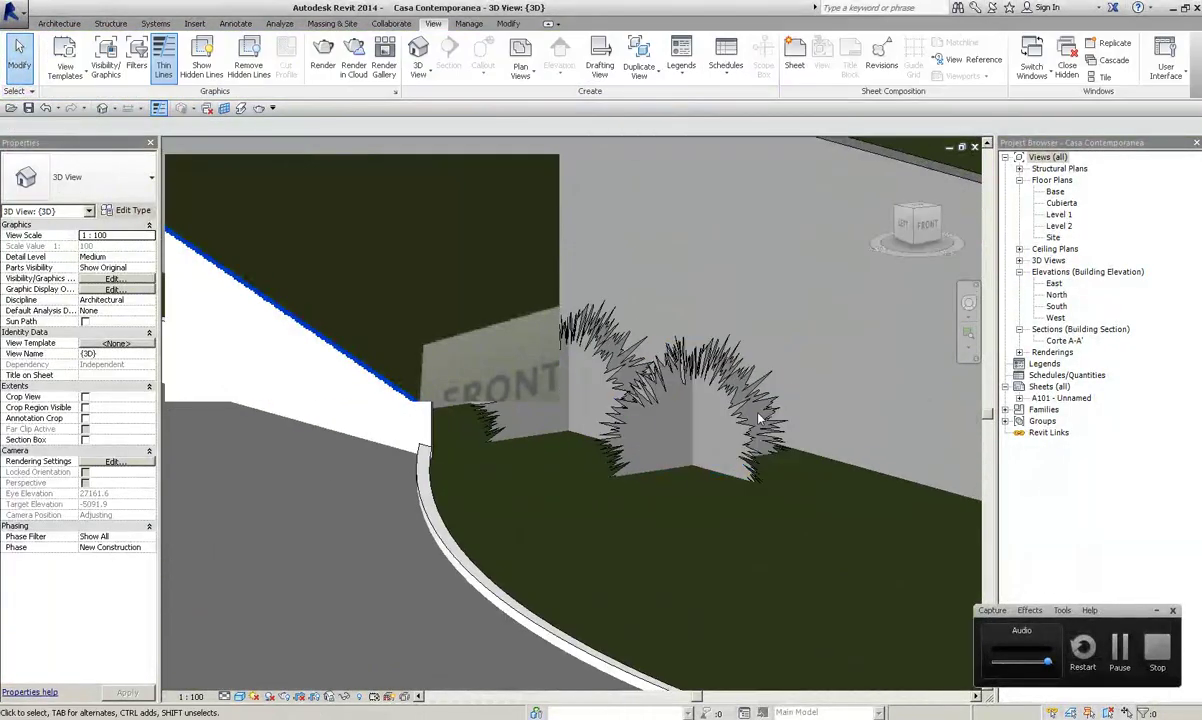
left_click(677, 388)
key("Escape")
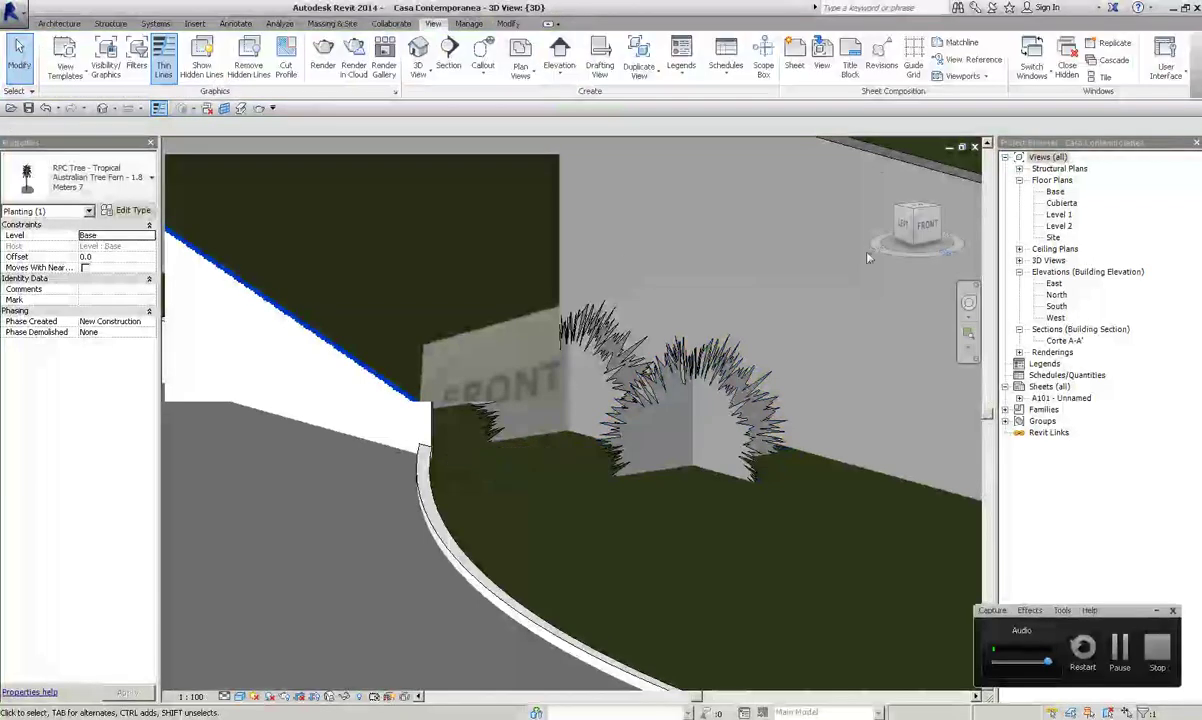
Step: Open the Base floor plan and frame the trees along the driveway
double_click(1055, 191)
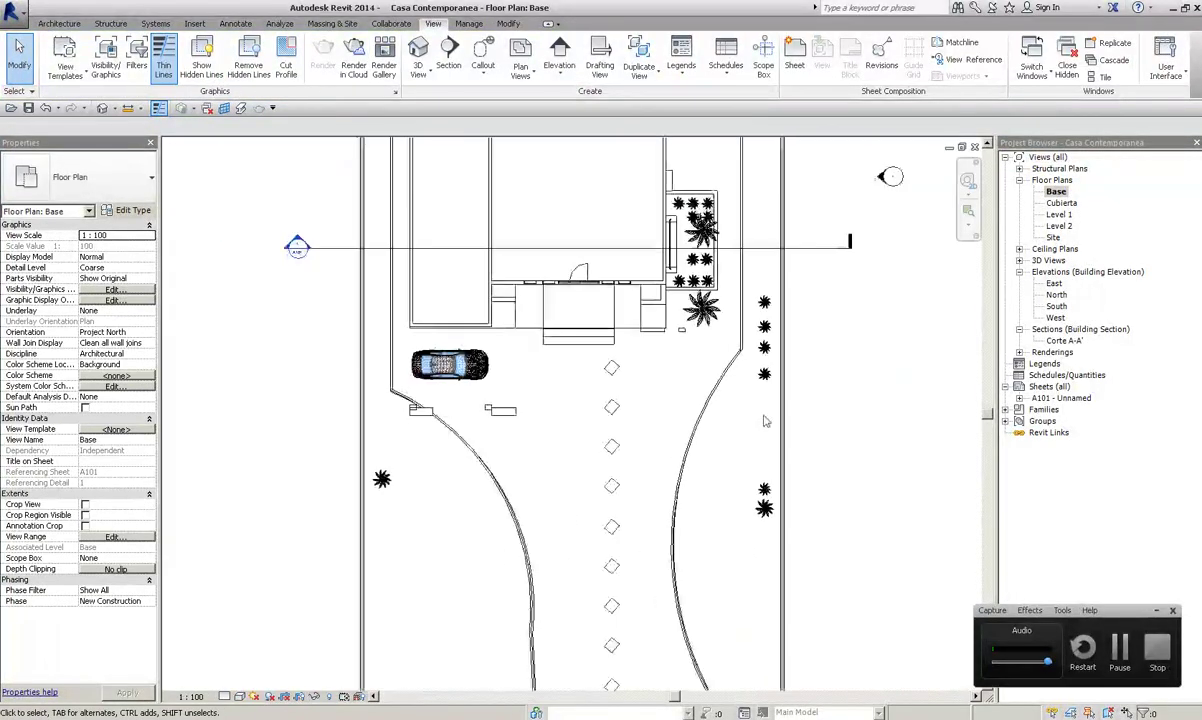
scroll(486, 526, "down", 3)
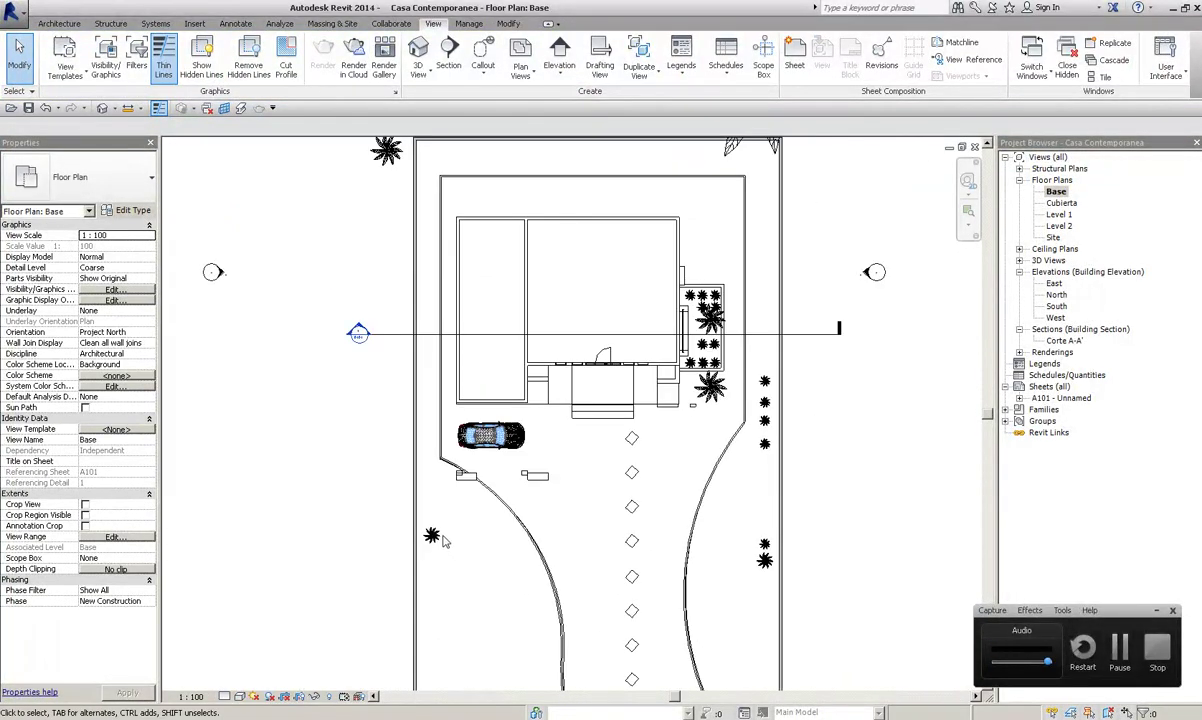
left_click_drag(437, 537, 780, 530)
left_click(790, 530)
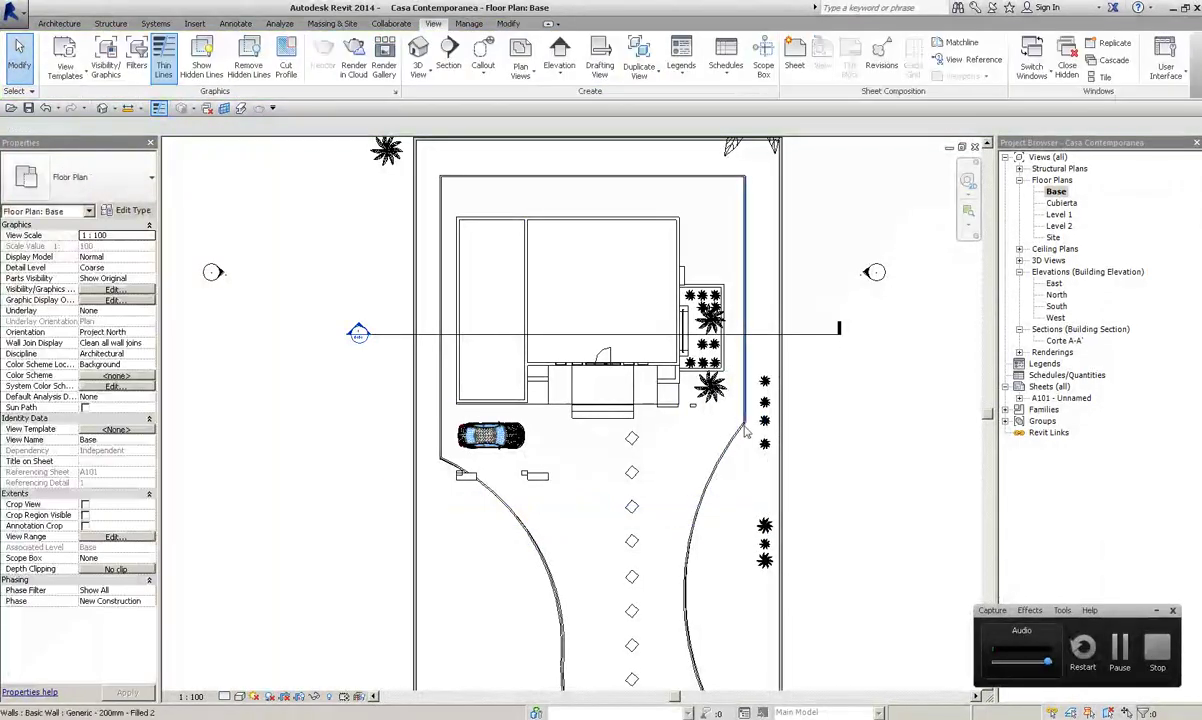
scroll(799, 471, "up", 5)
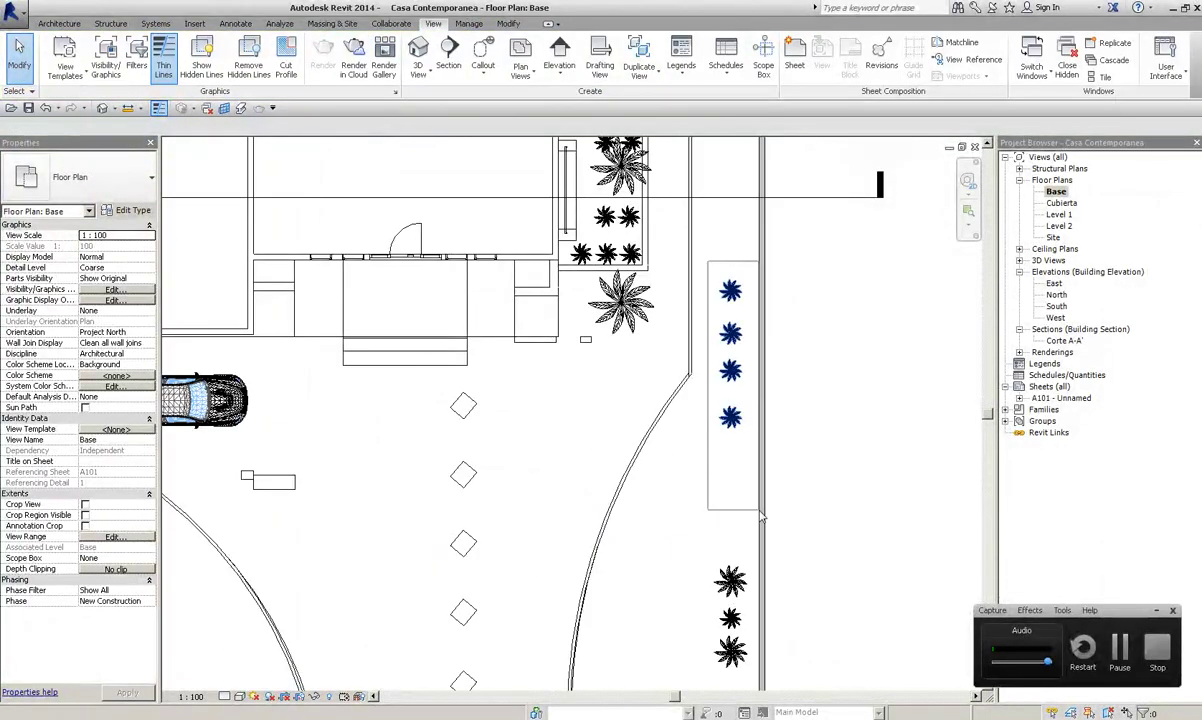
Step: Move the four tree ferns by the planter down beside the other plants
left_click_drag(745, 502, 745, 502)
middle_click_drag(874, 398, 768, 308)
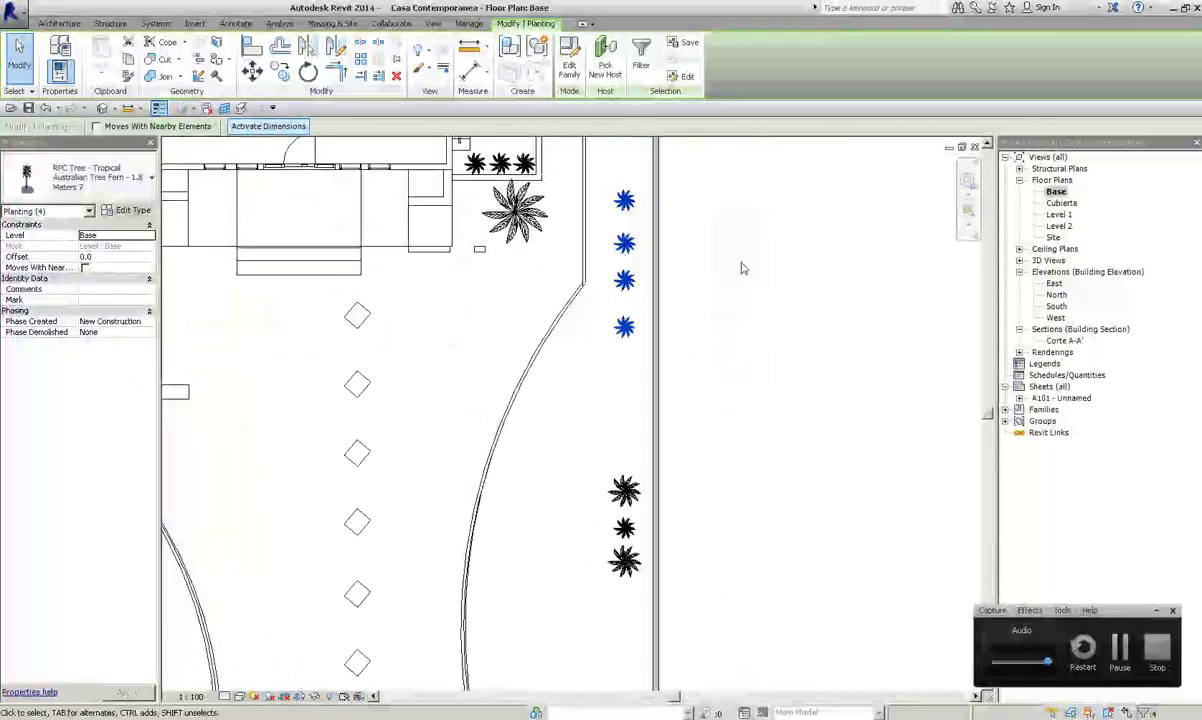
key("Escape")
left_click_drag(645, 363, 645, 363)
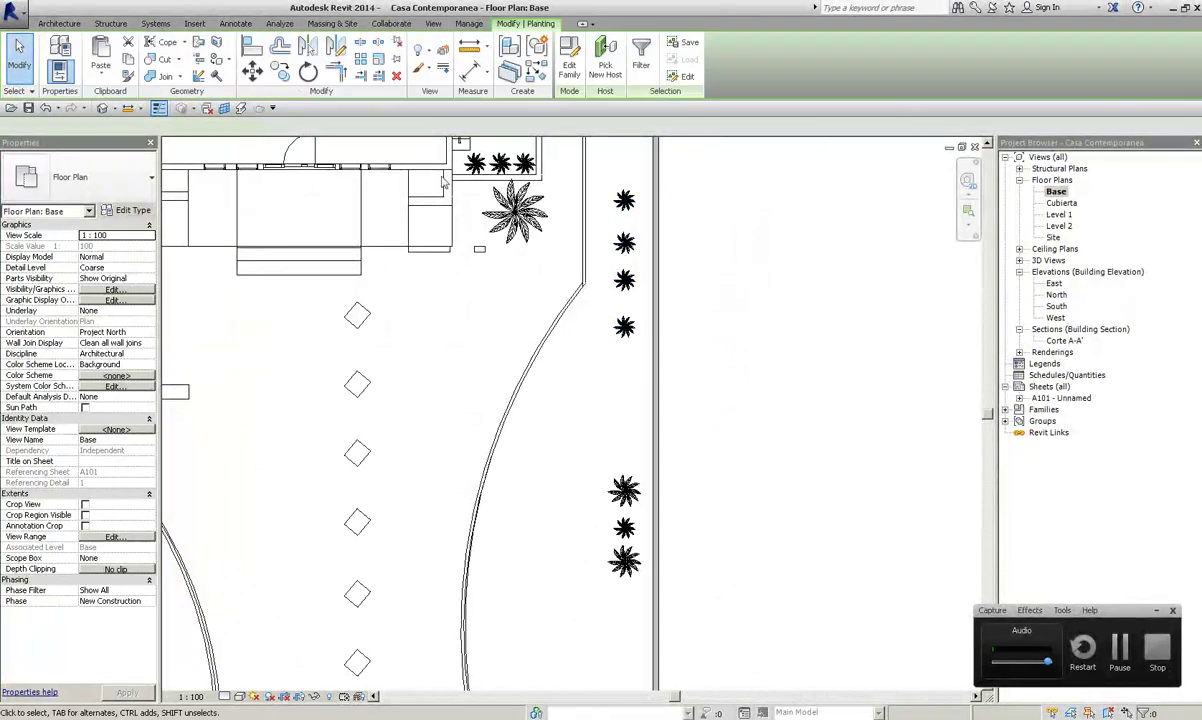
left_click(580, 450)
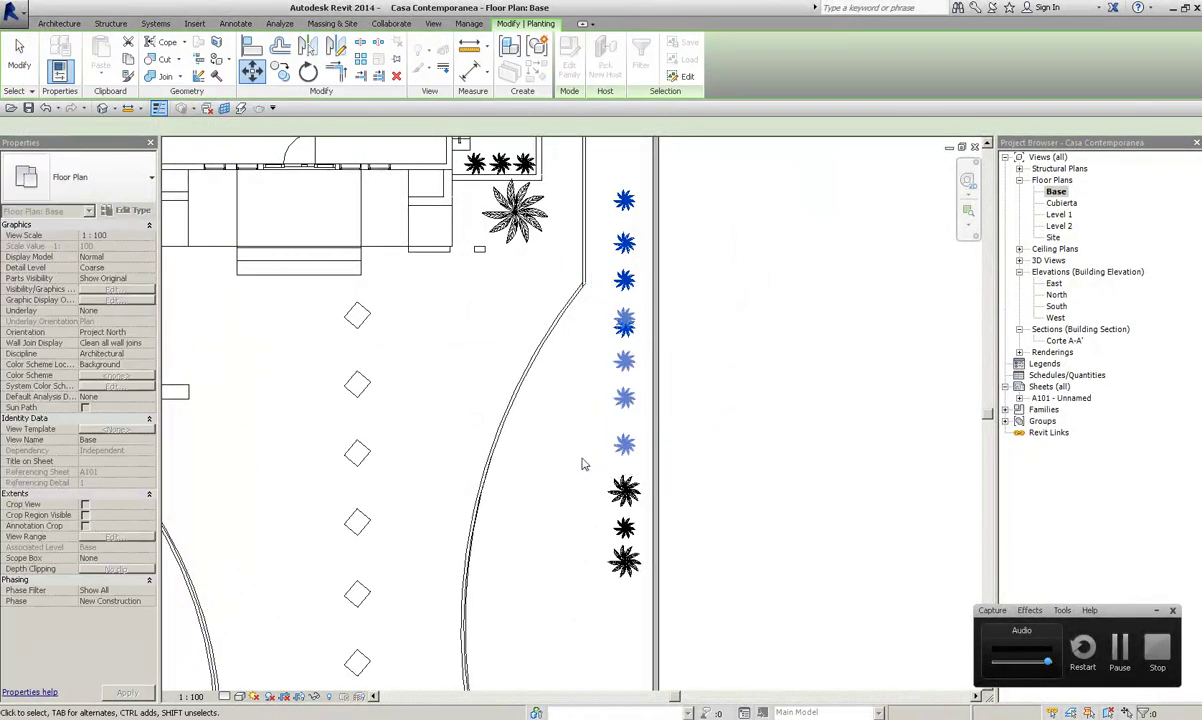
scroll(626, 474, "up", 3)
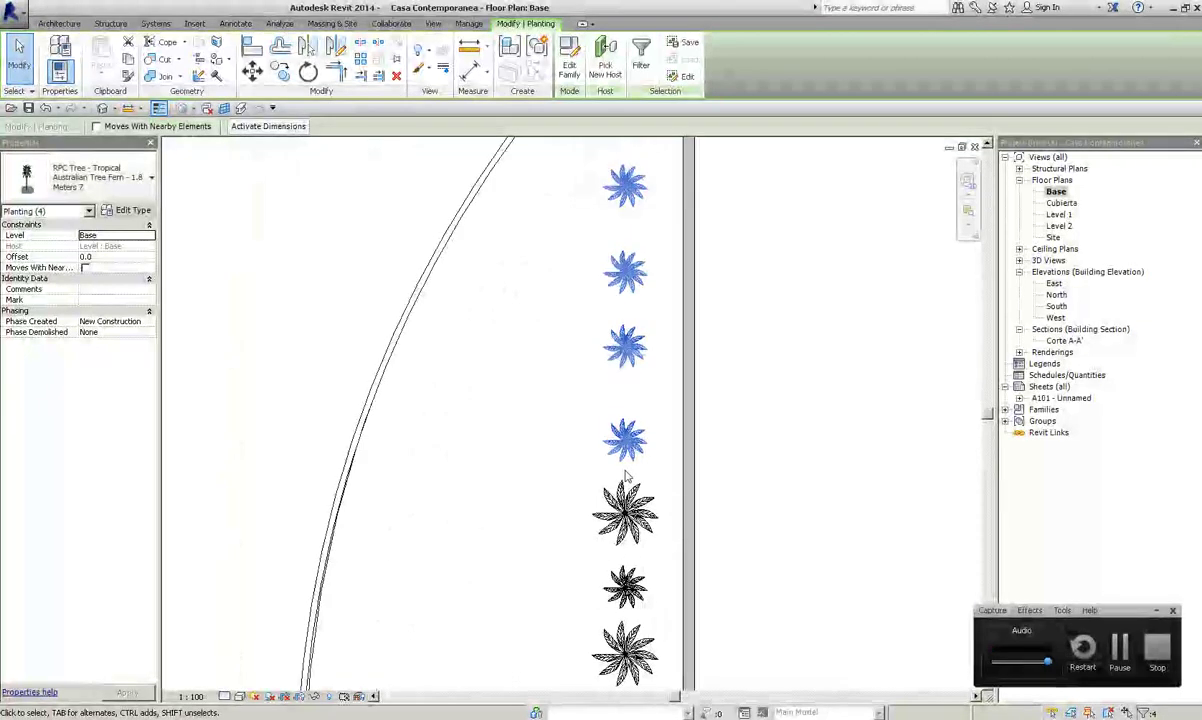
scroll(626, 478, "down", 3)
left_click(661, 489)
Step: Nudge one tree toward the planter, reset the four trees lower, then restore the view down
left_click_drag(628, 474, 645, 315)
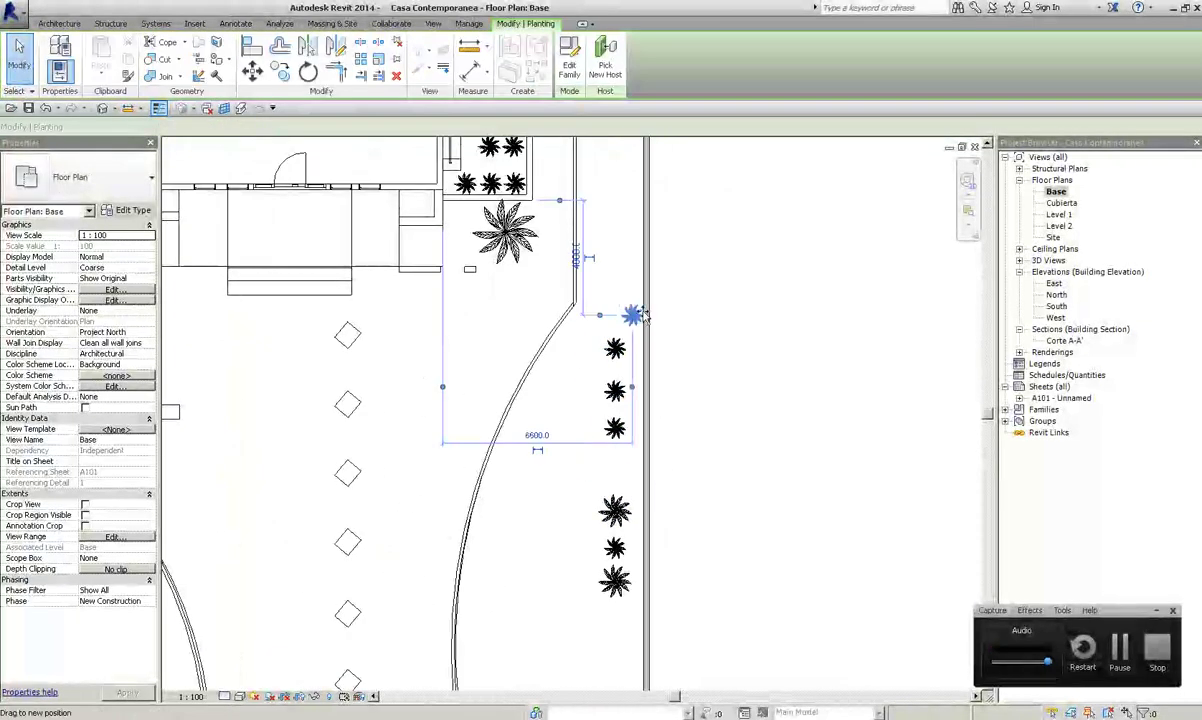
left_click(743, 432)
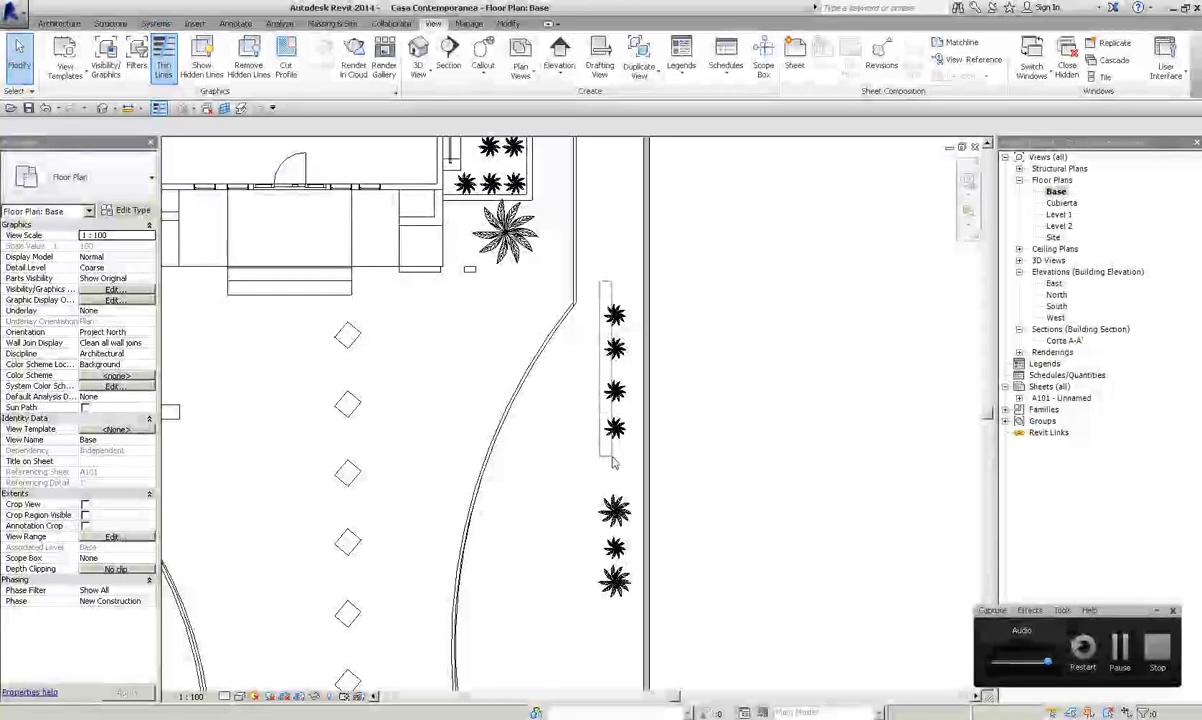
left_click_drag(638, 454, 638, 454)
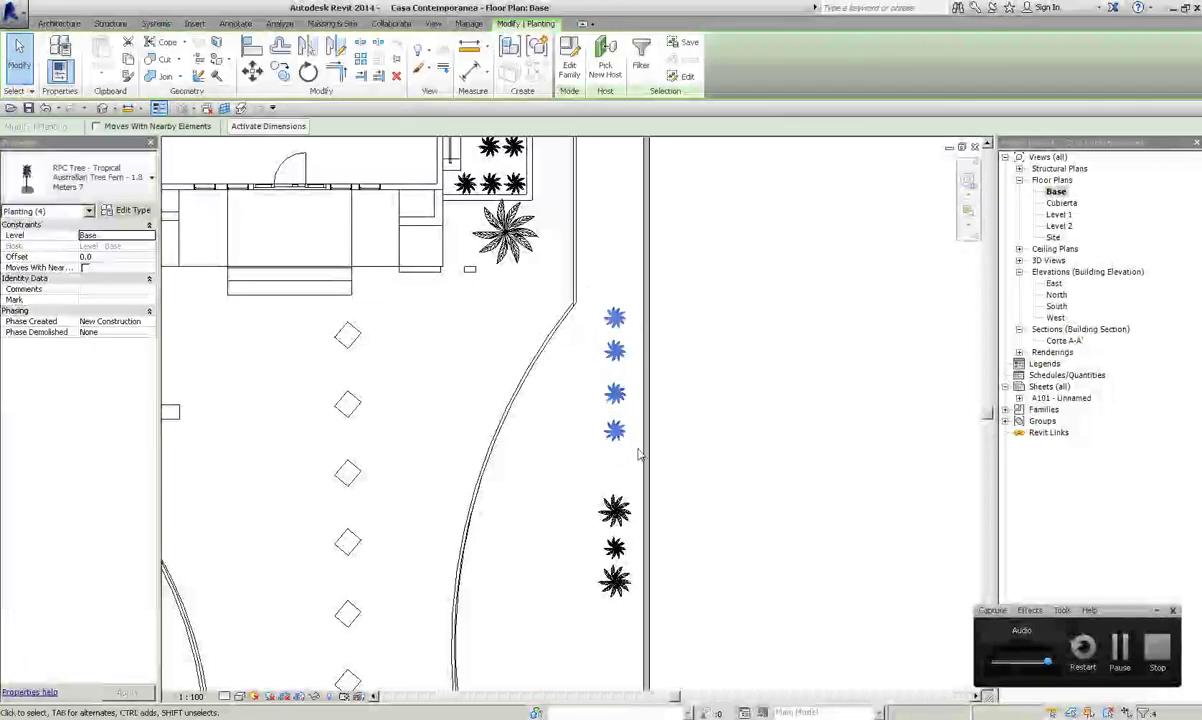
left_click(778, 521)
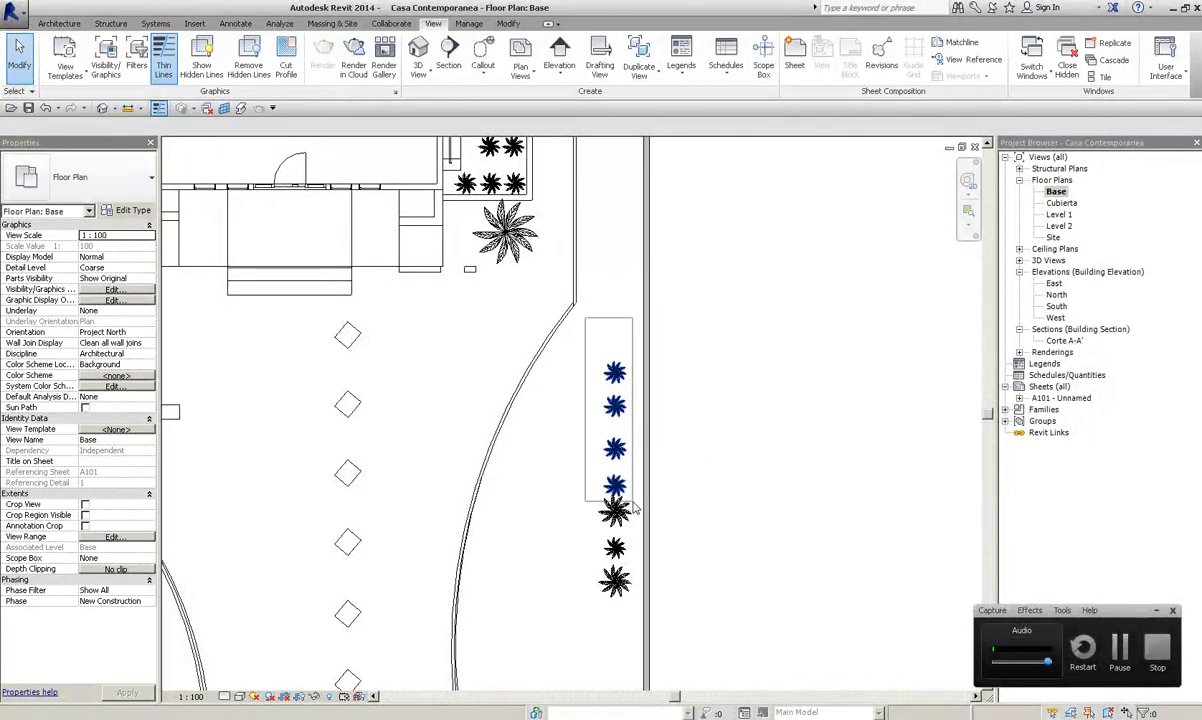
left_click_drag(633, 508, 632, 508)
left_click(810, 482)
scroll(910, 332, "down", 4)
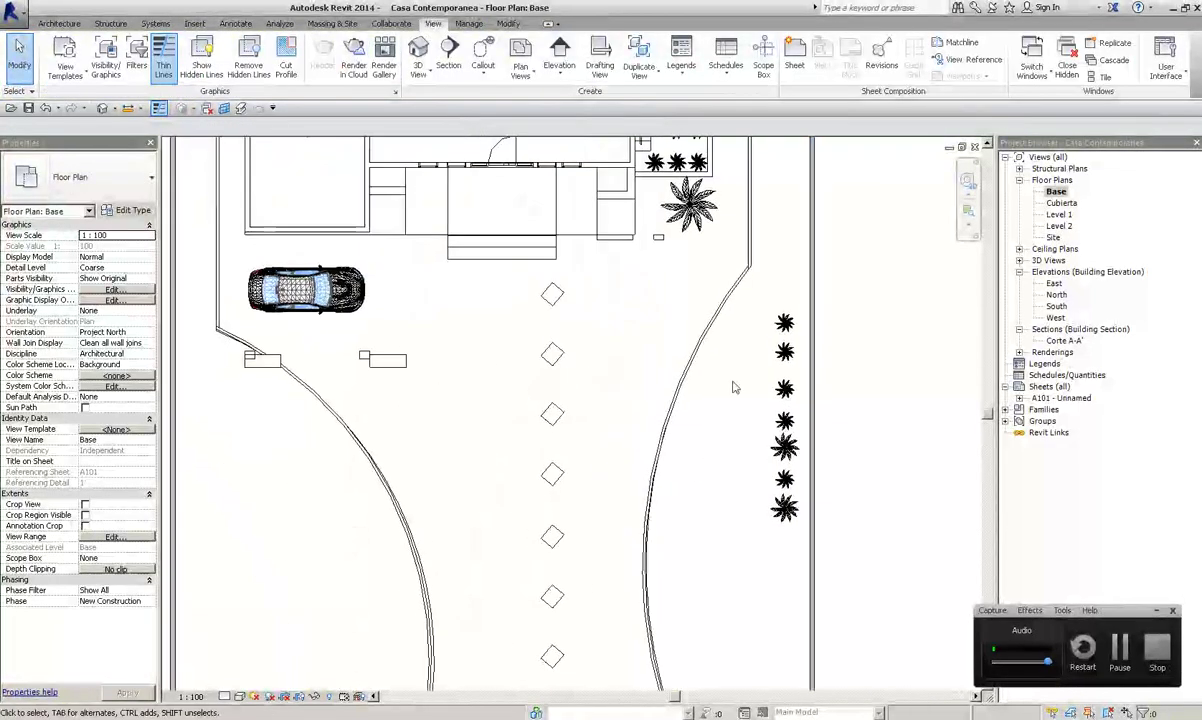
left_click(962, 148)
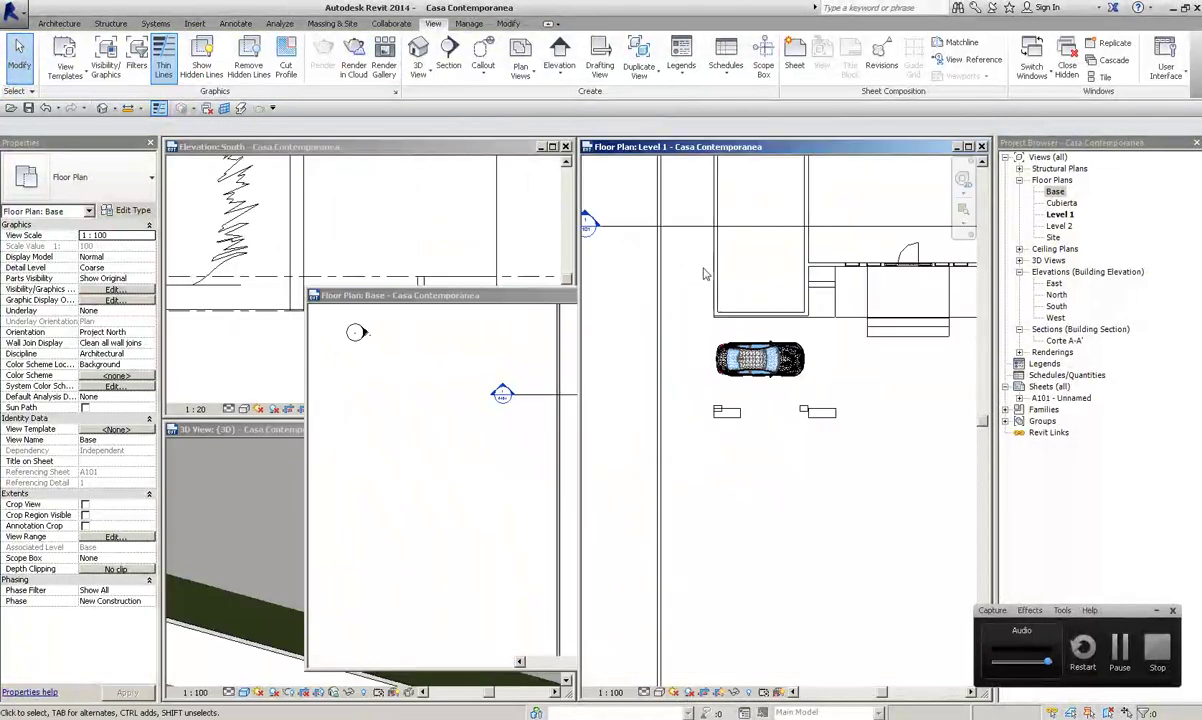
Step: Close the Base floor plan window and make the Level 1 plan active
left_click(506, 298)
left_click(955, 295)
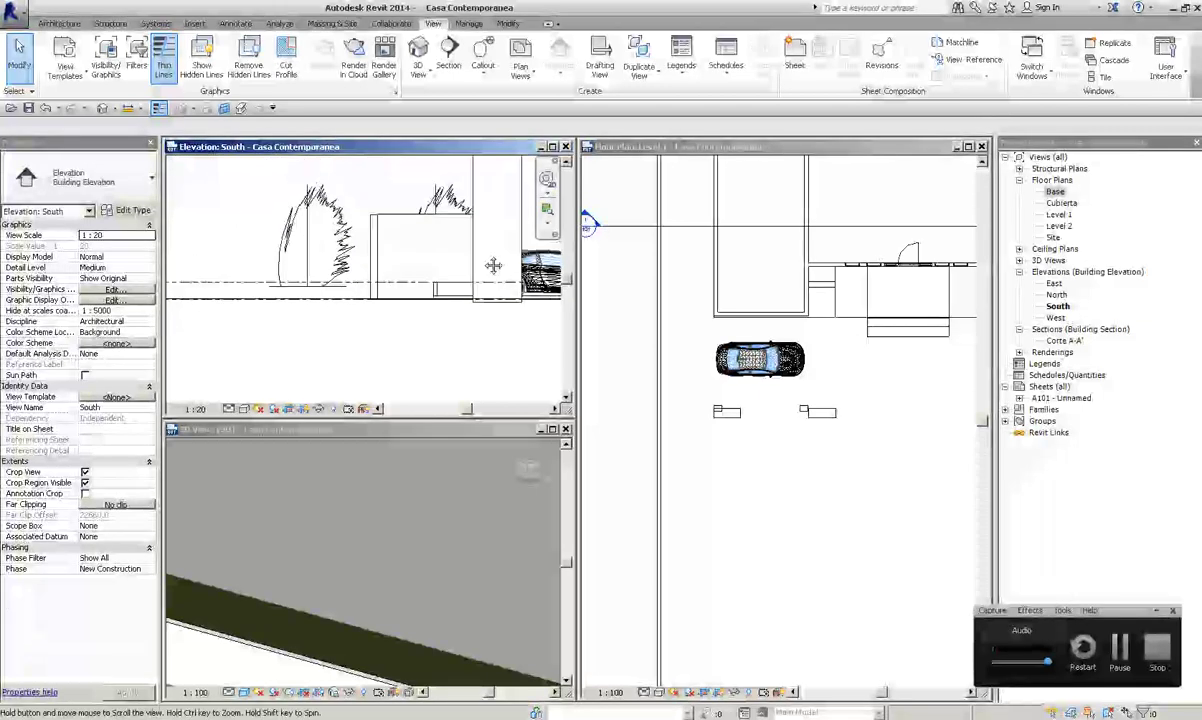
left_click(617, 247)
scroll(745, 300, "up", 3)
Step: Open and maximize the Corte A-A' section, then tile all open views with WT
double_click(745, 298)
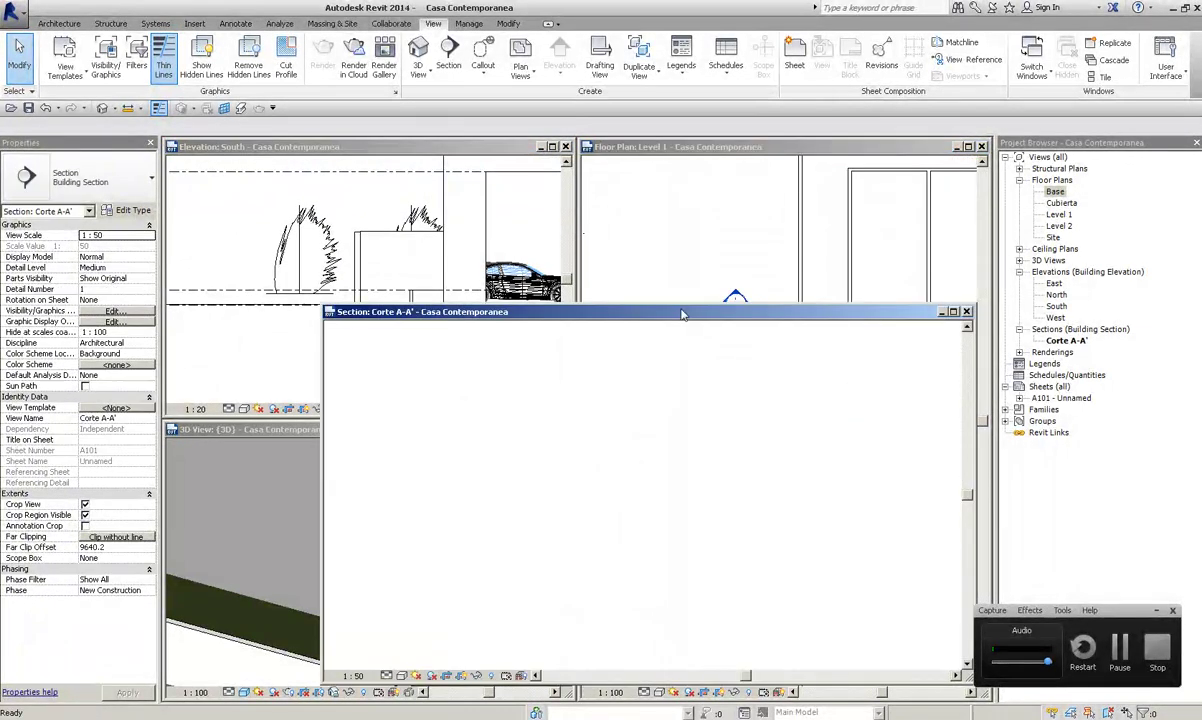
scroll(714, 450, "up", 2)
double_click(503, 312)
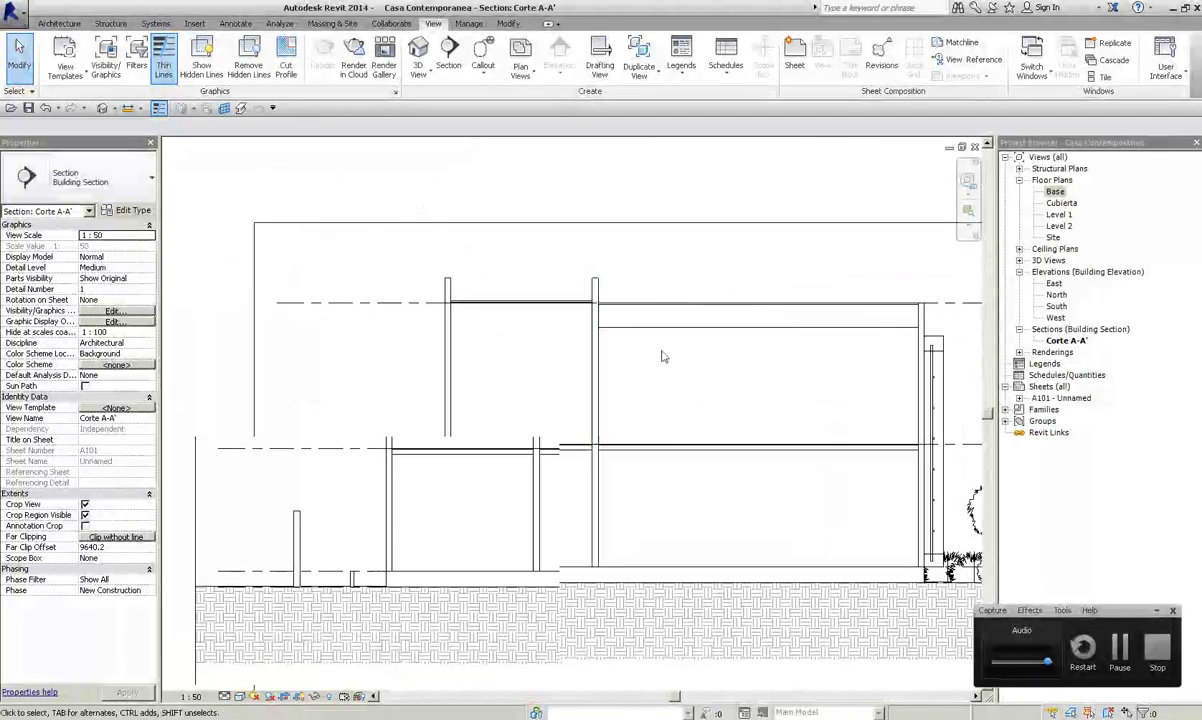
scroll(578, 320, "down", 2)
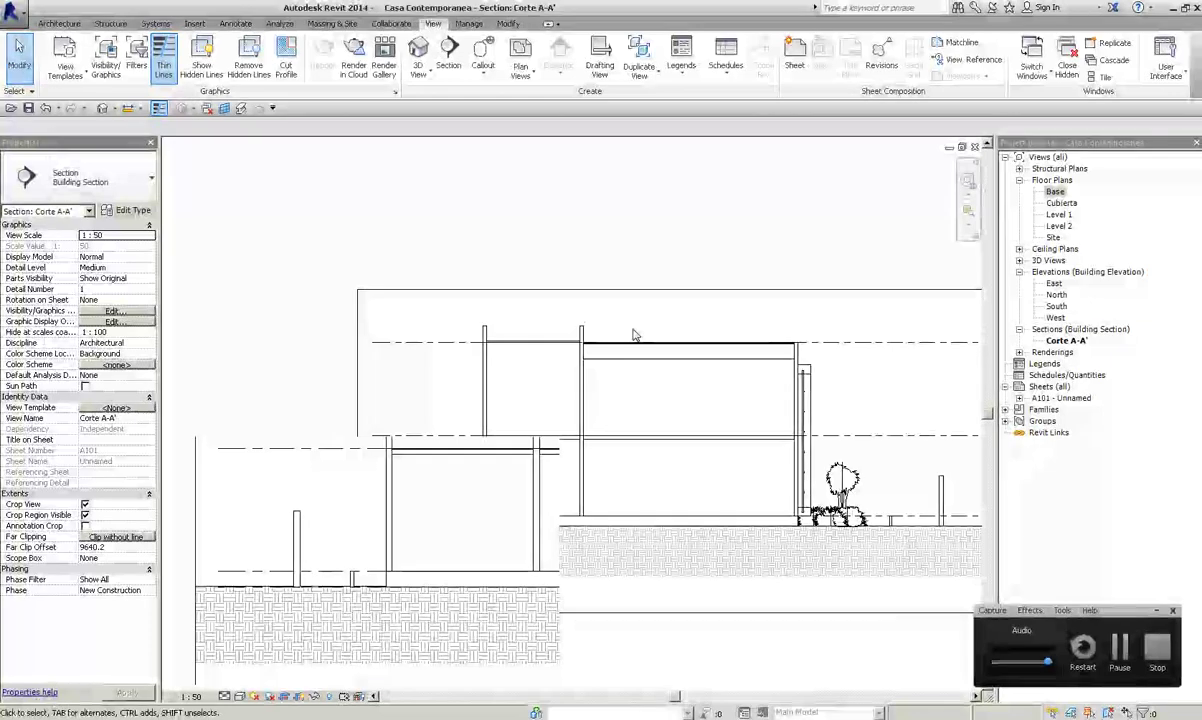
key("w")
key("t")
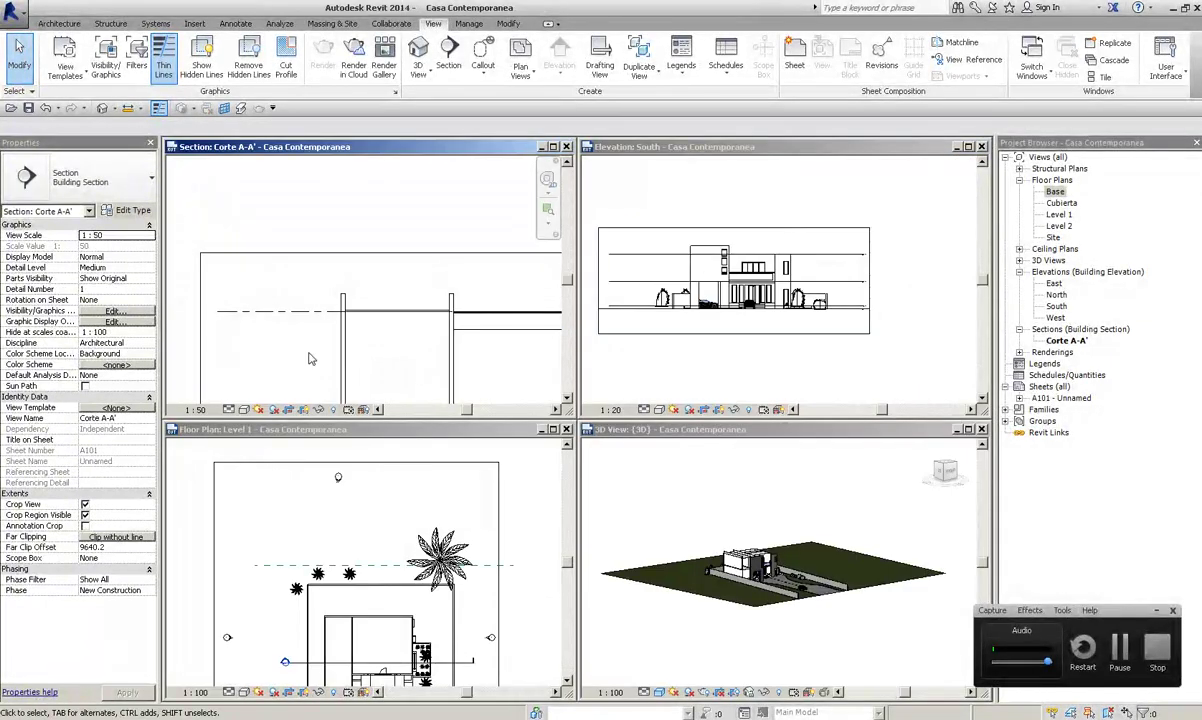